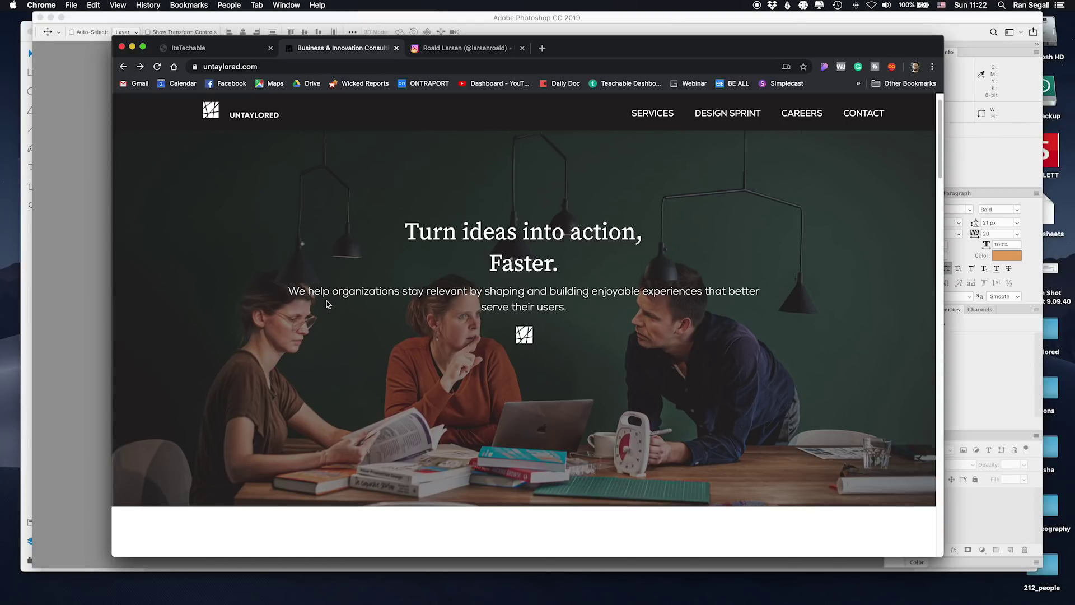
Review the untaylored.com homepage from the hero section down to Programmes & Solutions
scroll(430, 304, down, 10)
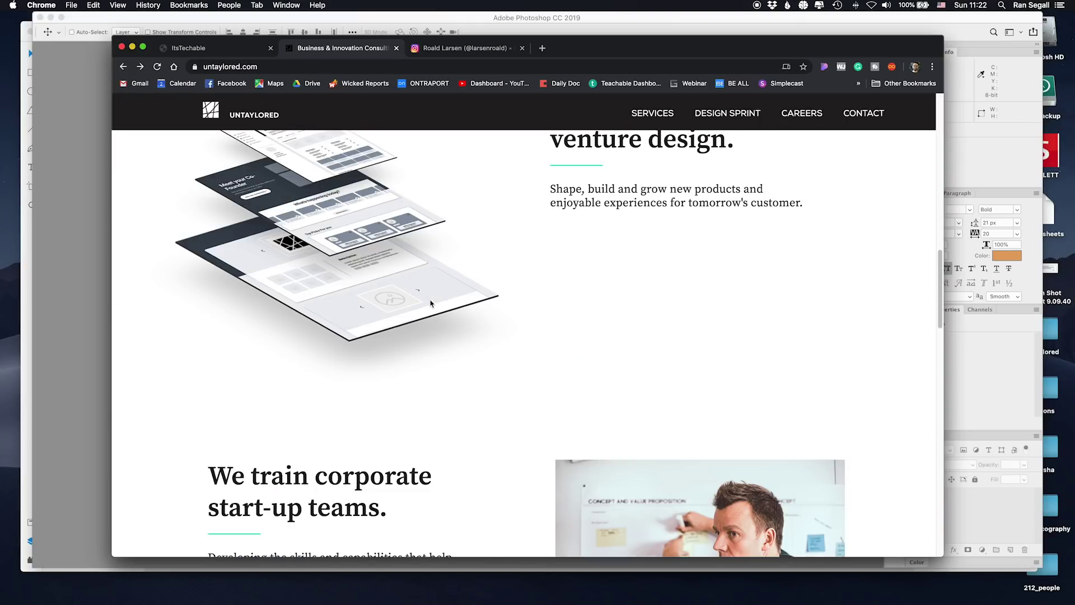
scroll(431, 303, down, 5)
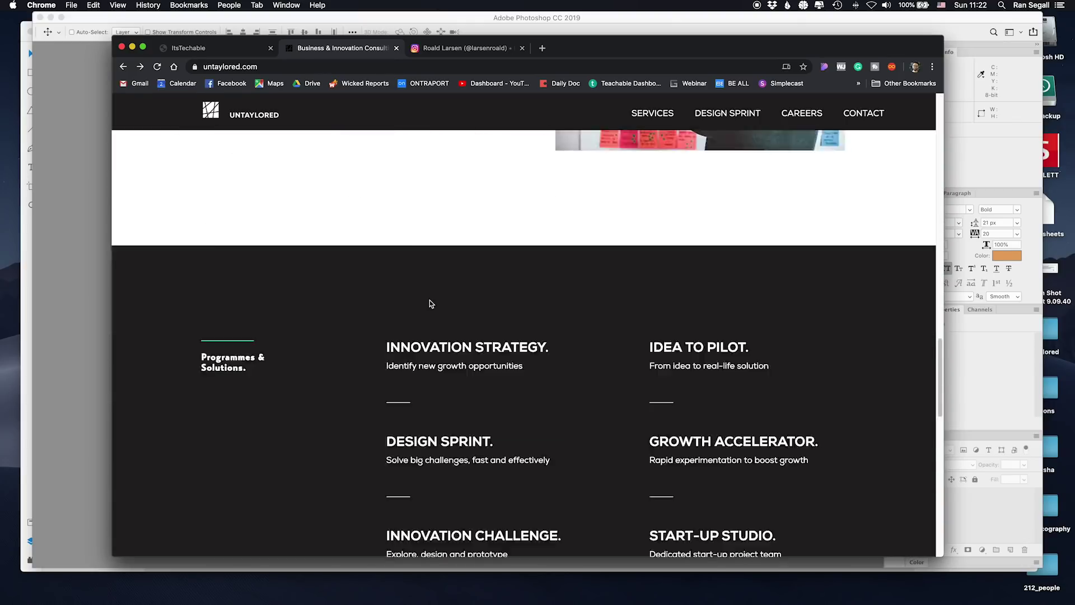
key(super+Up)
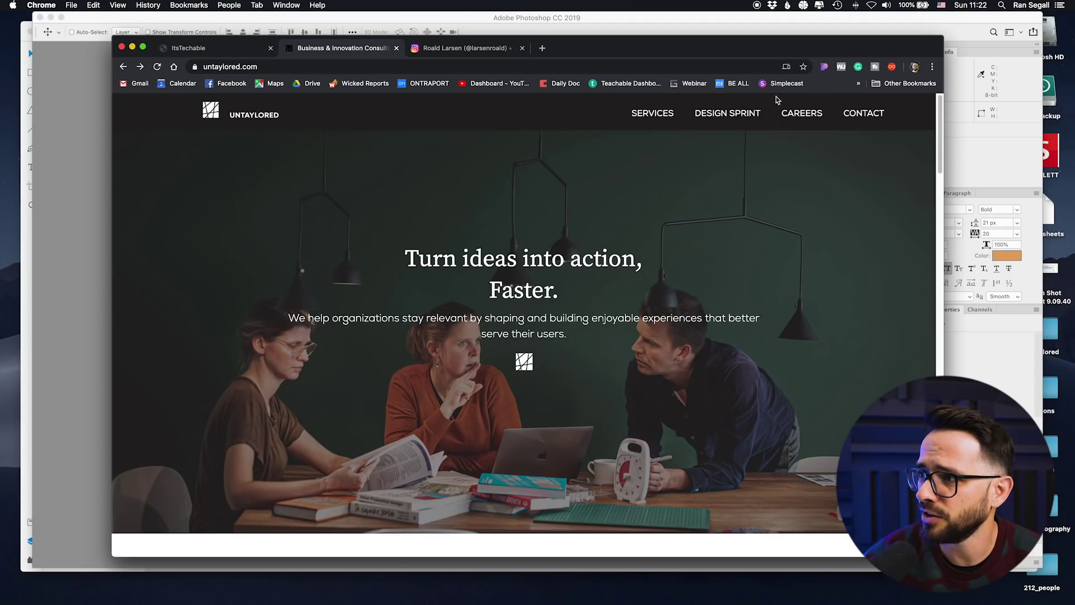
scroll(655, 457, down, 5)
scroll(654, 438, down, 2)
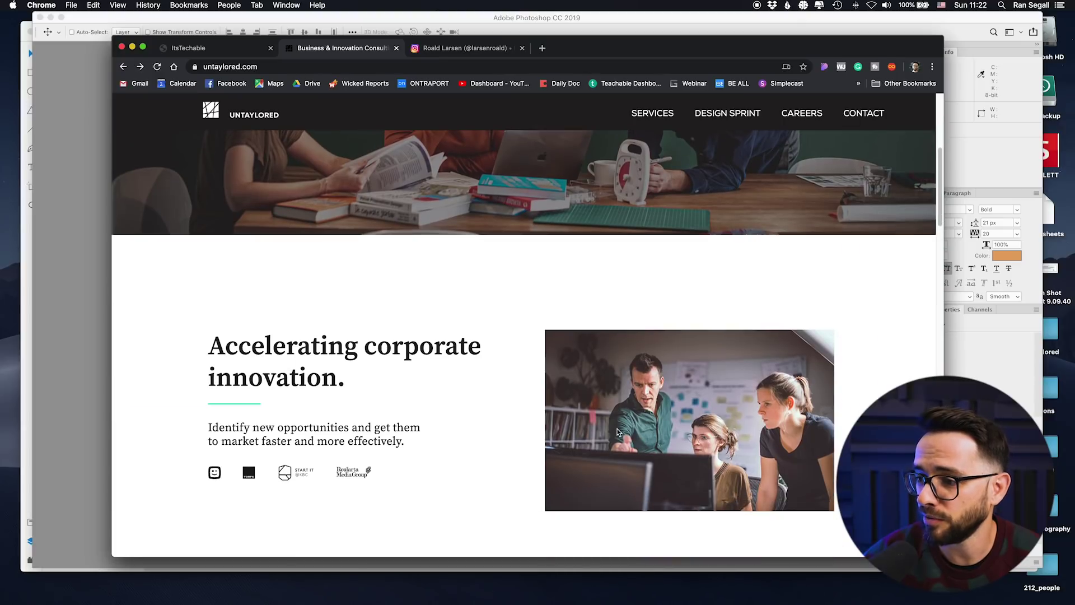
scroll(743, 376, up, 7)
Inspect the website's fonts and image assets with the style inspector extension
click(824, 66)
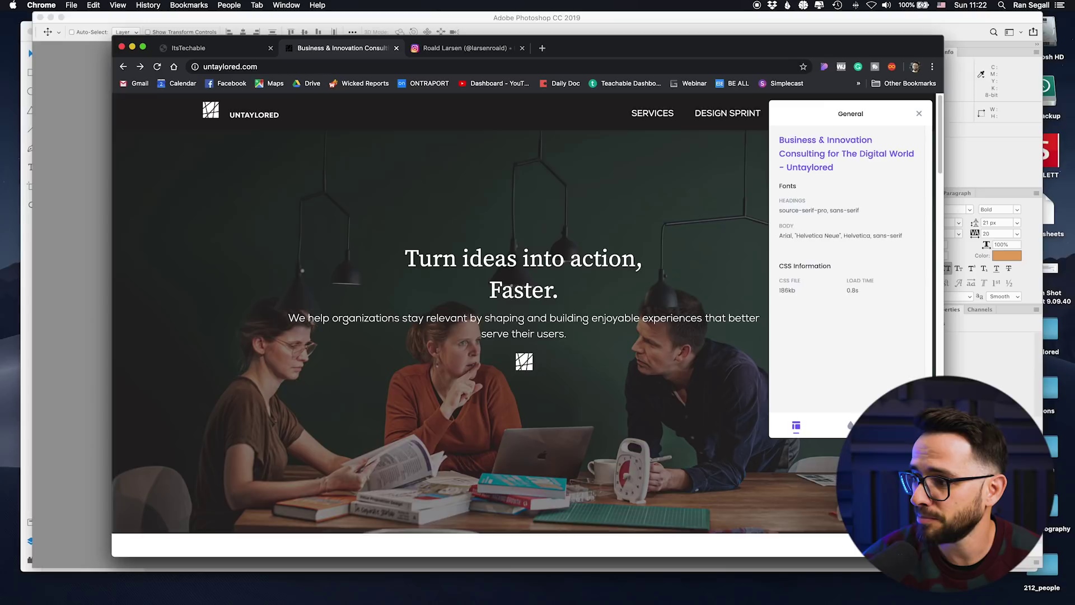
click(850, 426)
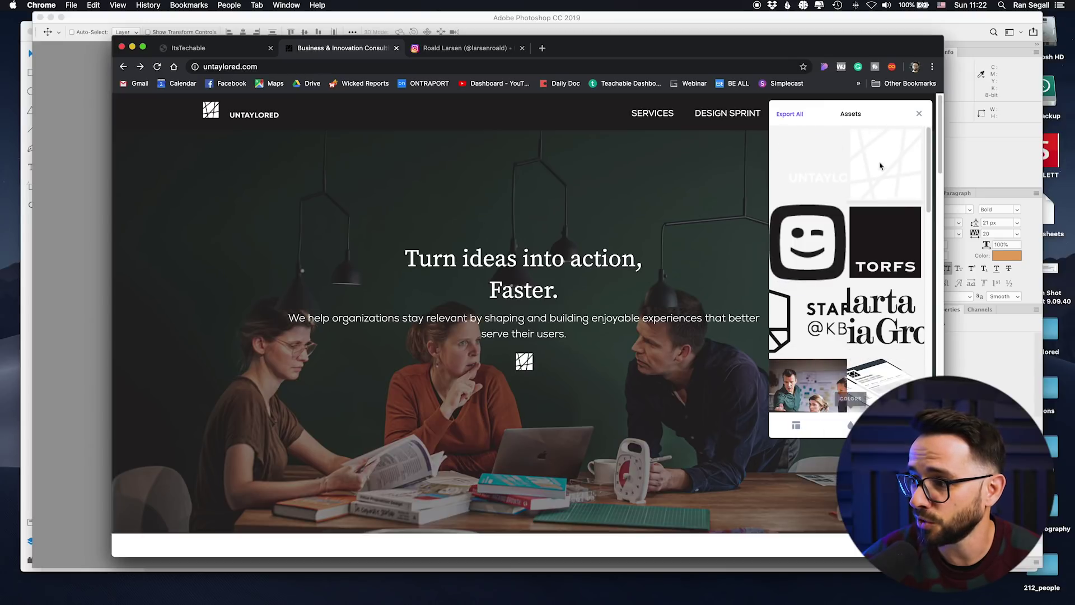
click(919, 116)
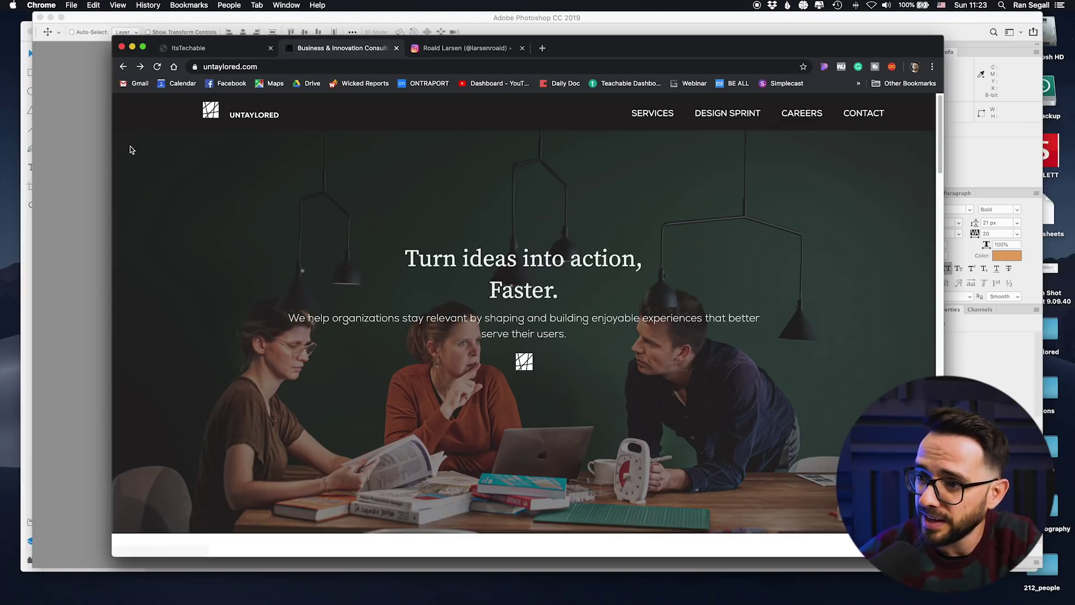
Check the blank Web 1920 artboard in Adobe XD and return to the website in Chrome
key(super+Tab)
key(super+Tab)
key(super+Tab)
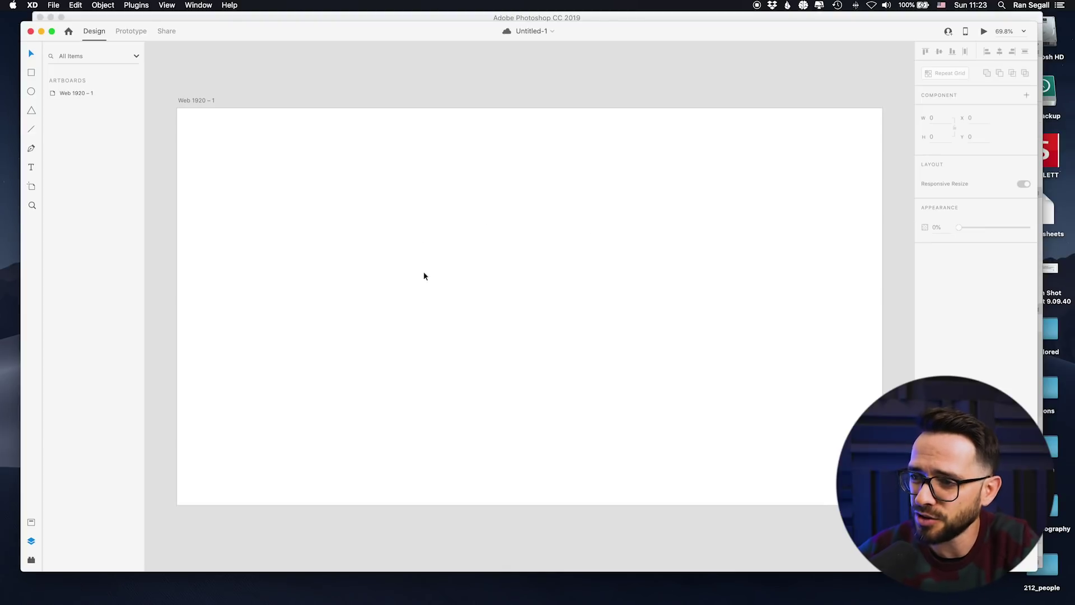
key(super+Tab)
key(super+Tab)
click(468, 302)
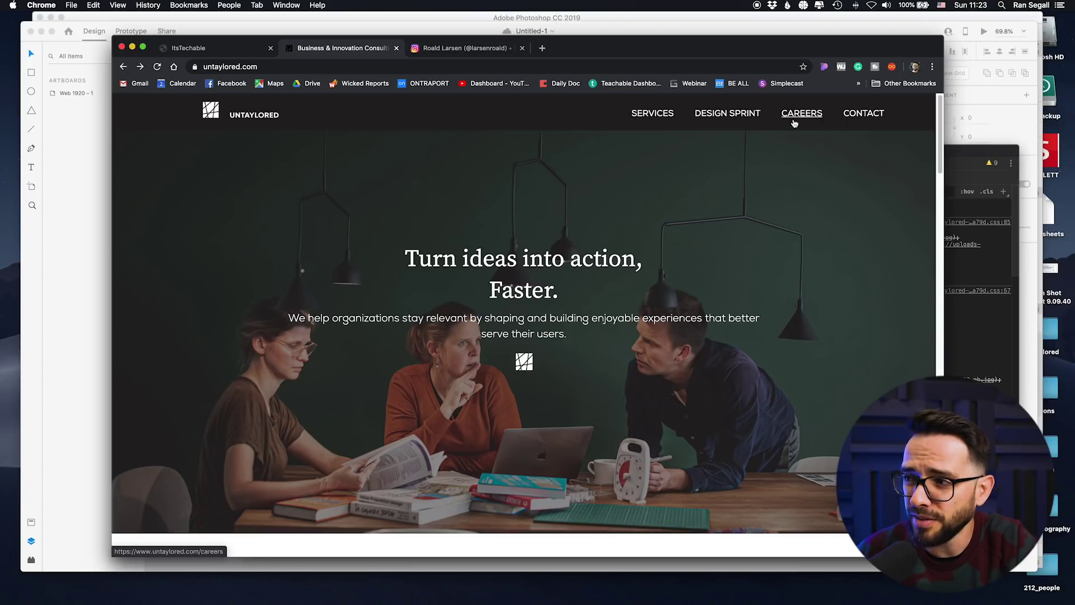
Examine the homepage's hero, Services and Design Sprint sections, including how the hero fits a slightly smaller browser window
scroll(809, 120, down, 3)
scroll(810, 120, up, 3)
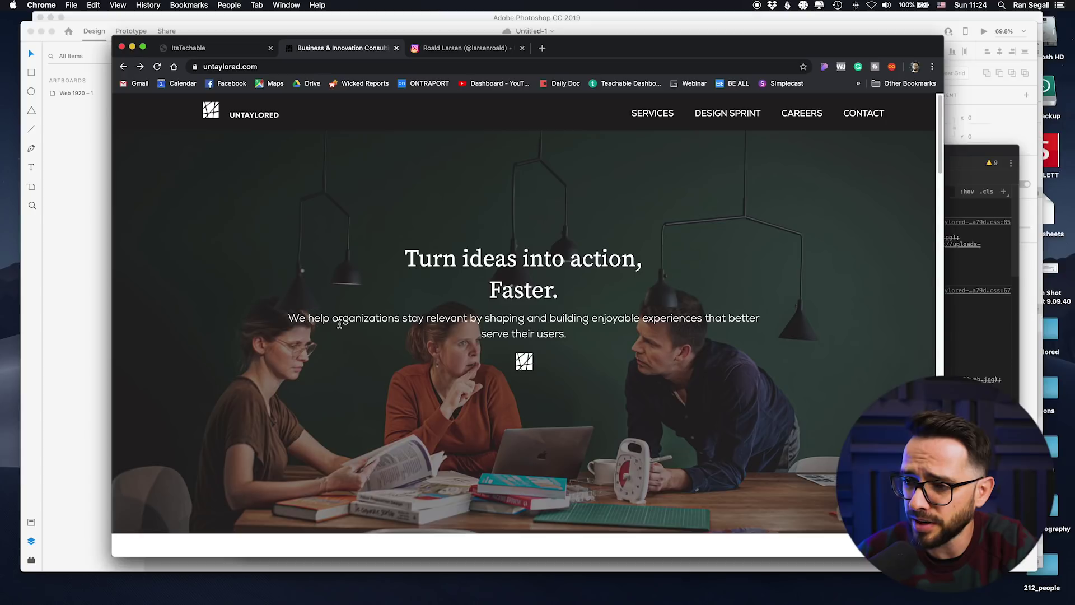
scroll(532, 336, down, 15)
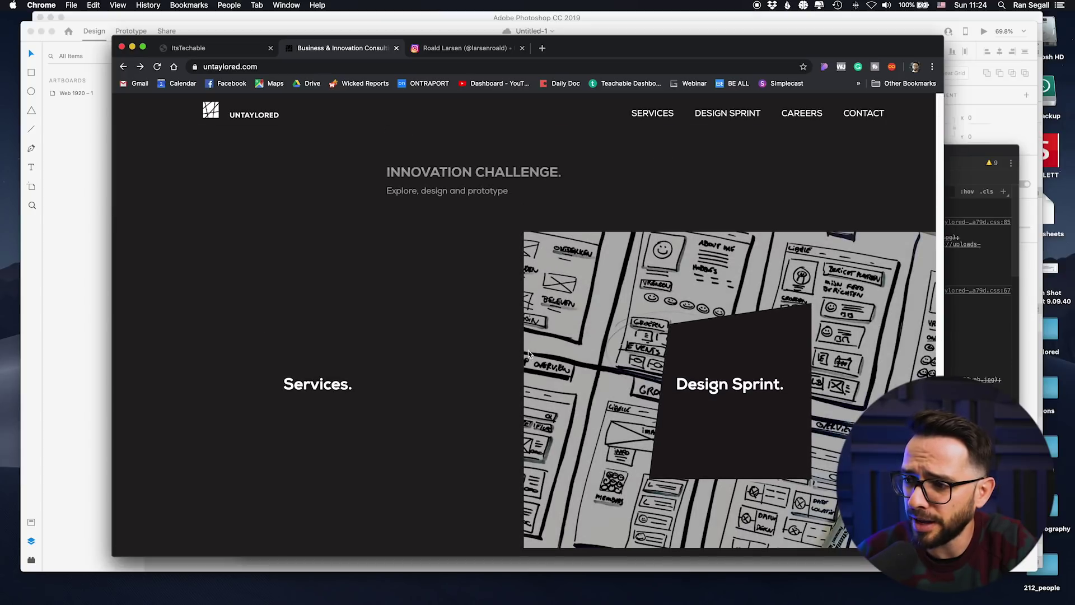
scroll(544, 374, up, 15)
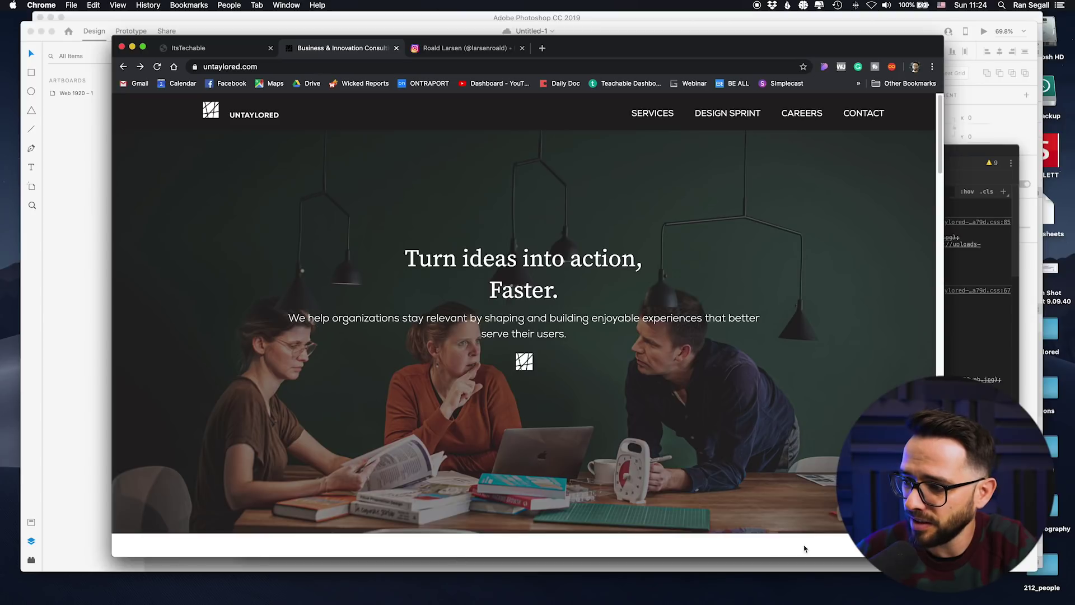
mouse_move(944, 557)
mouse_down()
mouse_move(940, 509)
mouse_move(931, 509)
mouse_move(938, 544)
mouse_up()
scroll(427, 461, down, 3)
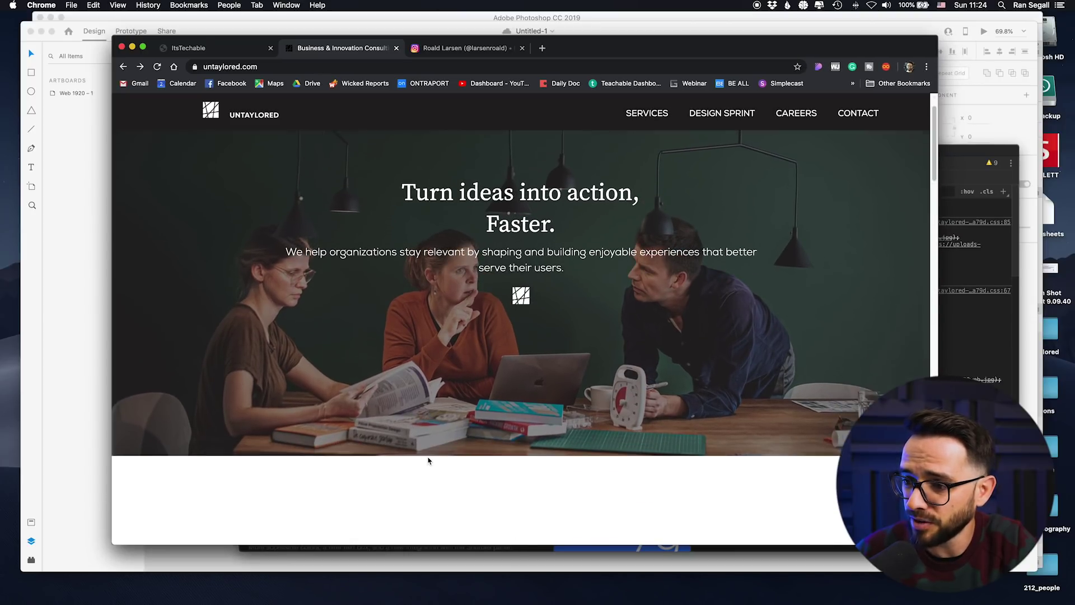
scroll(391, 413, up, 3)
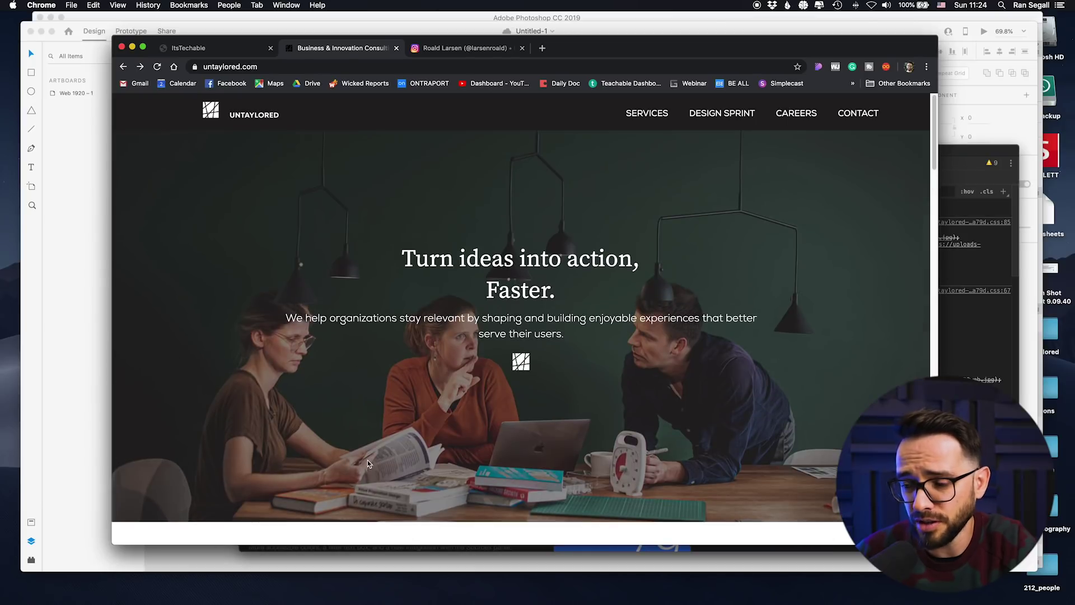
scroll(418, 467, down, 2)
scroll(416, 466, up, 2)
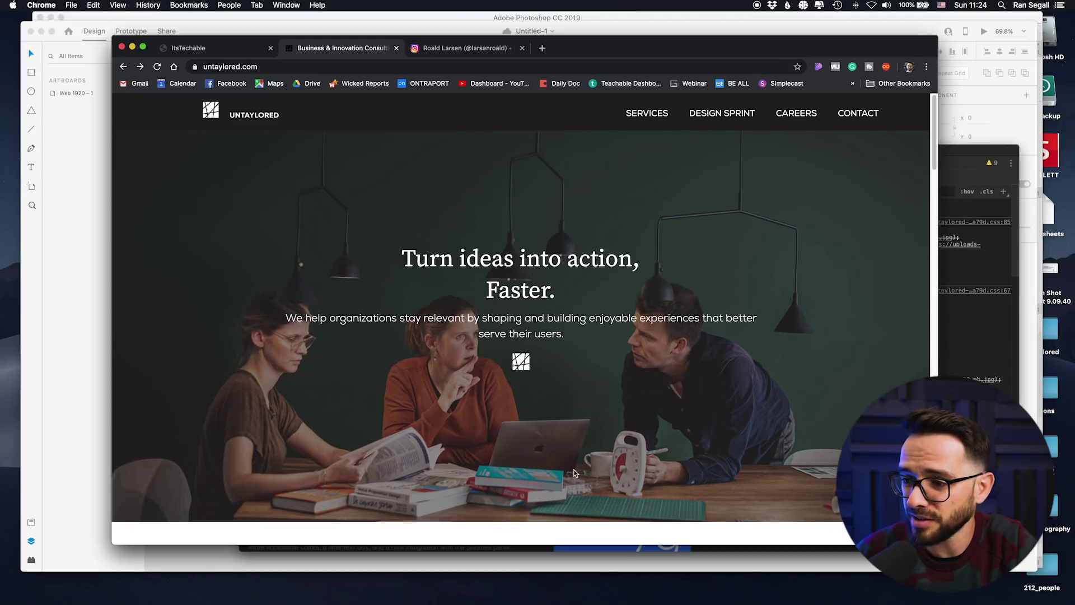
Switch to Finder and preview Hero.jpg in the untaylored folder
click(78, 171)
key(super+Tab)
key(super+Tab)
key(super+Tab)
key(super+Tab)
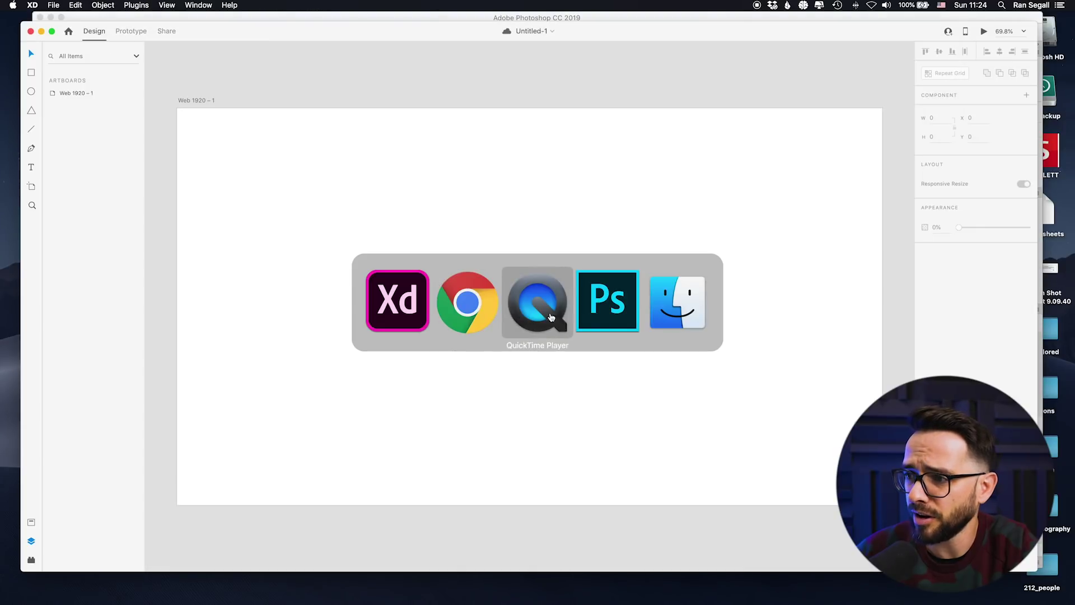
key(space)
key(Up)
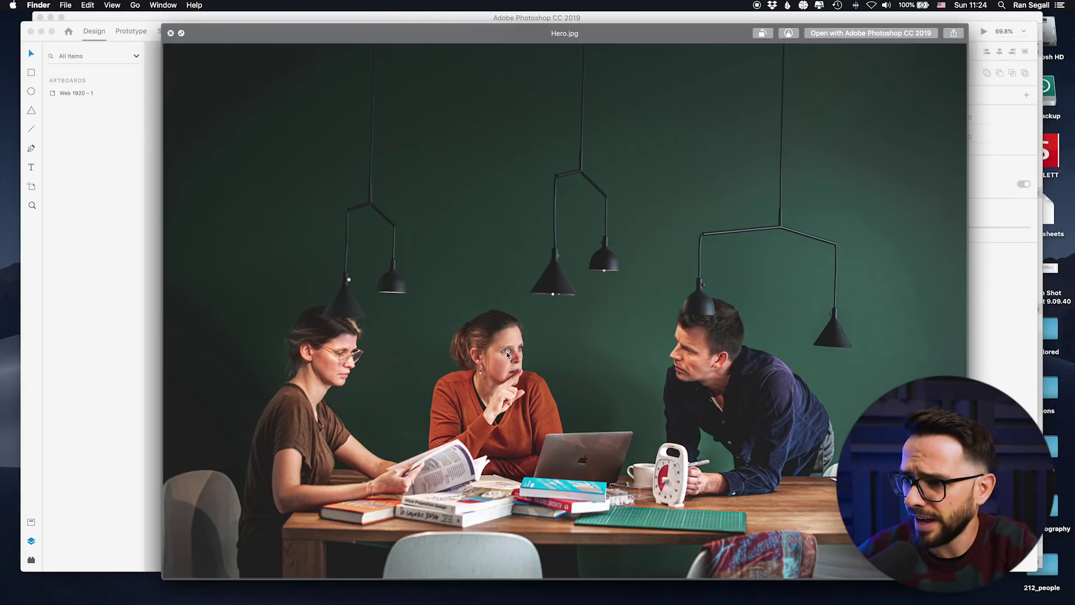
Compare the website's hero section in Chrome with the original Hero.jpg photo in Finder
key(space)
key(super+Tab)
key(super+Tab)
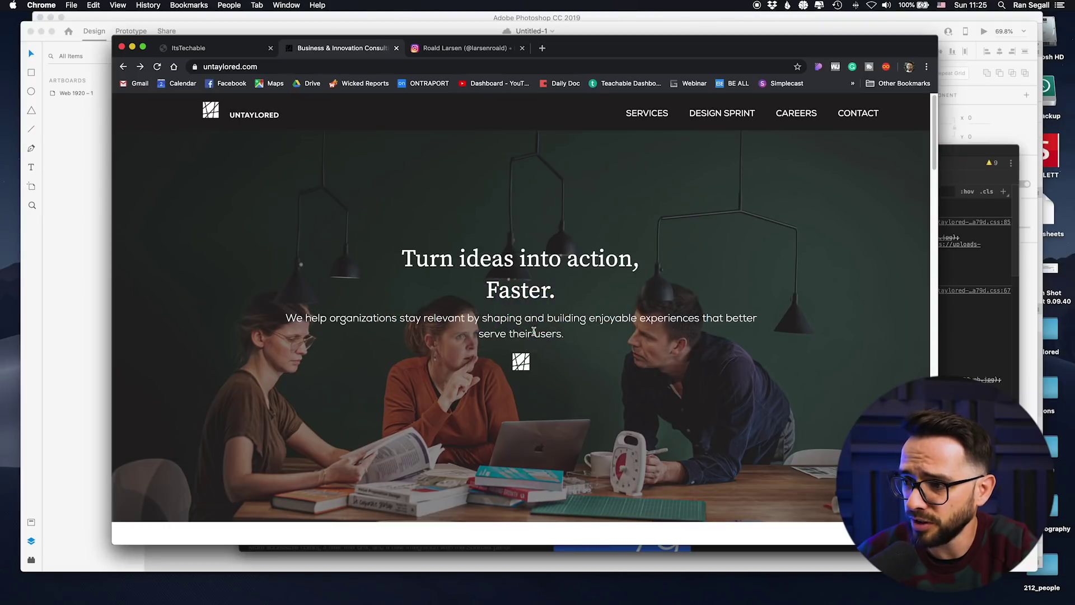
key(super+Tab)
key(space)
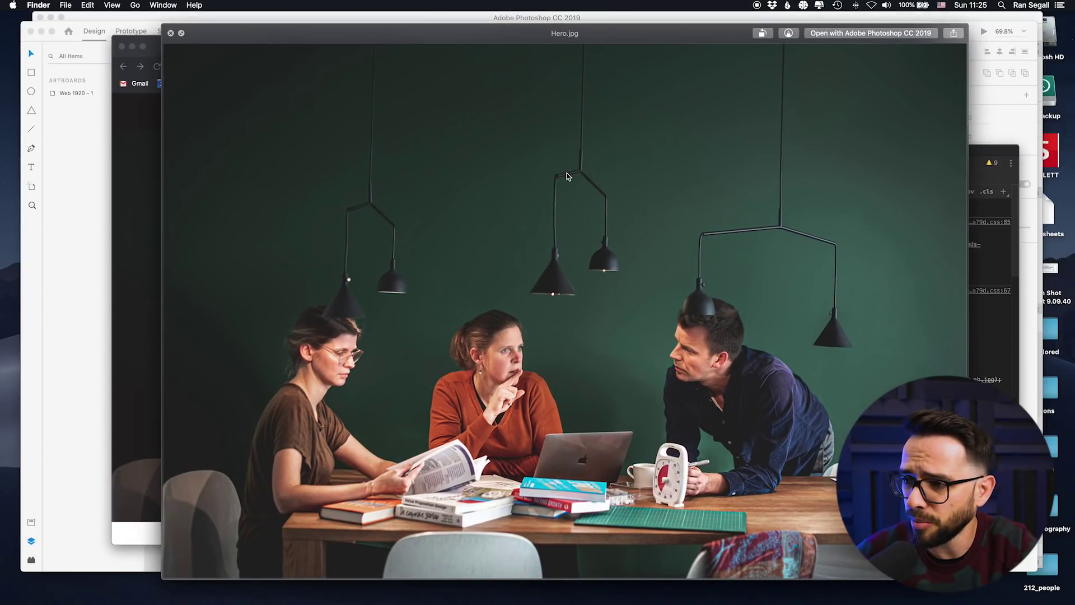
key(space)
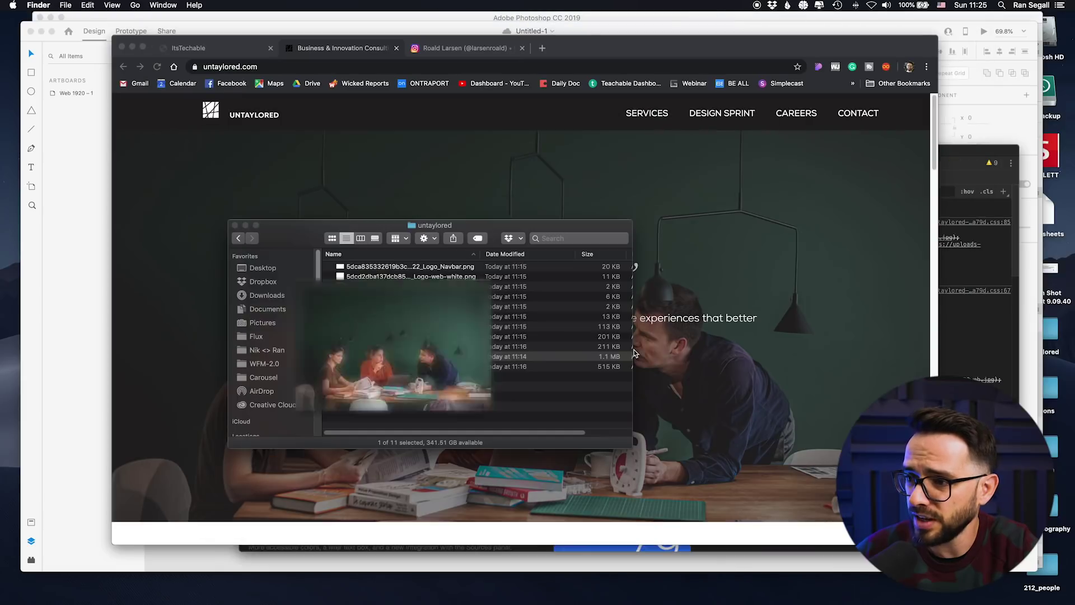
Place Hero.jpg on the Adobe XD artboard, aligned to its top-left corner at X 0, Y 0 and scaled to about 1920 px wide
key(super+Tab)
key(super+Tab)
drag(352, 362, 459, 306)
key(ctrl+shift+Left)
key(ctrl+shift+Up)
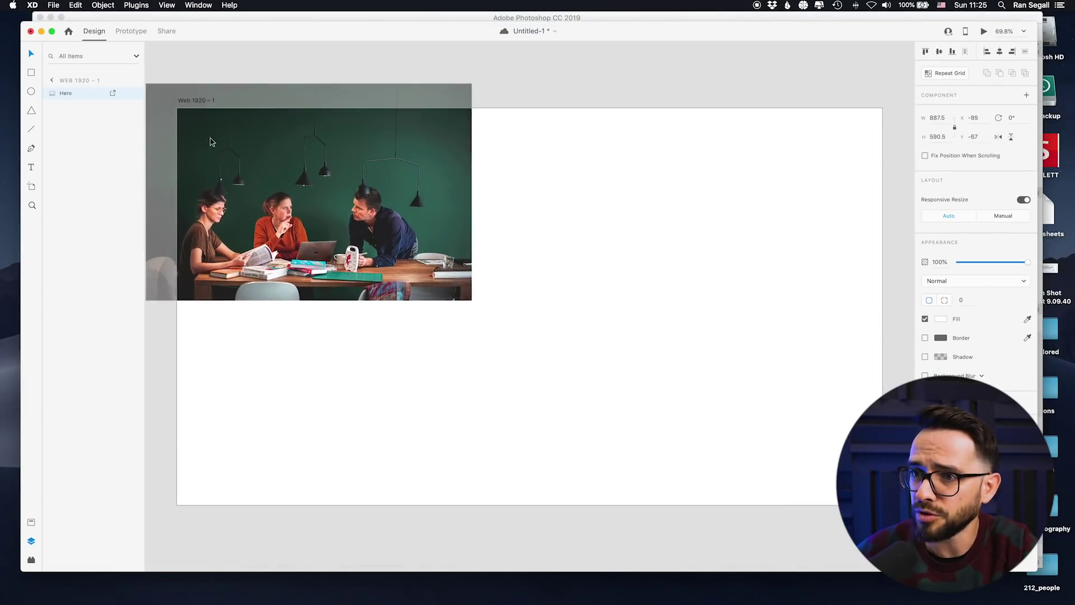
drag(502, 326, 798, 533)
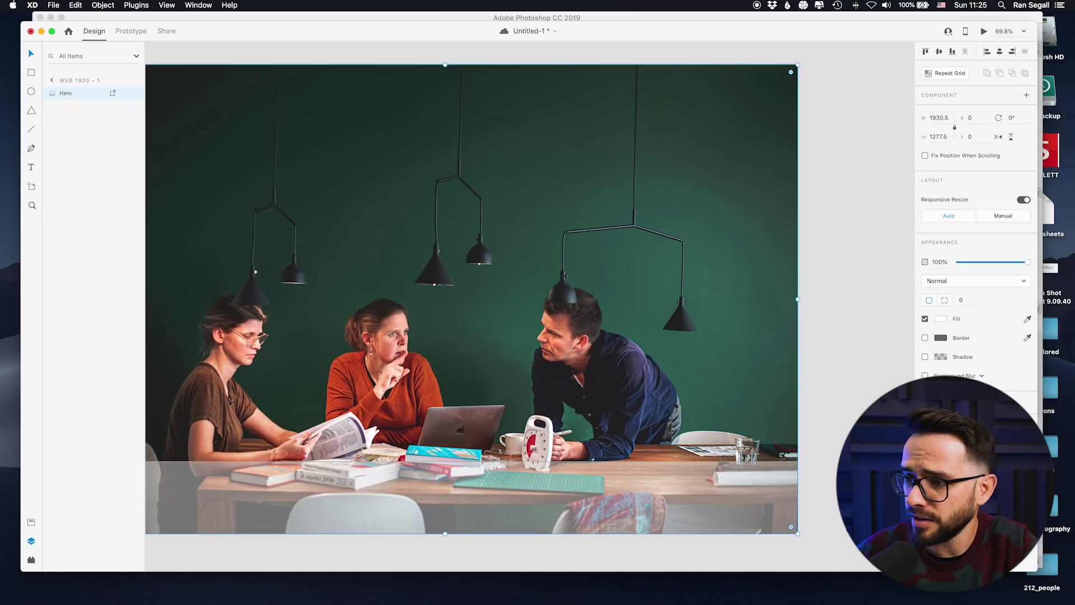
scroll(537, 323, down, 5)
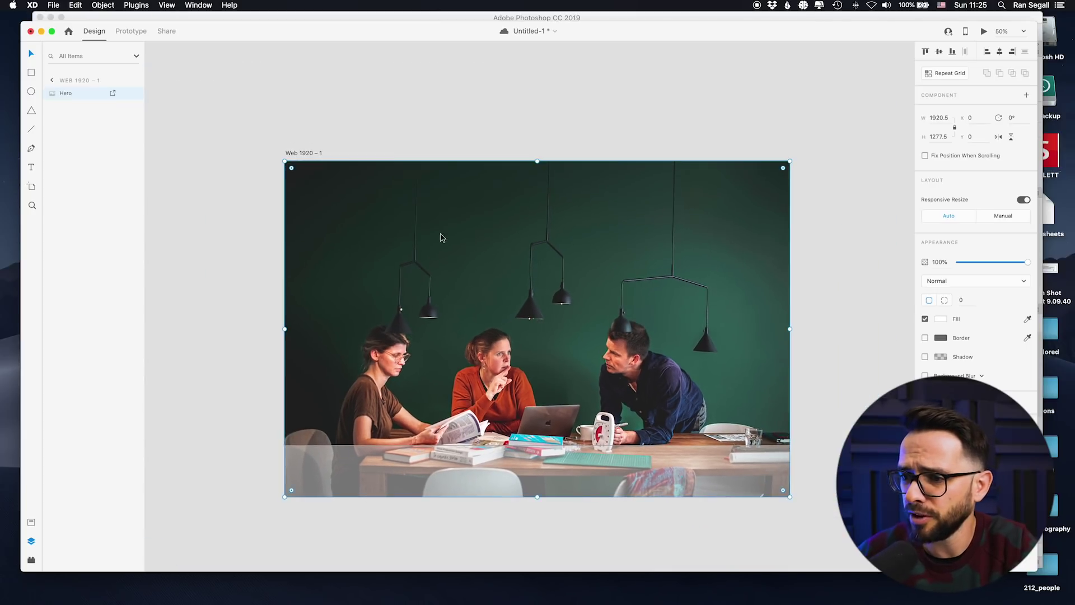
Draw a rectangle over the hero photo and fit it to the full 1920 × 1080 artboard
click(31, 76)
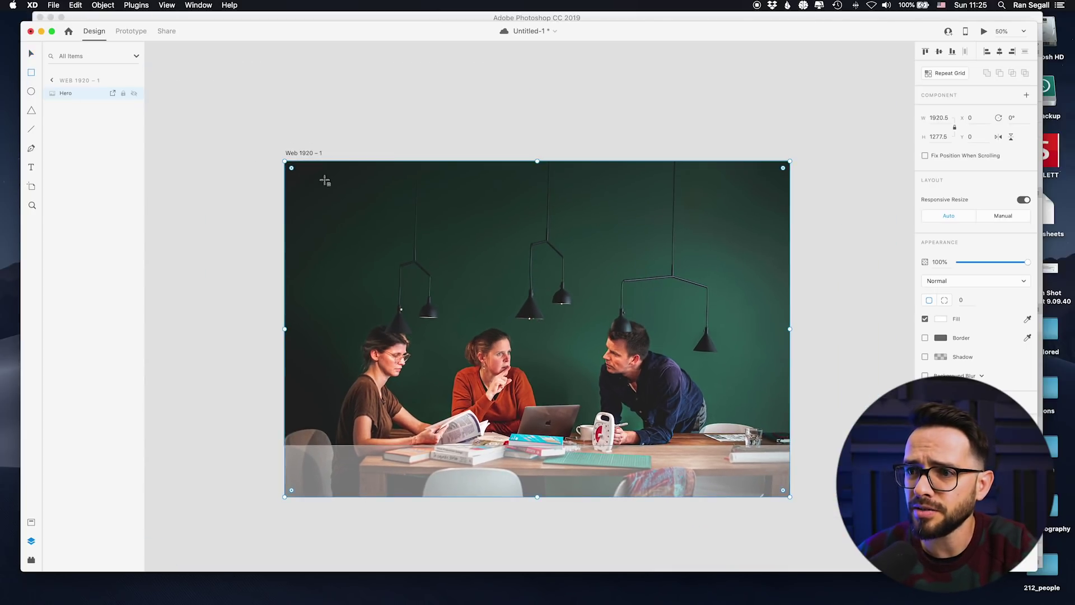
drag(324, 209, 699, 381)
drag(409, 261, 369, 221)
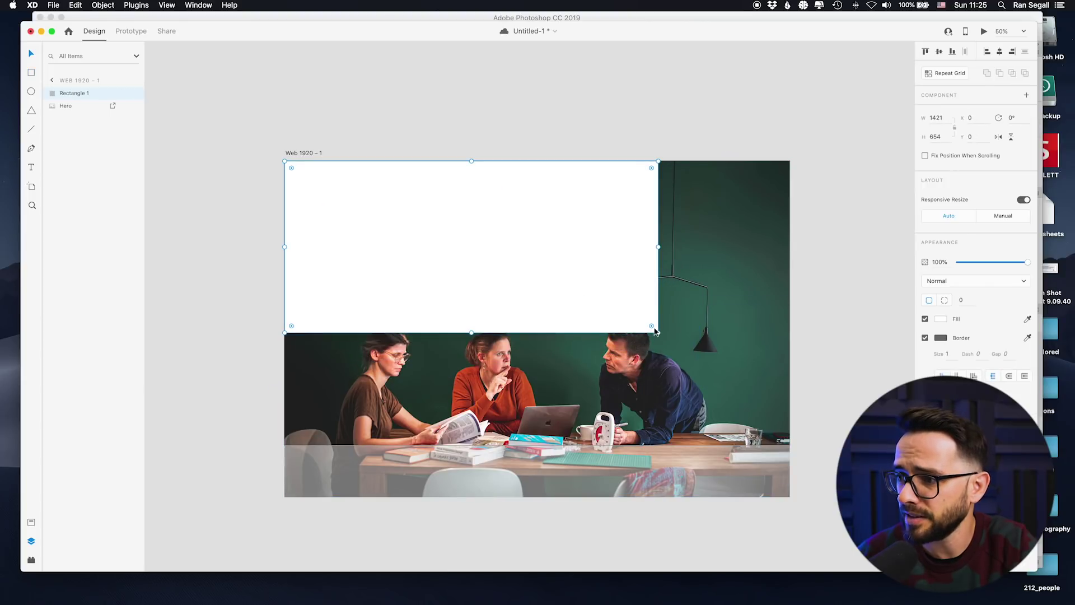
drag(658, 333, 790, 445)
Mask the hero photo with the artboard-sized rectangle
shift+click(615, 473)
right_click(73, 93)
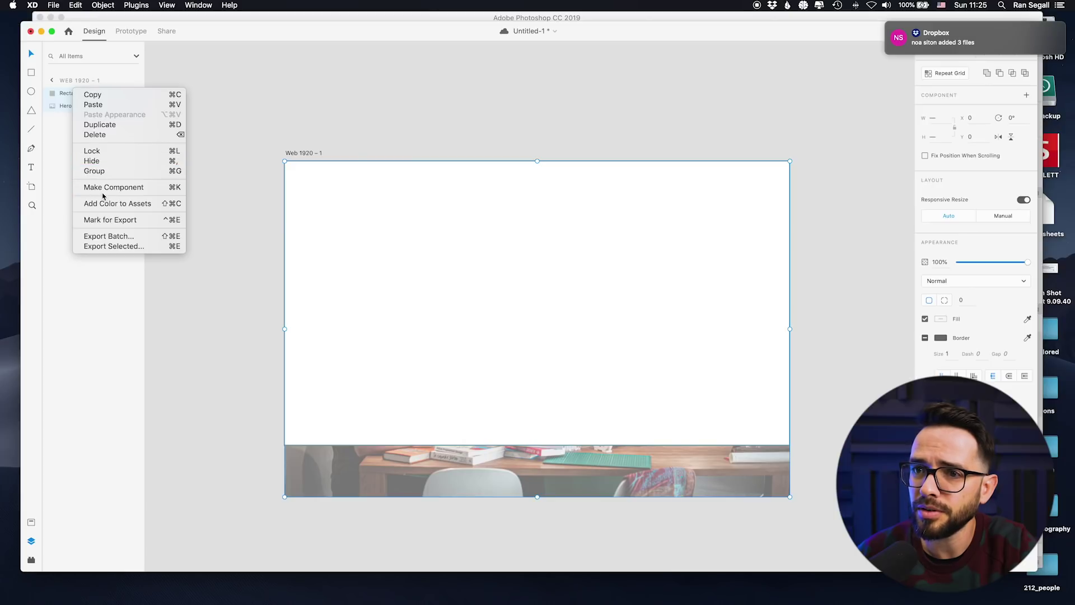
click(62, 108)
click(230, 5)
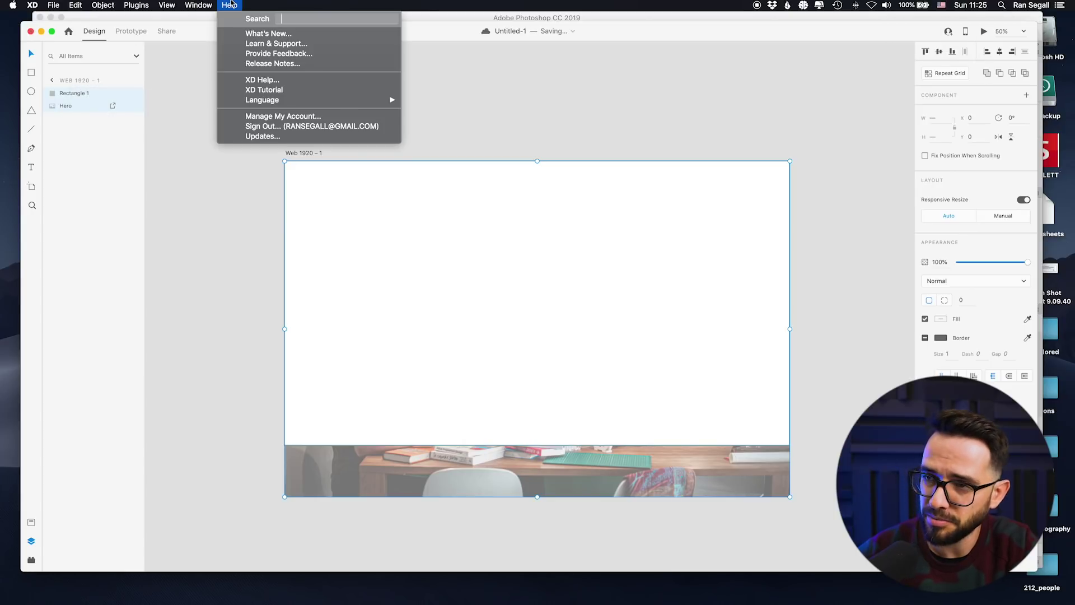
text(mask)
key(Escape)
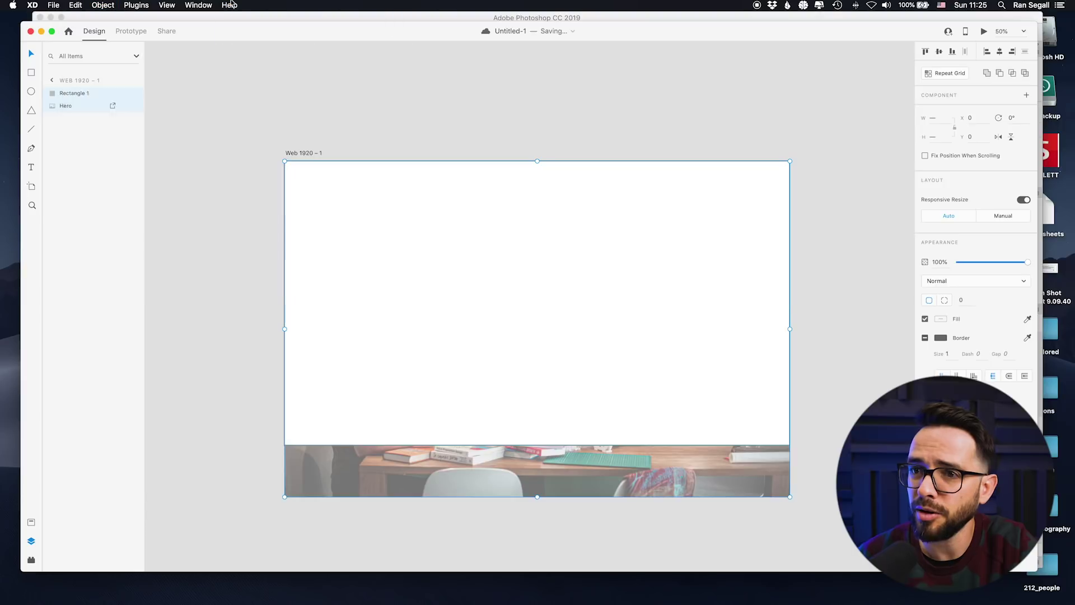
key(super+shift+m)
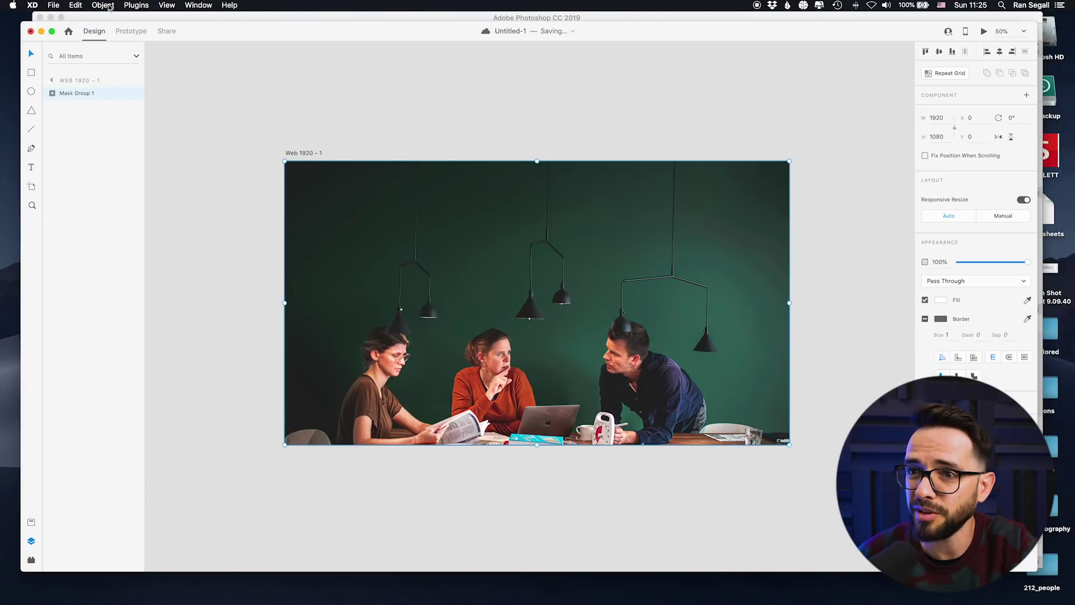
Move the hero photo up inside its mask to Y -158, keeping X at 0
double_click(384, 234)
drag(424, 475, 411, 433)
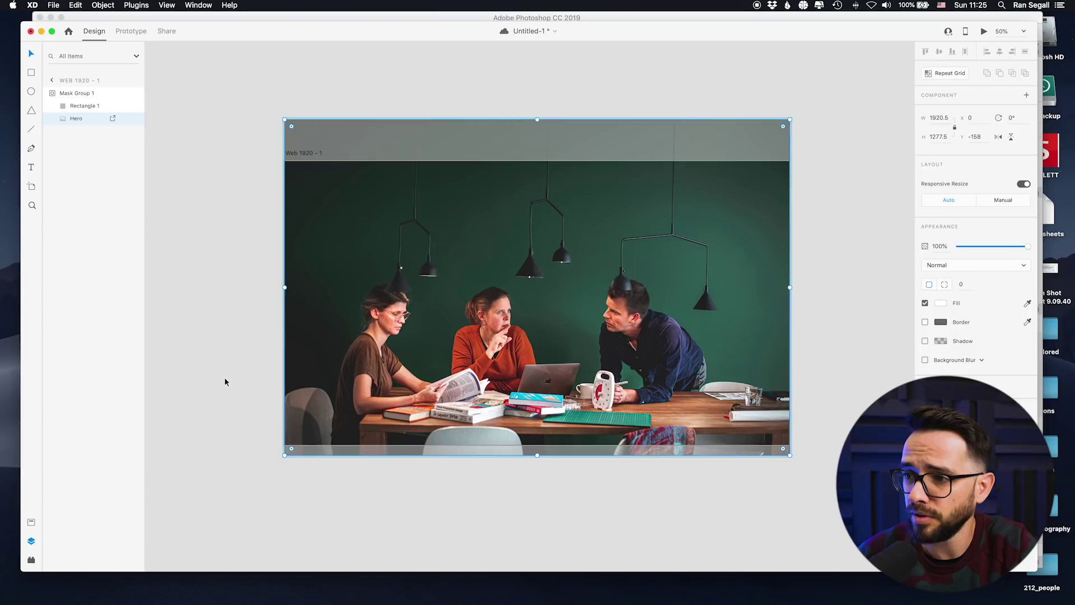
click(226, 379)
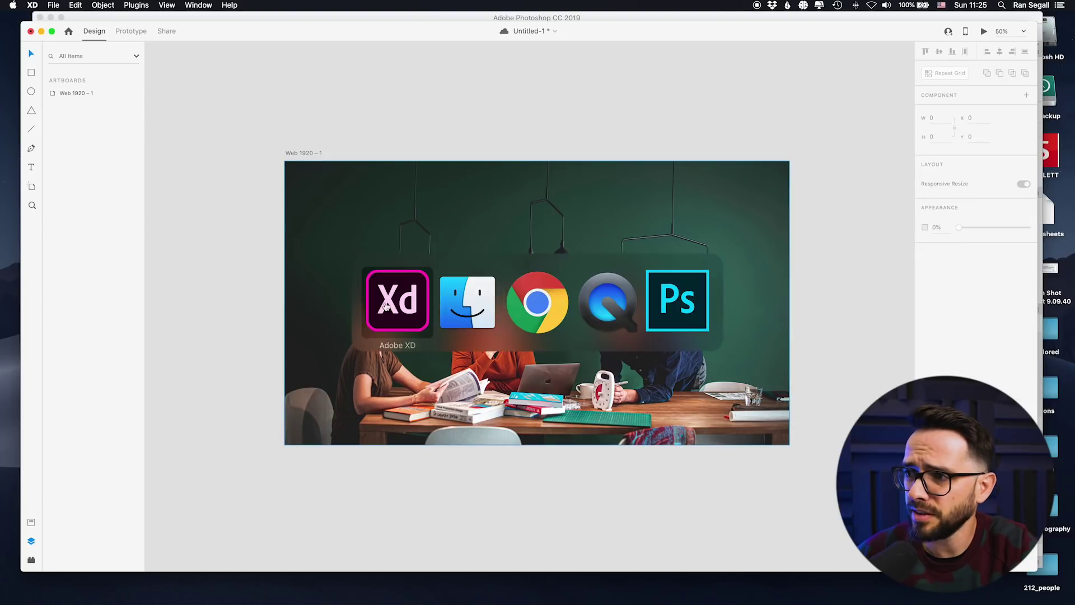
Check the live homepage's scrolling header and hero layout in Chrome, and switch back to Adobe XD
key(super+Tab)
key(super+Tab)
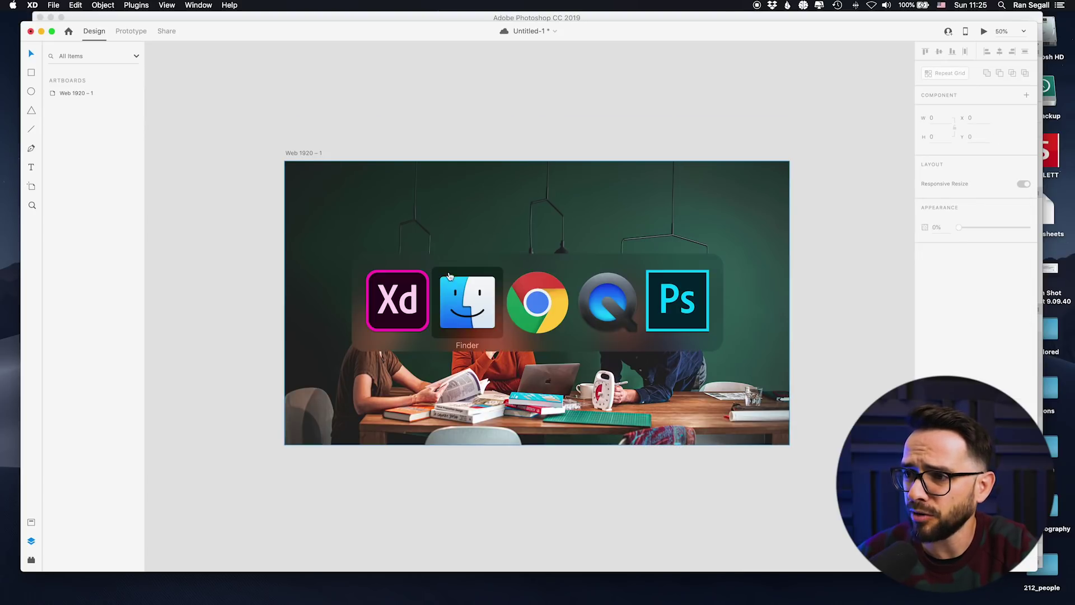
scroll(638, 202, down, 10)
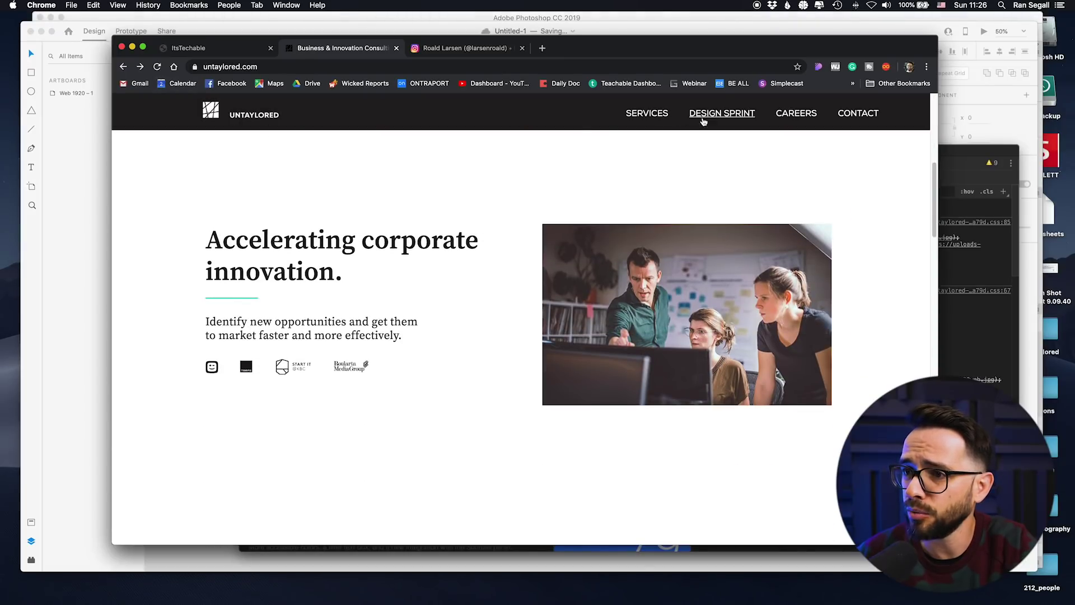
click(209, 115)
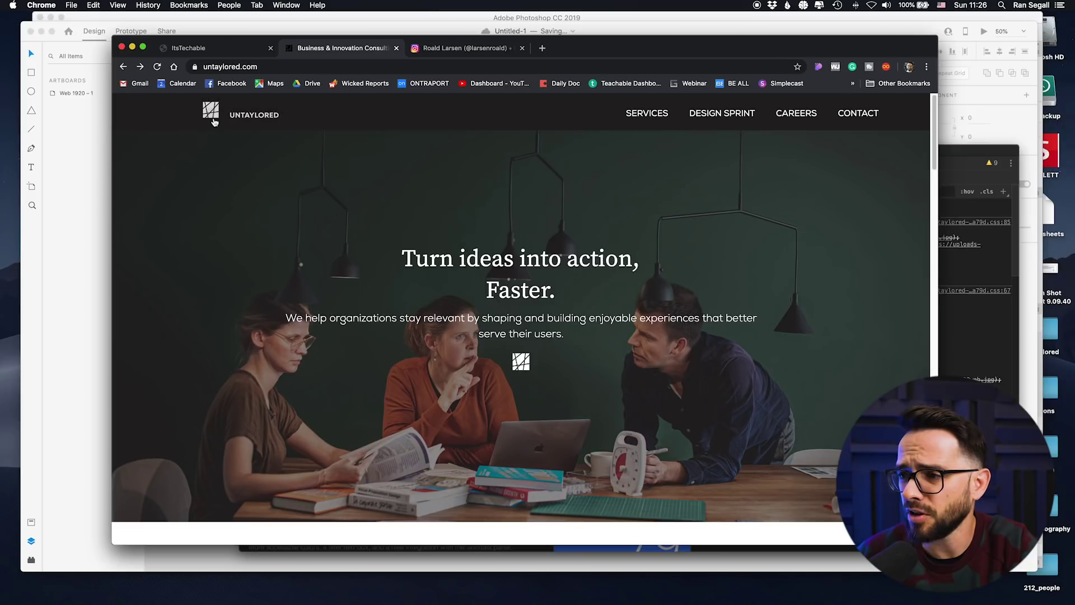
key(super+Tab)
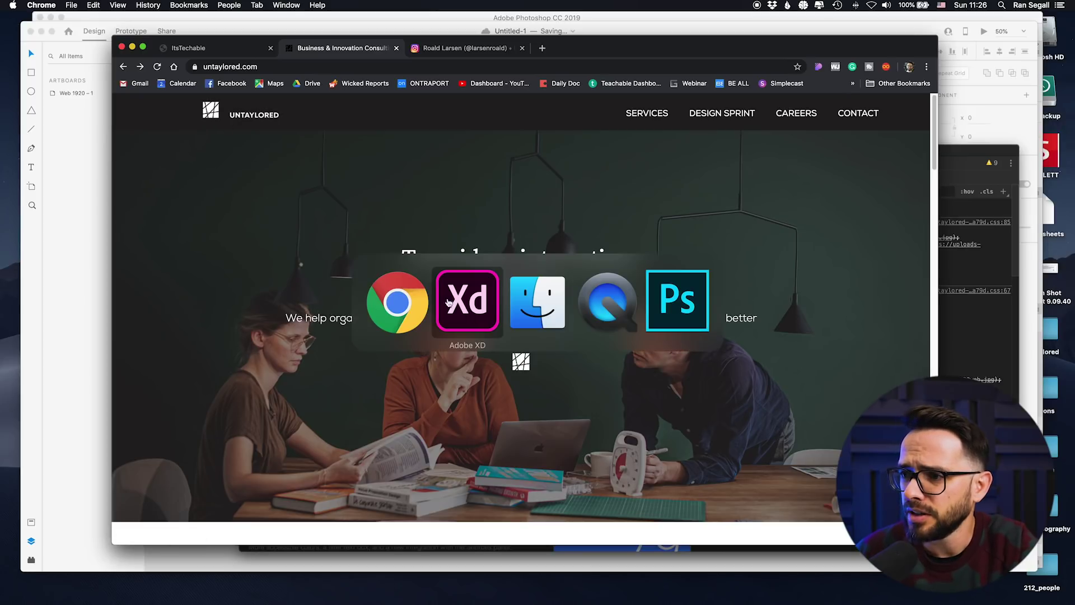
Preview the Logo_Navbar PNG in the untaylored folder in Finder and open it in Photoshop
click(526, 303)
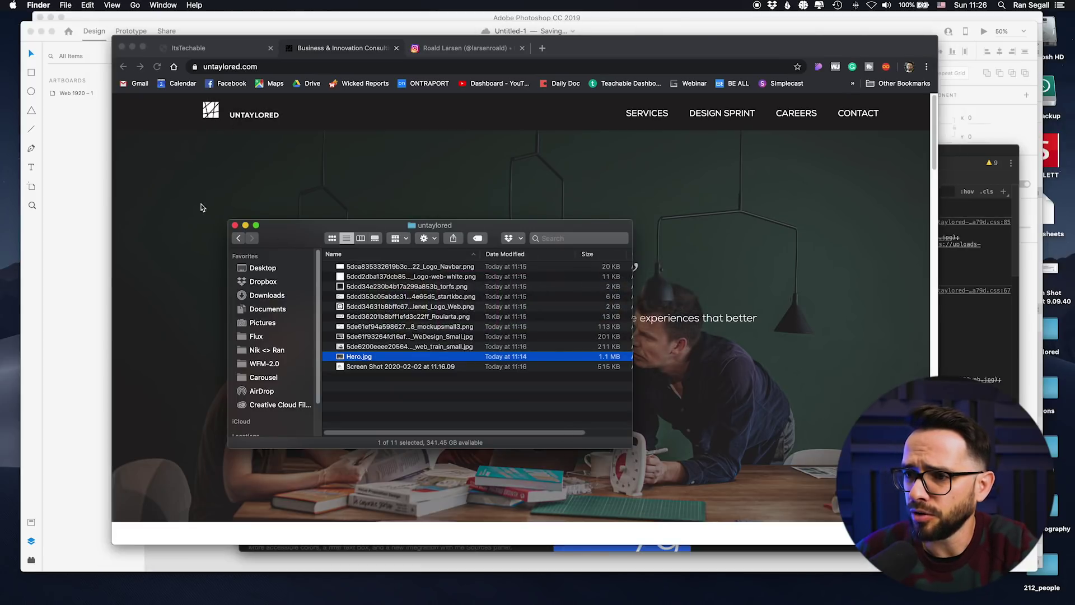
click(376, 270)
key(space)
key(space)
key(super+Tab)
drag(377, 273, 610, 381)
Select the UNTAYLORED wordmark, scale it to about 118%, and place it closer to the logo icon, near the icon's vertical middle
key(m)
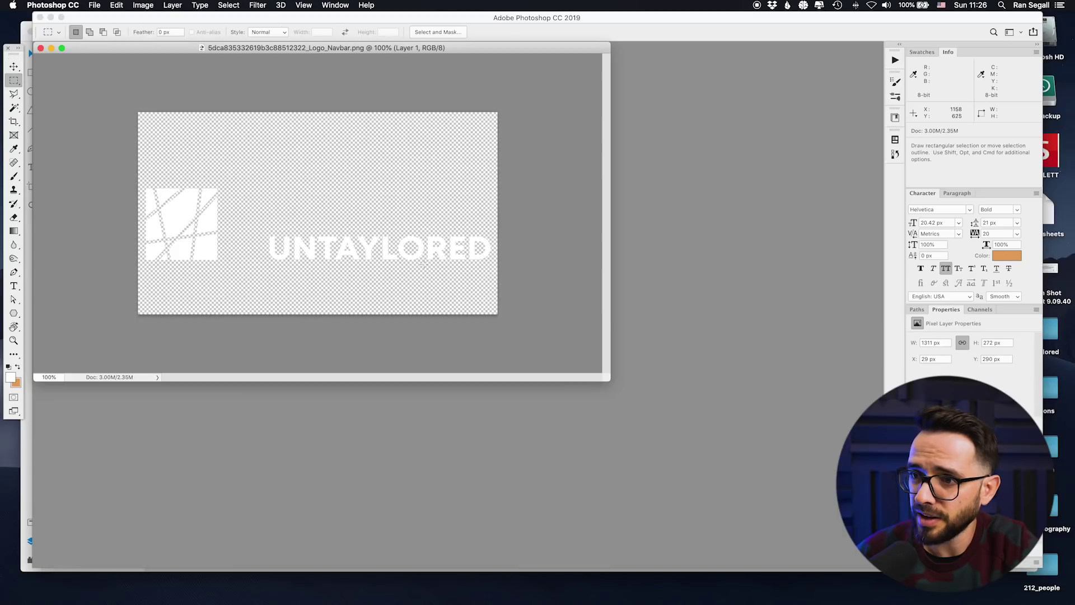
drag(256, 222, 491, 268)
key(super+t)
drag(299, 246, 216, 174)
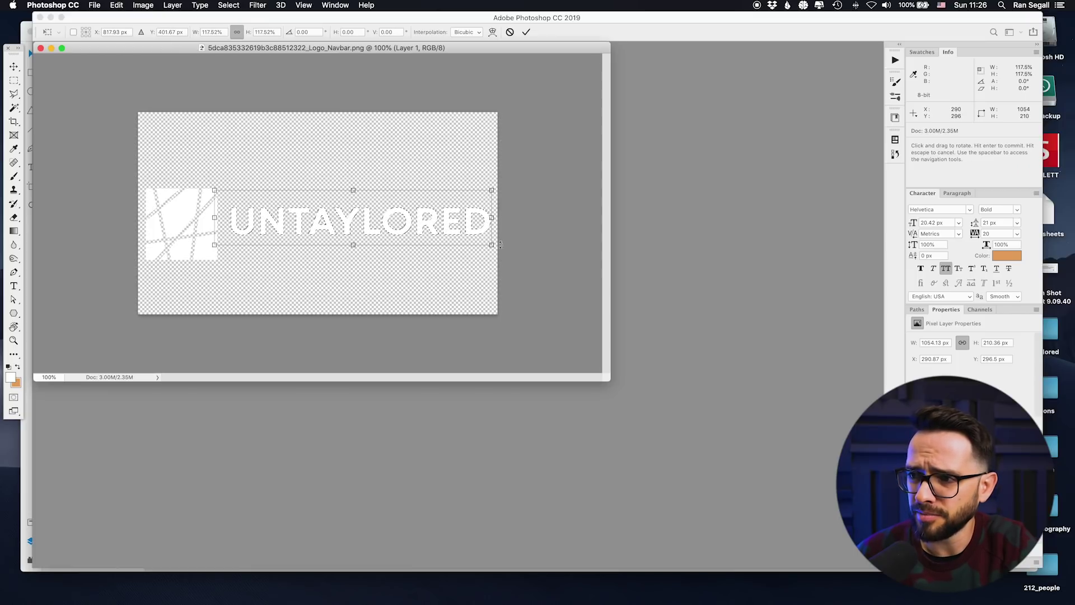
drag(492, 248, 494, 246)
key(Return)
Crop the logo canvas closely above and below and extend it sideways, to about 1565 × 318 px
key(c)
key(Escape)
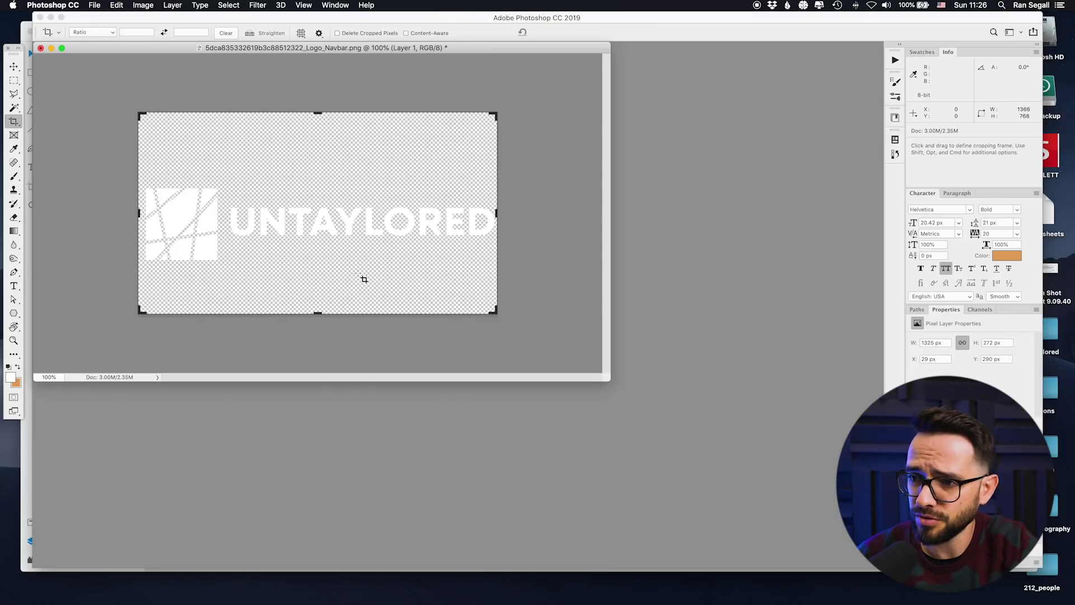
drag(318, 313, 318, 263)
drag(318, 161, 317, 172)
drag(505, 213, 527, 219)
key(Return)
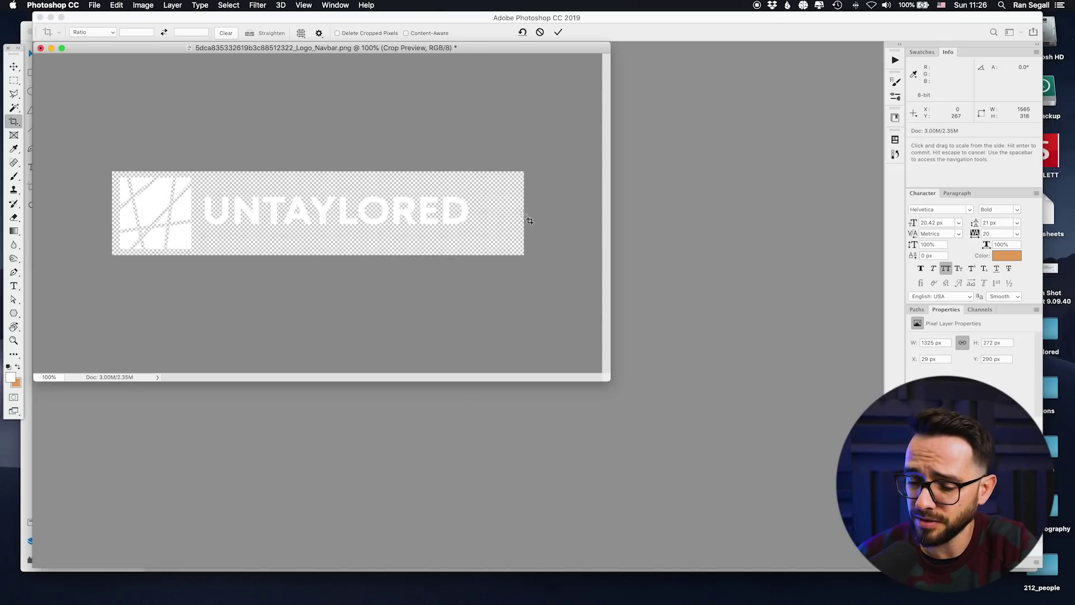
Move the wordmark right to widen its gap from the icon, and crop the canvas width to about 1509 px
key(m)
drag(200, 192, 472, 234)
key(v)
drag(392, 216, 413, 218)
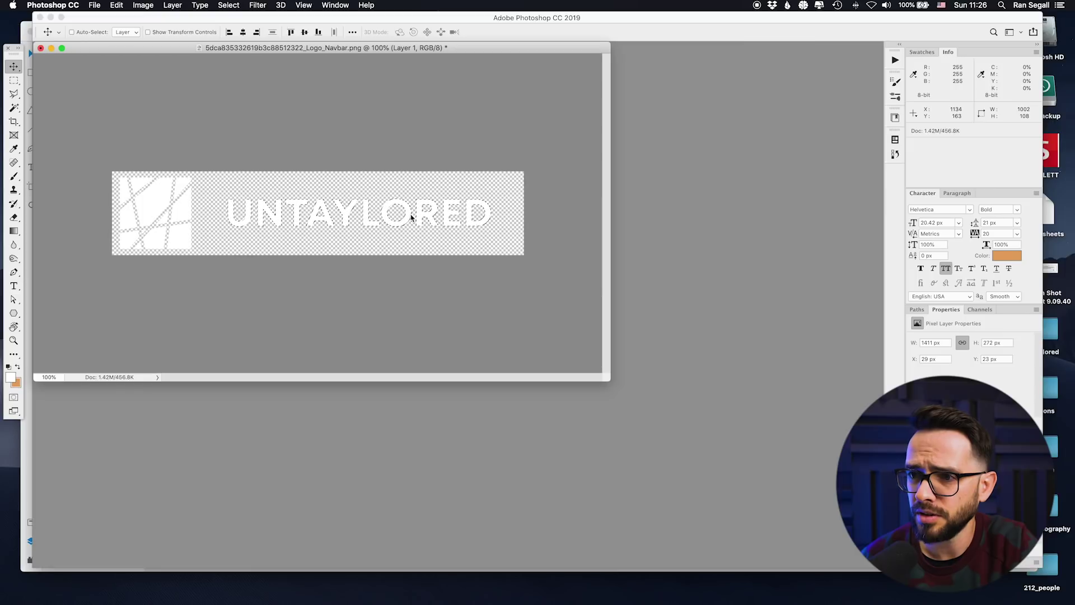
key(c)
drag(528, 214, 514, 215)
key(Return)
Copy the whole adjusted logo, switch to Adobe XD, and paste it onto the hero artboard
key(v)
key(super+a)
key(super+c)
key(super+Tab)
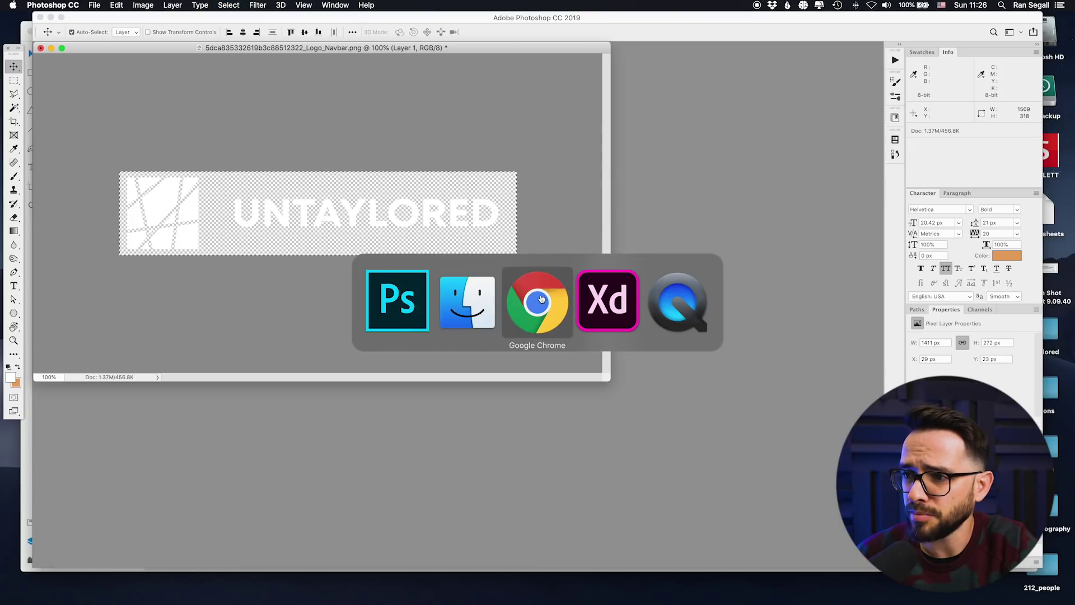
key(super+Tab)
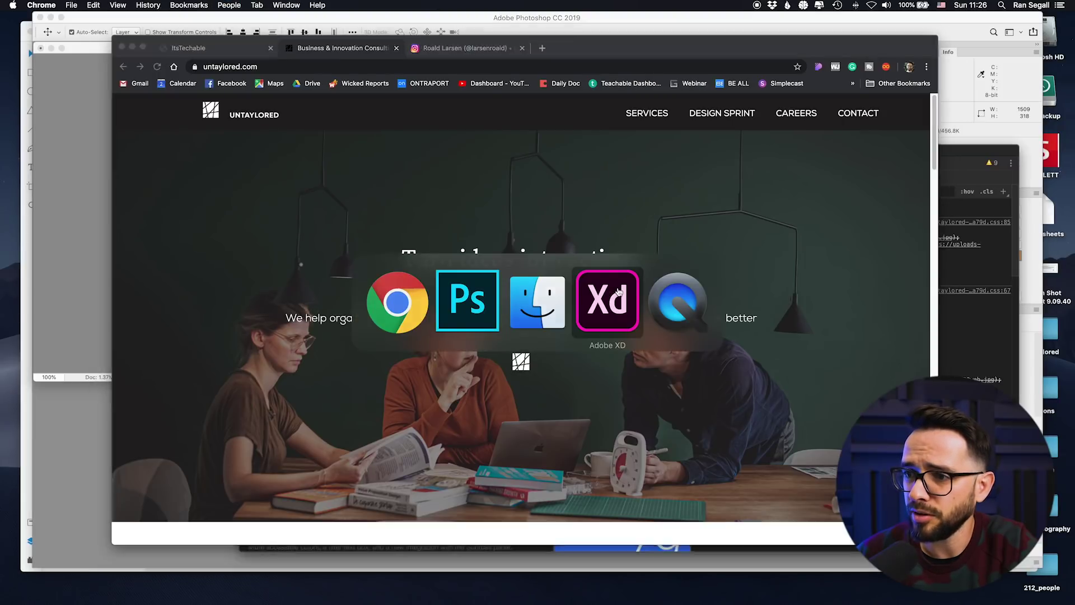
click(614, 294)
key(super+v)
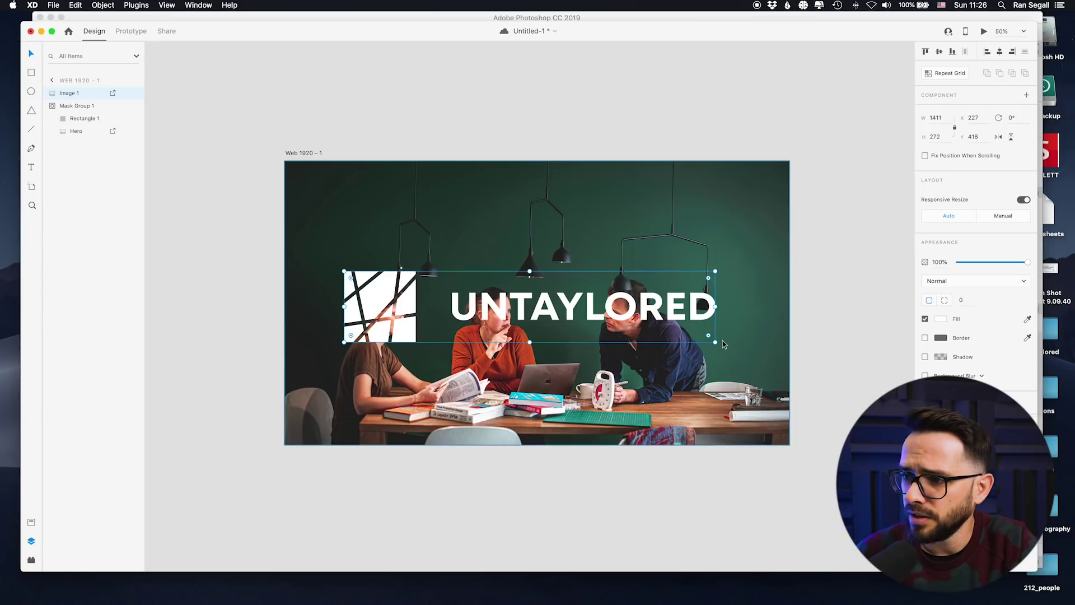
Scale the pasted logo down to 228 × 44 and place it in the artboard's upper-left corner at X 72, Y 51
drag(715, 342, 312, 178)
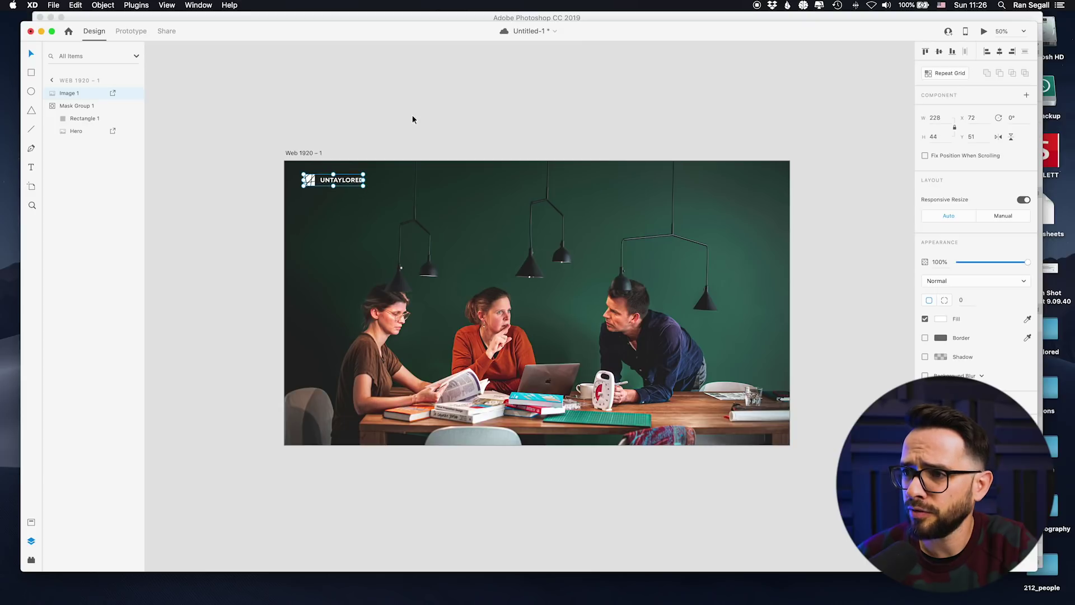
click(499, 148)
scroll(631, 249, right, 2)
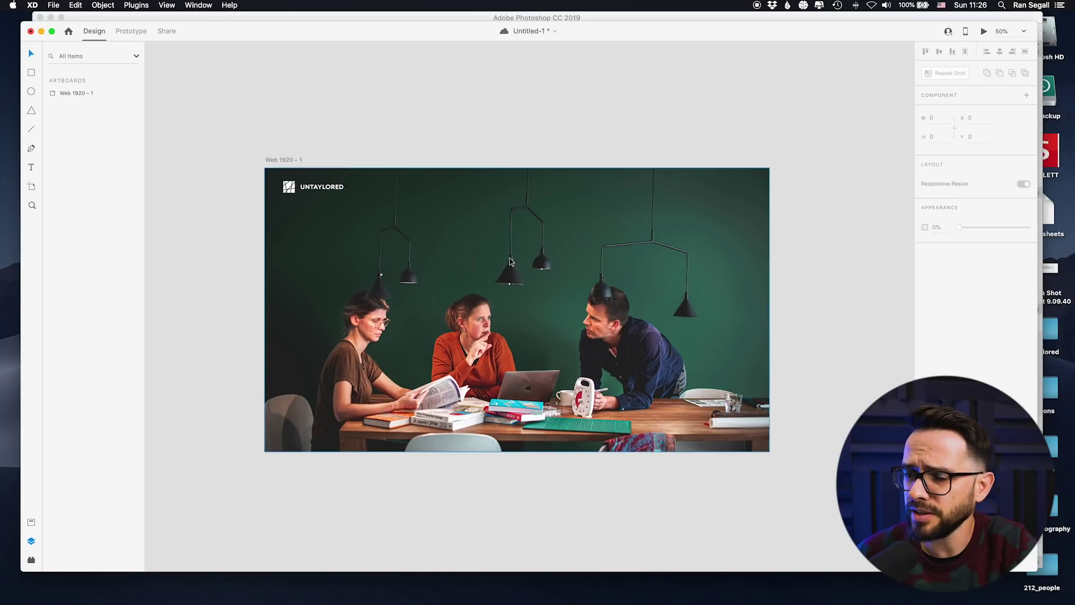
scroll(370, 206, right, 2)
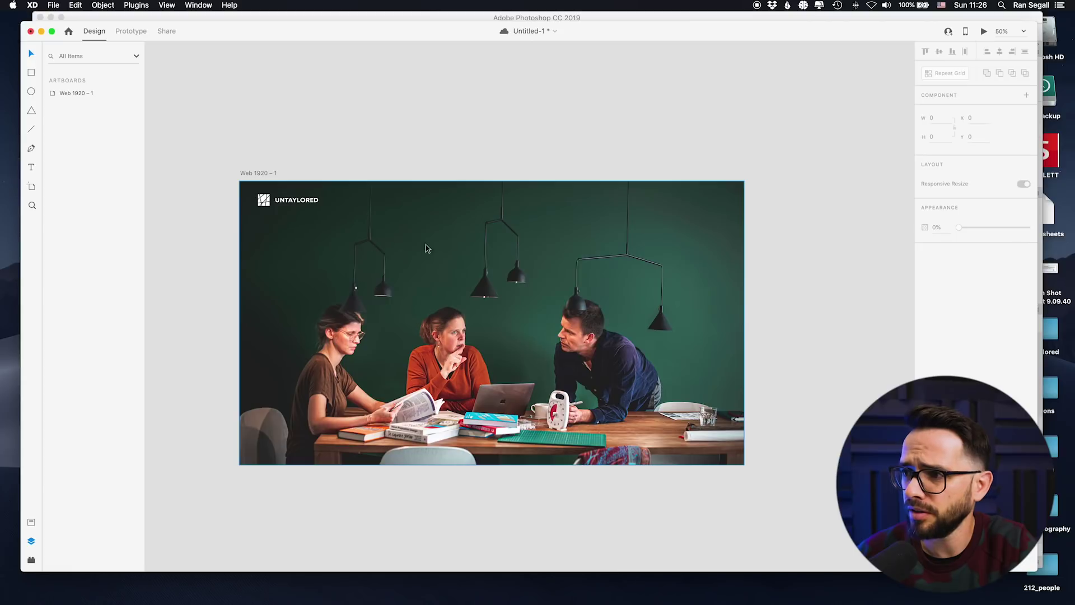
Check the navigation on the live homepage in Chrome, and add the text SERVICES in white on the hero photo in Adobe XD
key(super+Tab)
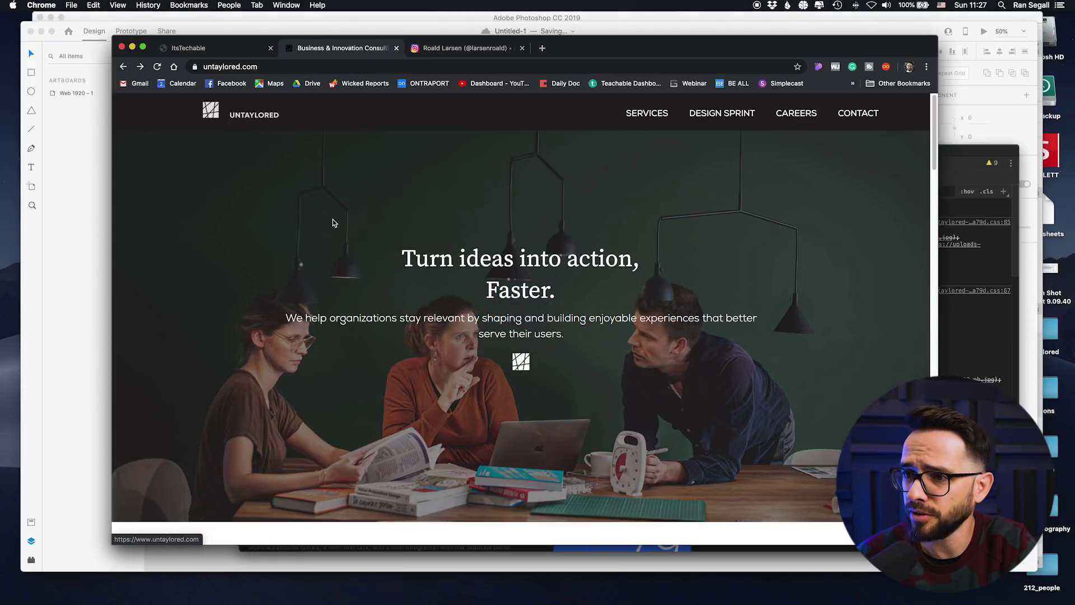
key(super+Tab)
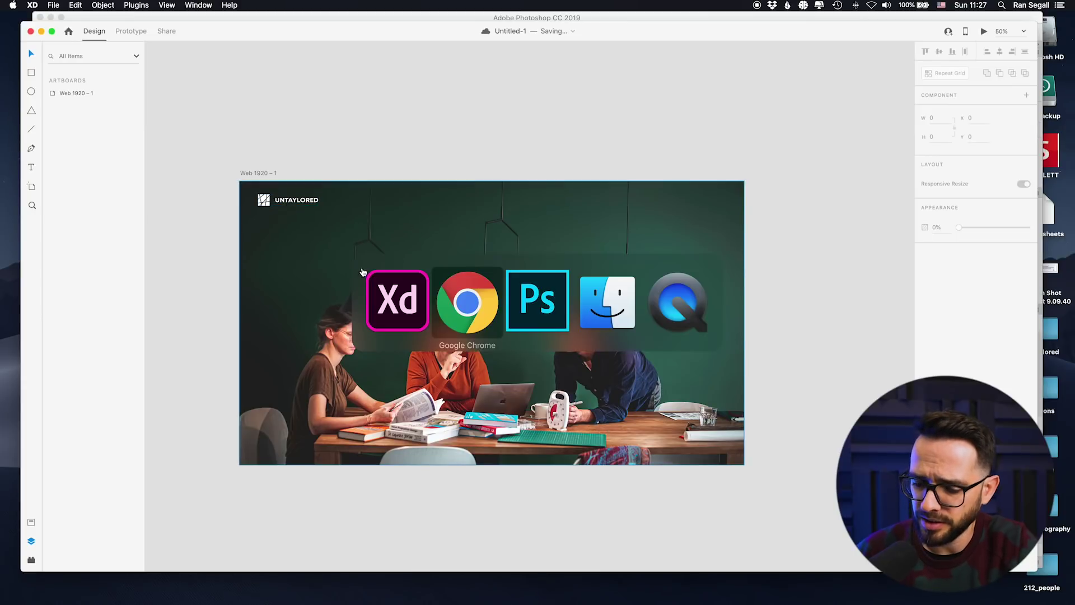
key(t)
click(444, 288)
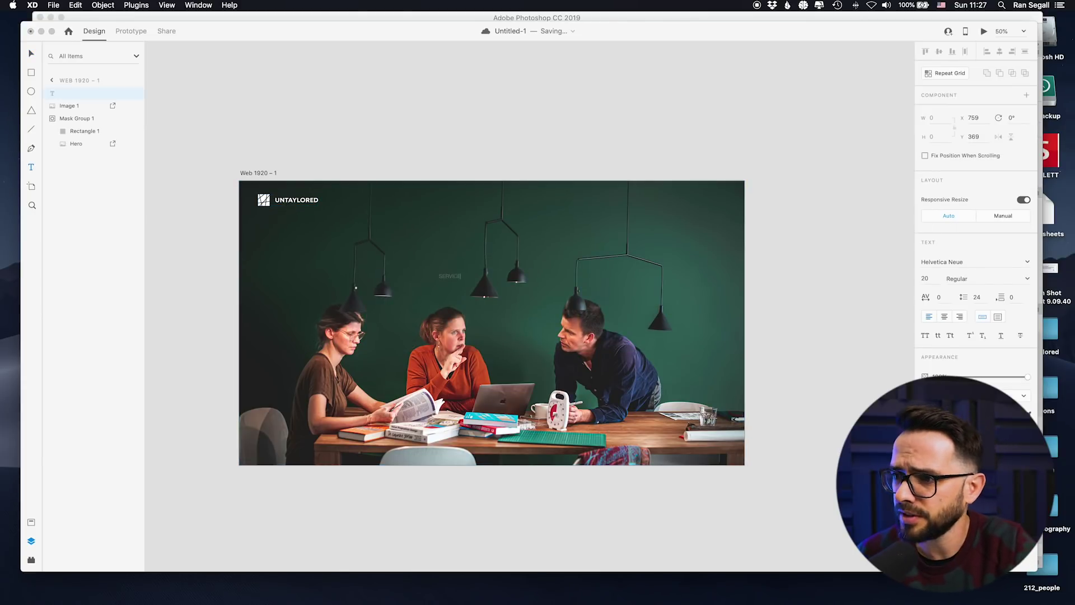
key(Escape)
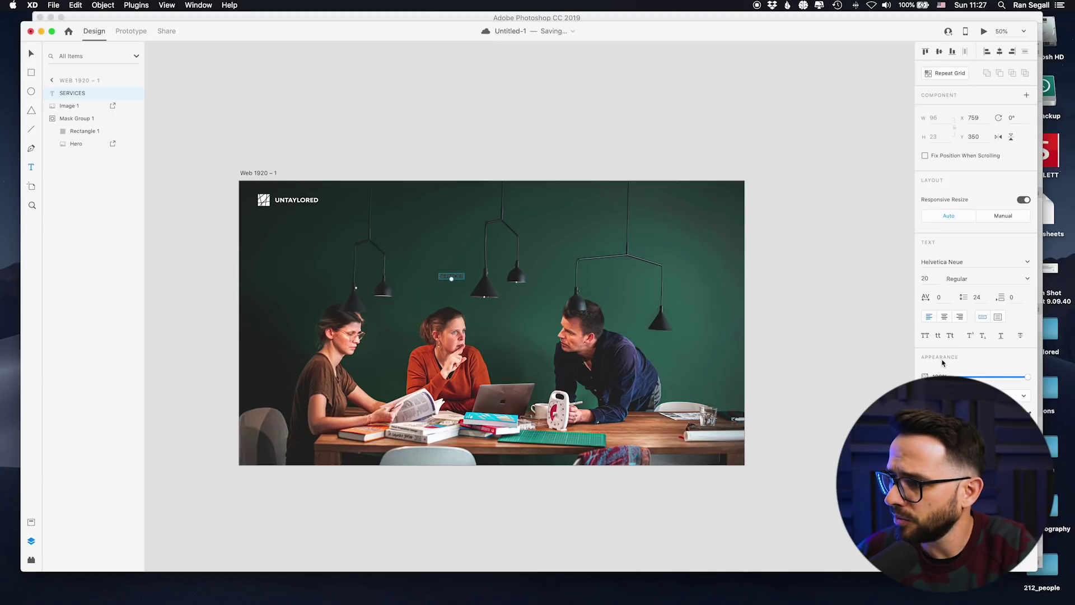
click(925, 417)
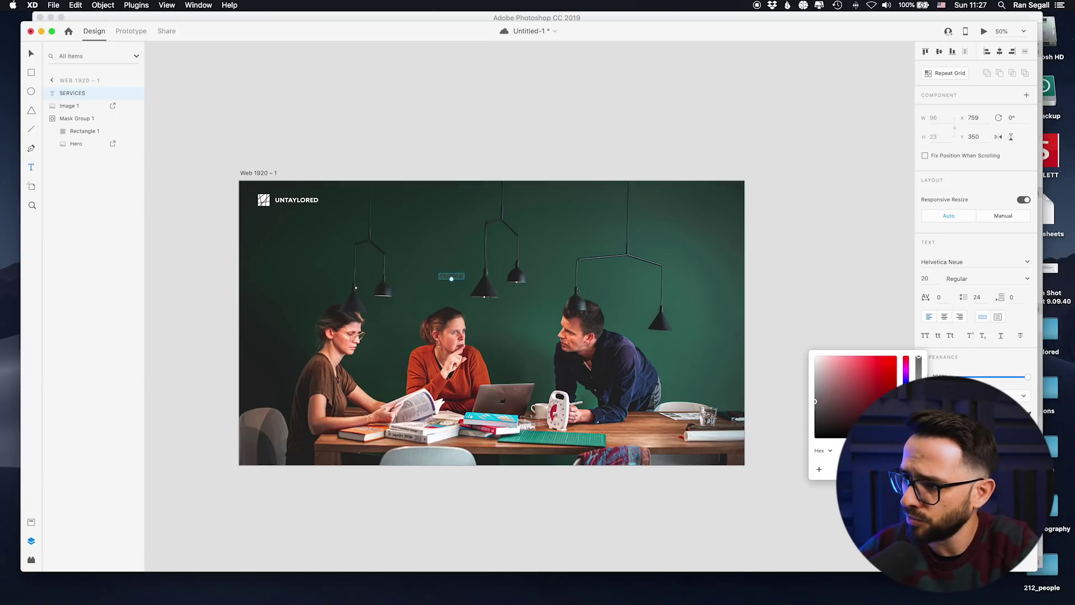
click(781, 317)
click(764, 275)
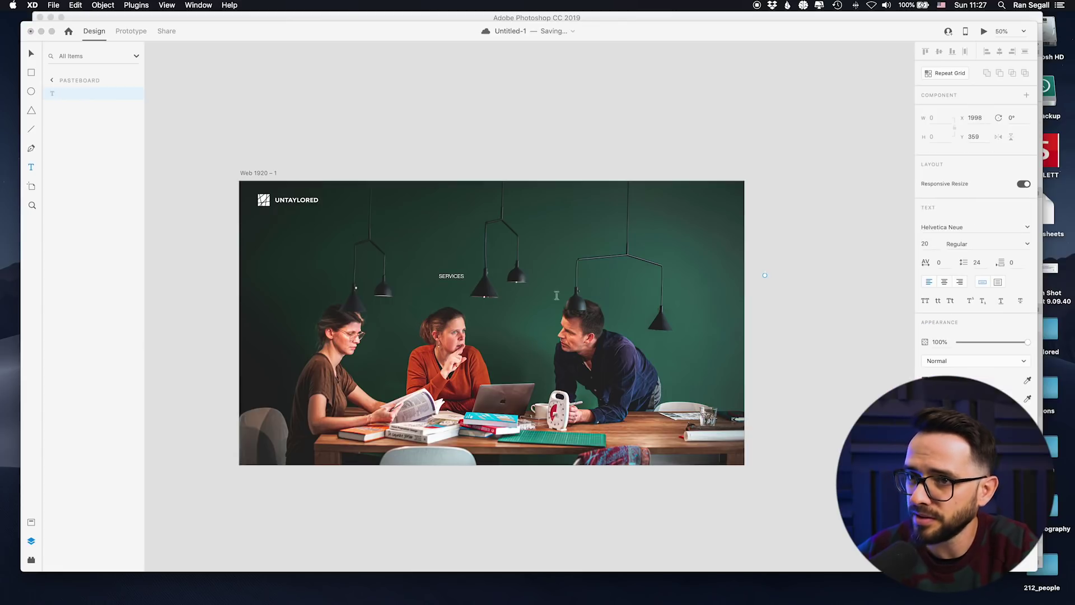
Move the SERVICES text beside the logo wordmark, to X 306, Y 62
click(29, 54)
click(451, 276)
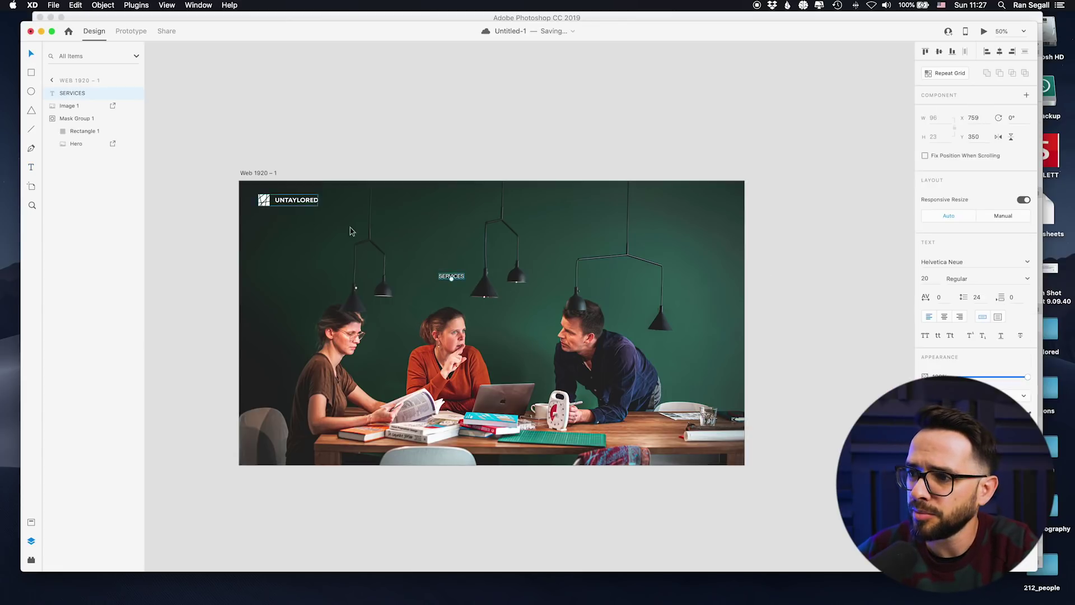
drag(444, 279, 360, 203)
Try the SERVICES text in Medium weight and in the Futura font
key(super+equal)
scroll(313, 210, left, 5)
key(super+equal)
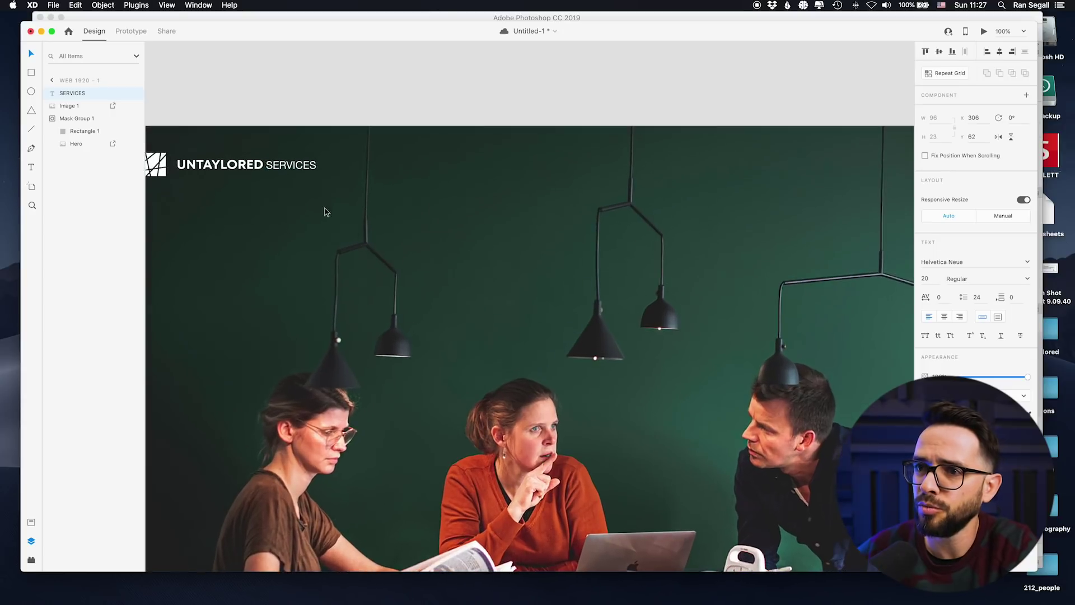
key(super+equal)
drag(259, 206, 670, 364)
click(997, 278)
click(1029, 280)
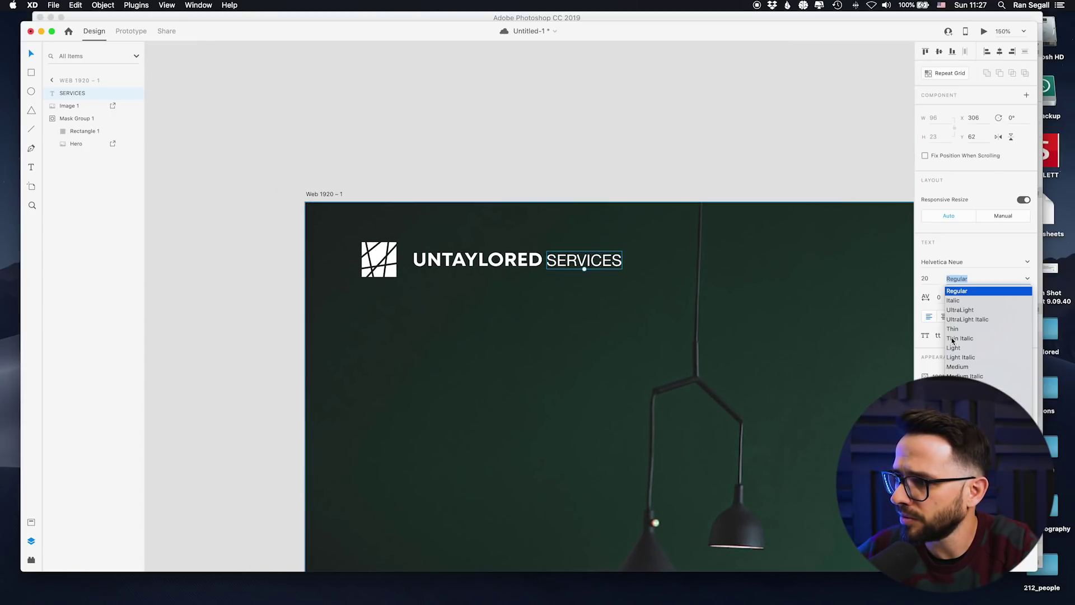
click(963, 368)
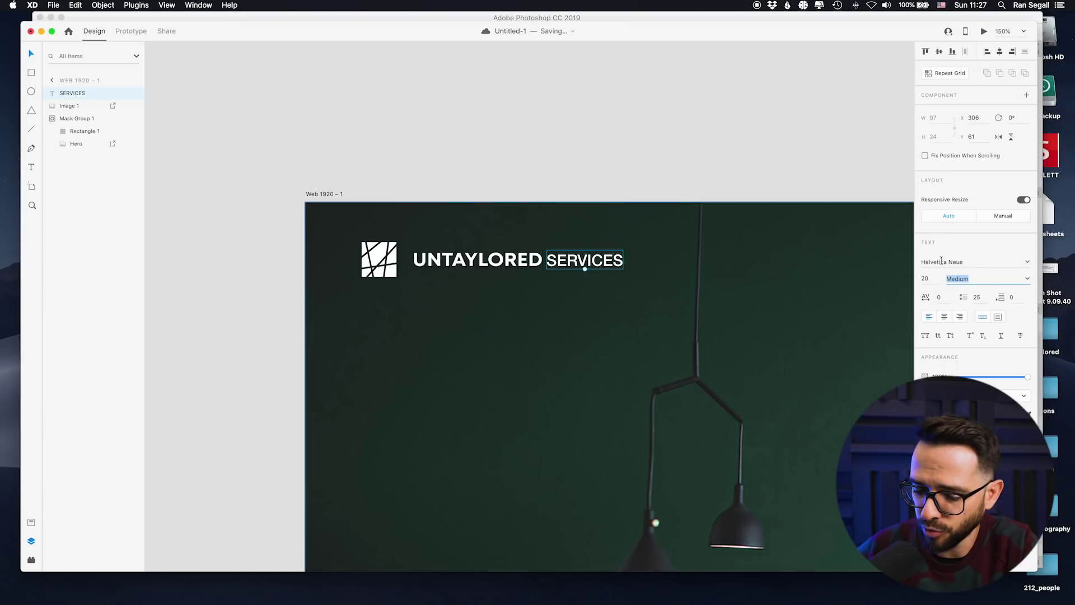
click(976, 263)
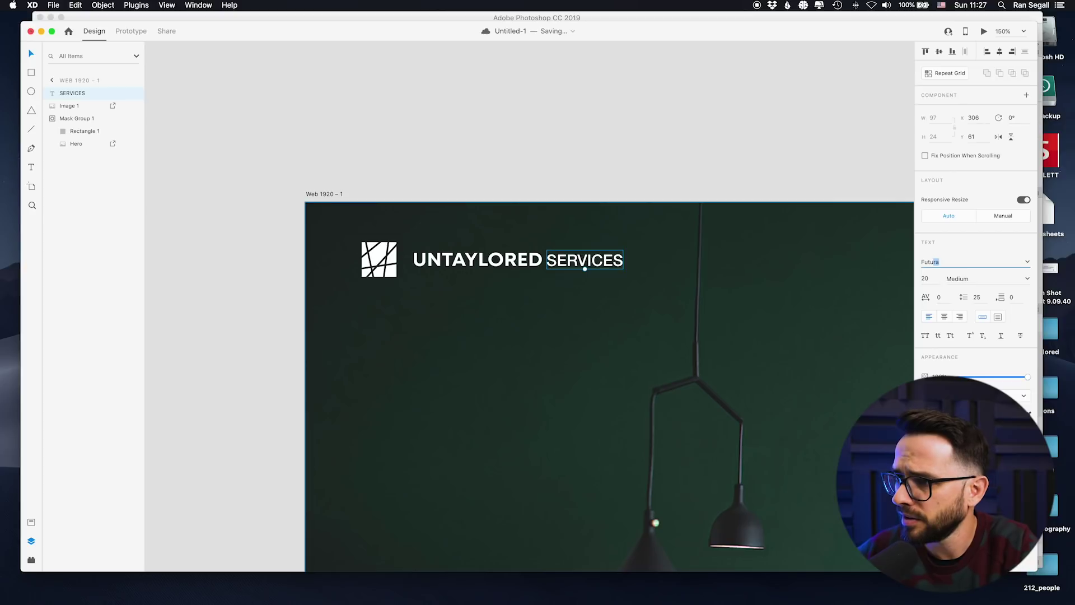
key(Return)
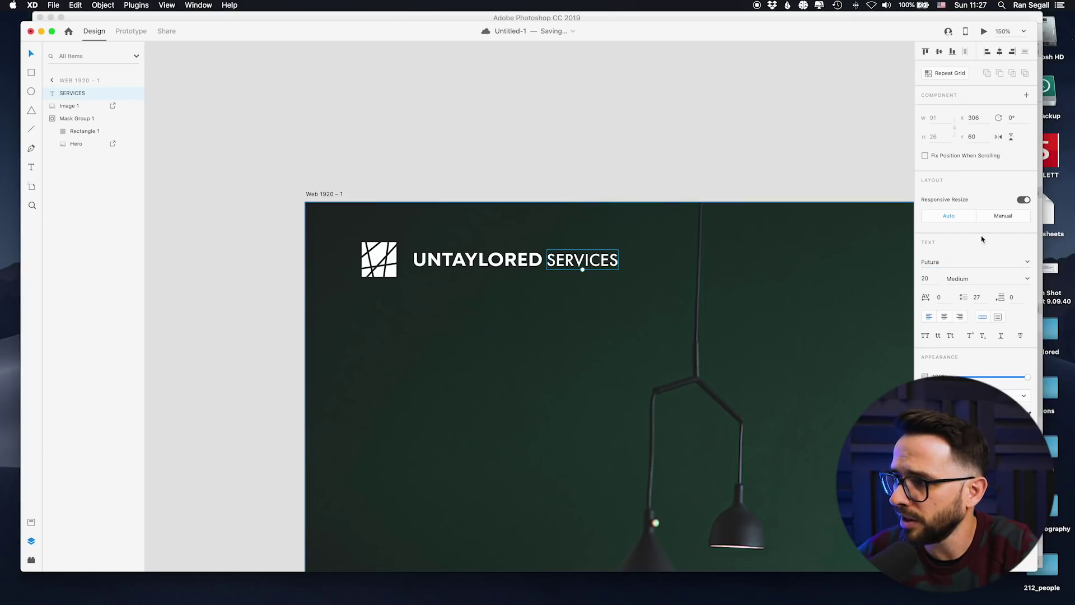
Set the SERVICES text's font to ITC Avant Garde Gothic Std
click(980, 261)
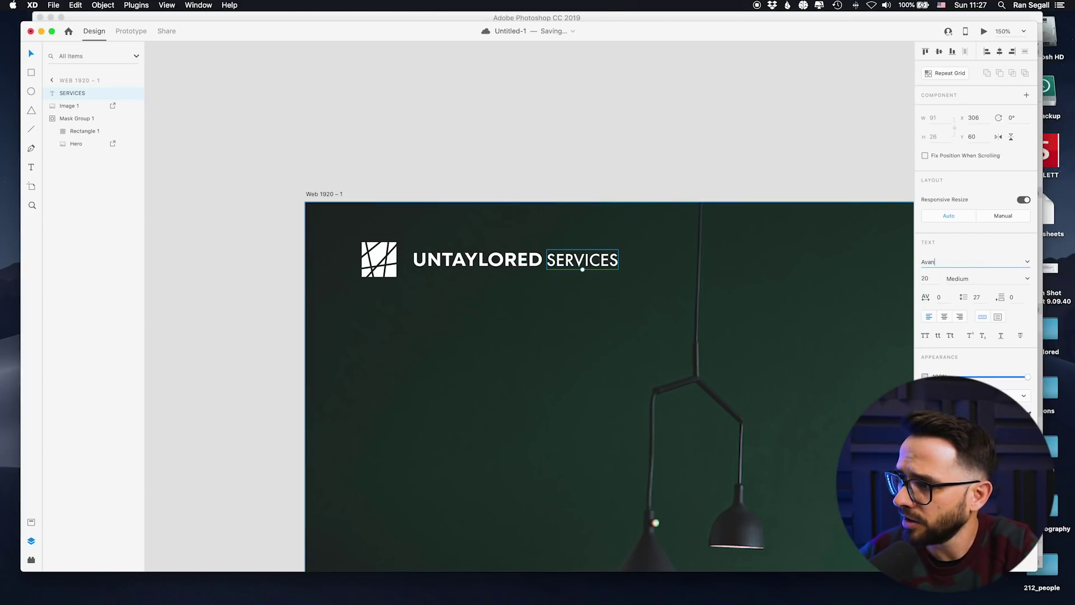
key(Escape)
click(971, 261)
text(ITC)
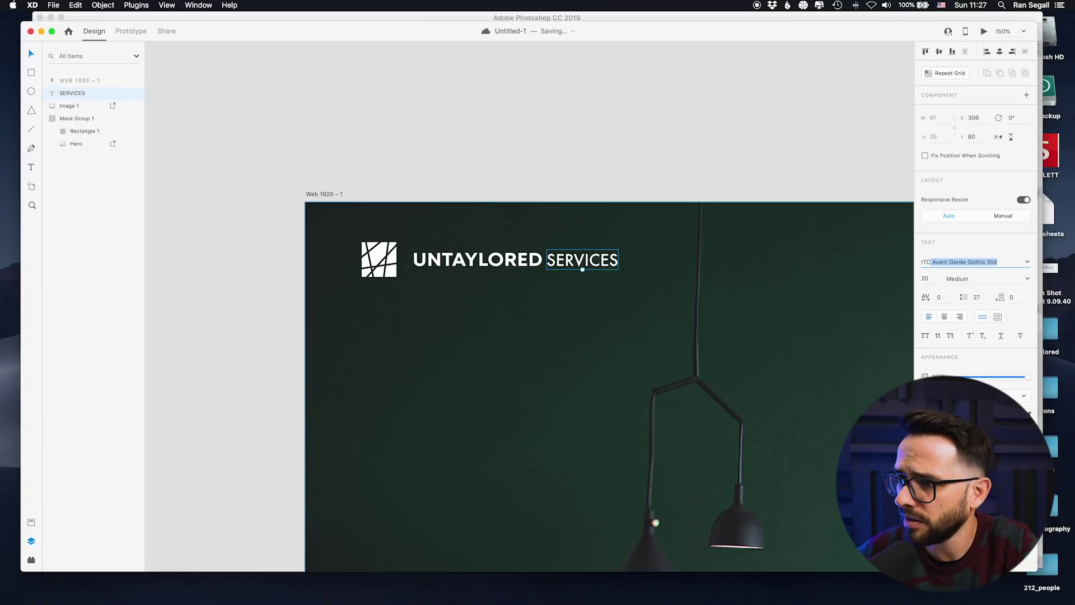
key(Return)
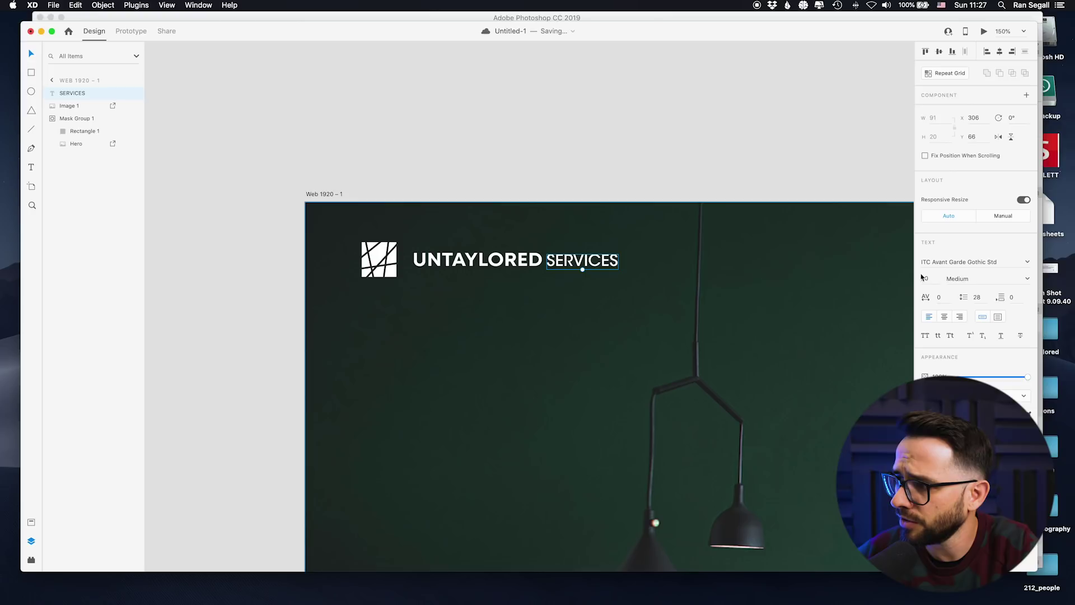
Try Bold and Demi Oblique on the SERVICES text, and set its weight to Demi
click(1026, 279)
click(965, 330)
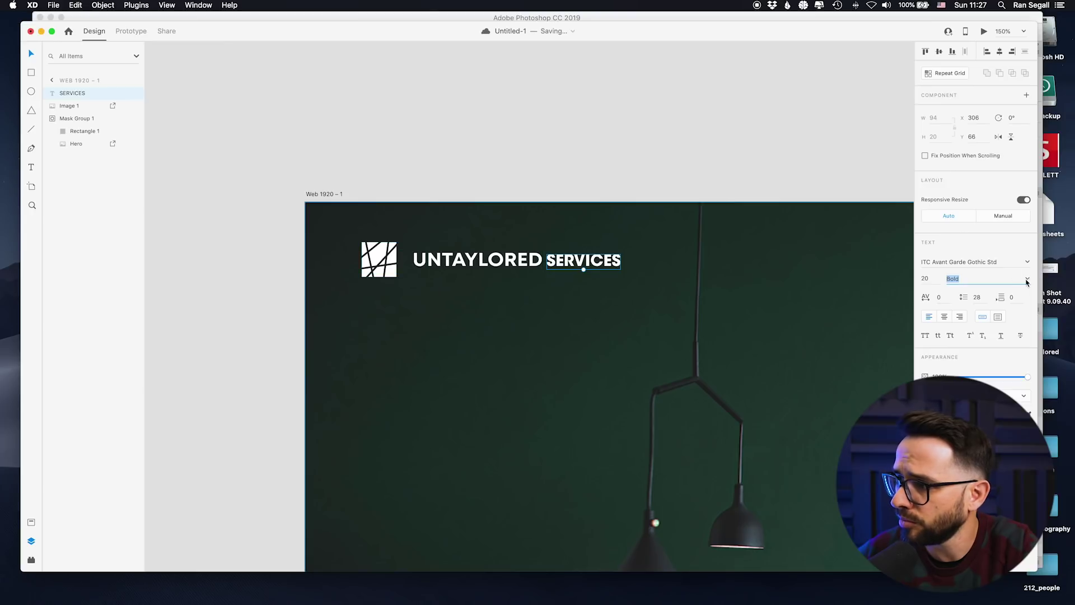
click(1027, 279)
click(973, 320)
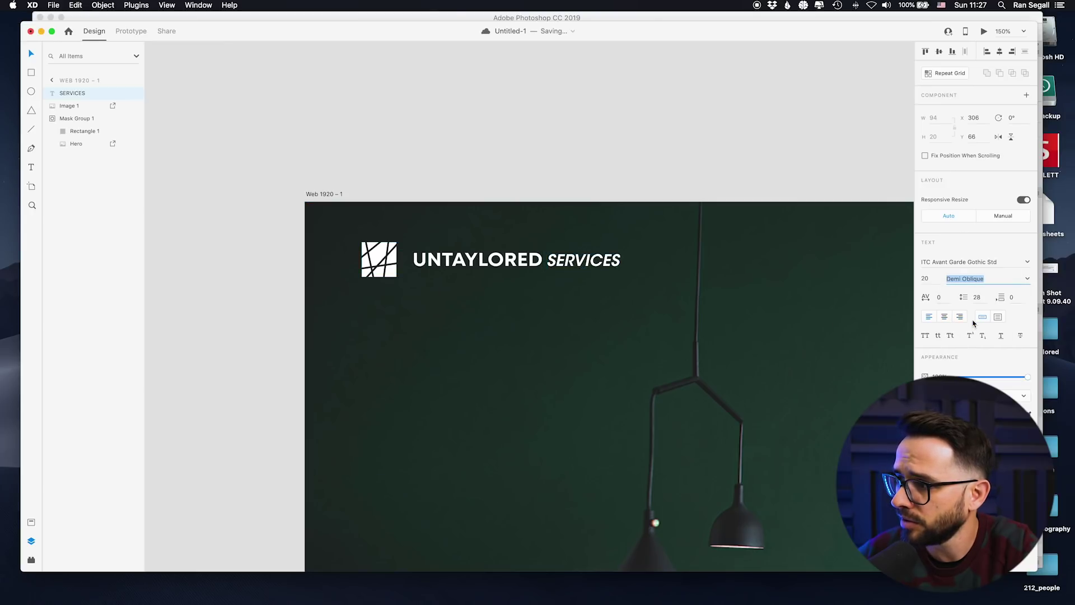
click(1028, 279)
click(957, 312)
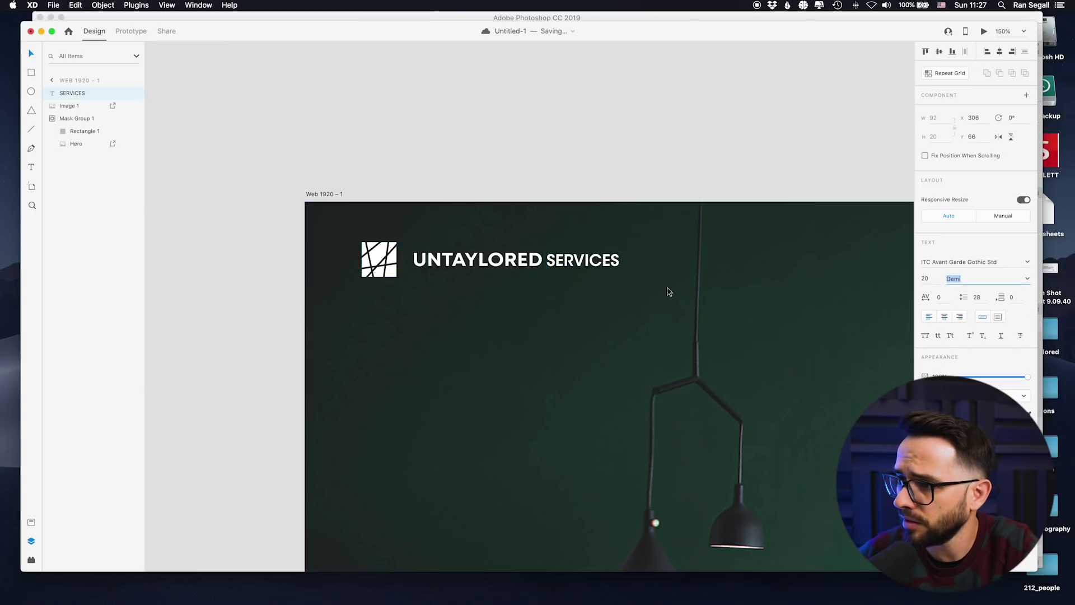
Shift the SERVICES text right to X 314, try font sizes 30 and 25, and set the size to 21
drag(551, 264, 558, 265)
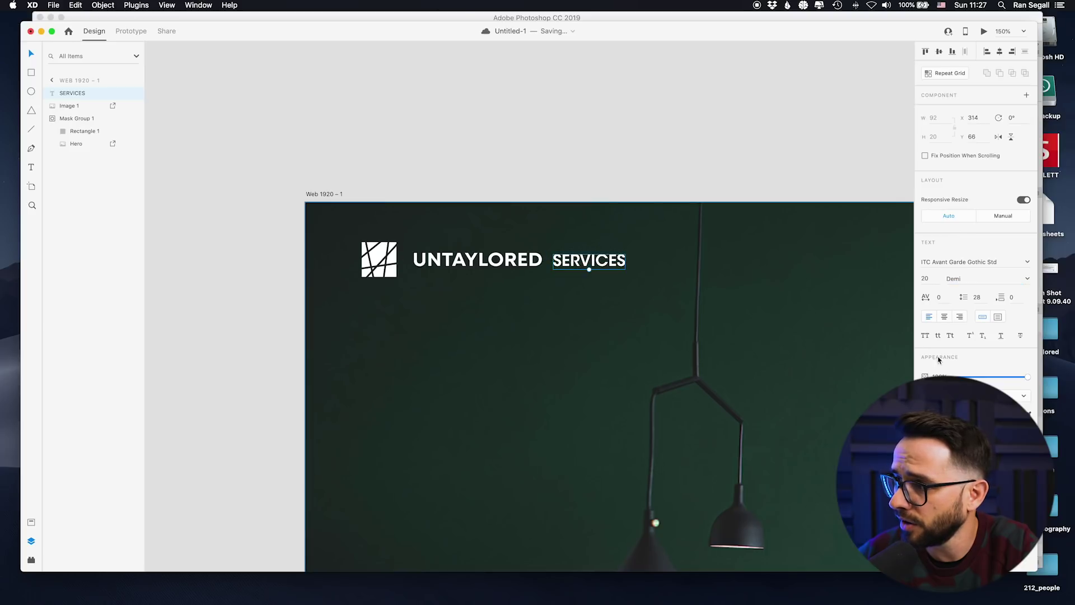
text(30)
key(Return)
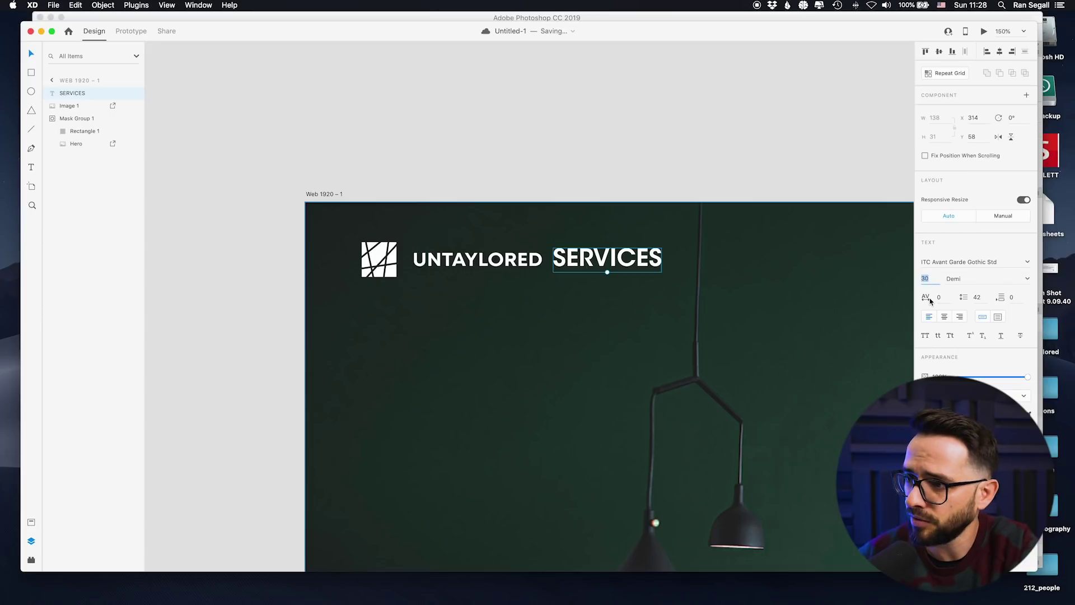
text(25)
key(Return)
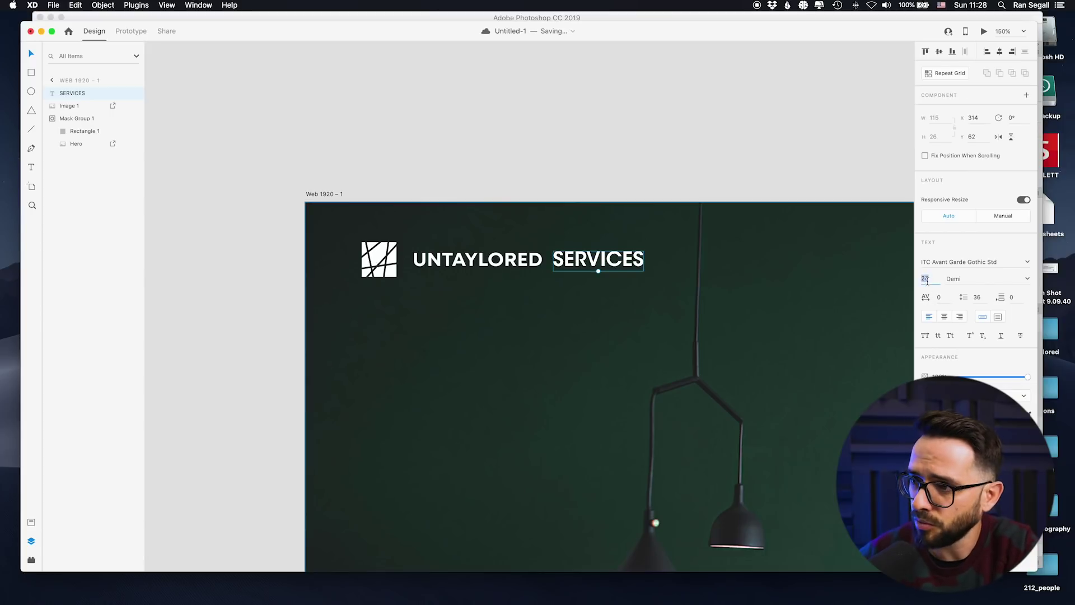
text(21)
key(Return)
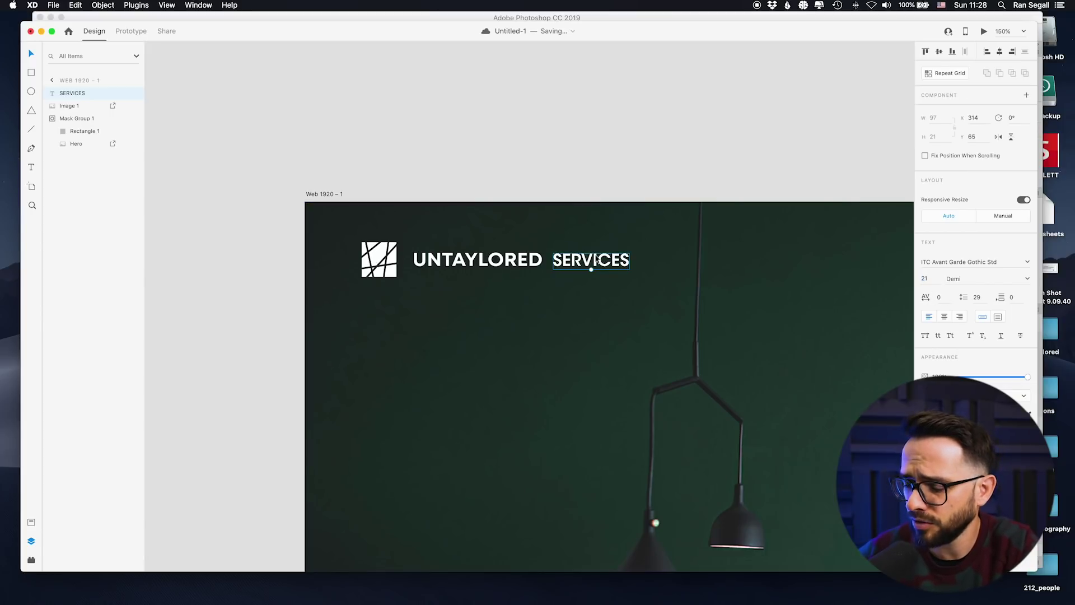
Move the SERVICES text slightly farther from the logo, to X 318, Y 63
drag(590, 264, 594, 262)
key(super+1)
key(super+minus)
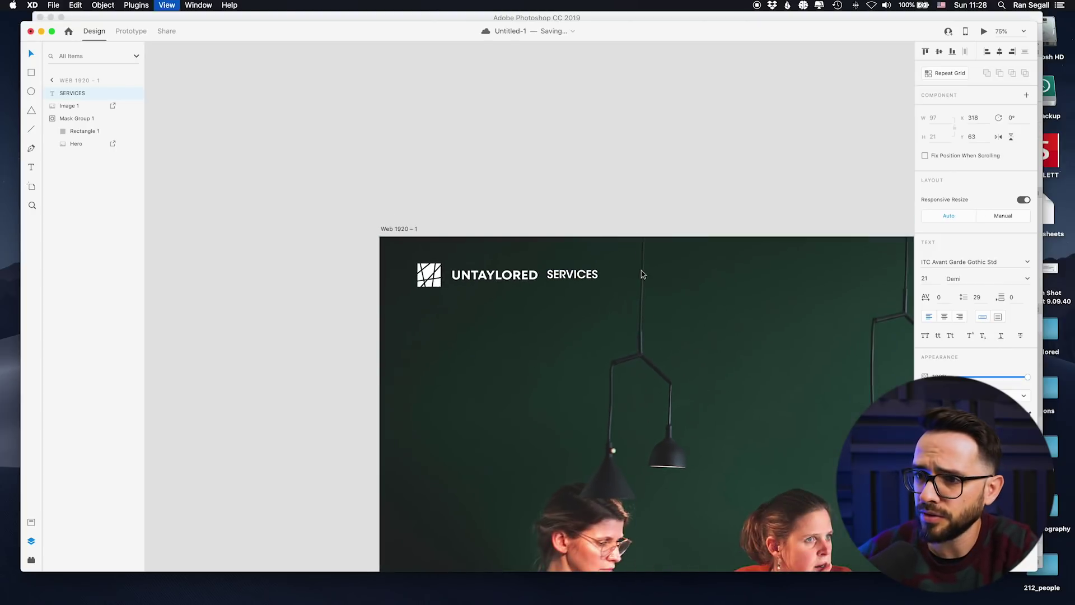
Move the SERVICES text from beside the logo across the header to the artboard's right side, keeping it at Y 63
scroll(610, 283, right, 5)
key(shift+Right)
key(shift+Right)
key(shift+Right)
key(shift+Right)
key(shift+Right)
key(shift+Right)
key(shift+Right)
key(shift+Right)
key(shift+Right)
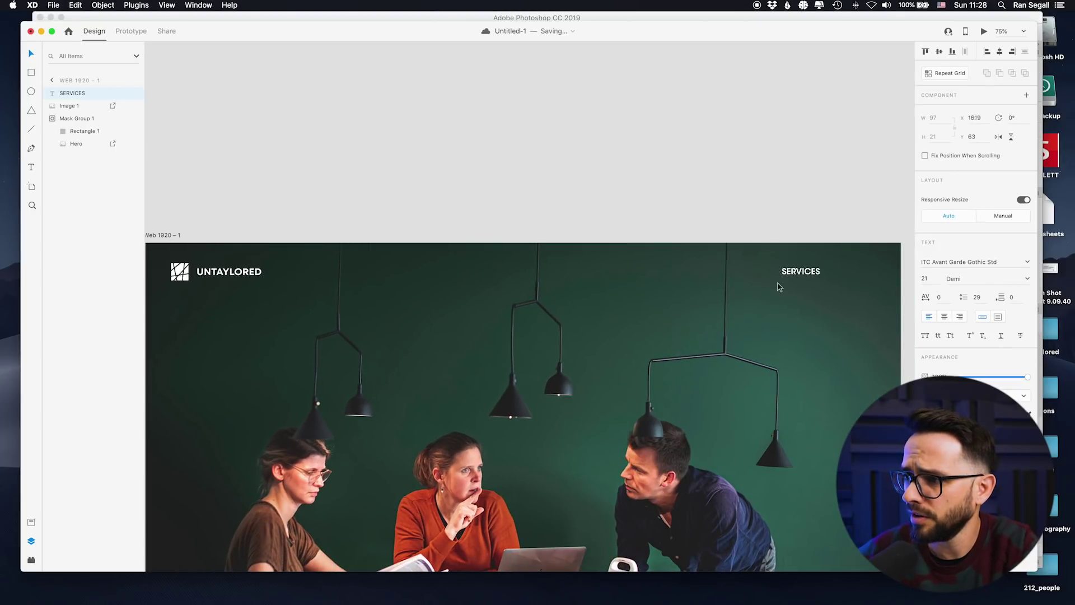
scroll(665, 297, right, 5)
key(super+1)
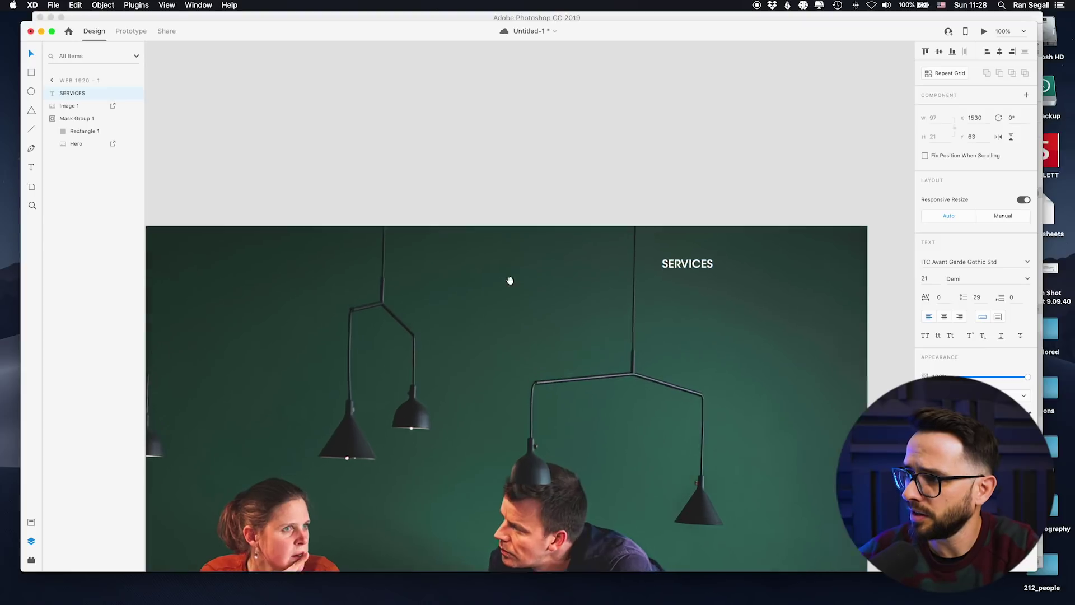
drag(778, 269, 729, 271)
Duplicate the SERVICES text, place the copy to its right at X 1417, and change its wording to DESIGN SPRINT
key(super+d)
double_click(724, 272)
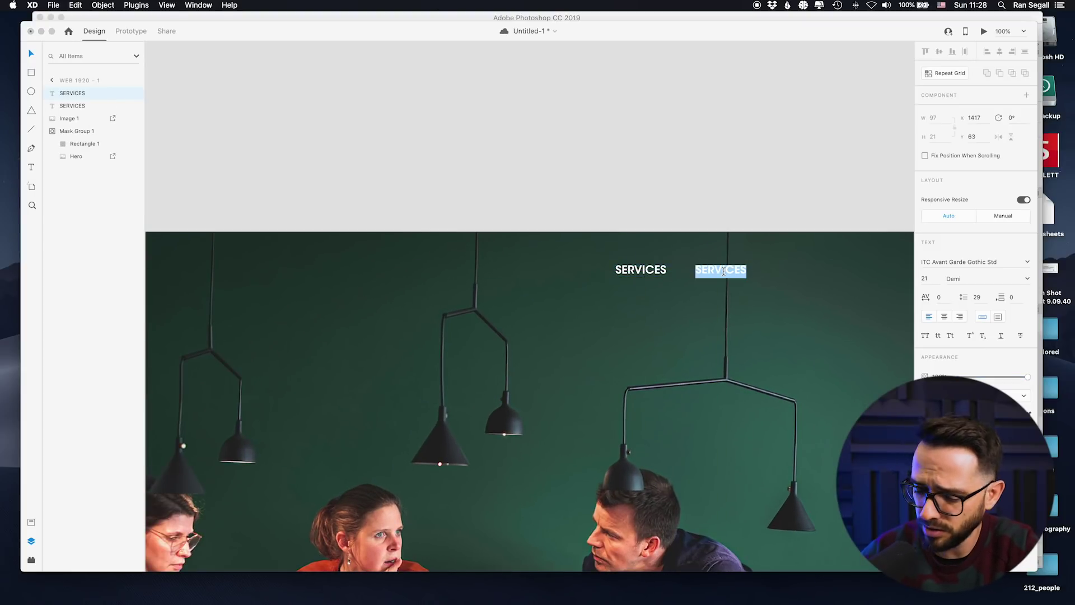
text(DESIGN SPRI)
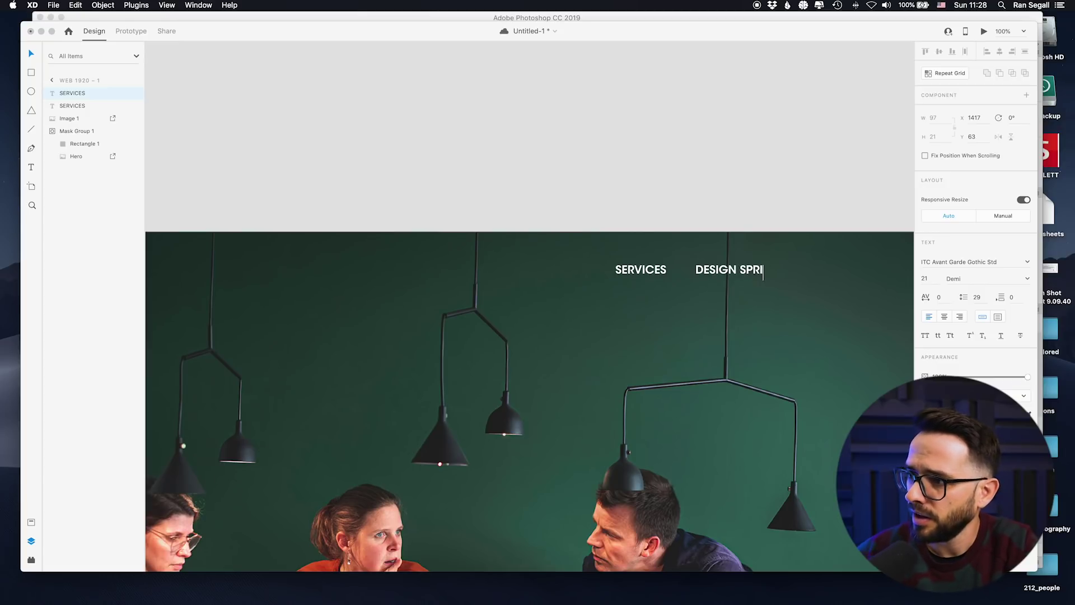
key(Escape)
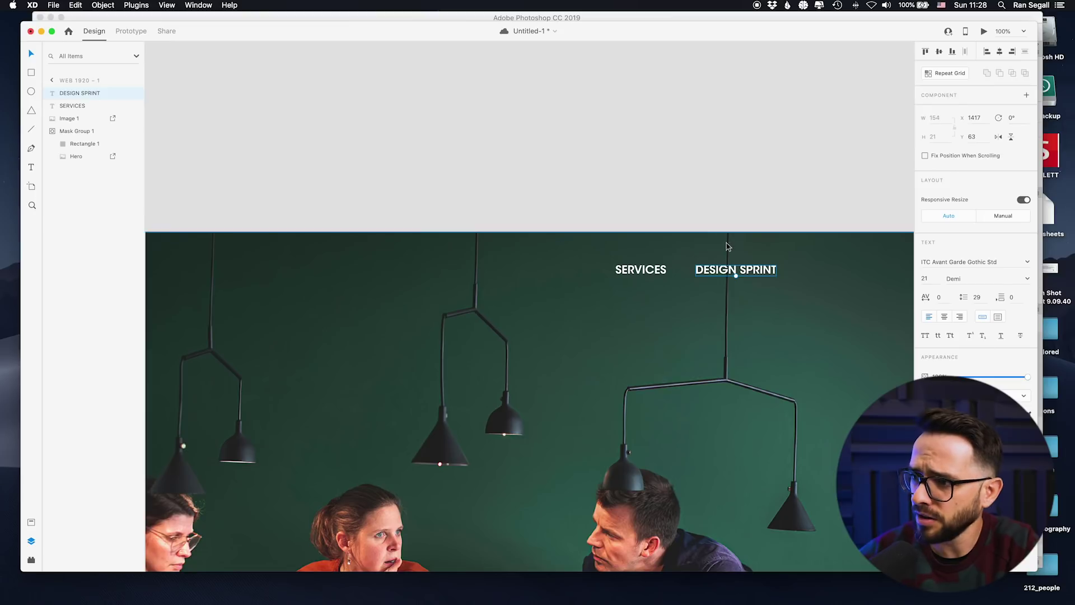
Check untaylored.com in Chrome, draw a fully rounded 259 by 44 rectangle beside DESIGN SPRINT in Adobe XD, and place a copy of that text below it
key(super+minus)
key(super+Tab)
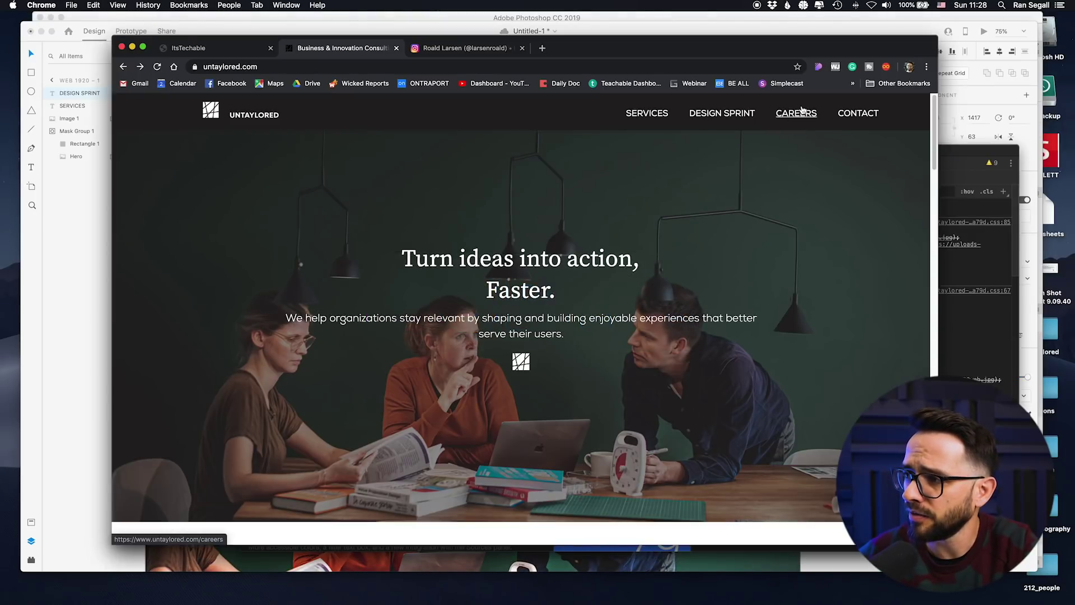
scroll(447, 339, down, 15)
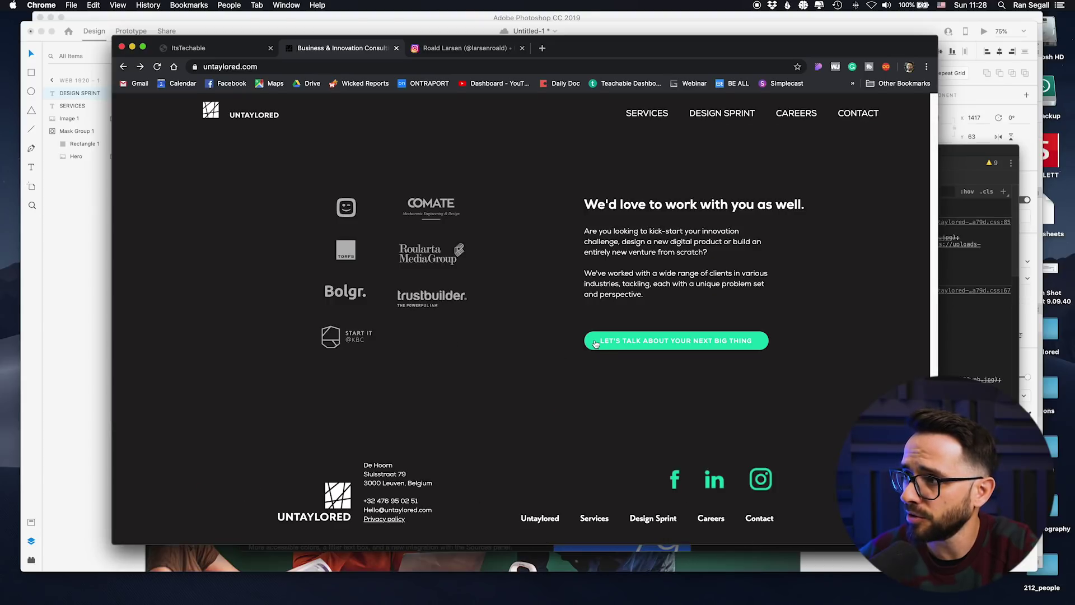
scroll(851, 168, up, 15)
key(super+Tab)
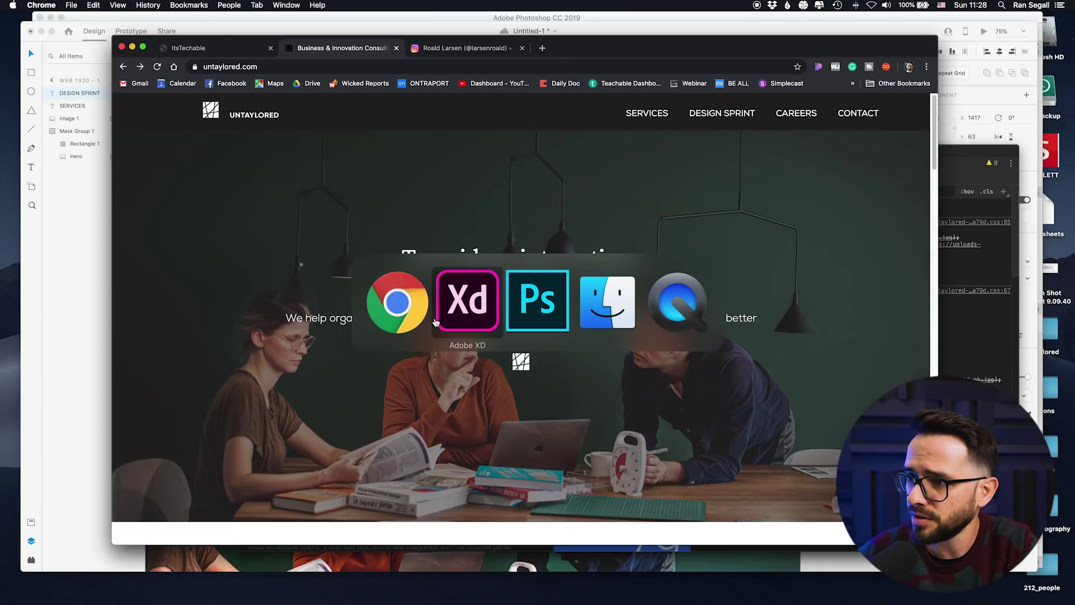
key(r)
mouse_move(681, 267)
mouse_down()
mouse_move(784, 285)
mouse_move(716, 273)
mouse_up()
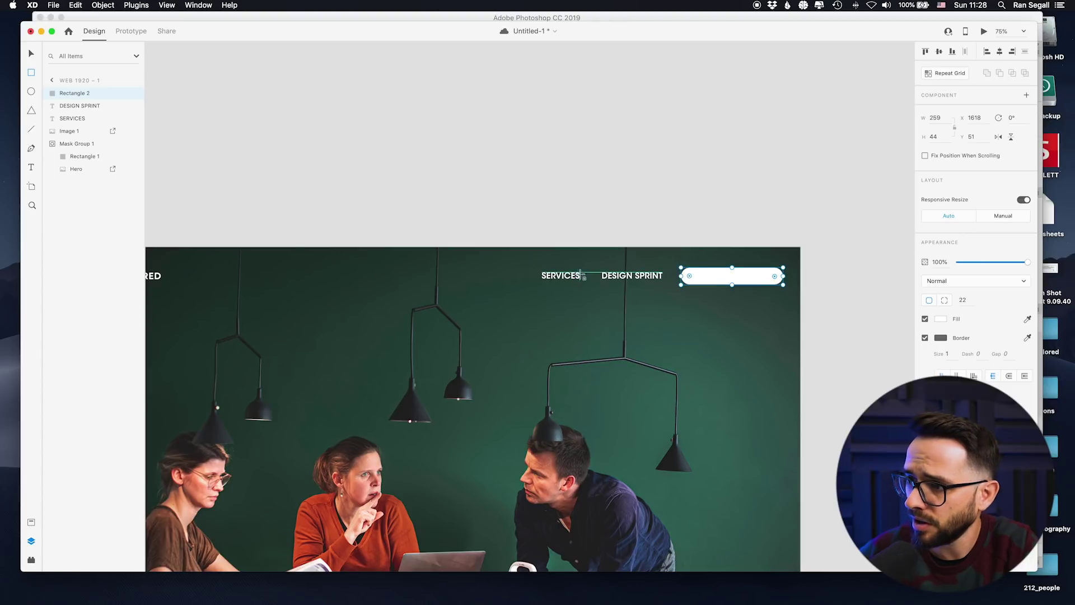
key(Escape)
drag(618, 277, 745, 301)
Select the rounded rectangle, switch to Chrome, and copy the green #13ddb3 from the untaylored.com site's color list
click(724, 280)
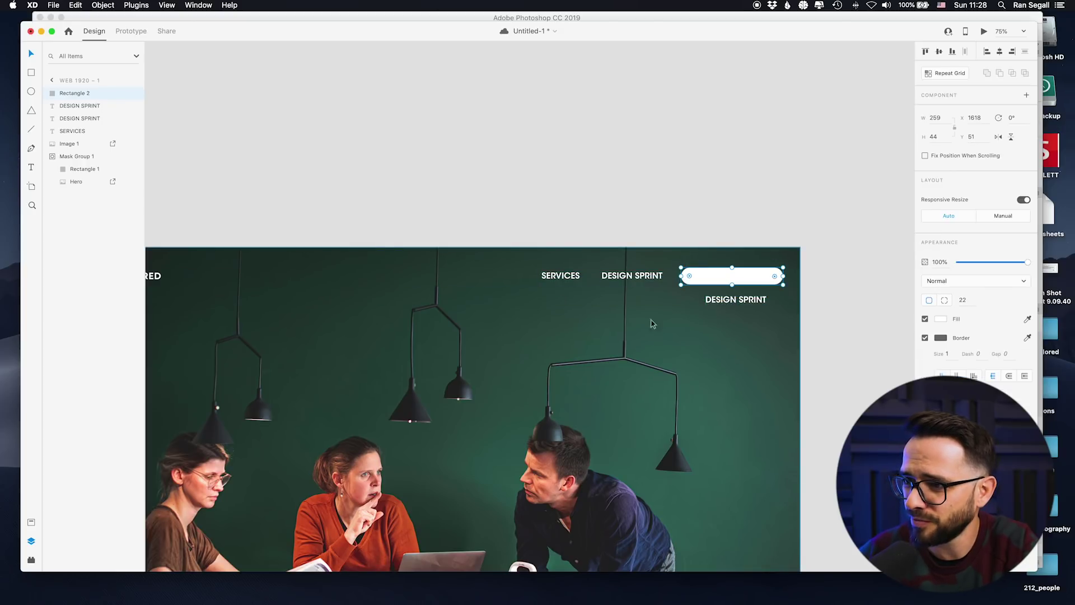
key(super+Tab)
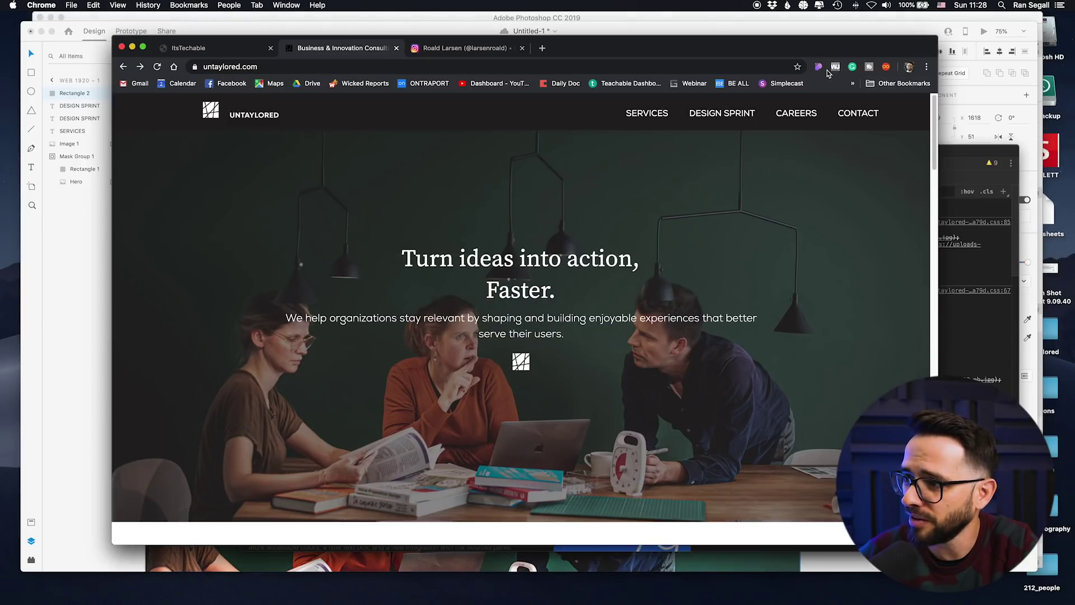
click(817, 68)
click(845, 426)
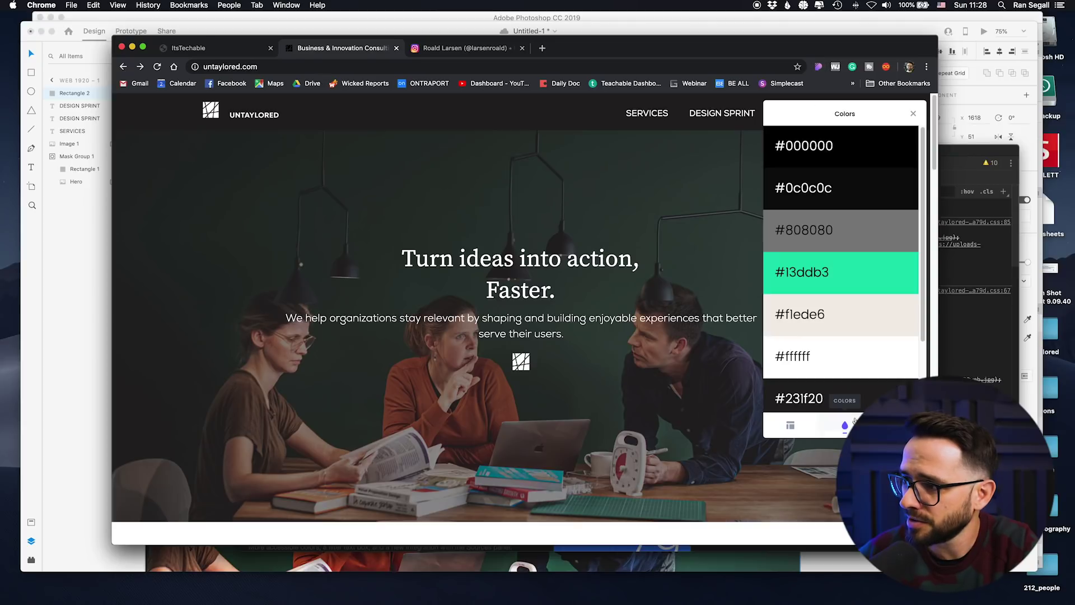
click(891, 279)
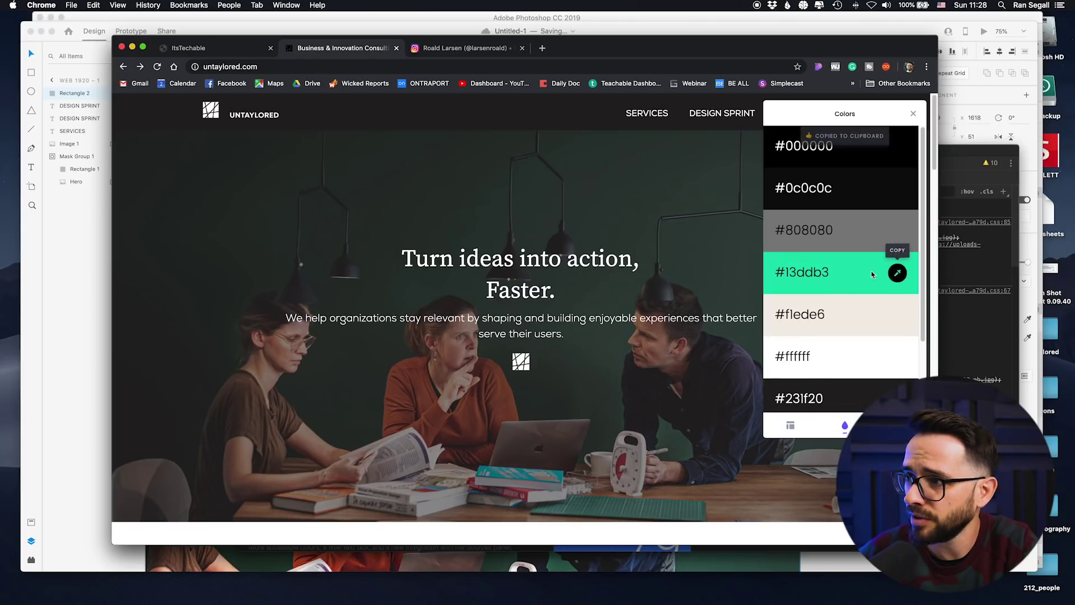
Return to Adobe XD and set the rounded rectangle's fill to #13DDB3
key(super+Tab)
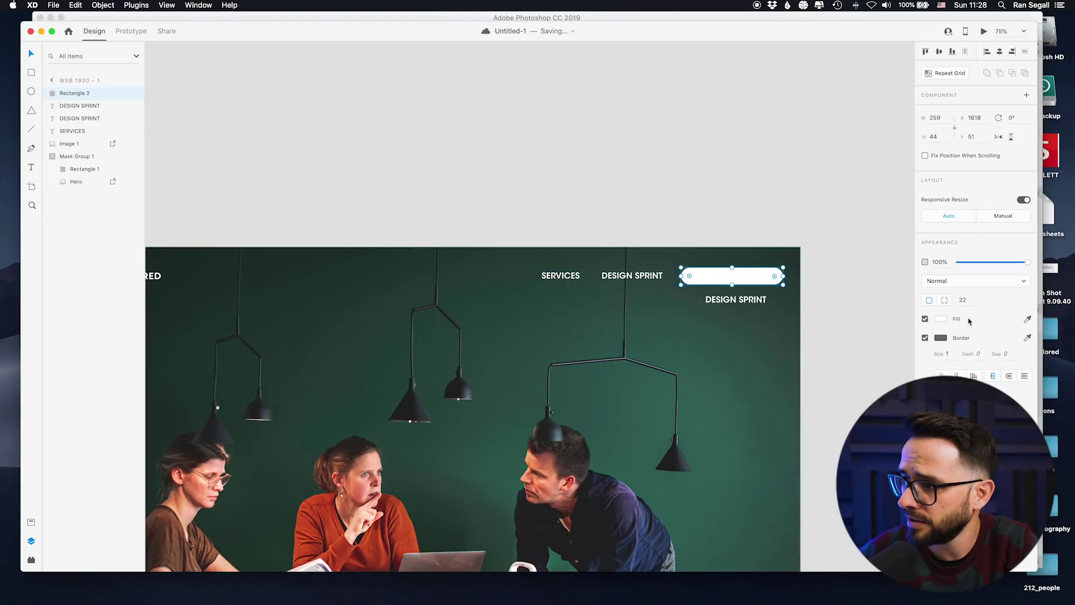
click(940, 319)
click(866, 360)
key(super+v)
key(Return)
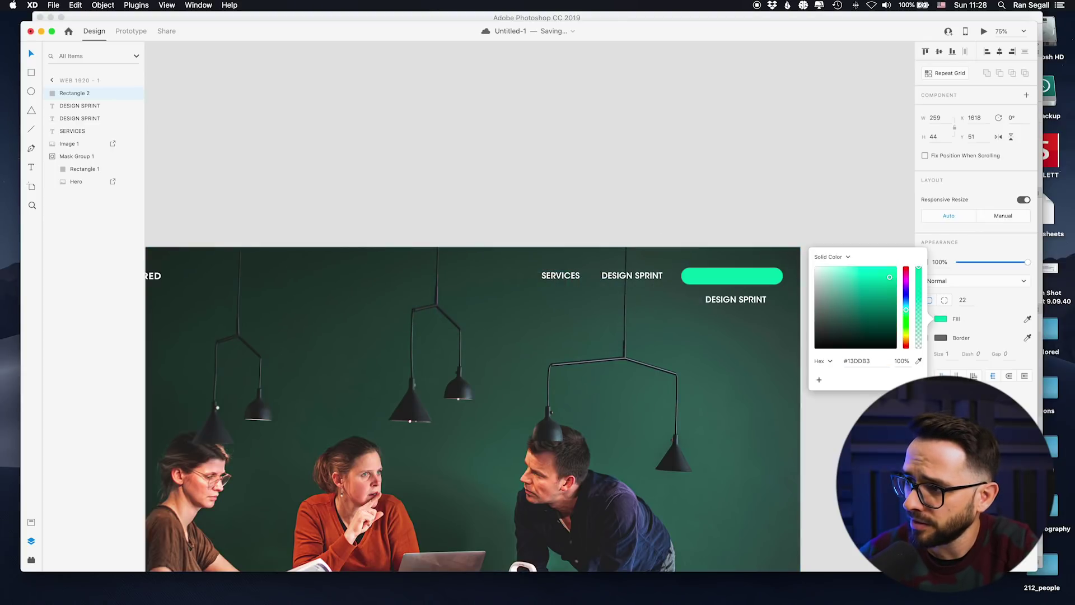
Place the copied DESIGN SPRINT text in front of the green pill at about X 1688, Y 65, and narrow the pill from its left end
click(750, 302)
drag(751, 302, 745, 282)
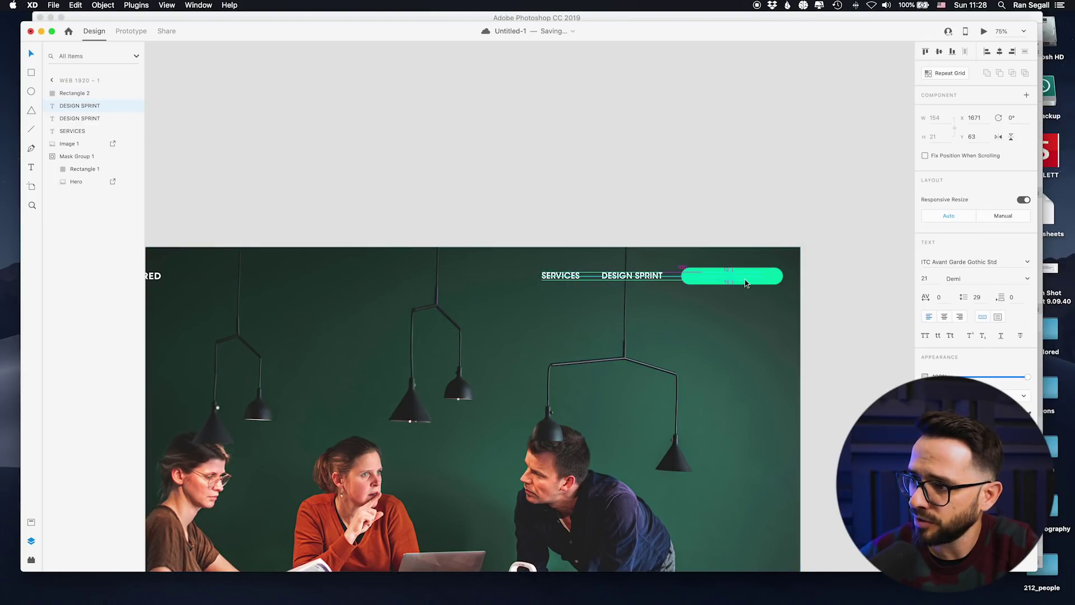
key(super+shift+bracketright)
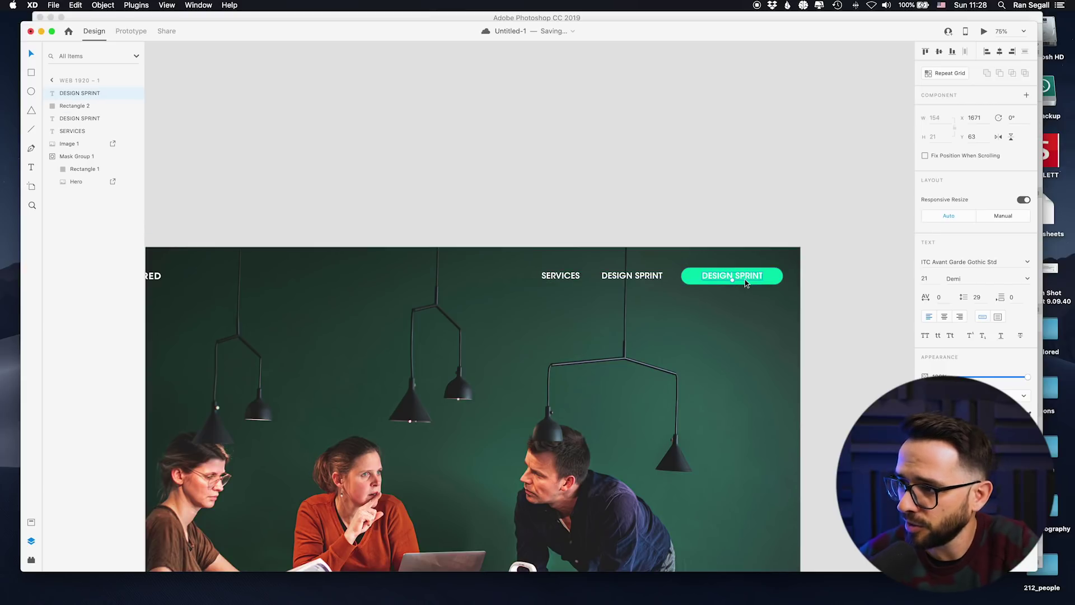
drag(748, 280, 754, 281)
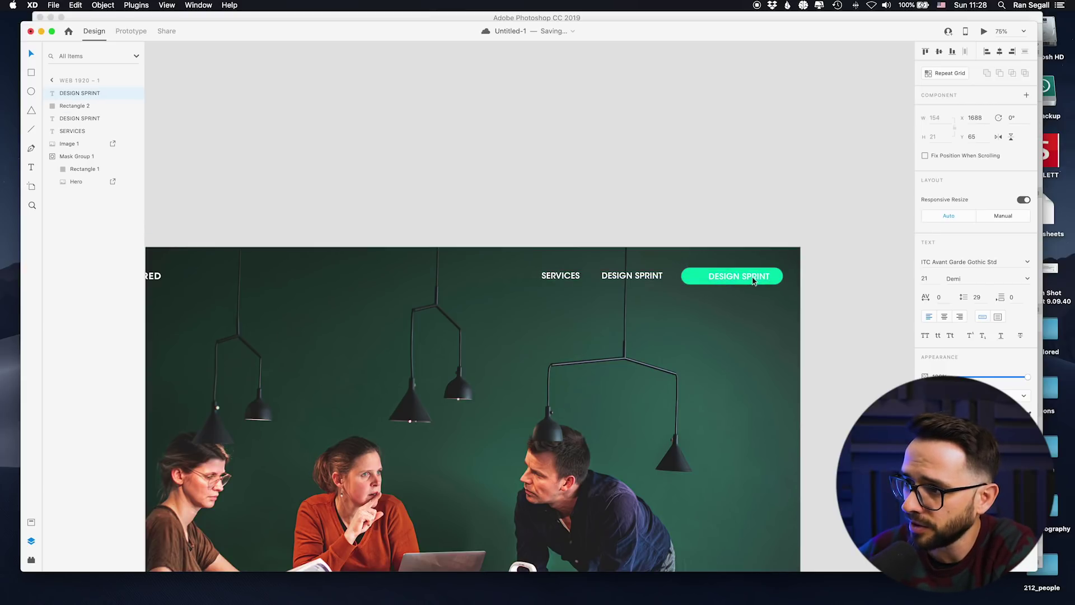
click(694, 281)
drag(680, 276, 739, 265)
Change the text on the green pill to CONTACT
click(731, 277)
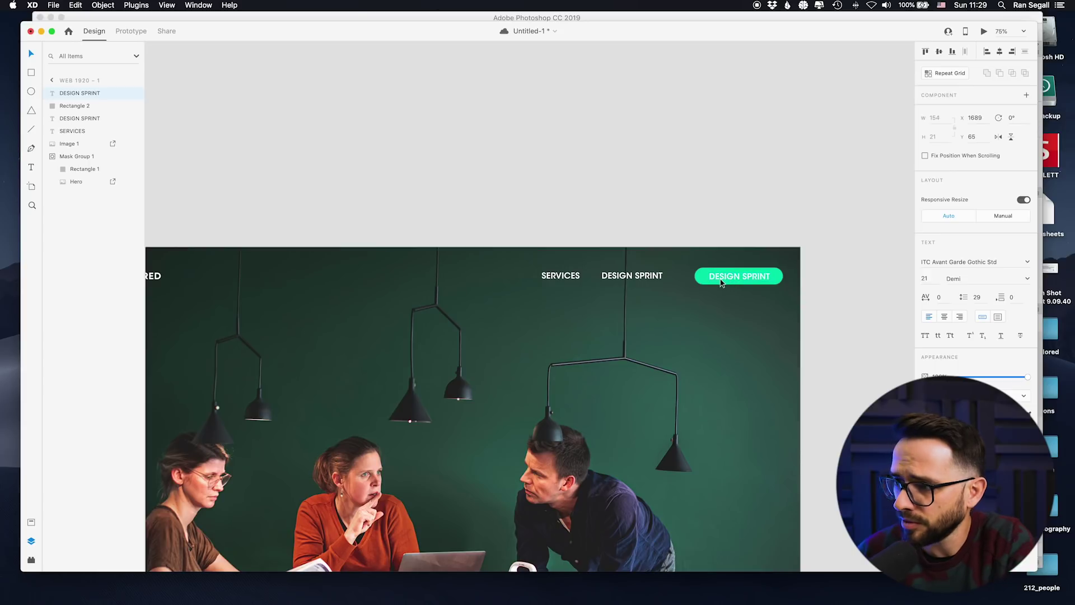
double_click(720, 276)
text(CO)
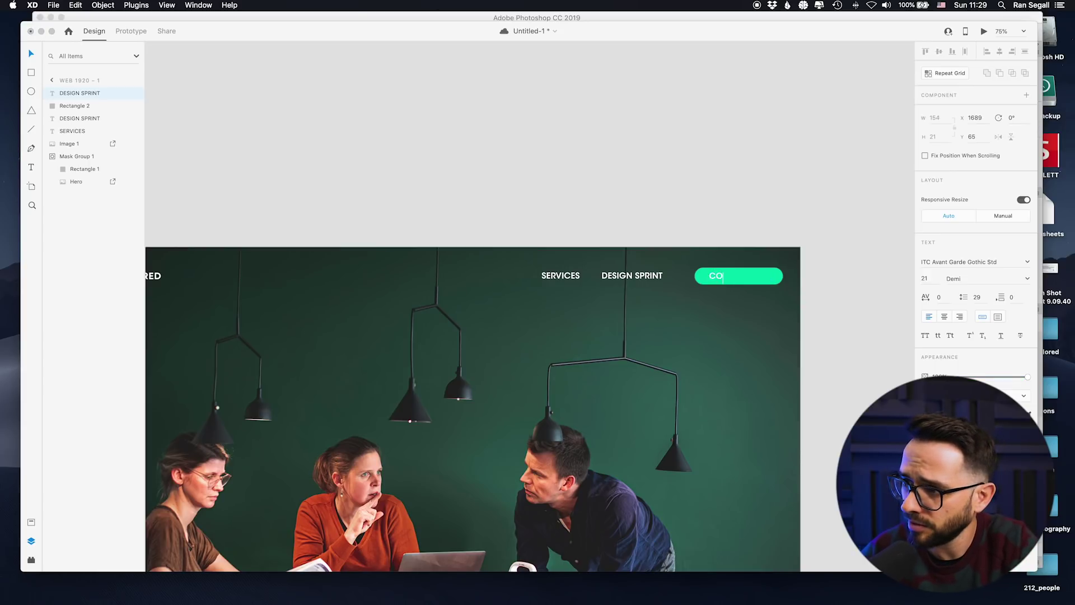
text(NTA)
key(BackSpace)
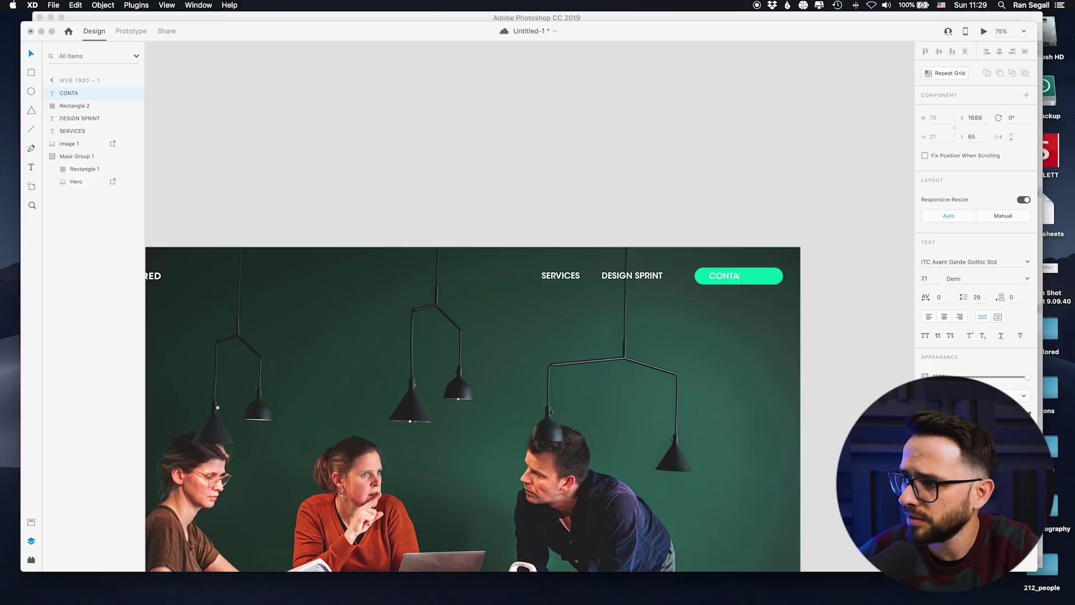
key(Escape)
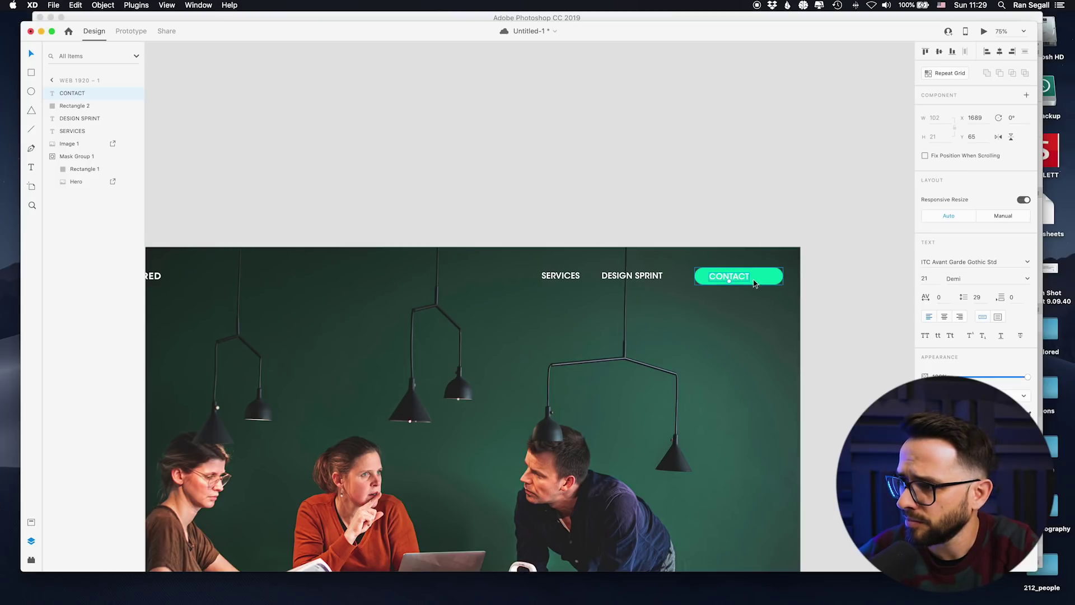
Narrow the green pill around the CONTACT text, and group the text at X 1690, Y 65
mouse_move(748, 279)
mouse_down()
mouse_move(737, 279)
mouse_move(765, 277)
mouse_up()
click(770, 278)
click(740, 278)
key(super+g)
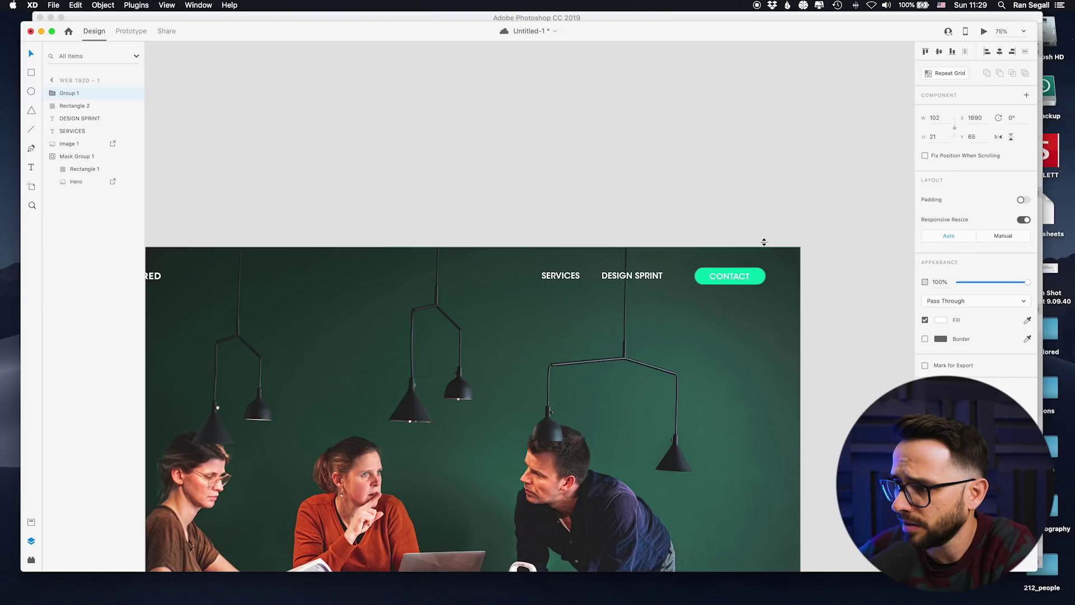
Shift the CONTACT button slightly left and group its text with the green pill
drag(751, 278, 724, 280)
shift+click(757, 281)
key(super+g)
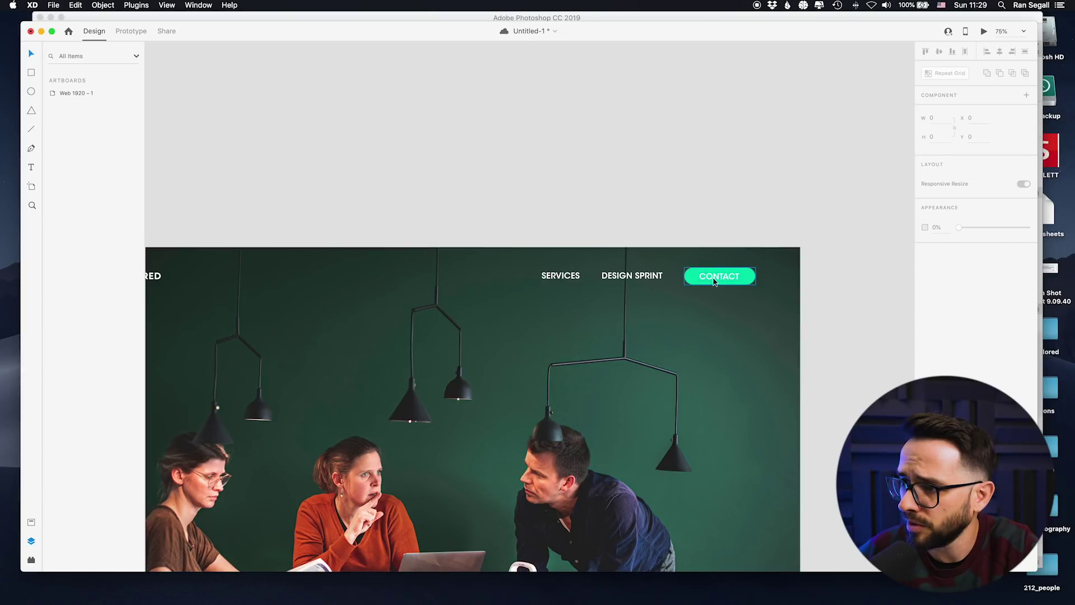
Shift SERVICES, DESIGN SPRINT and the CONTACT button together to the right, toward the artboard's right margin
shift+click(633, 276)
shift+click(577, 278)
drag(577, 277, 598, 278)
click(575, 201)
key(super+minus)
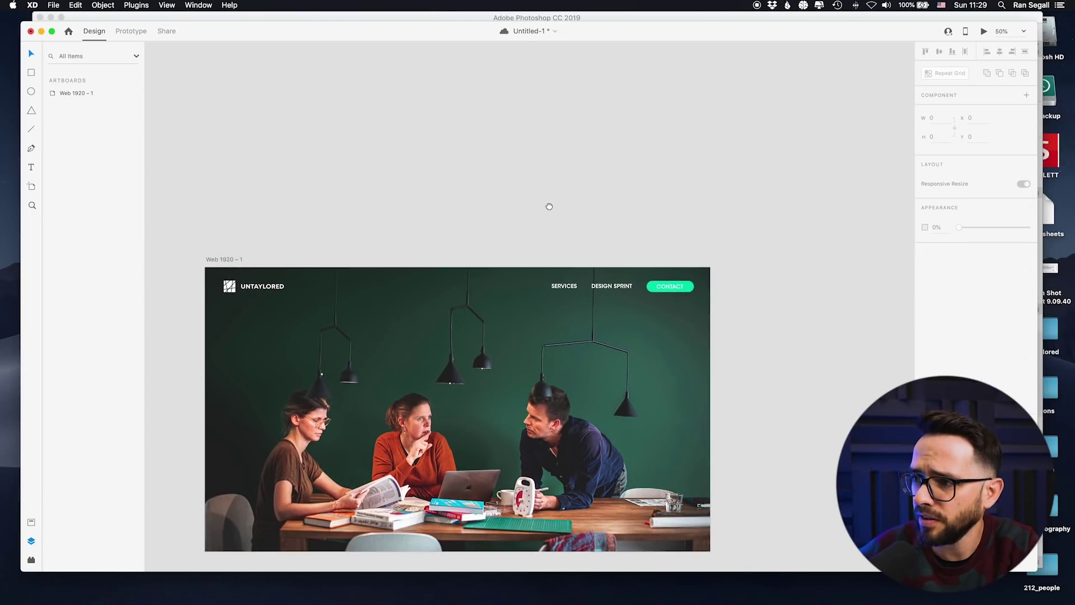
drag(547, 207, 660, 152)
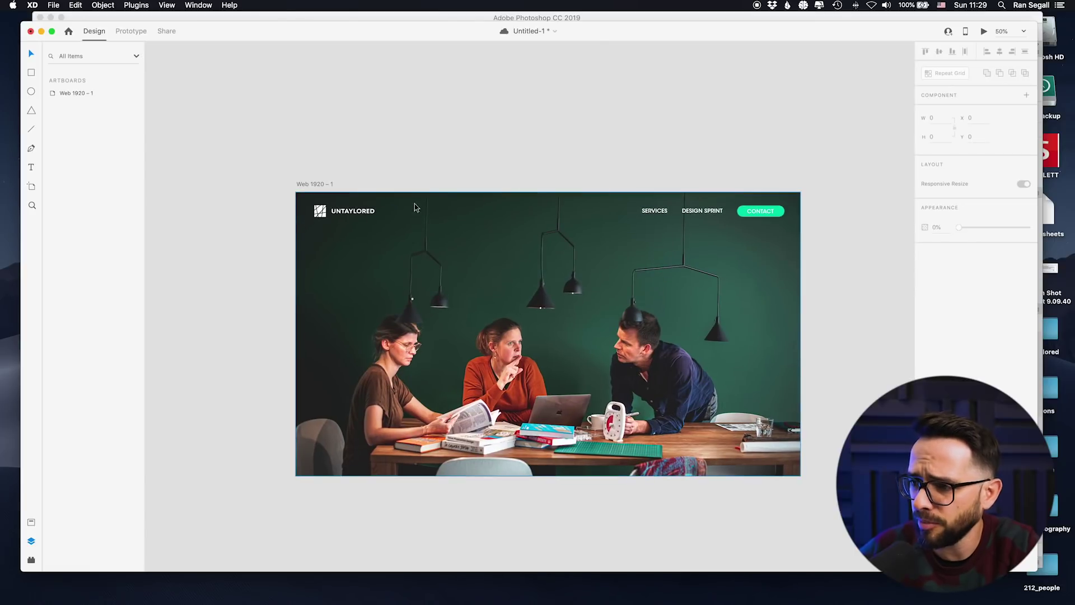
Switch to Chrome, close the color list, and copy the hero headline "Turn ideas into action, Faster." from untaylored.com
key(super+Tab)
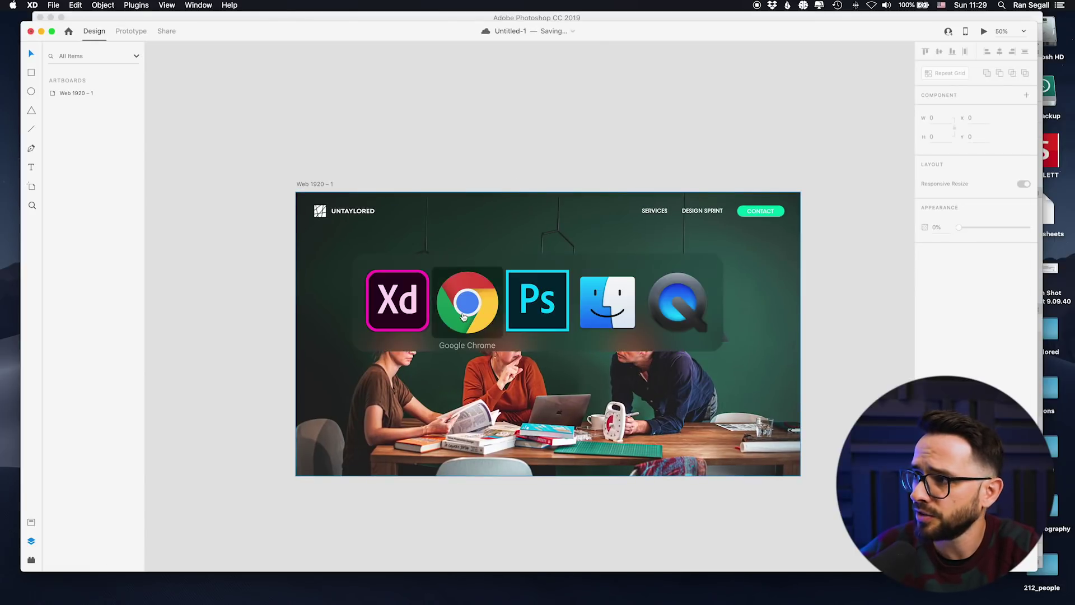
click(913, 115)
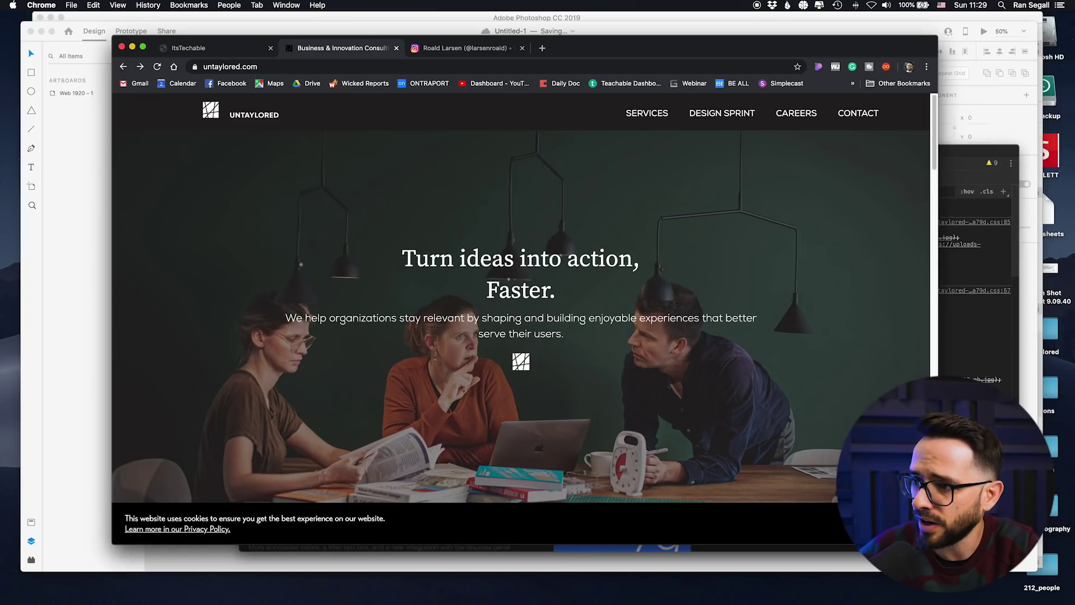
double_click(568, 298)
drag(473, 291, 580, 292)
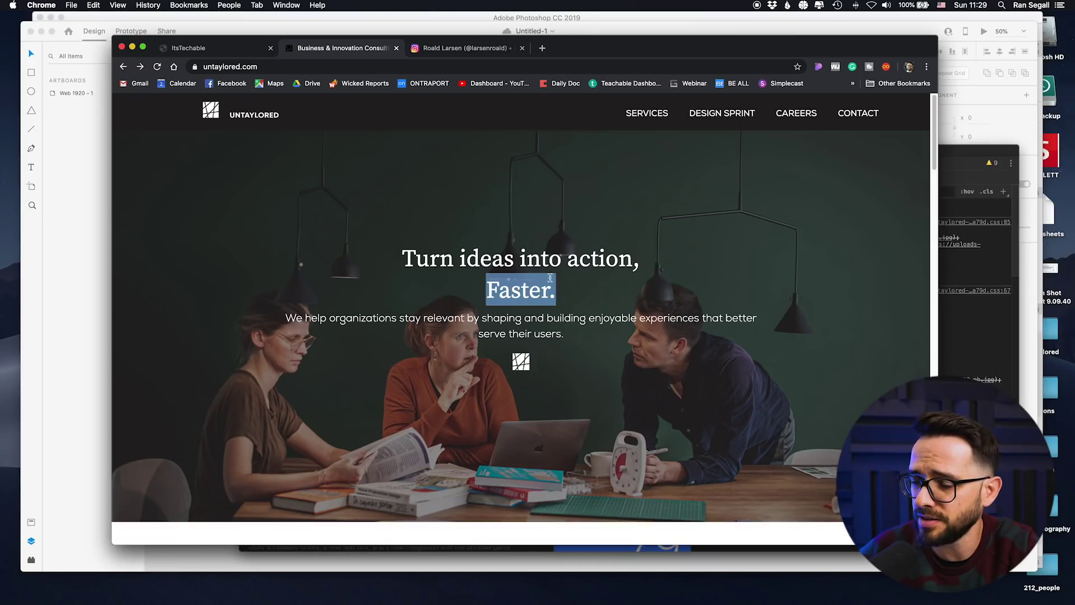
drag(596, 283, 444, 300)
click(490, 288)
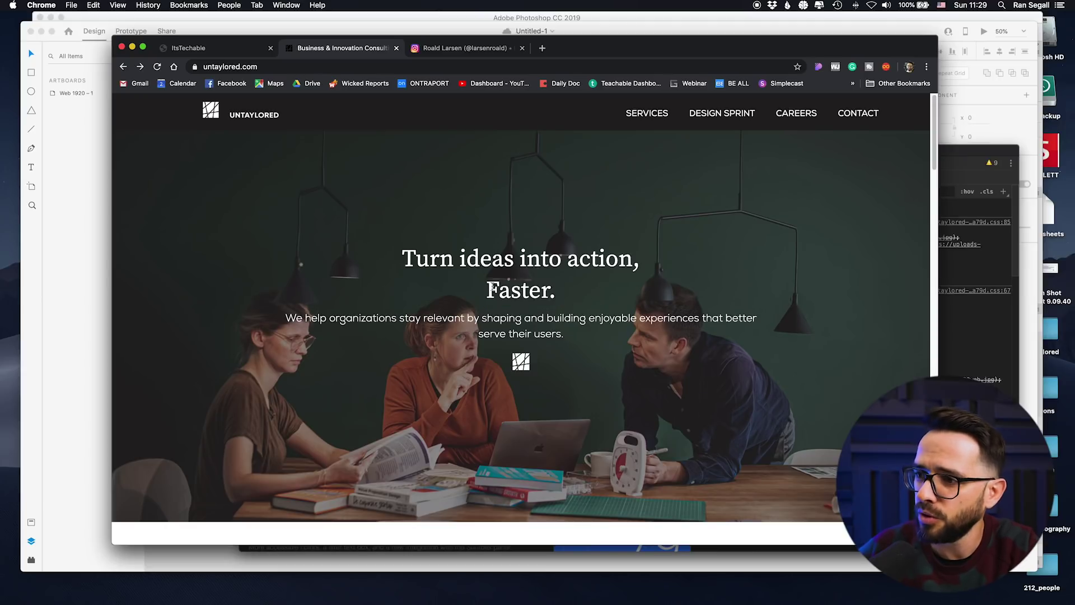
drag(565, 296, 480, 294)
drag(576, 305, 399, 261)
key(cmd+c)
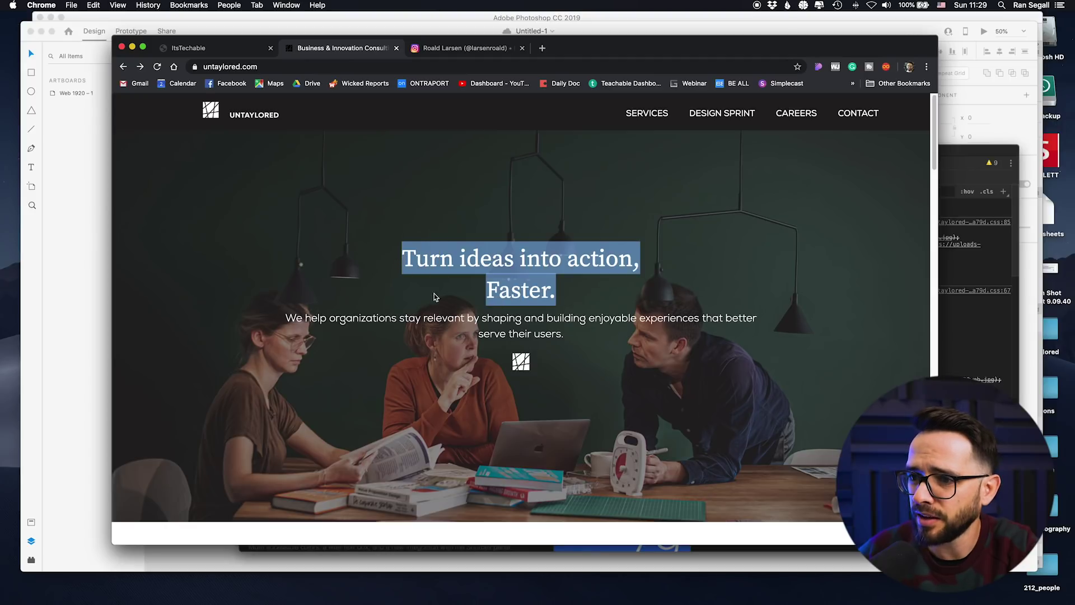
Examine the headings and supporting text in the sections below the untaylored.com hero, and return to the homepage's top
click(482, 323)
scroll(214, 349, down, 5)
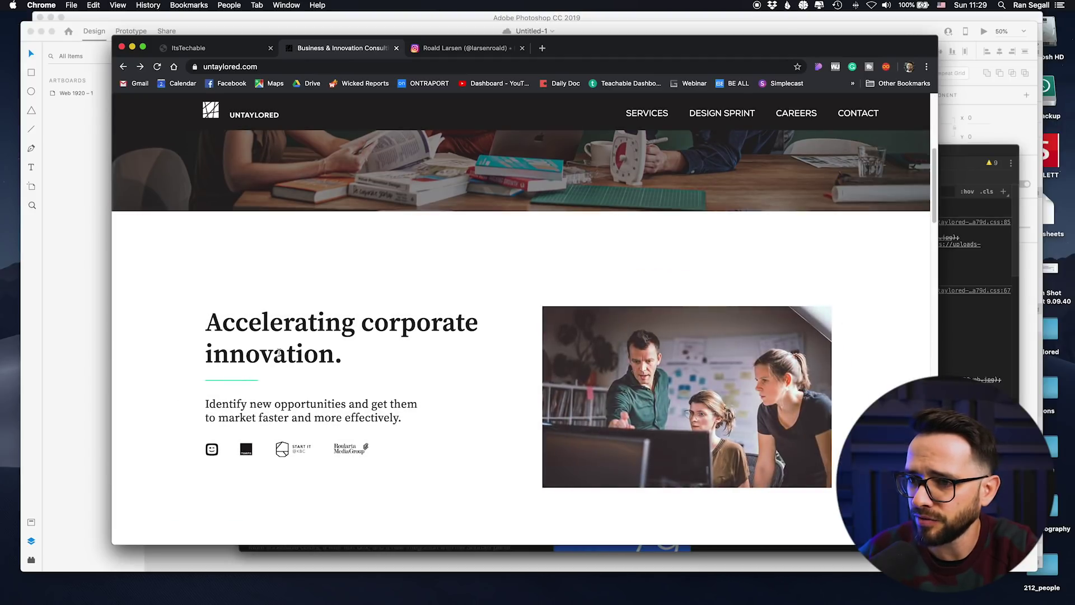
drag(215, 315, 333, 387)
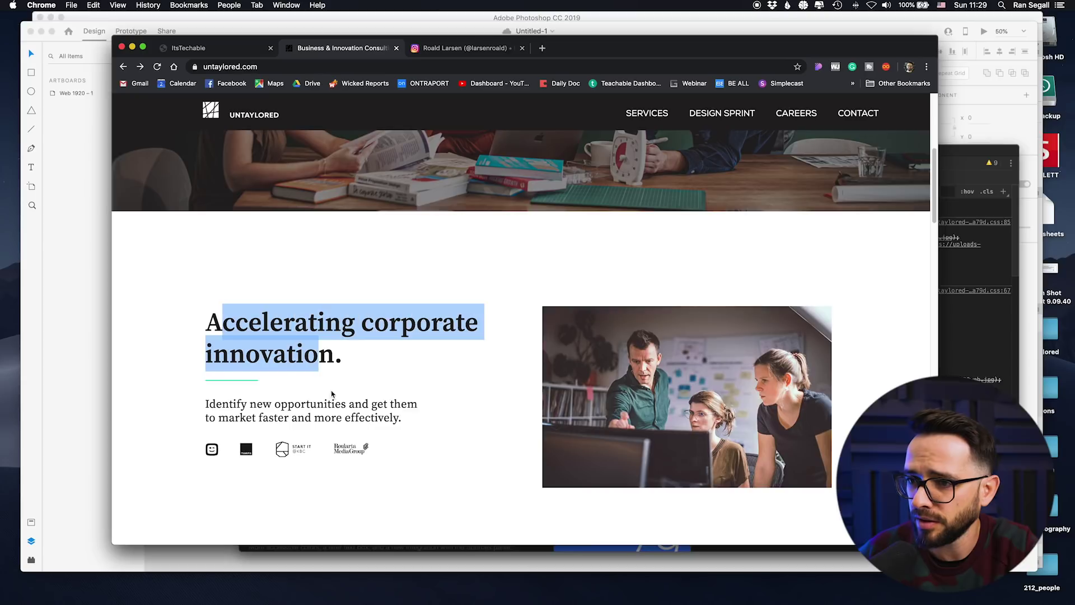
drag(213, 405, 272, 404)
scroll(343, 389, down, 8)
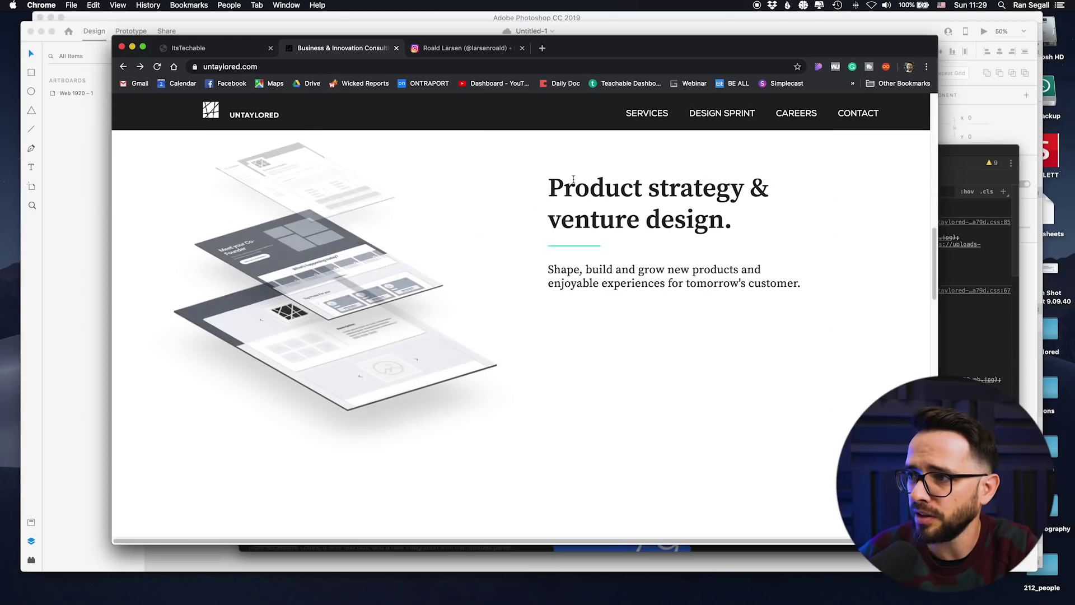
click(271, 114)
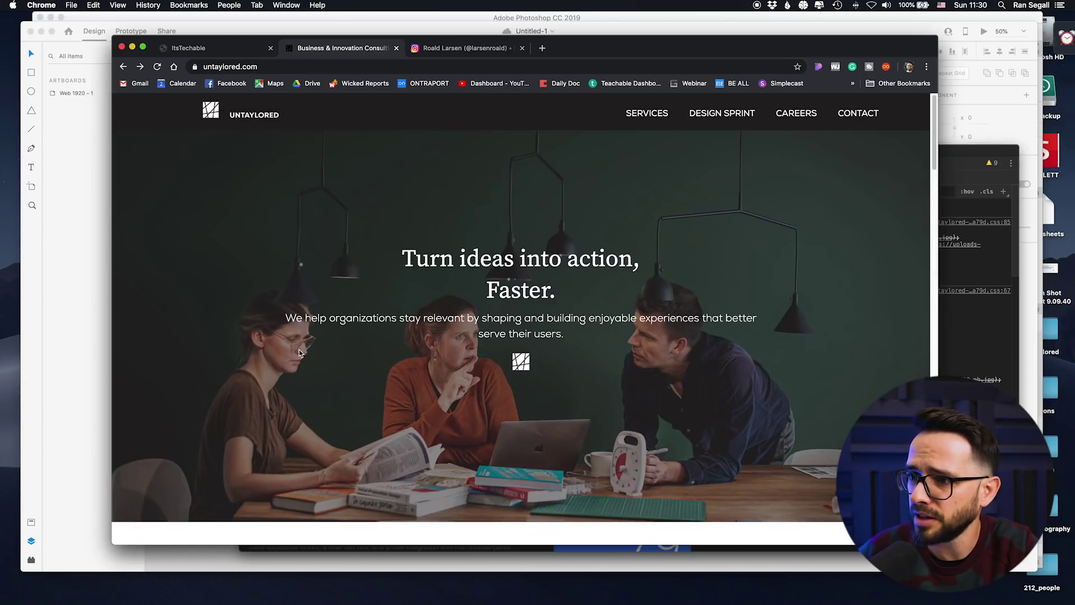
Switch to Adobe XD and paste the copied headline "Turn ideas into action, Faster." as new text over the photo's green wall
key(super+Tab)
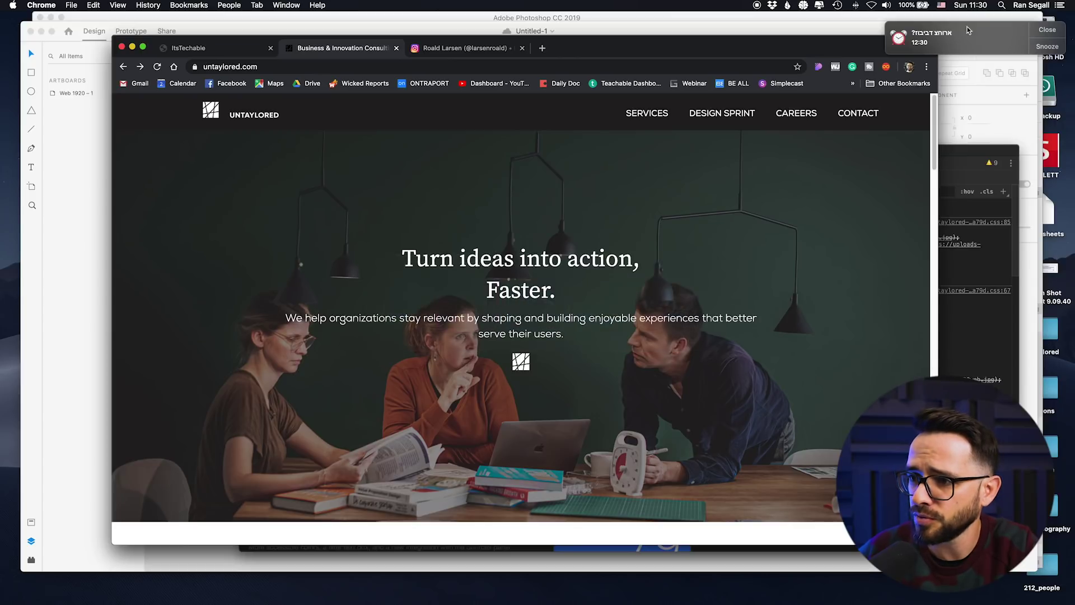
click(1057, 32)
key(super+Tab)
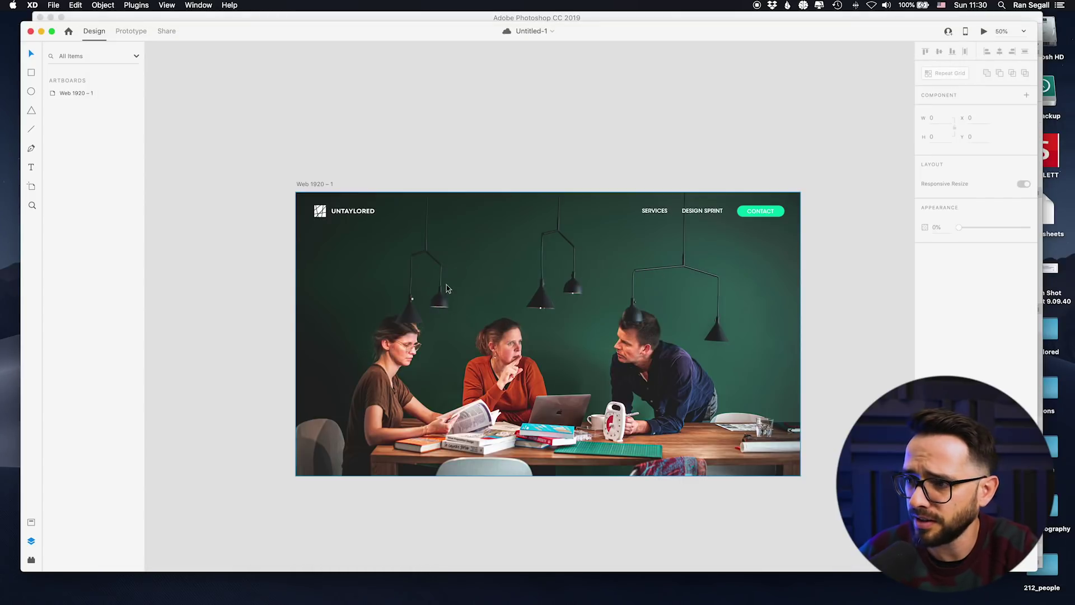
key(t)
click(478, 280)
key(cmd+v)
key(Escape)
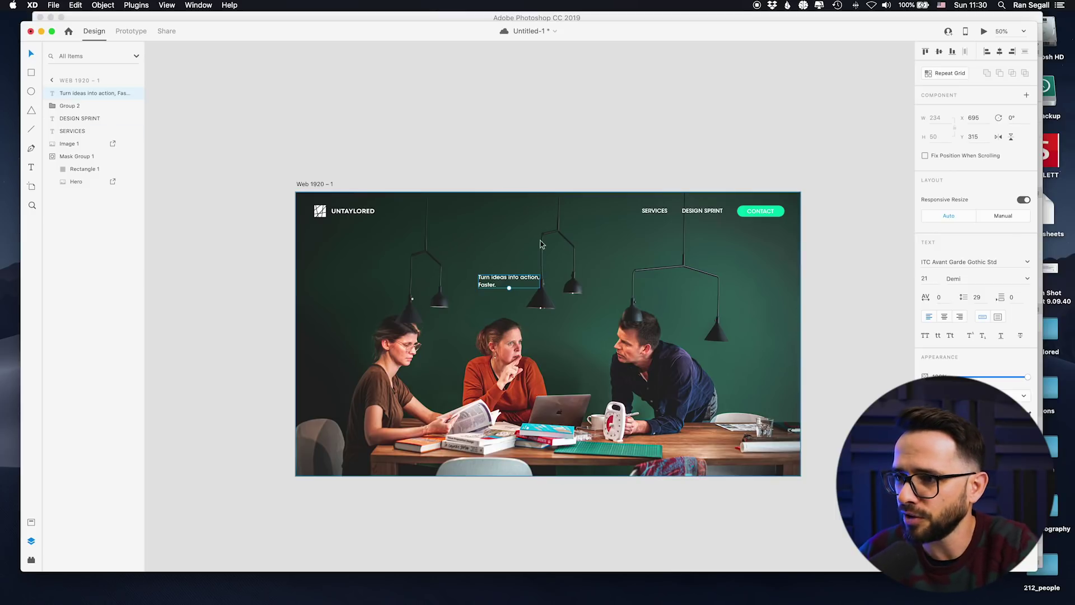
Set the headline's font size to 60 and reposition it at about X 501, Y 324
key(super+equal)
key(super+equal)
drag(482, 263, 502, 273)
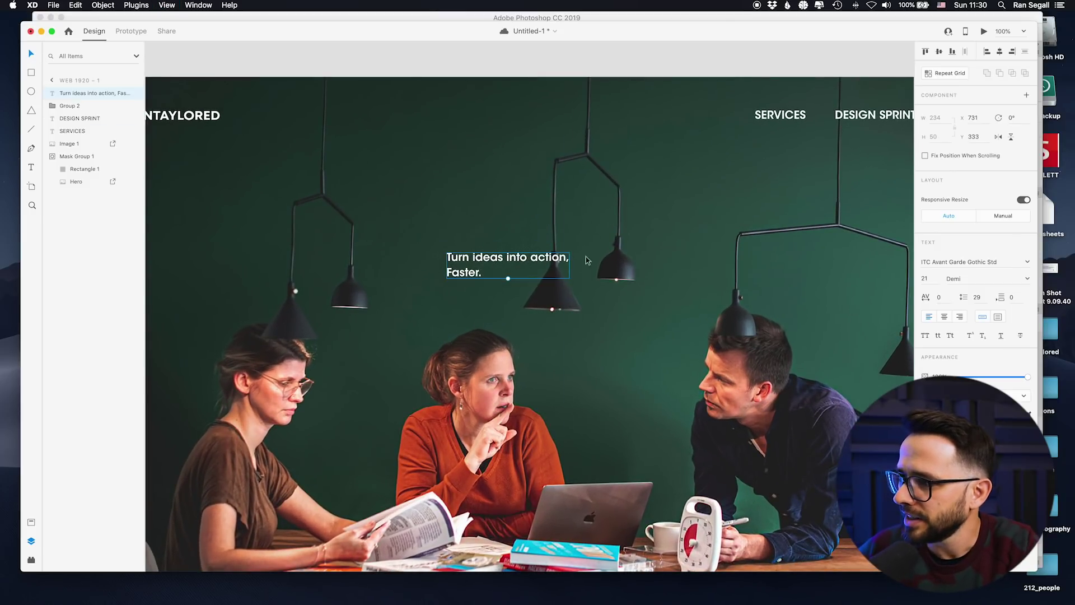
click(930, 280)
text(5)
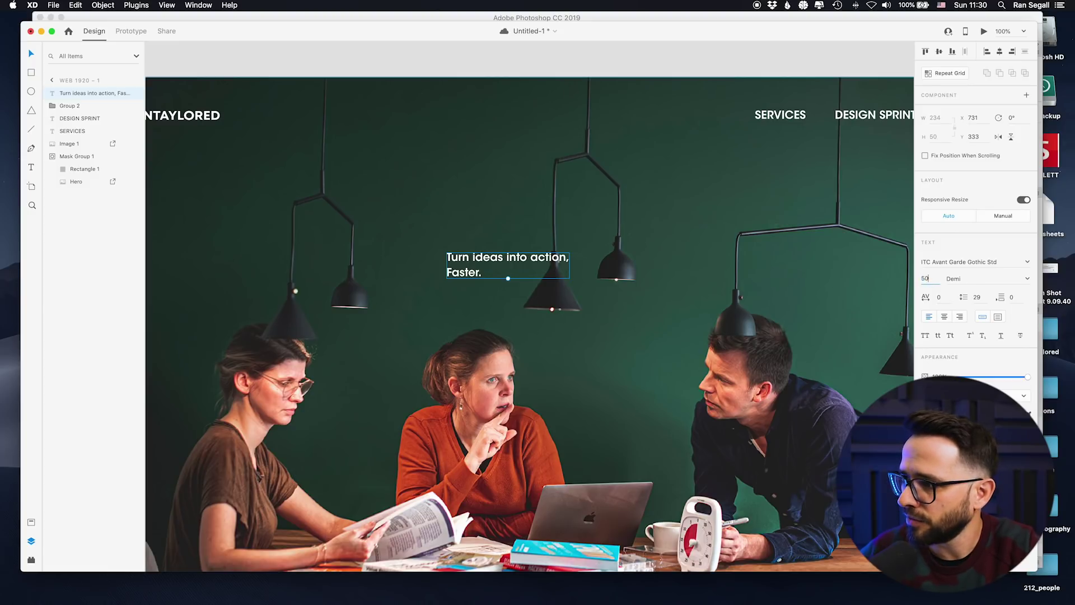
text(0)
key(Return)
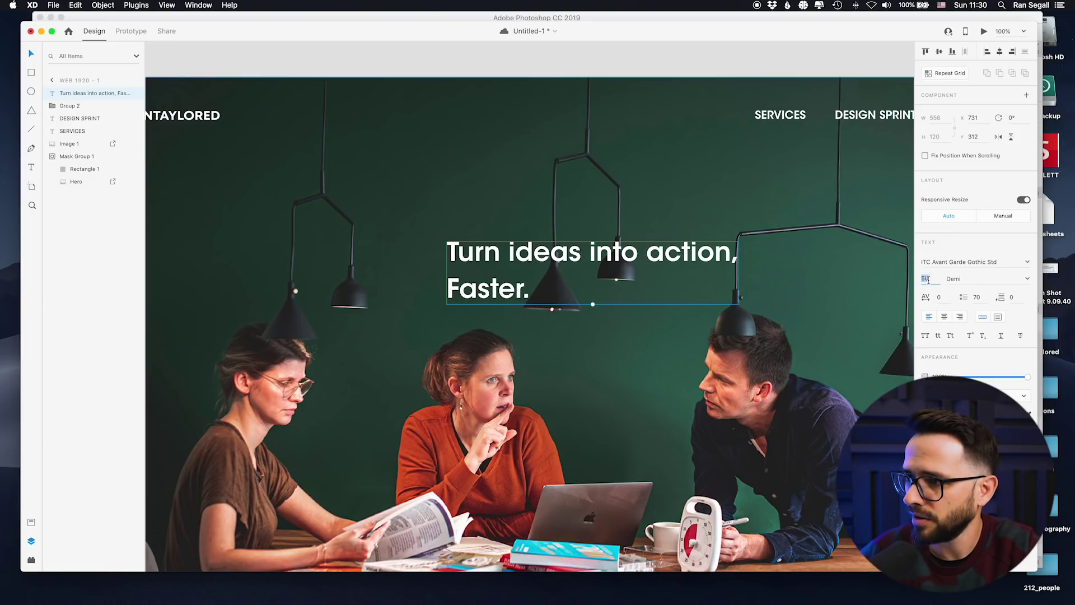
text(60)
key(Return)
drag(736, 285, 615, 294)
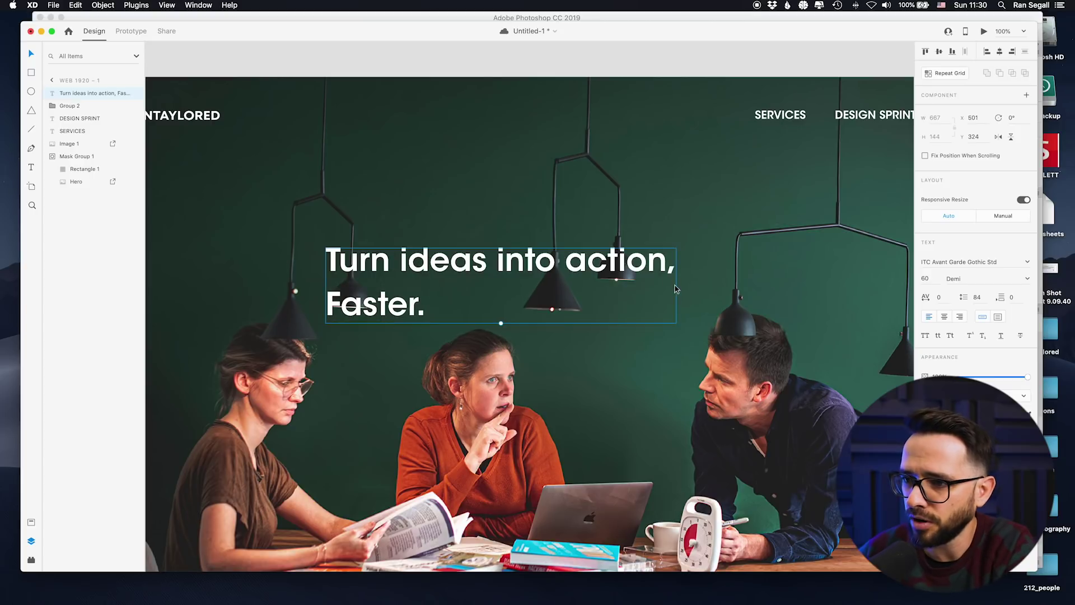
Join "Faster." onto the headline's first line and place the one-line headline at about X 516, Y 273
double_click(381, 299)
click(329, 304)
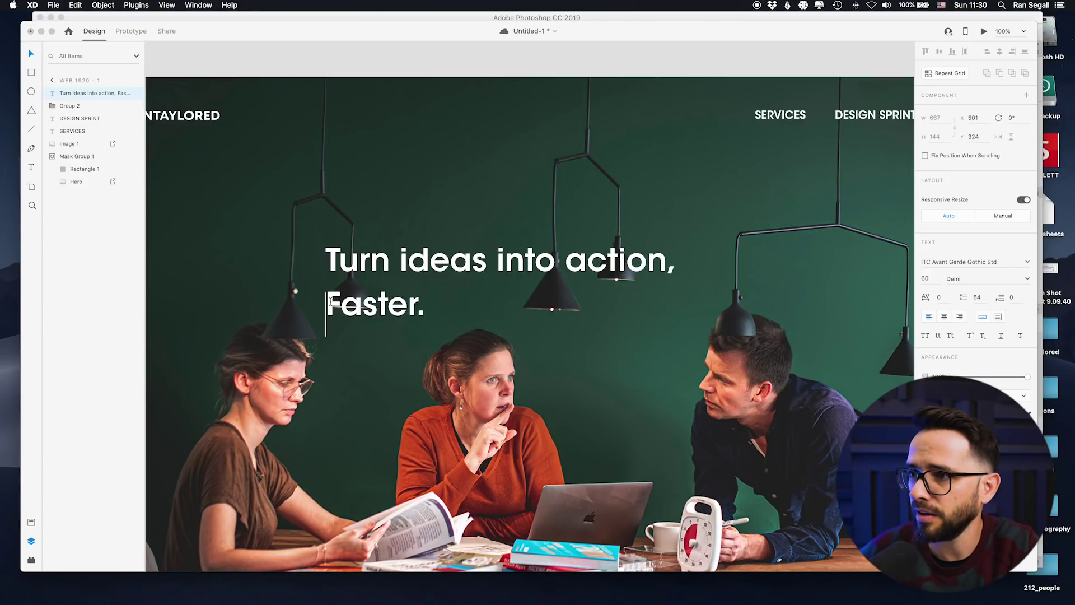
key(BackSpace)
key(Escape)
drag(535, 261, 523, 216)
key(super+minus)
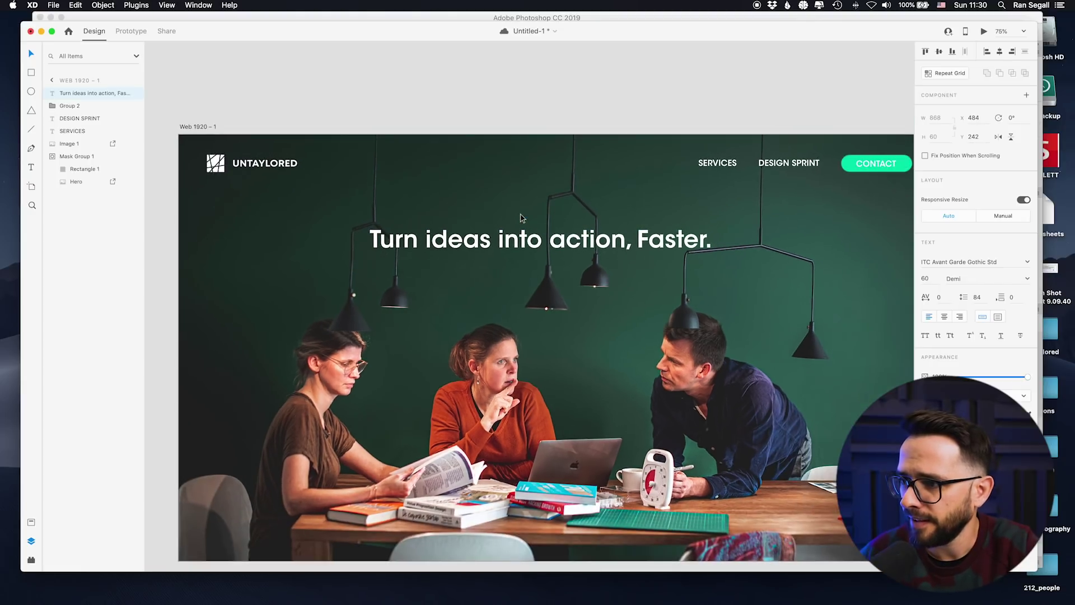
drag(515, 263, 523, 271)
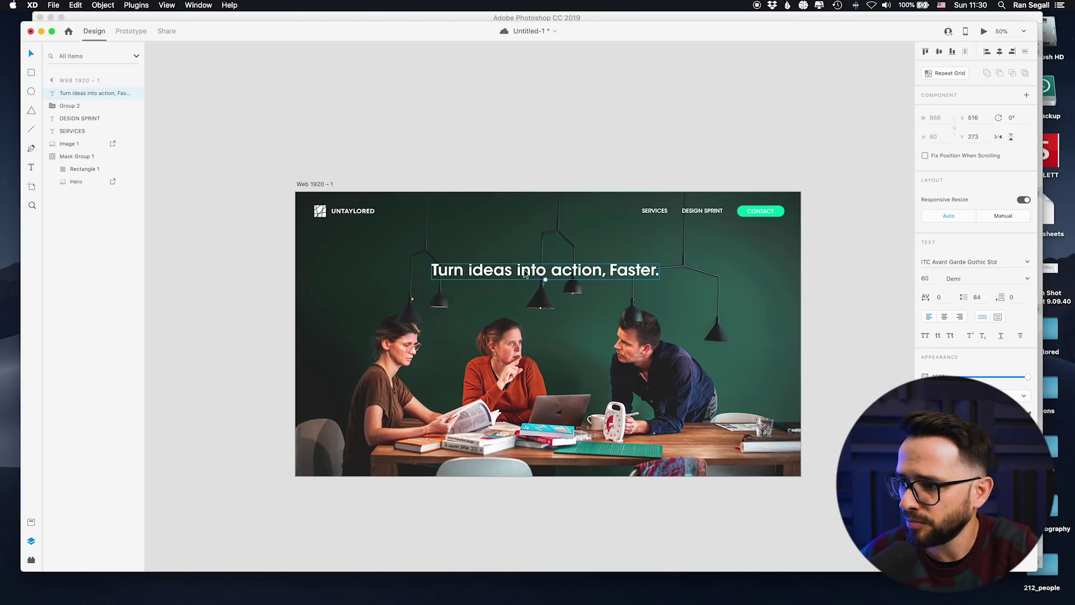
Shift the Hero photo down inside its mask and raise the headline to about Y 239
click(672, 375)
double_click(669, 371)
key(shift+Down)
key(shift+Down)
key(shift+Down)
key(shift+Down)
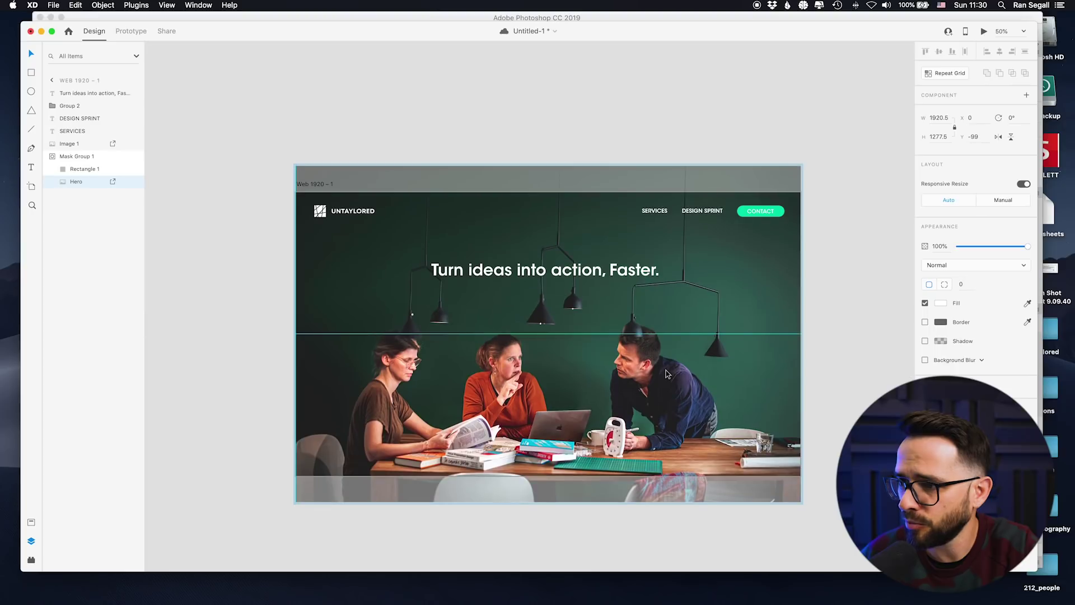
click(503, 123)
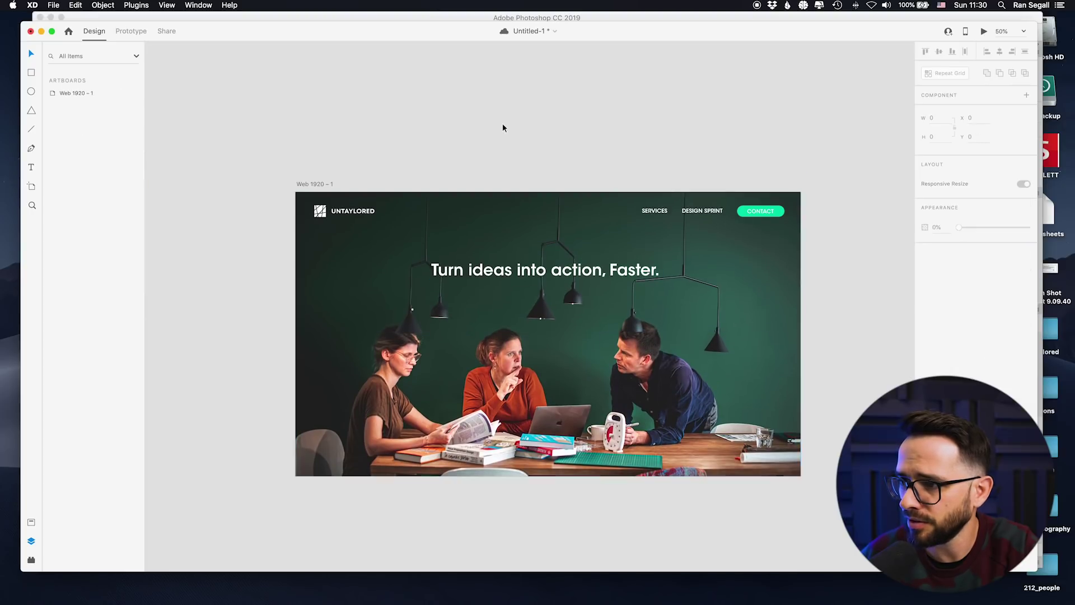
drag(496, 257, 496, 248)
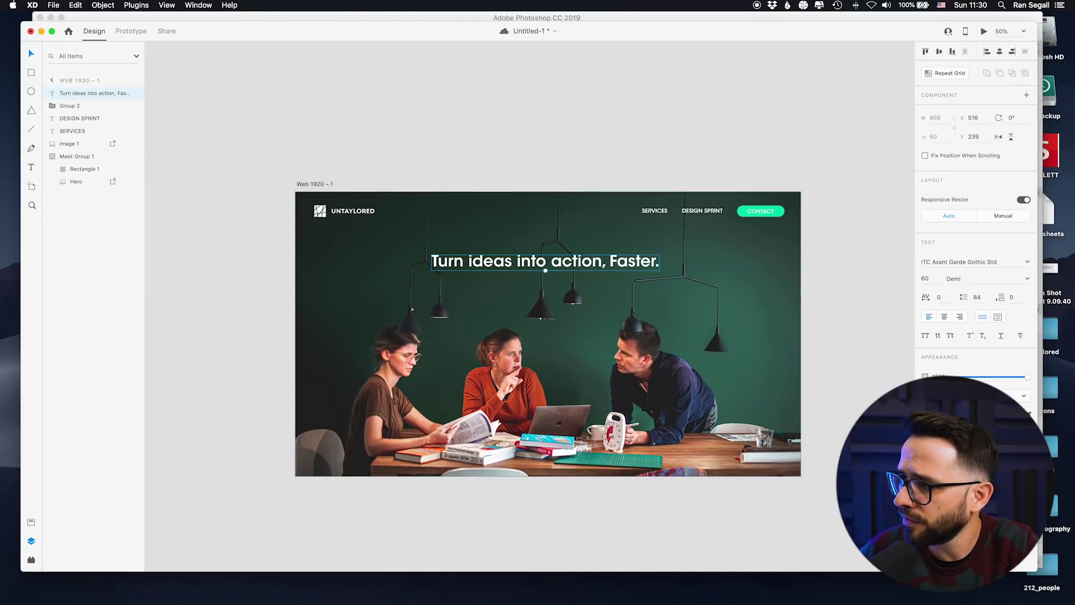
Change the headline's font to Source Code Pro
click(1027, 262)
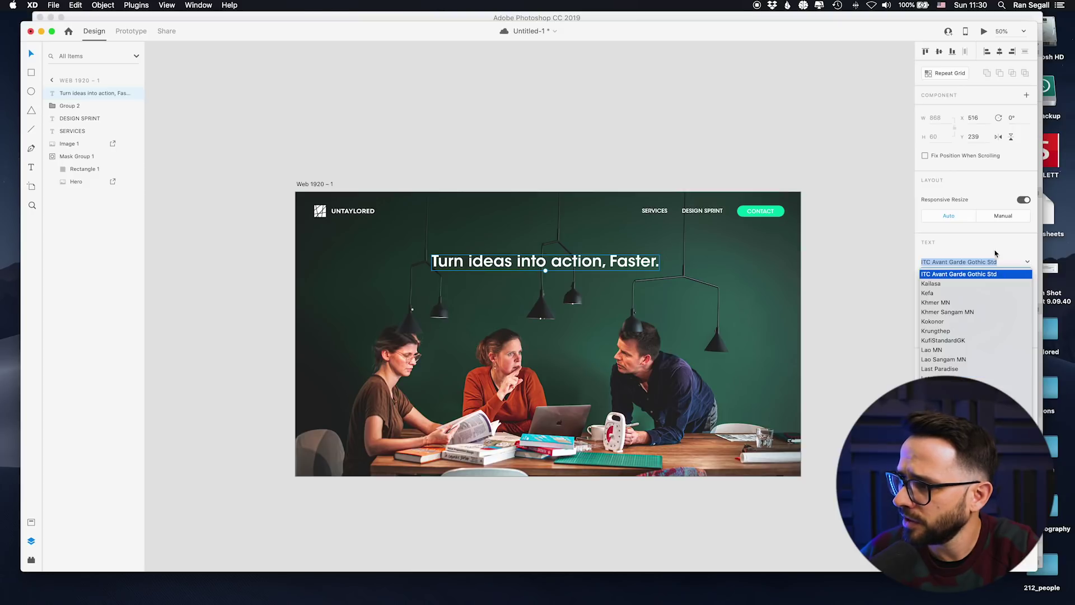
click(988, 251)
click(964, 261)
click(1007, 260)
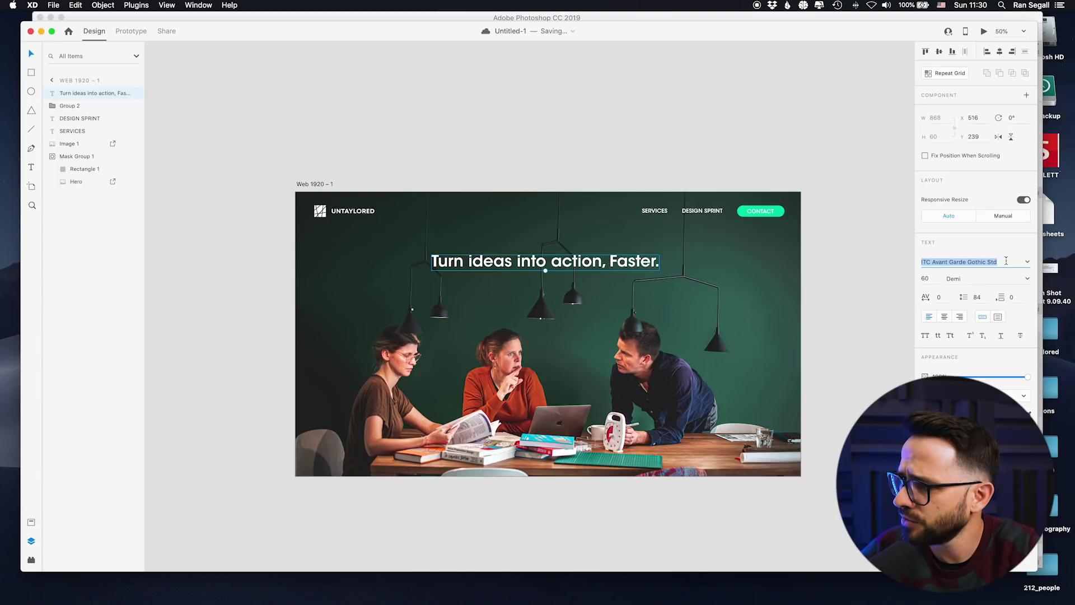
text(Source Code Pro)
key(Return)
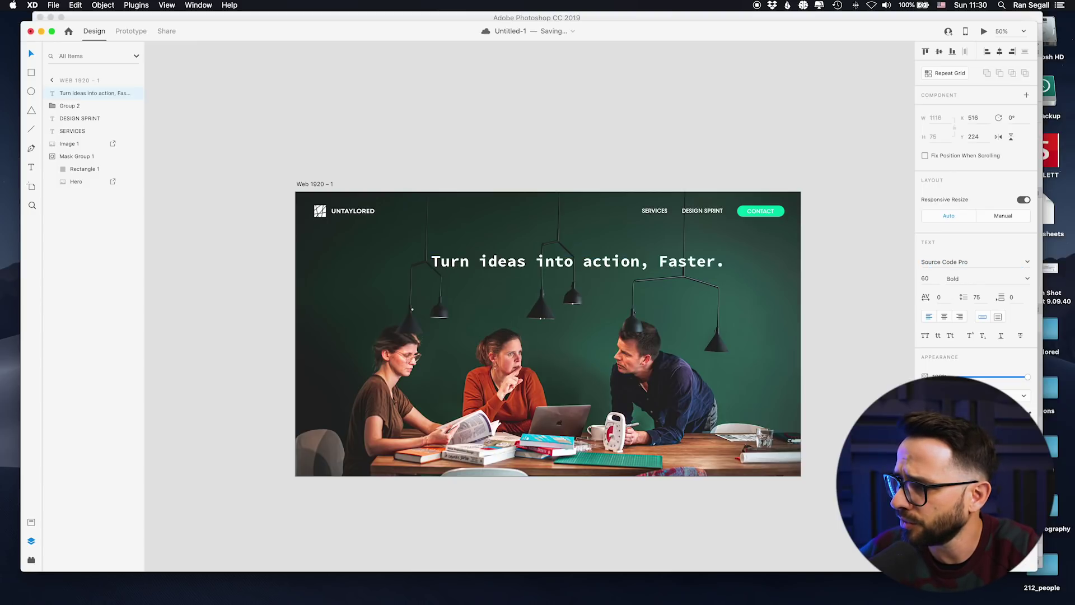
Search the headline's font choices for names starting with "Source Ser" and "Gara"
click(1030, 262)
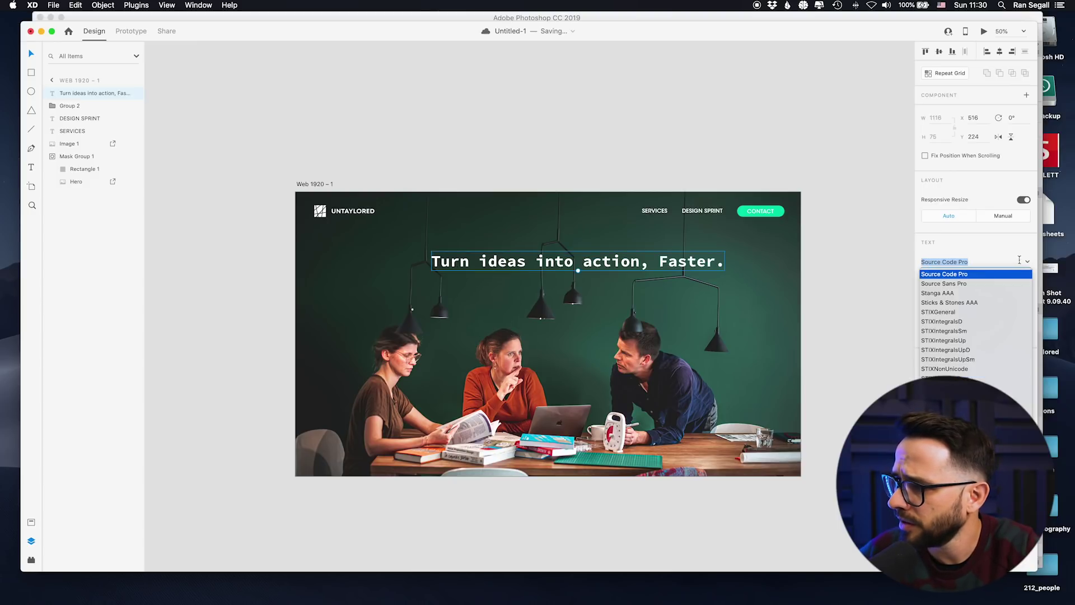
text(Sour)
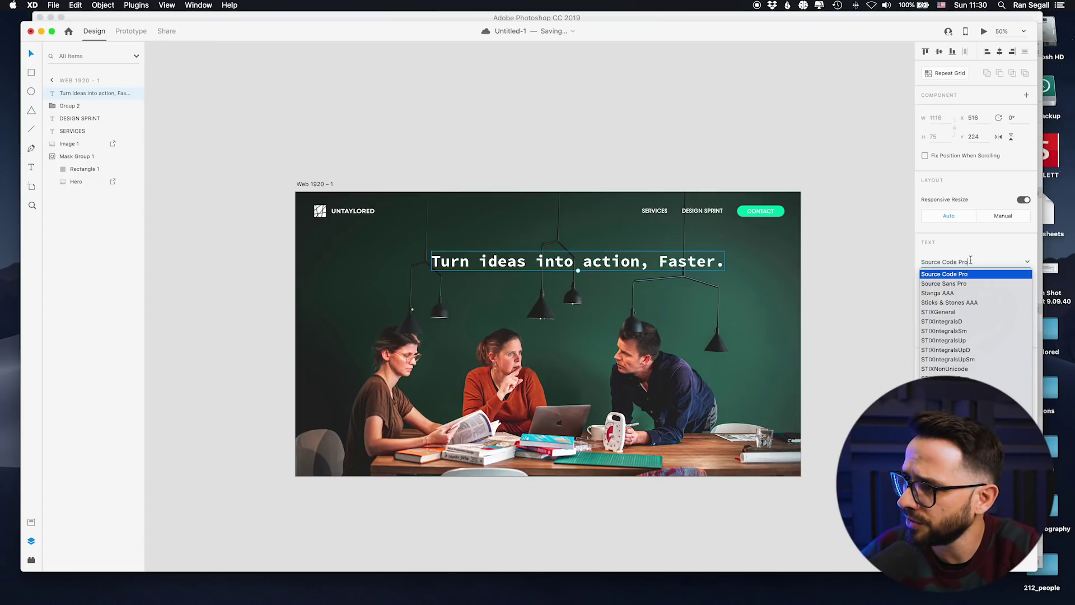
key(Right)
key(BackSpace)
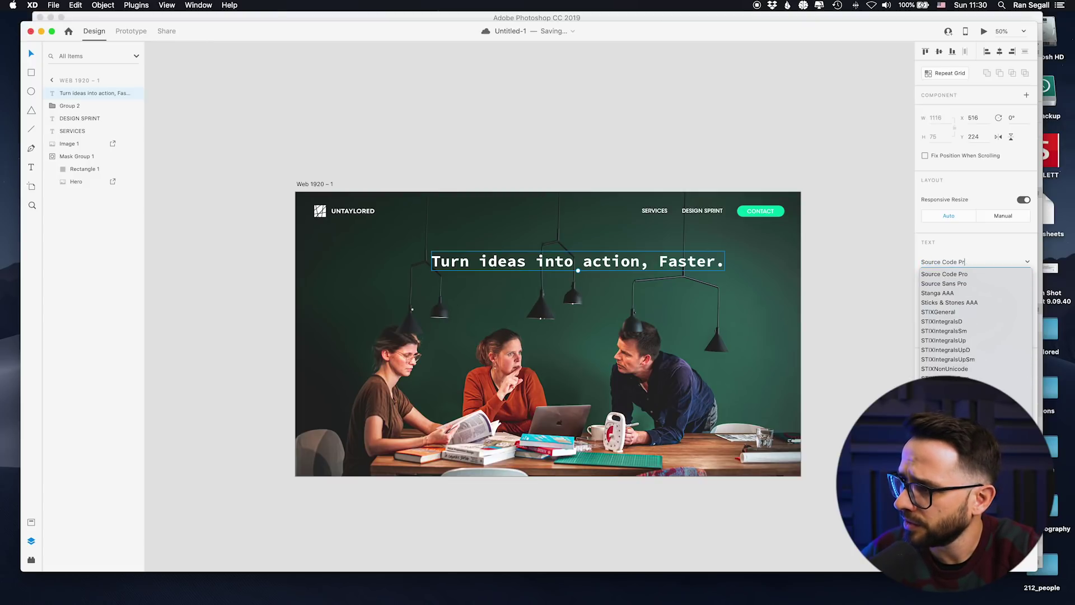
key(BackSpace)
text(Se)
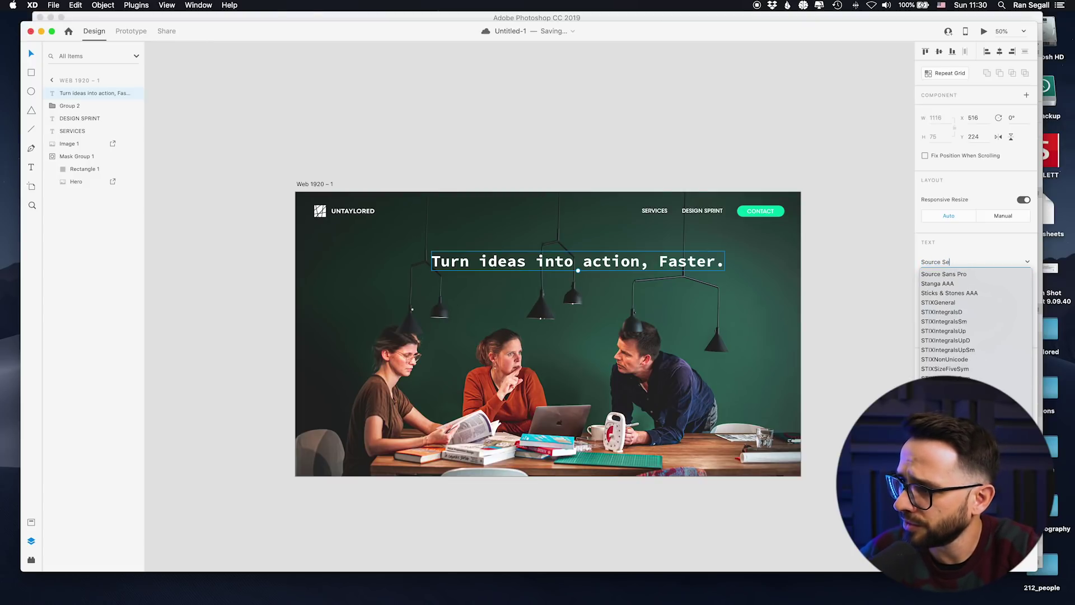
key(super+a)
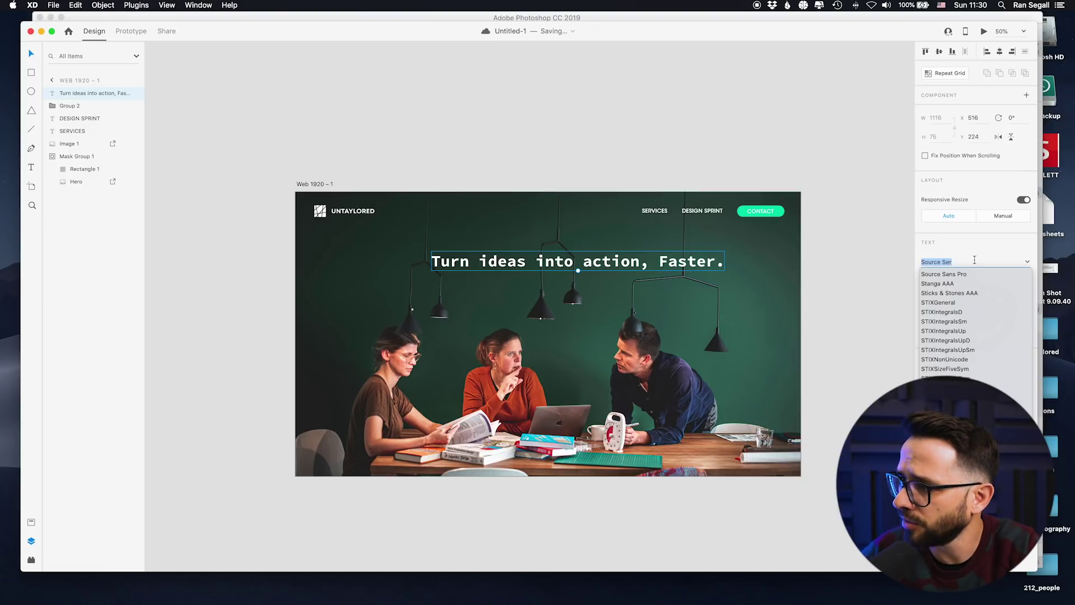
text(Gar)
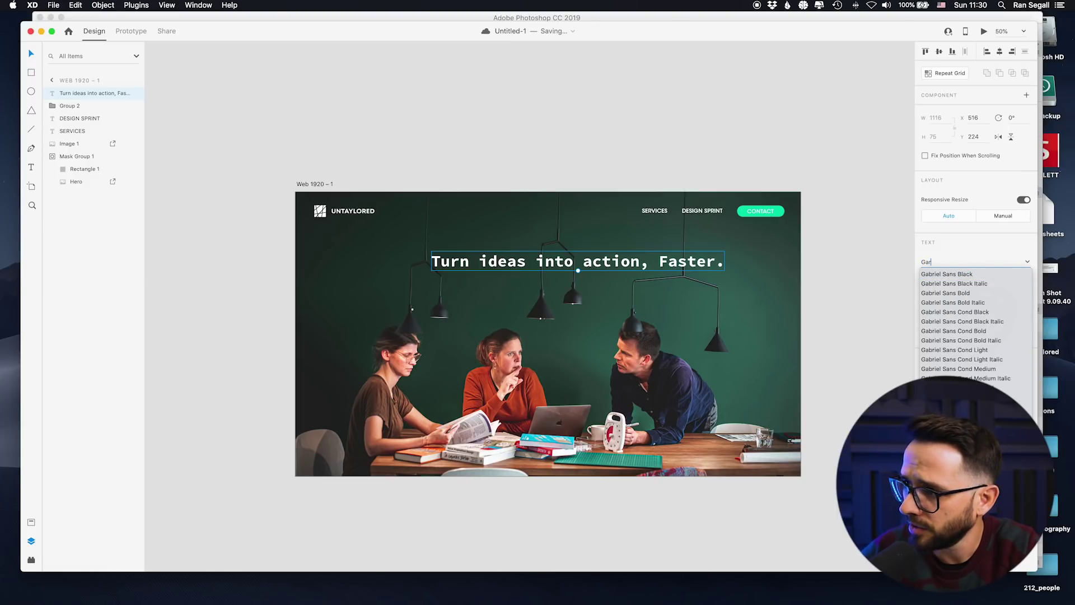
text(a)
key(super+a)
text(Ra)
key(BackSpace)
key(BackSpace)
text(Ga)
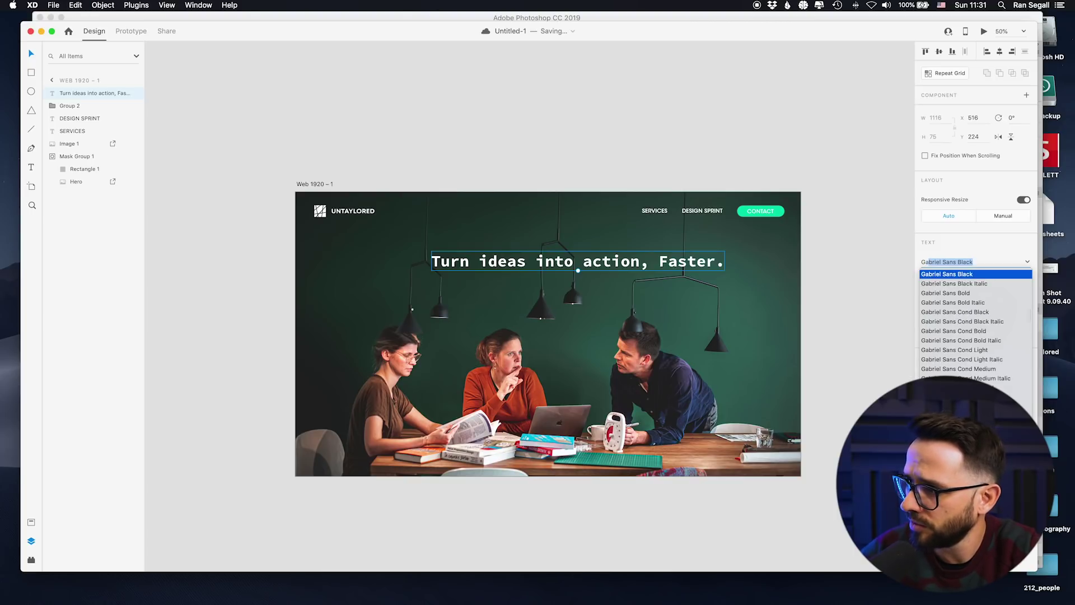
text(ra ou)
key(super+a)
text(S)
Browse the available fonts and set the headline in Bodoni 72
scroll(986, 312, up, 20)
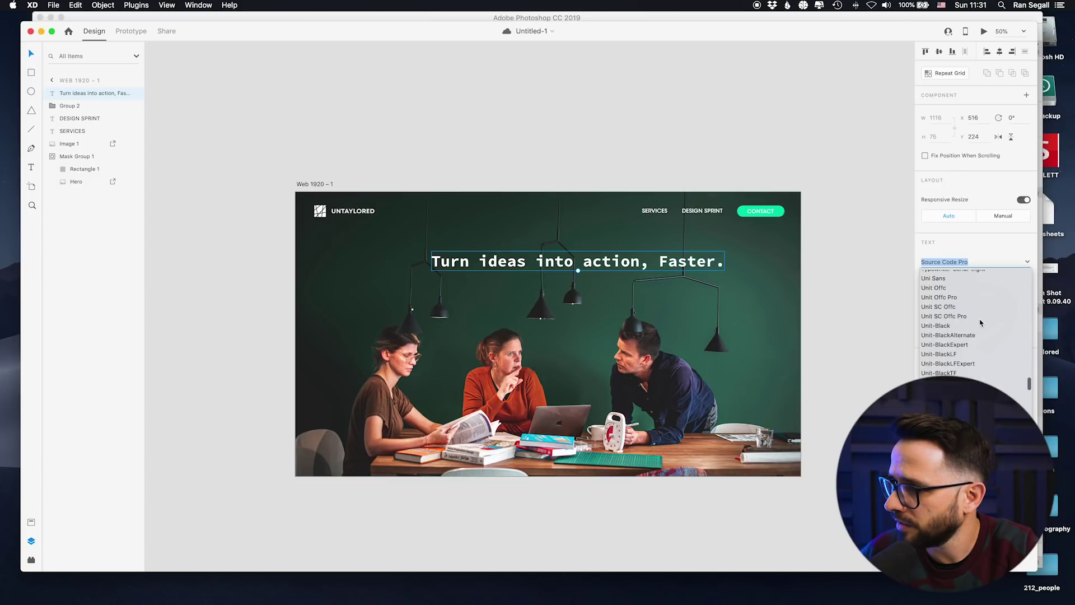
scroll(981, 357, up, 5)
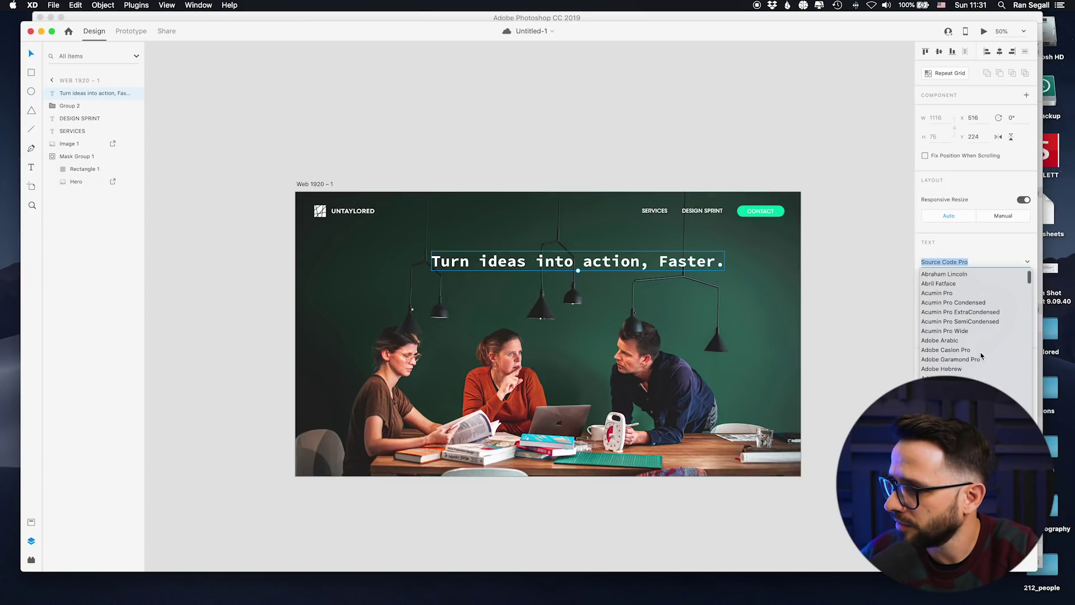
drag(1029, 278, 1008, 297)
click(1007, 293)
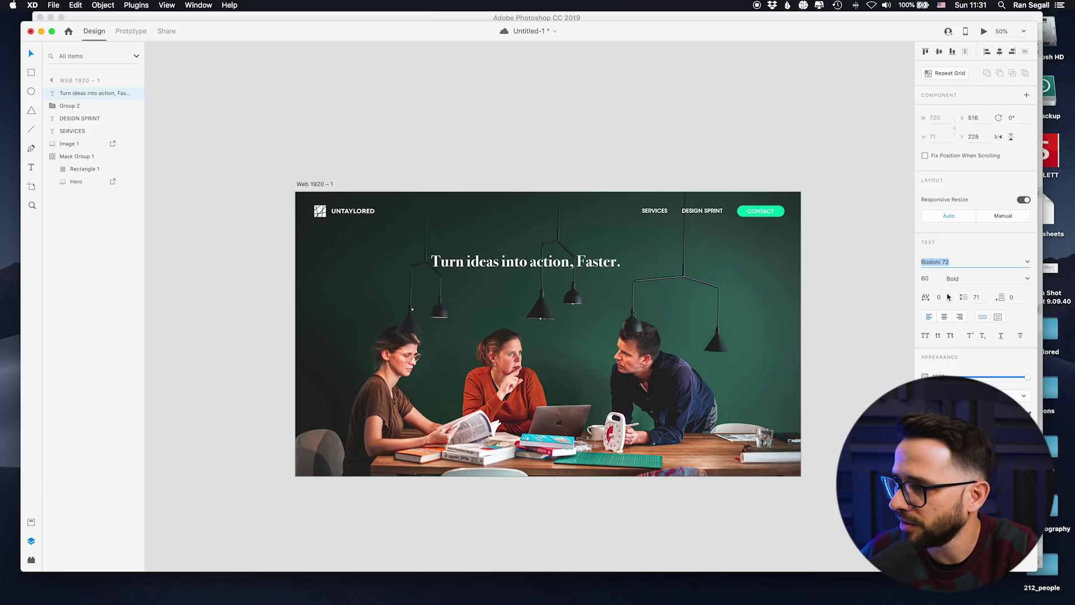
Set the headline's font to Adobe Garamond Pro
click(1027, 262)
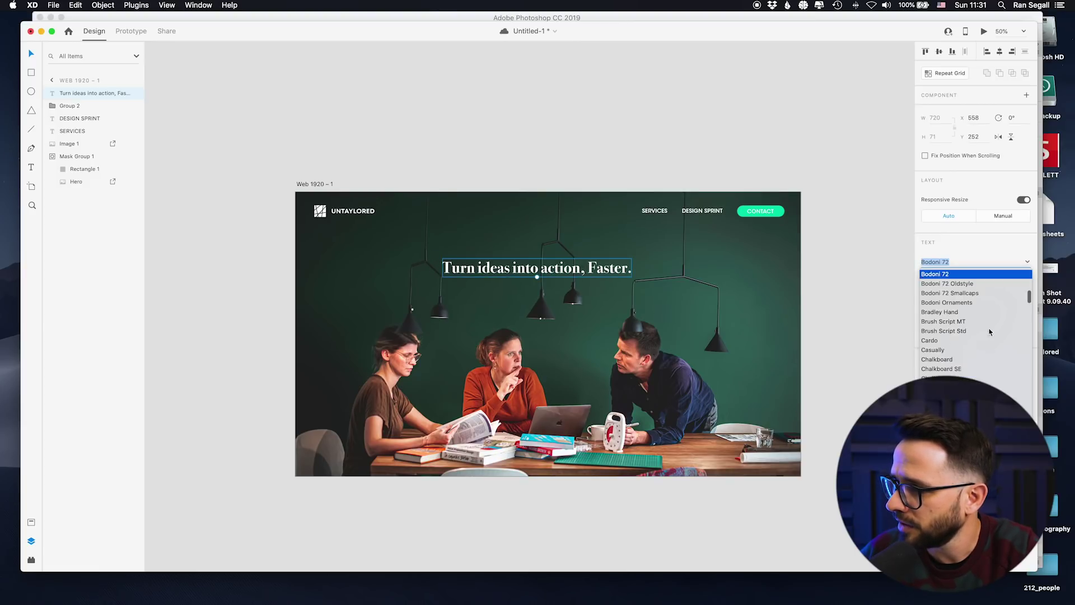
drag(1029, 296, 1029, 304)
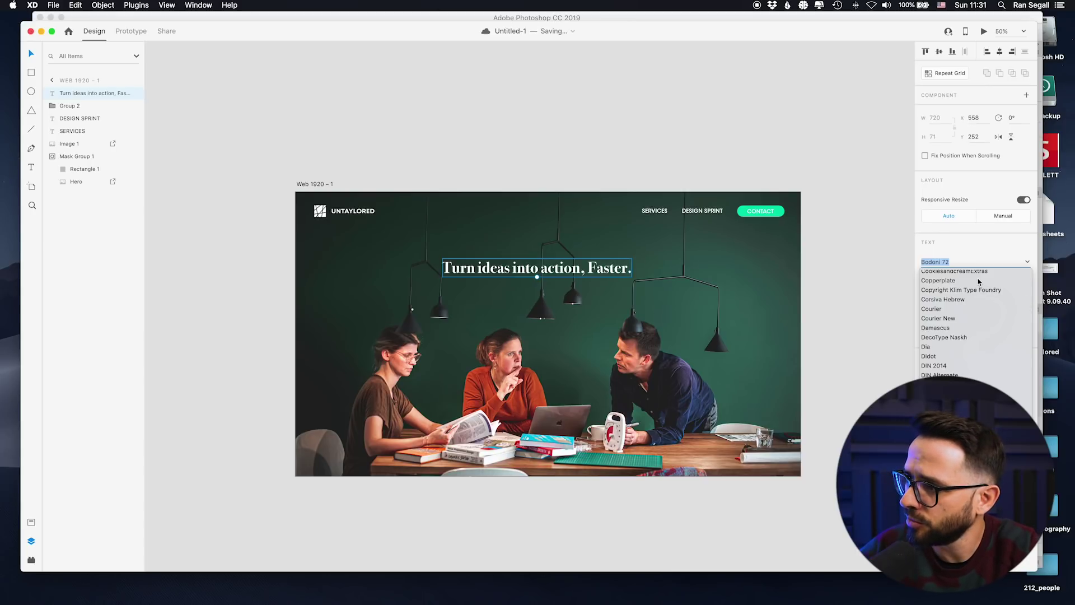
text(Ad)
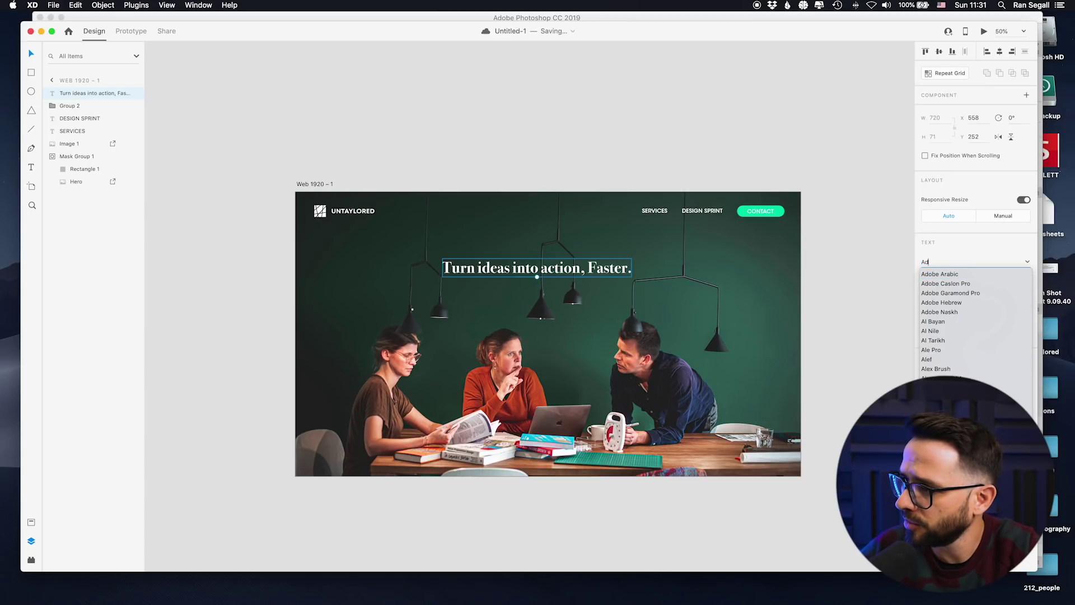
text(aobe Ga)
key(Return)
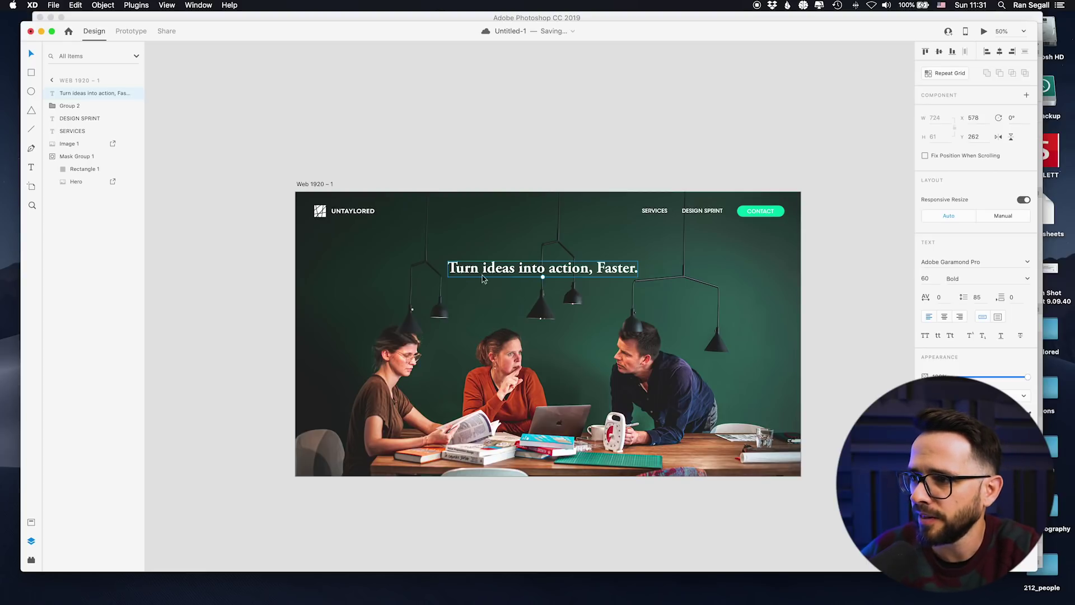
Set the headline's font size to 90 and centre it horizontally on the artboard at about X 417, Y 264
scroll(498, 279, up, 5)
click(927, 278)
text(90)
key(Return)
drag(604, 236, 506, 252)
scroll(399, 262, down, 3)
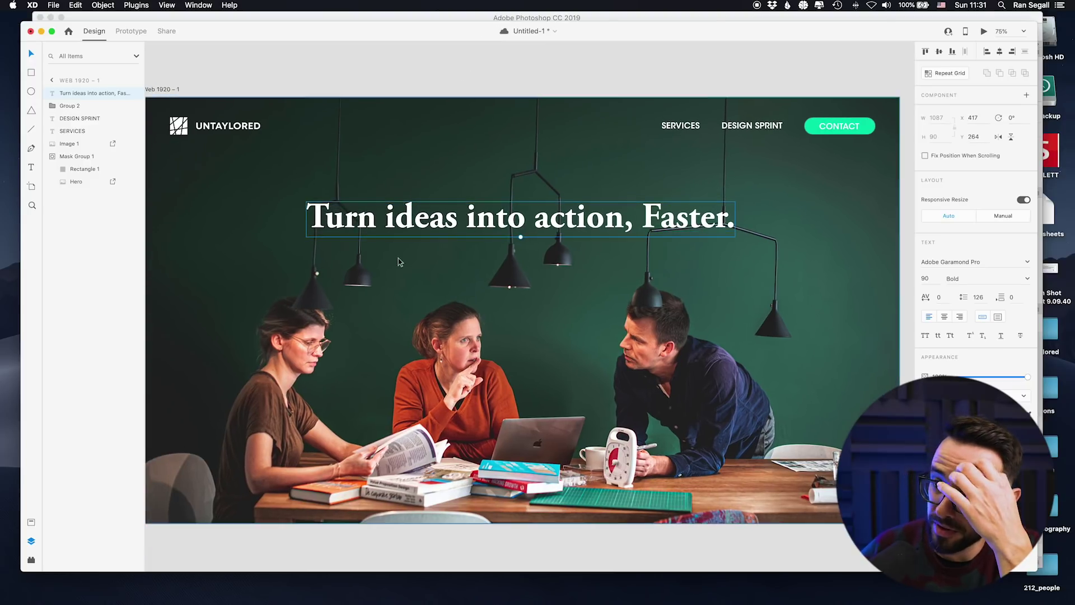
Switch to Chrome and review the untaylored.com hero tagline and the "Accelerating corporate innovation." section, ending back at the hero
key(super+Tab)
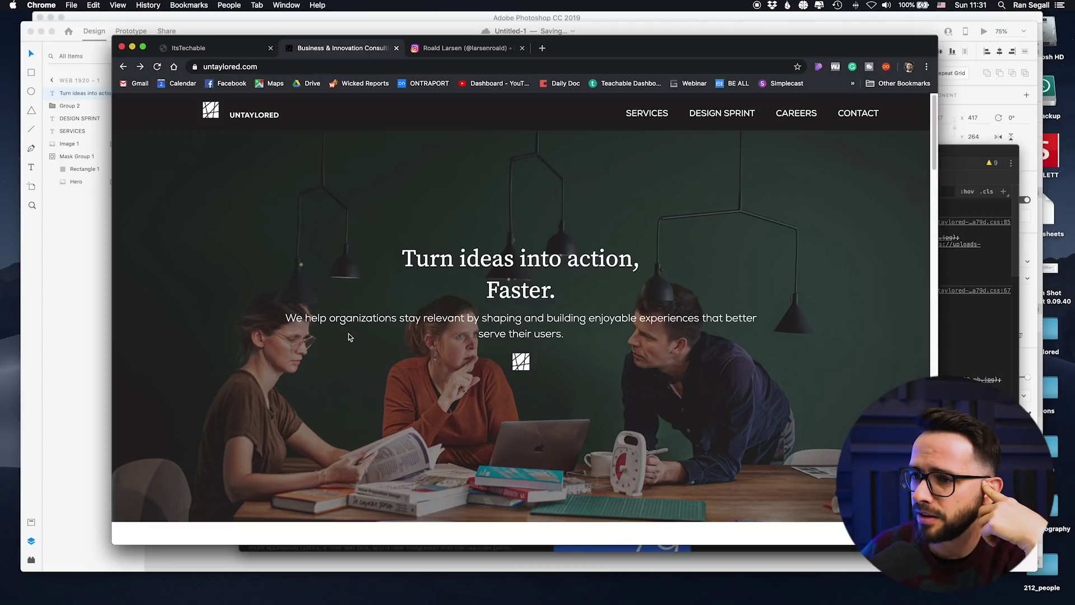
scroll(336, 320, down, 2)
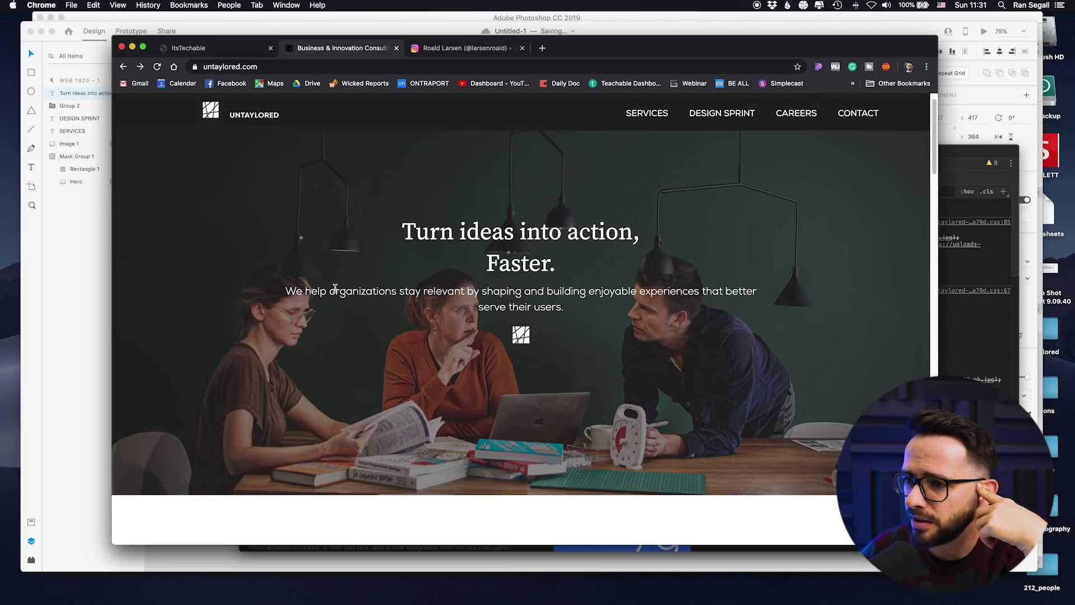
double_click(355, 288)
scroll(355, 281, down, 10)
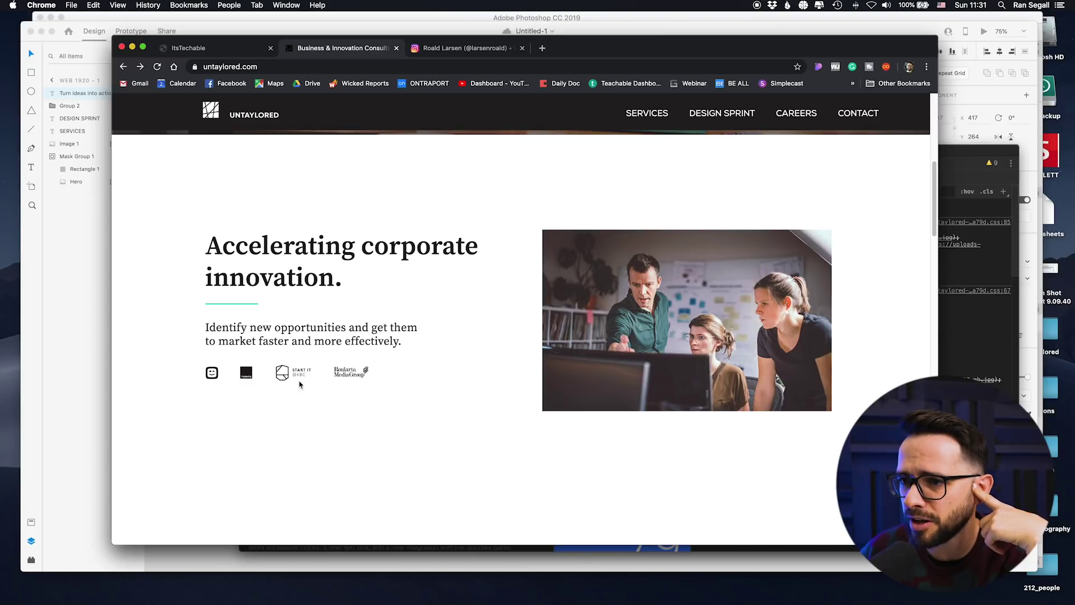
scroll(301, 379, down, 8)
scroll(347, 377, up, 15)
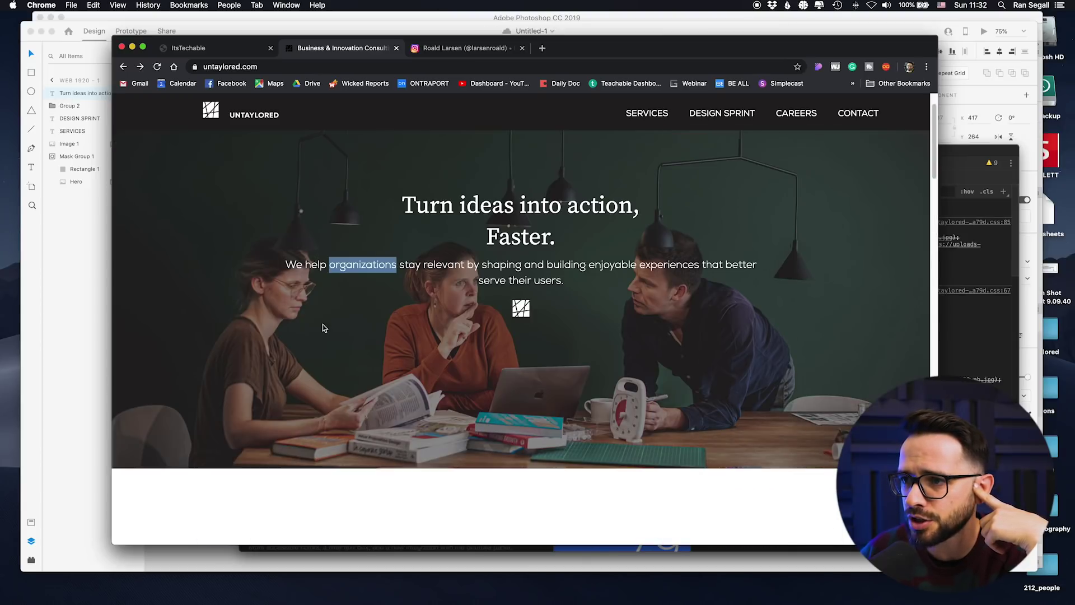
Examine the "Accelerating corporate innovation." heading on the page again and return to the hero
scroll(323, 325, down, 10)
drag(365, 173, 483, 173)
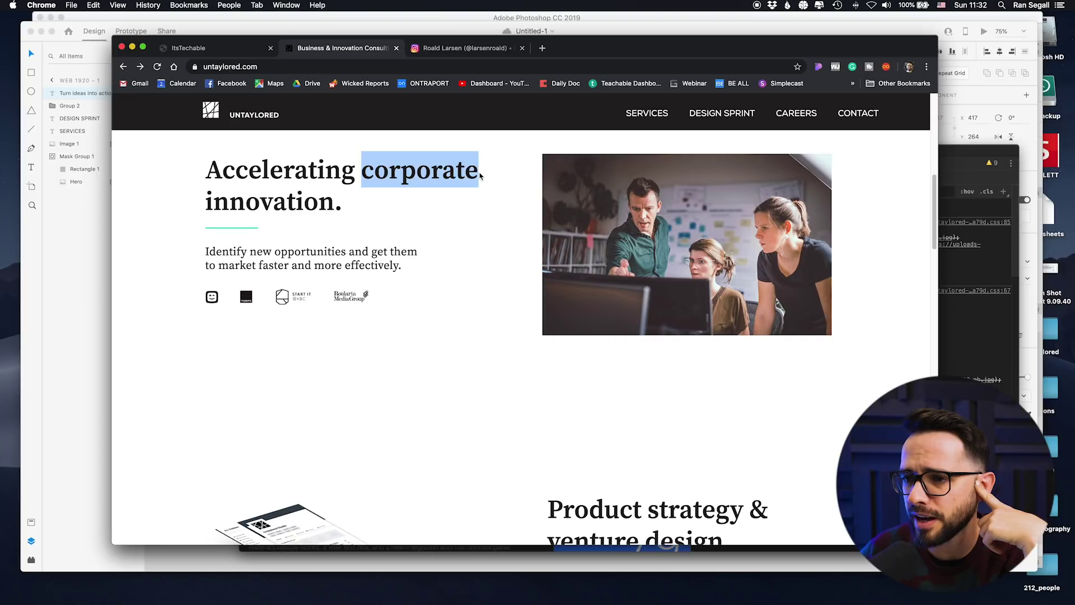
click(451, 264)
scroll(451, 264, up, 10)
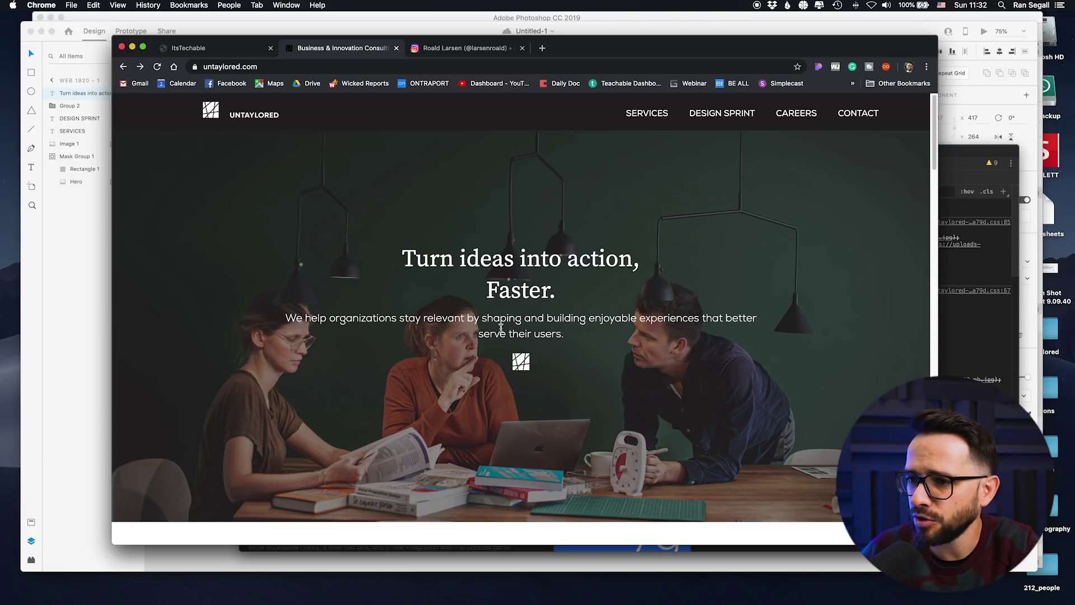
Copy the hero paragraph beginning "We help organizations stay relevant" and switch to Adobe XD
drag(359, 319, 284, 319)
key(super+Tab)
drag(467, 222, 466, 265)
double_click(467, 265)
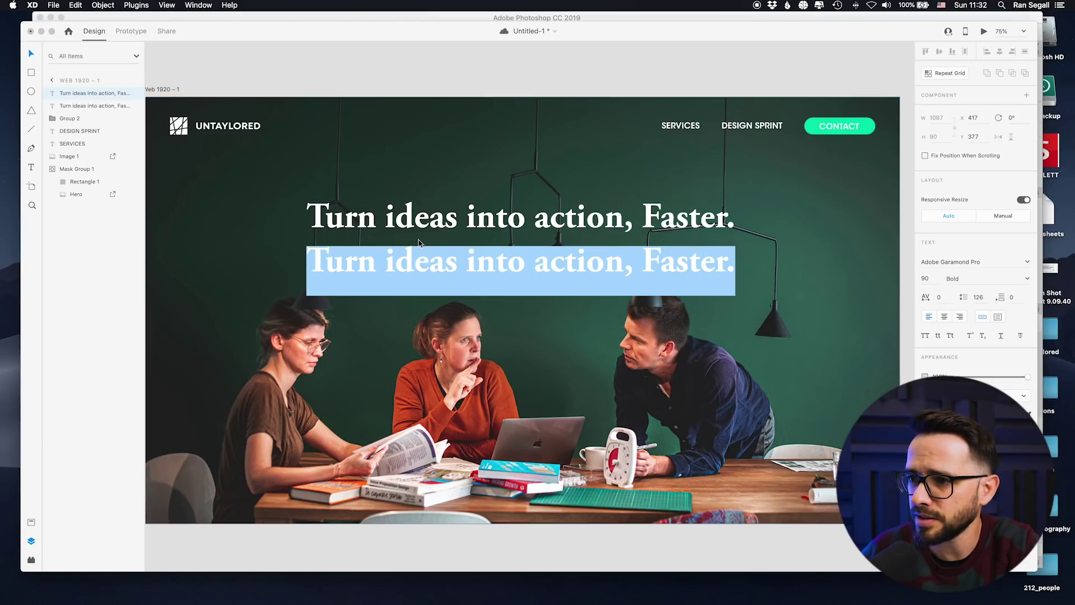
key(Escape)
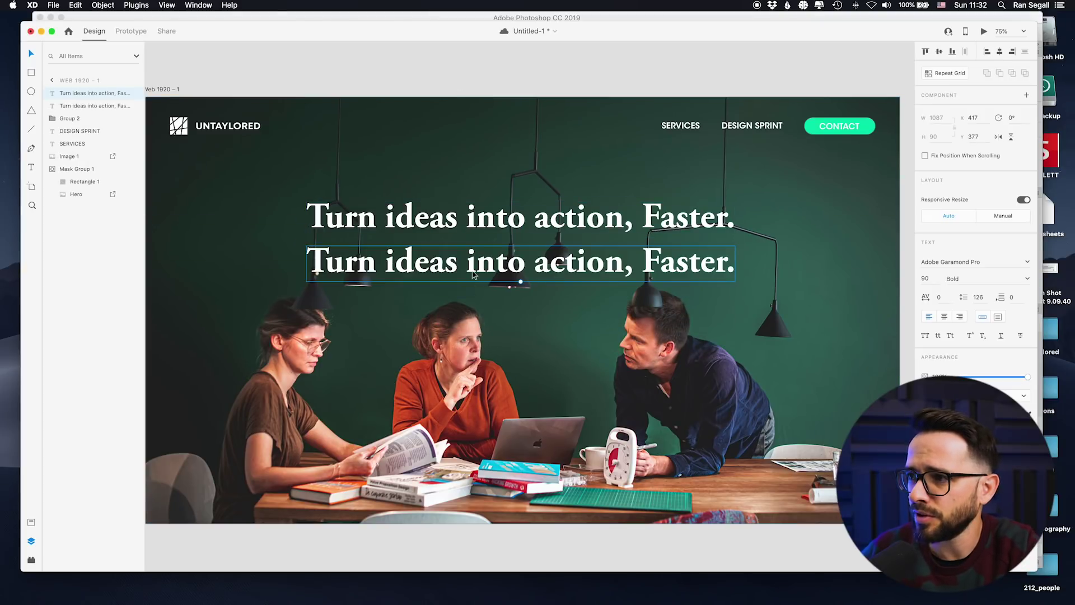
key(Delete)
Duplicate the SERVICES label below the headline at about X 810, Y 473 and set the copy's weight to Medium
click(681, 126)
drag(681, 127, 481, 288)
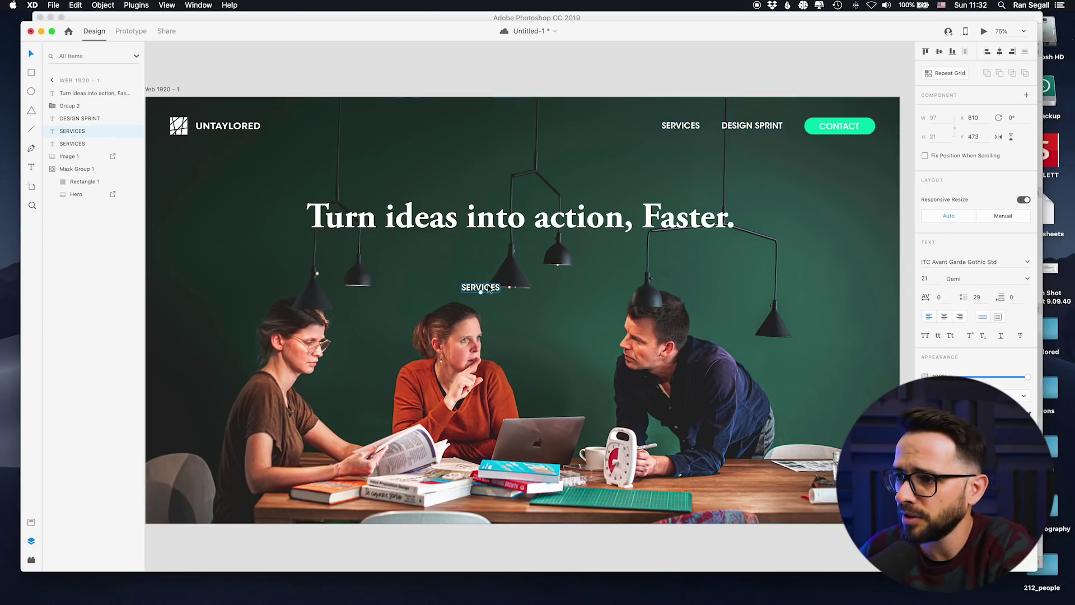
click(1028, 279)
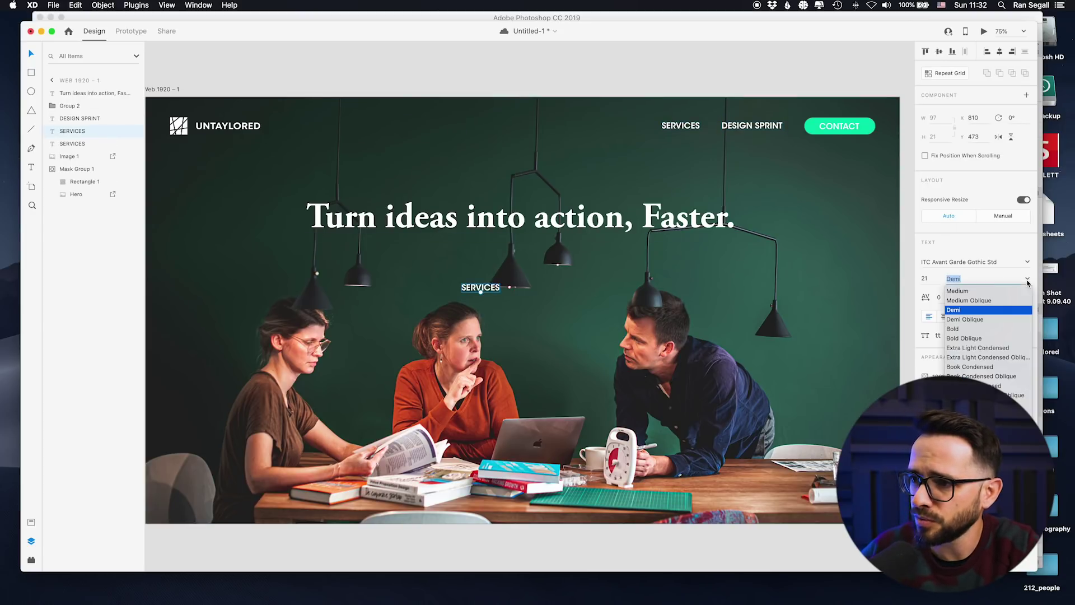
click(965, 292)
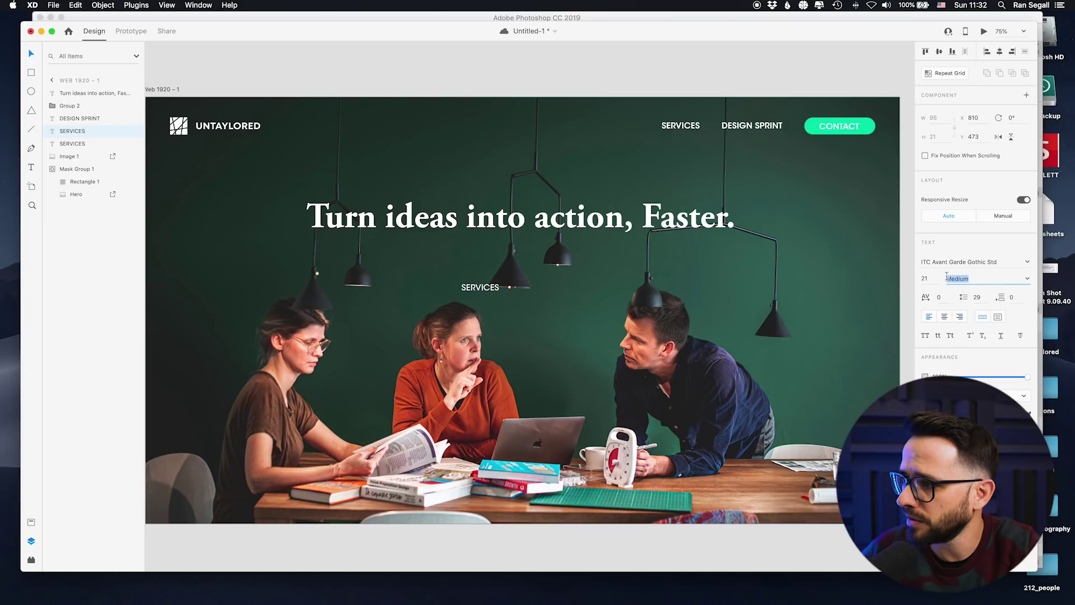
Replace the duplicated label's text with the copied "We help organizations" paragraph and move it to about X 363, Y 413
double_click(471, 288)
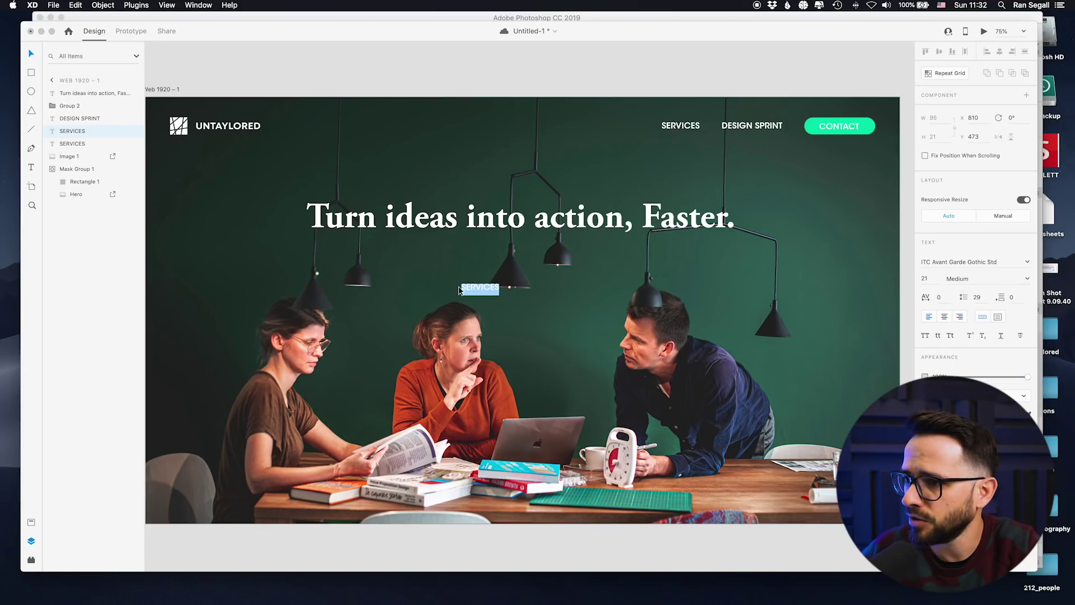
key(super+v)
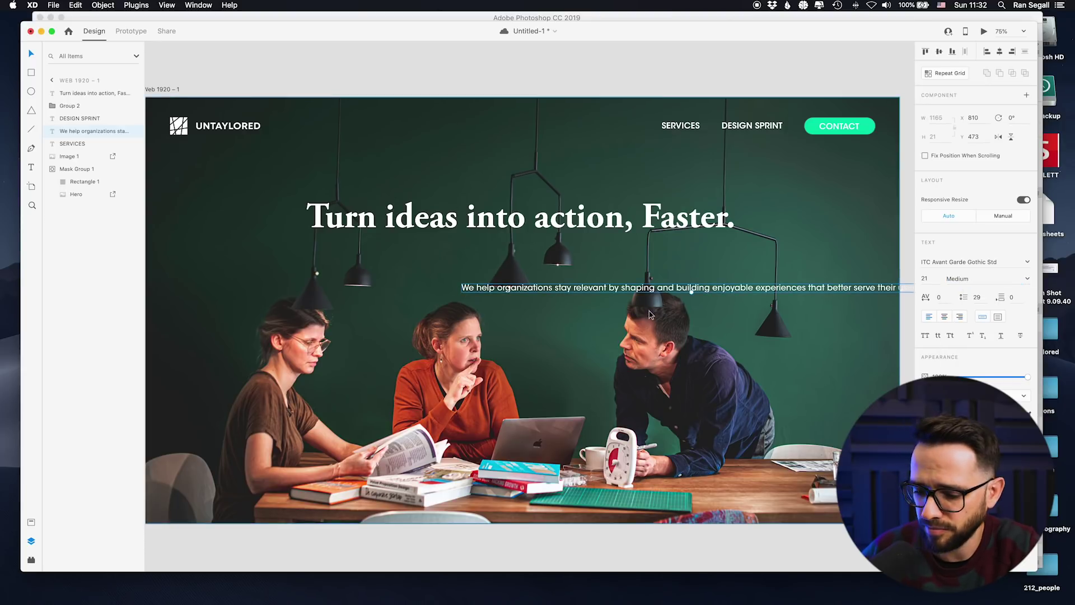
drag(631, 289, 458, 266)
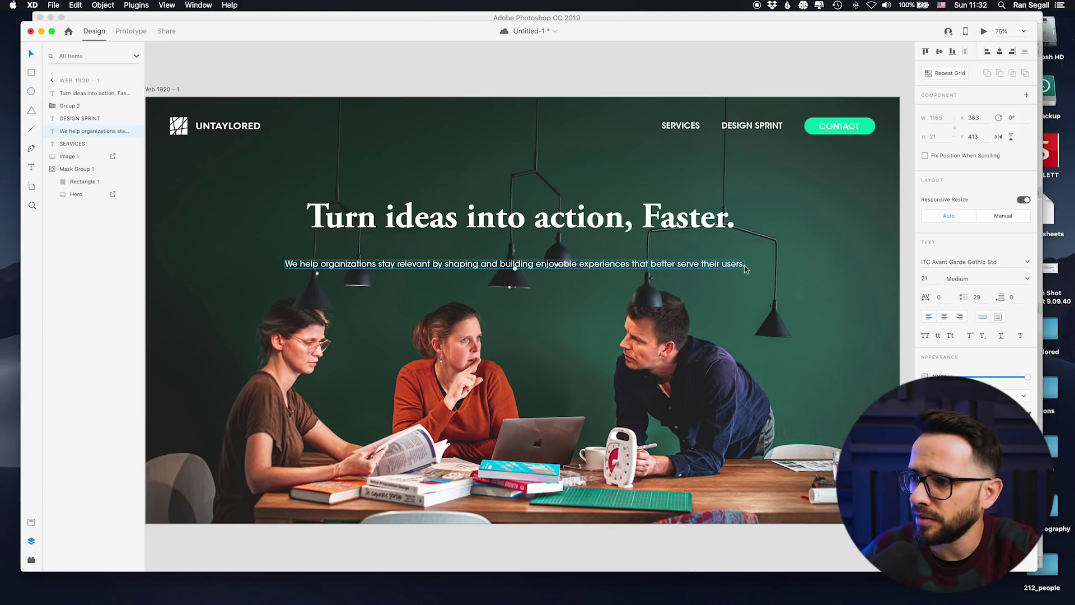
Turn the paragraph into centre-aligned area text about 733 wide and place it under the headline at about X 594, Y 375
click(998, 317)
drag(748, 264, 574, 264)
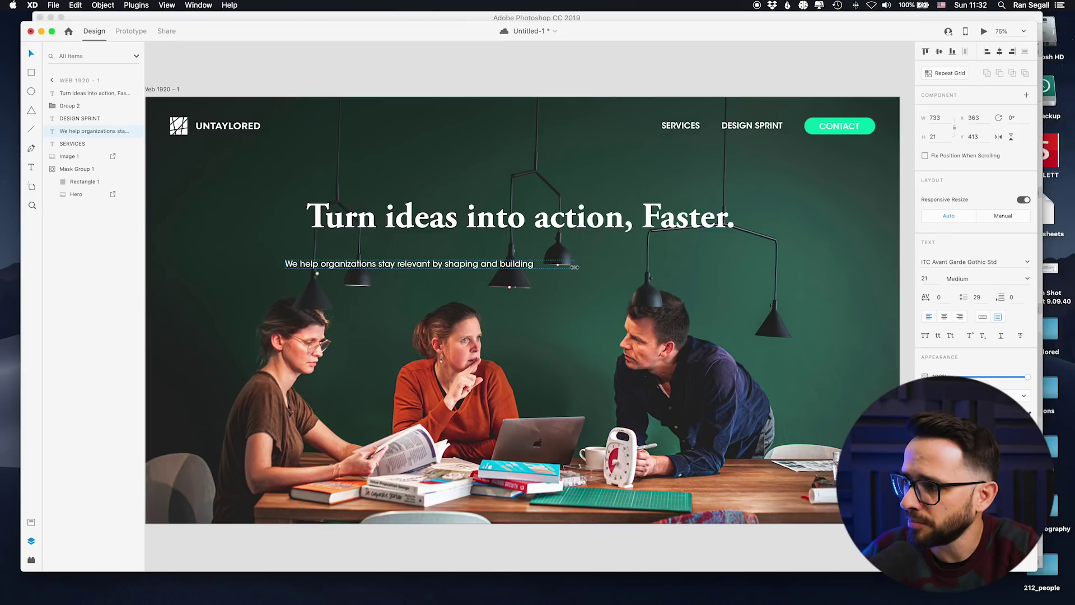
drag(432, 271, 429, 308)
drag(495, 291, 597, 287)
click(944, 317)
drag(526, 280, 516, 271)
Switch to Chrome and review the paragraph under the live site's hero headline
key(super+Tab)
click(467, 303)
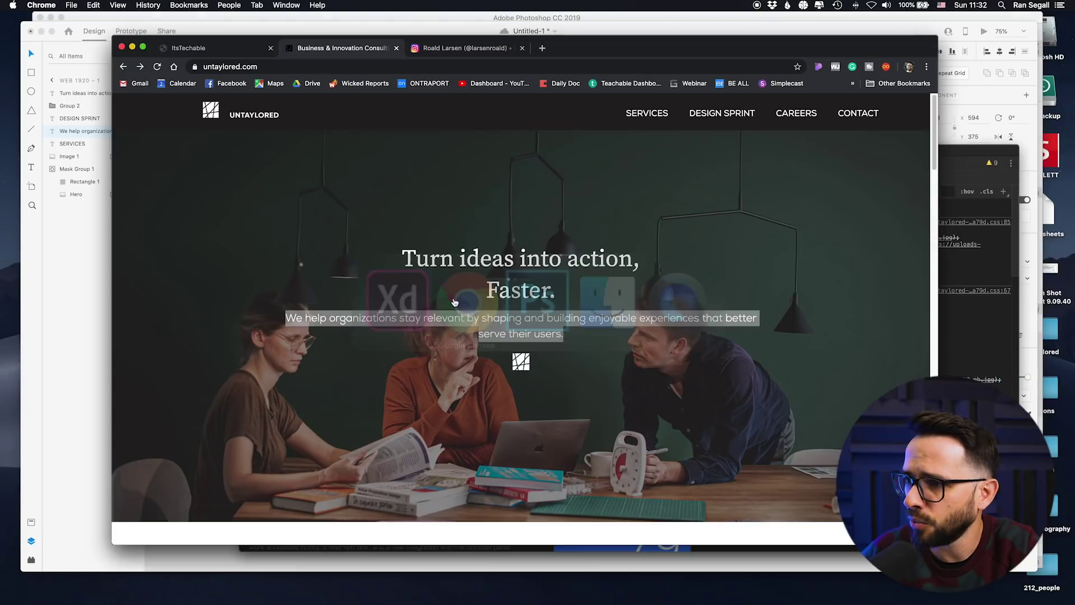
click(394, 324)
drag(288, 317, 774, 321)
click(774, 321)
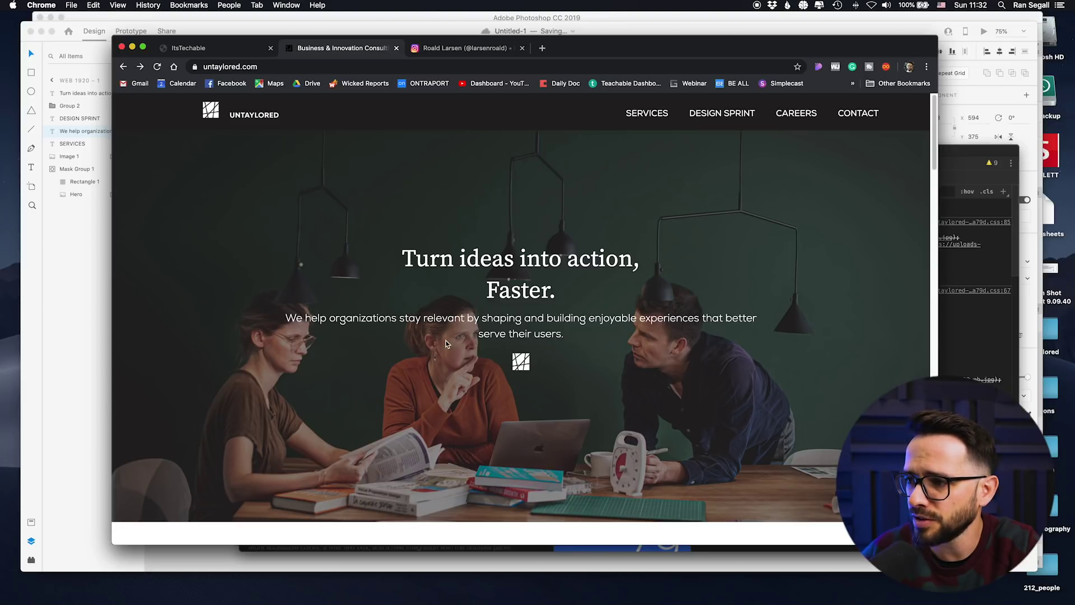
Switch back to Adobe XD, resize the paragraph's text box to about 713 × 65 and position it at about X 604, Y 381
key(super+Tab)
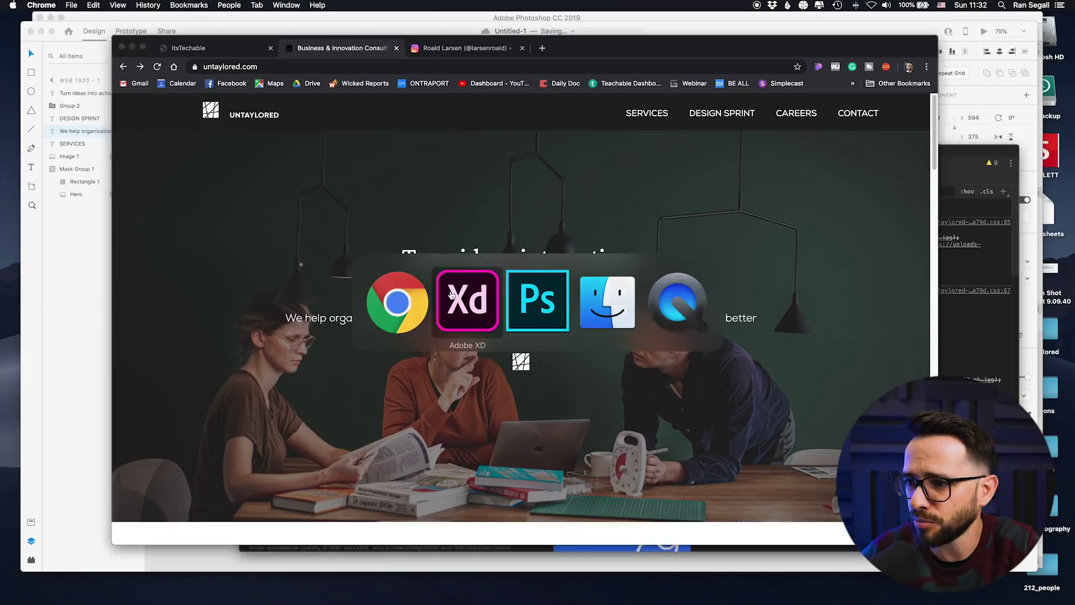
drag(567, 265, 567, 272)
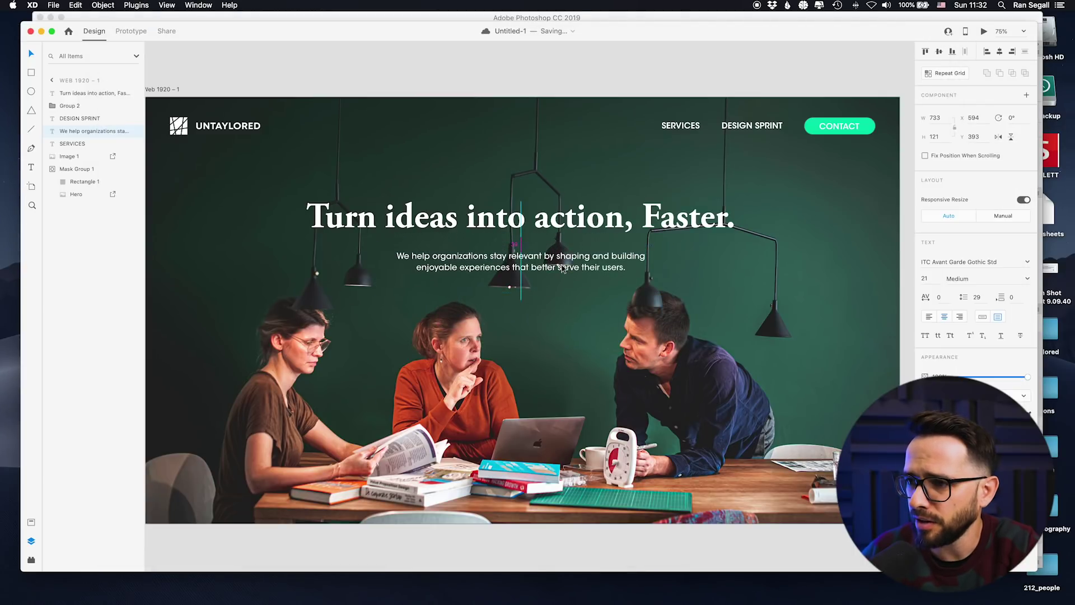
drag(665, 277, 662, 276)
drag(581, 269, 582, 262)
click(456, 76)
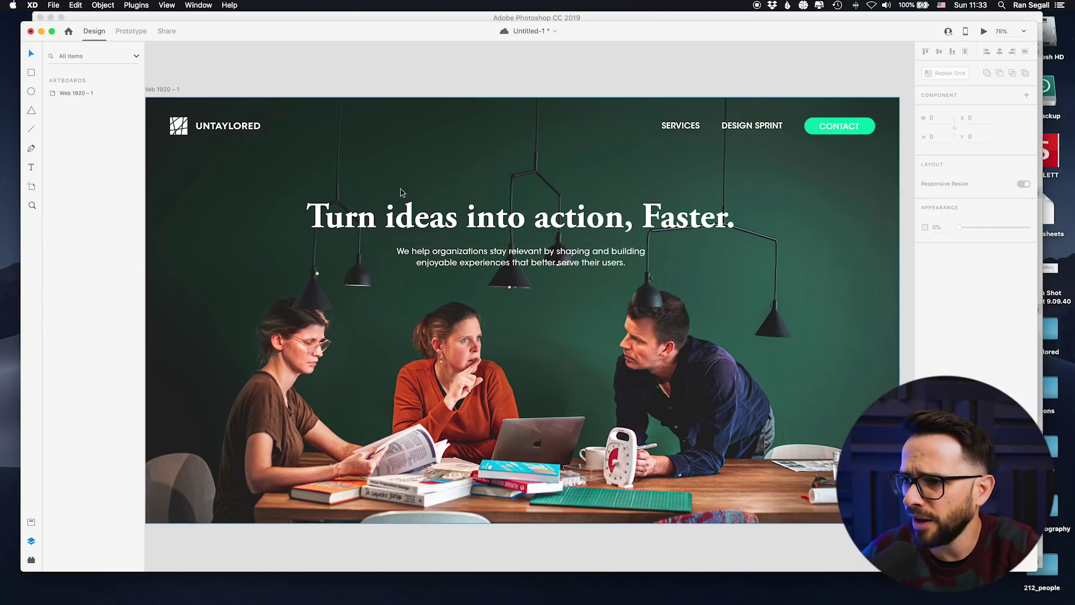
click(516, 273)
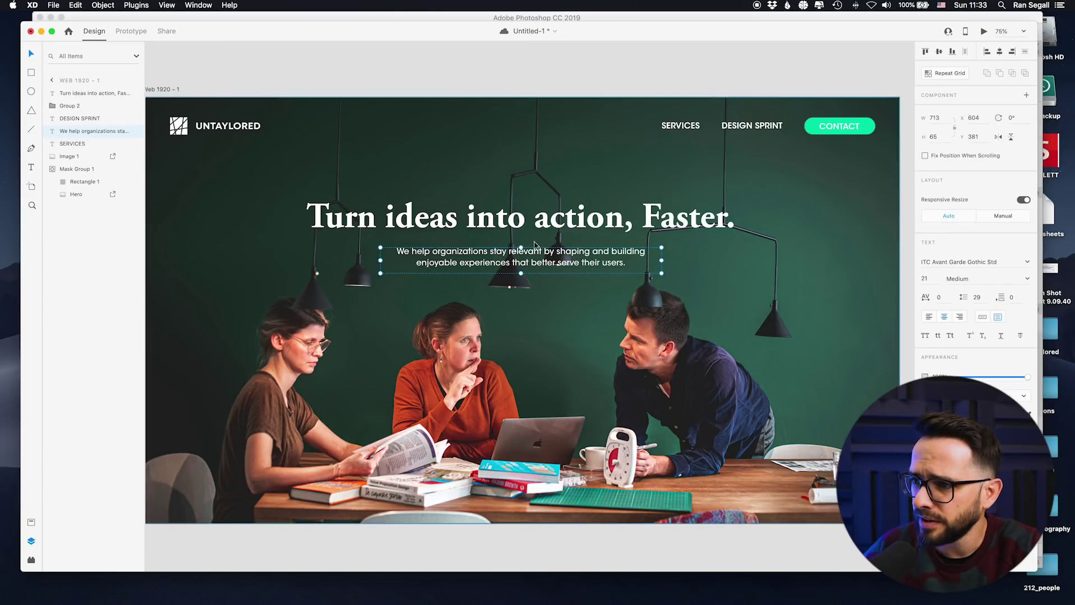
click(457, 79)
Draw a 1920 × 540 rectangle over the artboard's upper half and change its fill to a linear gradient
key(super+minus)
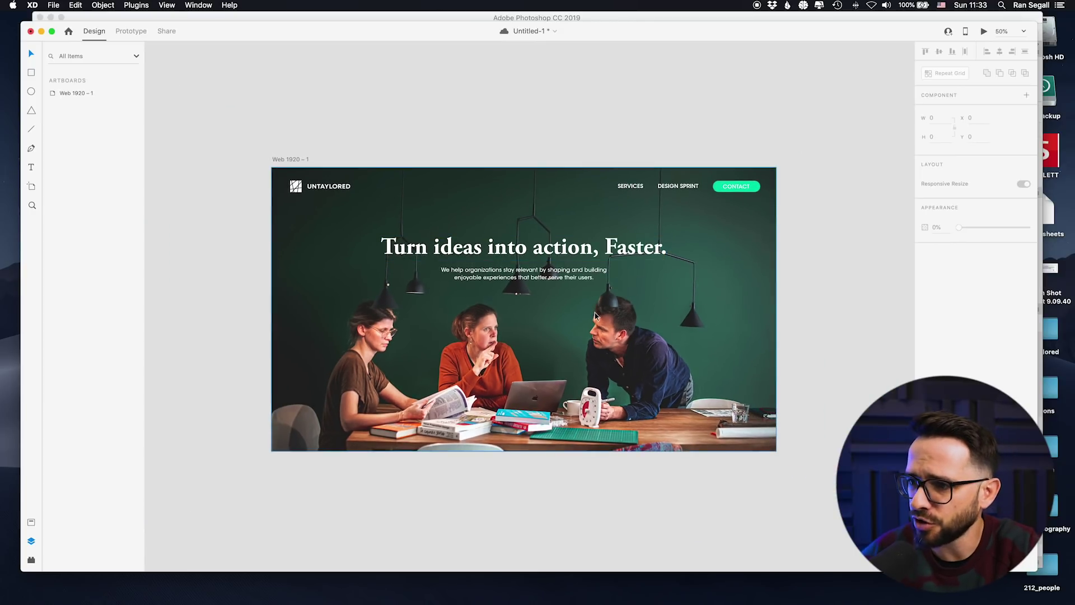
key(r)
drag(271, 168, 776, 309)
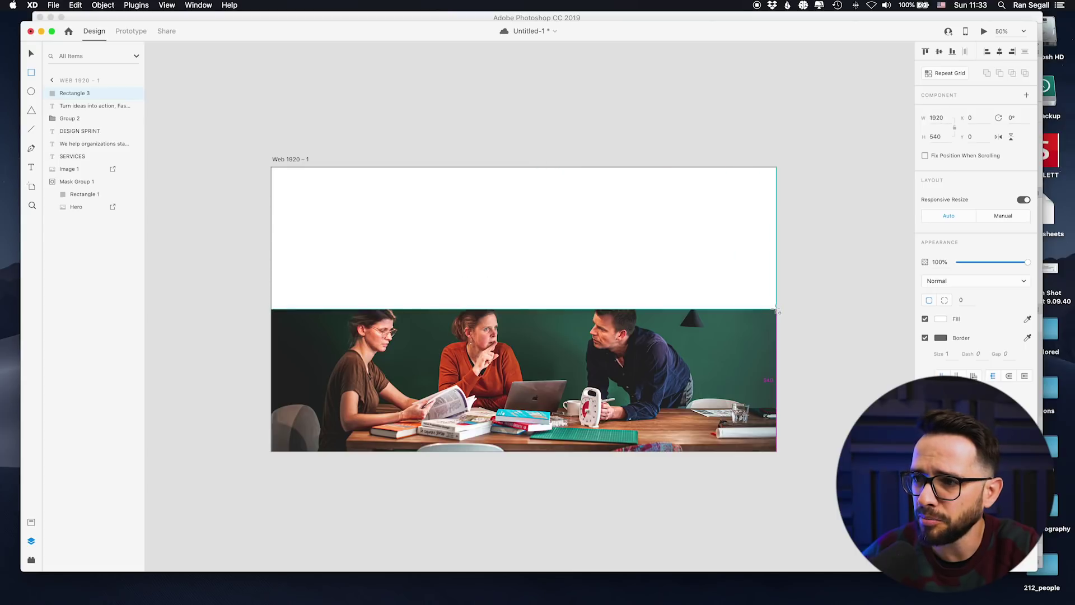
click(940, 319)
click(967, 326)
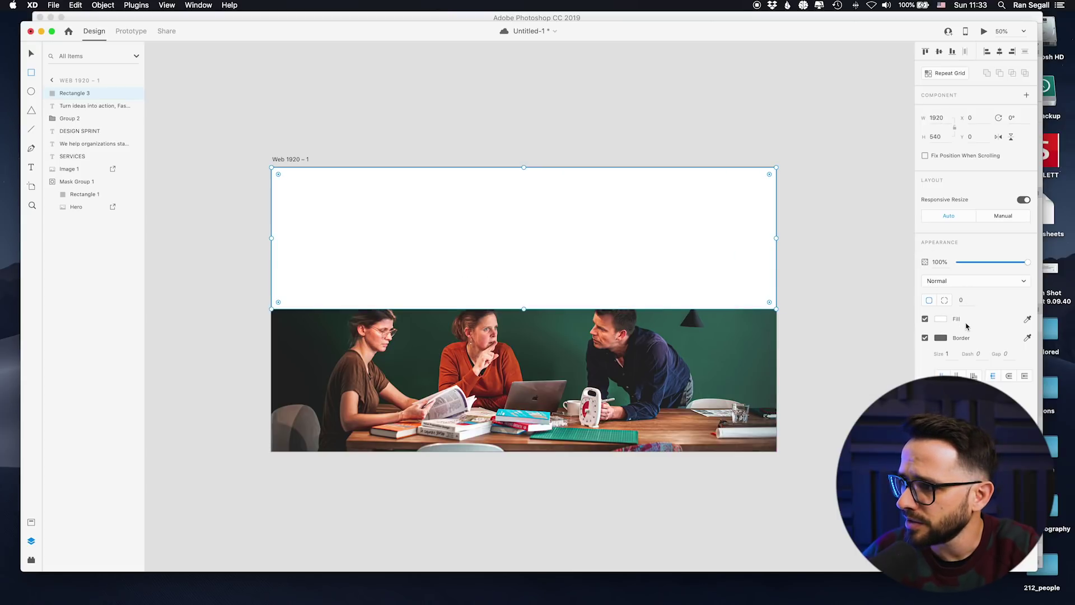
click(953, 317)
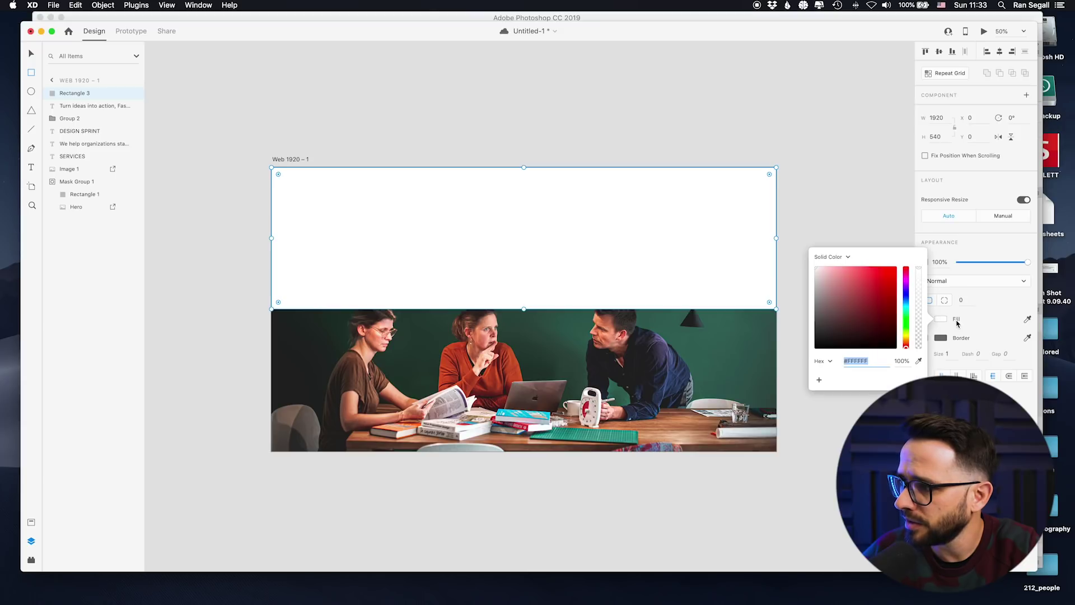
click(832, 257)
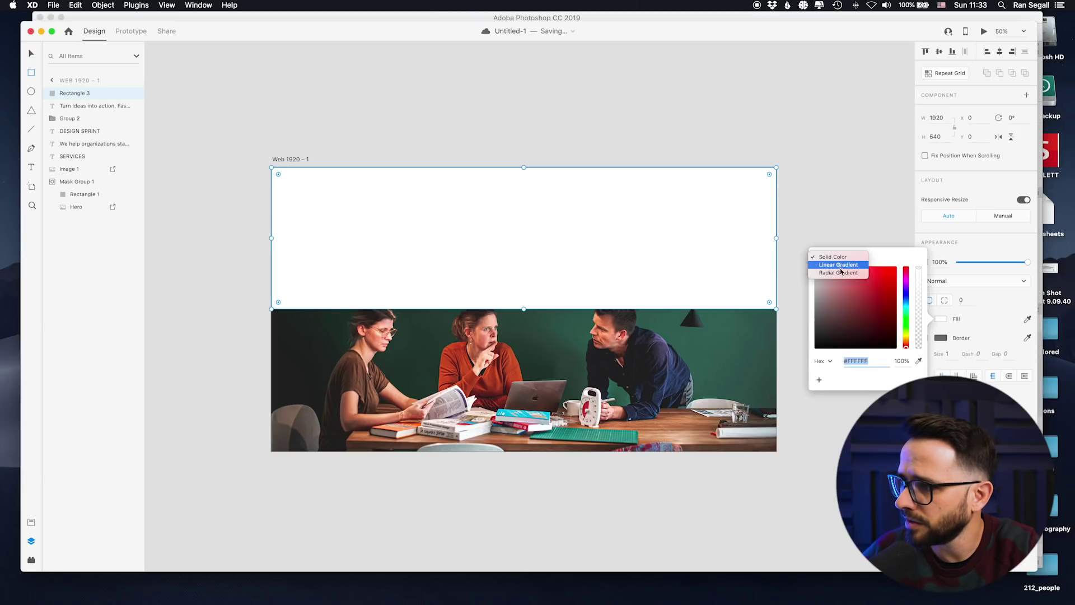
click(844, 265)
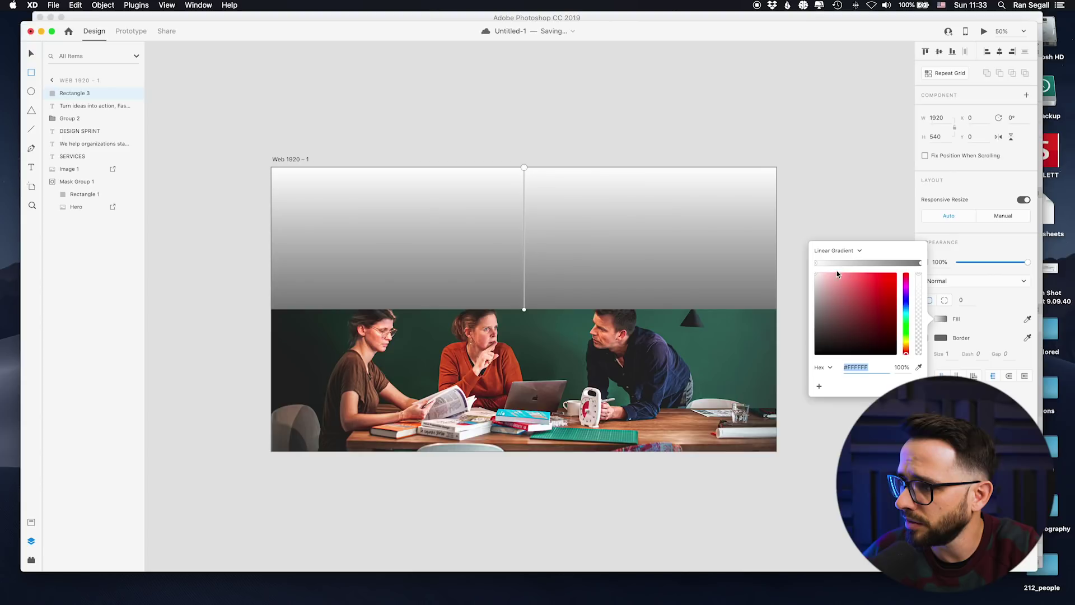
Set both gradient stops to black #000000 and reduce the lower stop's opacity to 1%
mouse_move(884, 285)
mouse_down()
mouse_move(848, 296)
mouse_move(791, 366)
mouse_up()
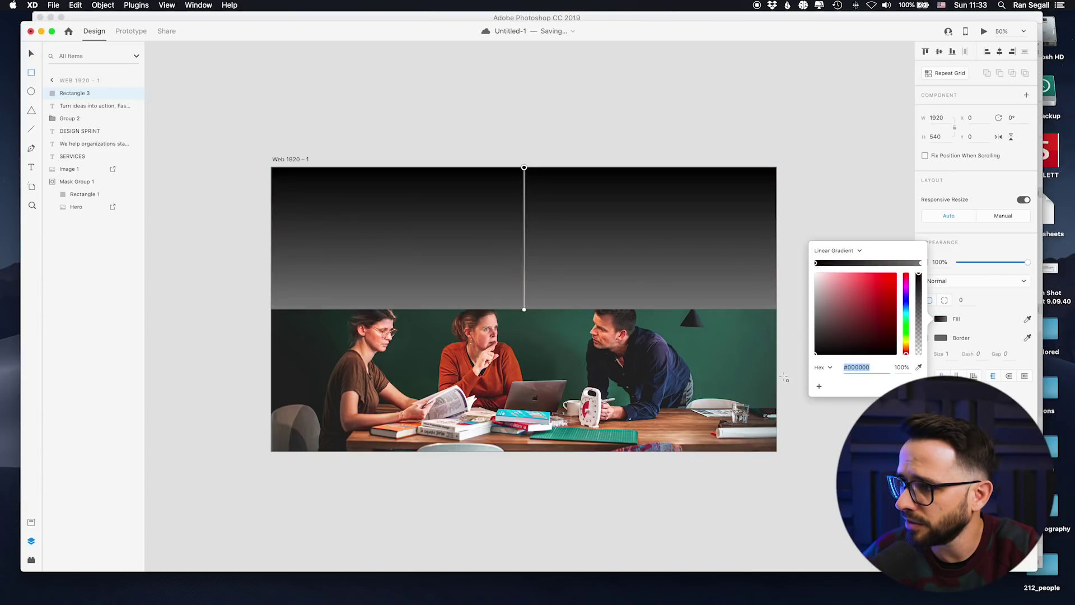
click(922, 263)
drag(819, 313, 874, 334)
drag(918, 278, 918, 361)
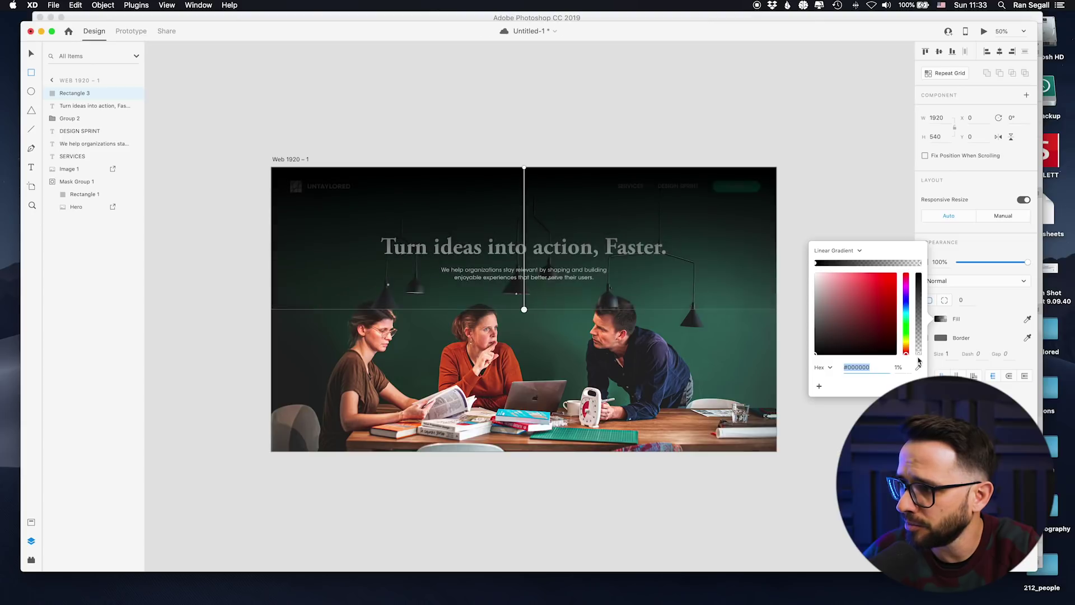
click(811, 229)
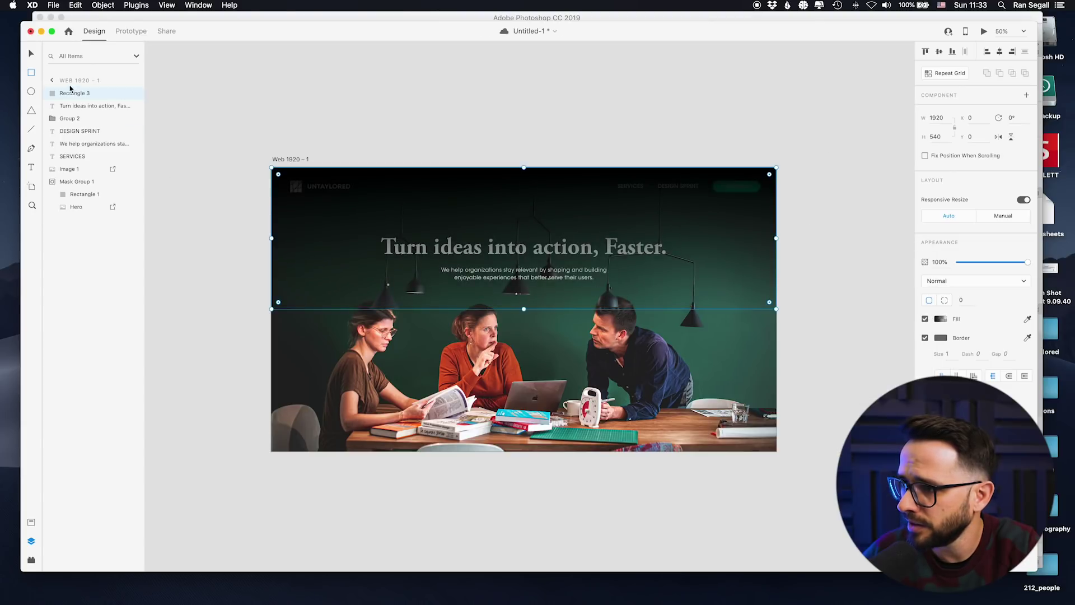
Move the gradient rectangle between Image 1 and Mask Group 1 in the layer order and shorten it to about 524 high
drag(70, 94, 69, 175)
drag(524, 308, 526, 305)
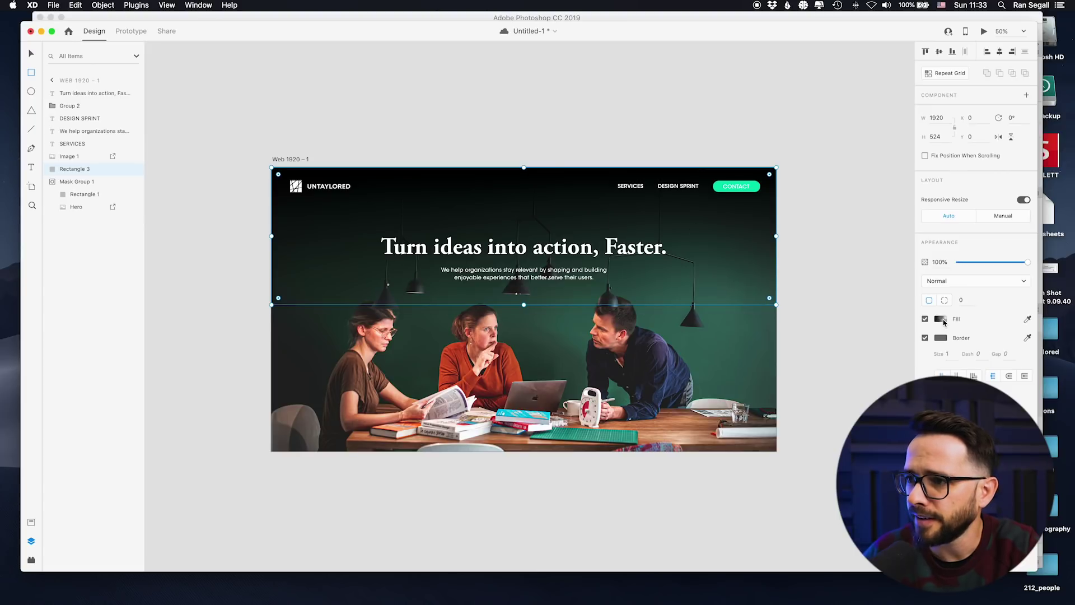
Lower the gradient's top stop to about 21% opacity and add a black stop about 70% along at 22% opacity
click(941, 320)
click(816, 264)
drag(920, 295, 918, 340)
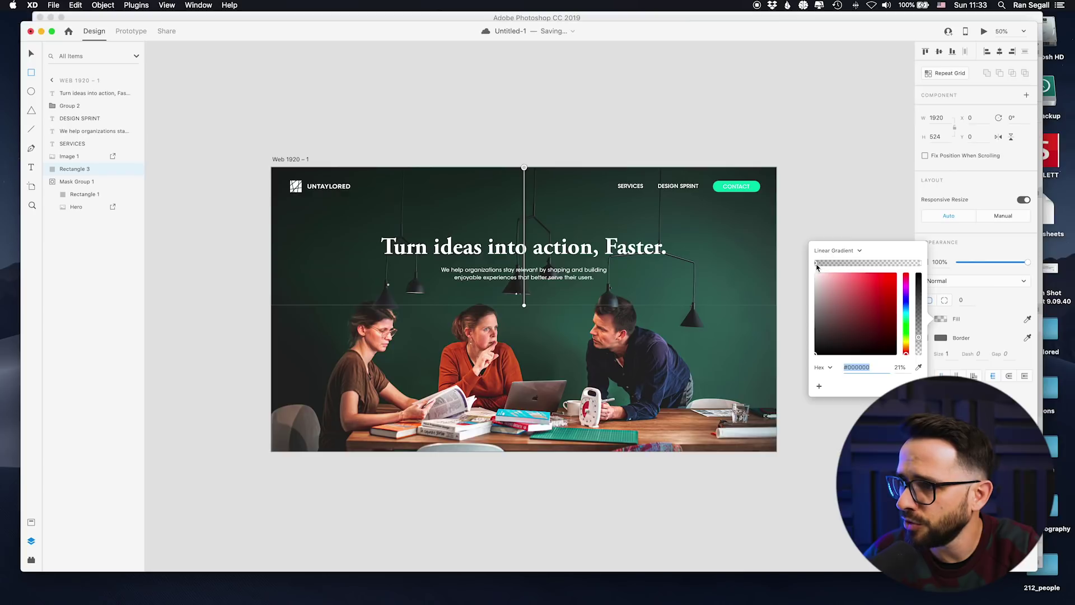
drag(847, 264, 889, 264)
drag(921, 345, 922, 339)
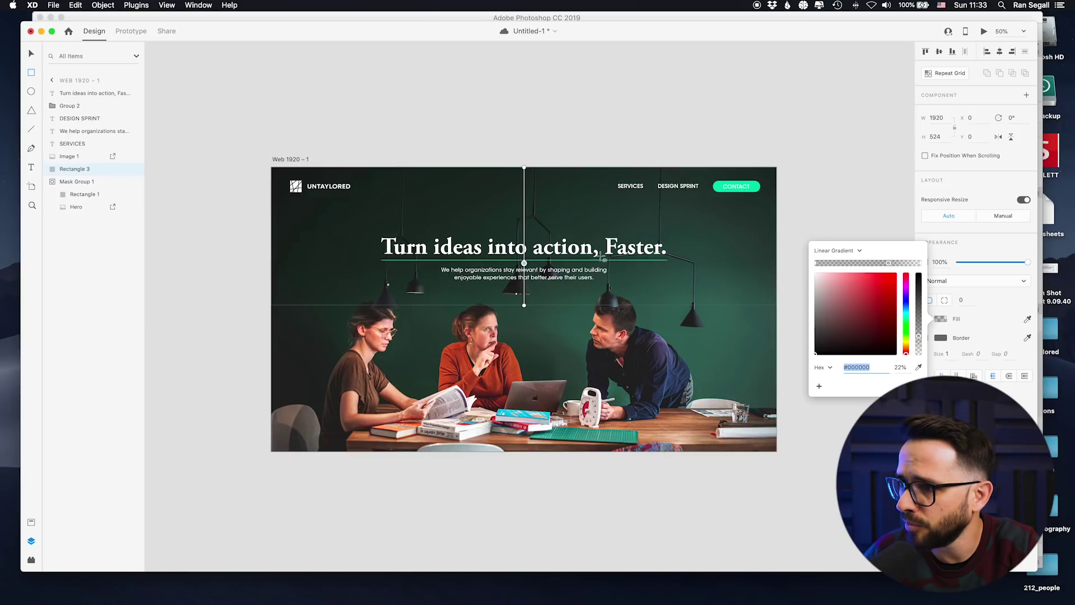
click(929, 240)
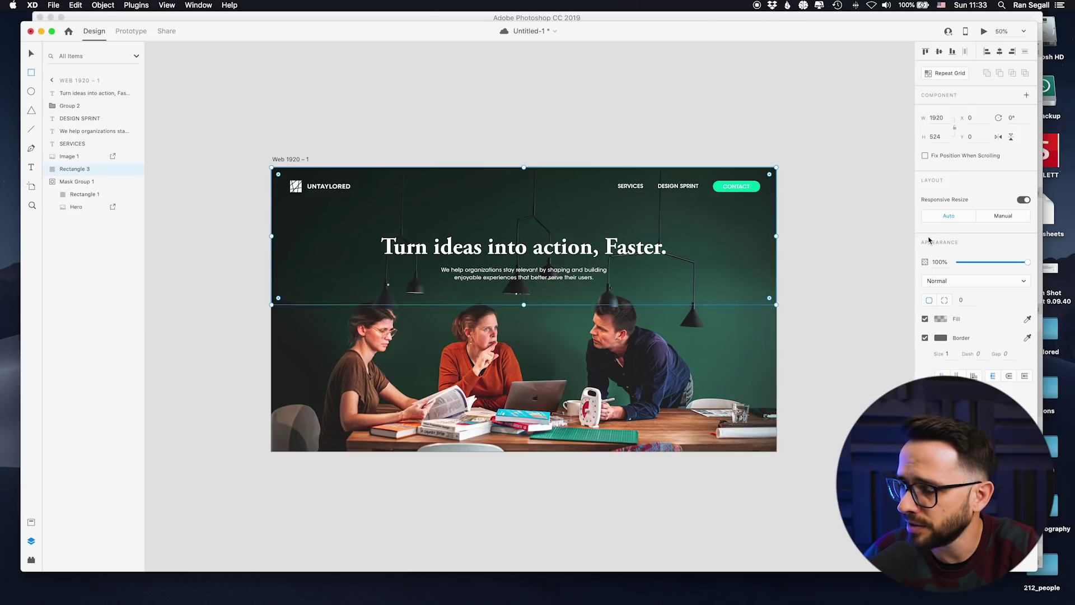
Remove the border from the gradient rectangle and deselect it
click(236, 236)
key(v)
click(767, 301)
click(923, 339)
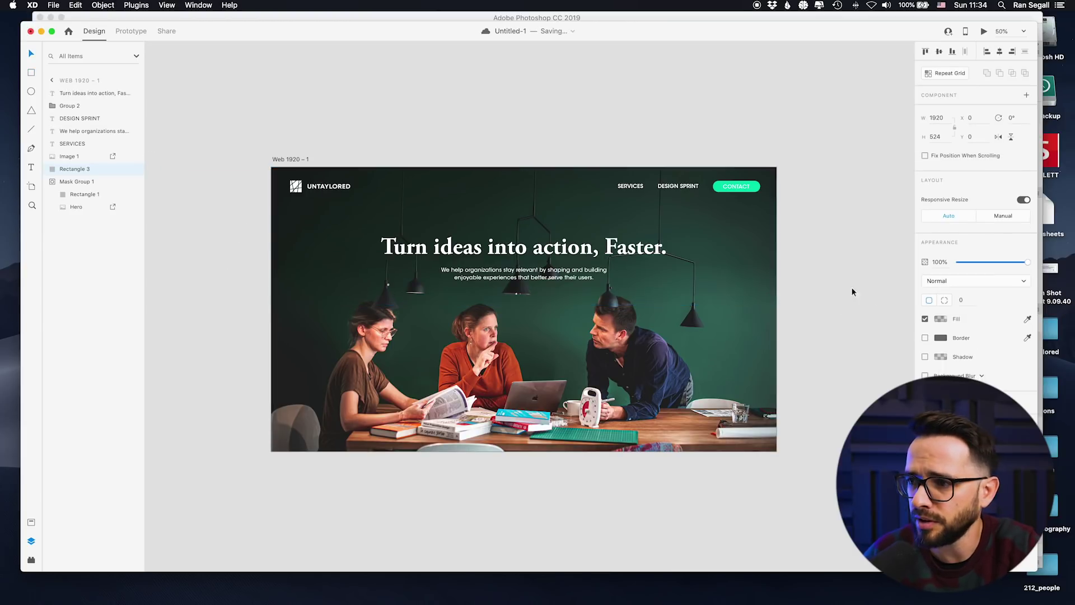
click(848, 287)
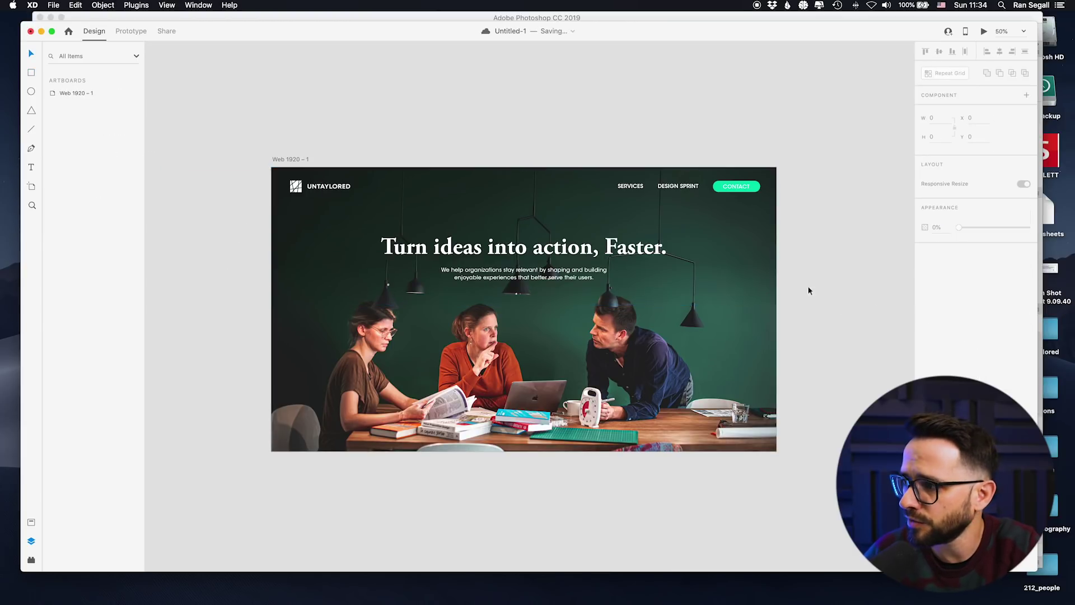
Hide and show the gradient rectangle repeatedly to compare the hero with and without the dark overlay
click(359, 272)
click(135, 169)
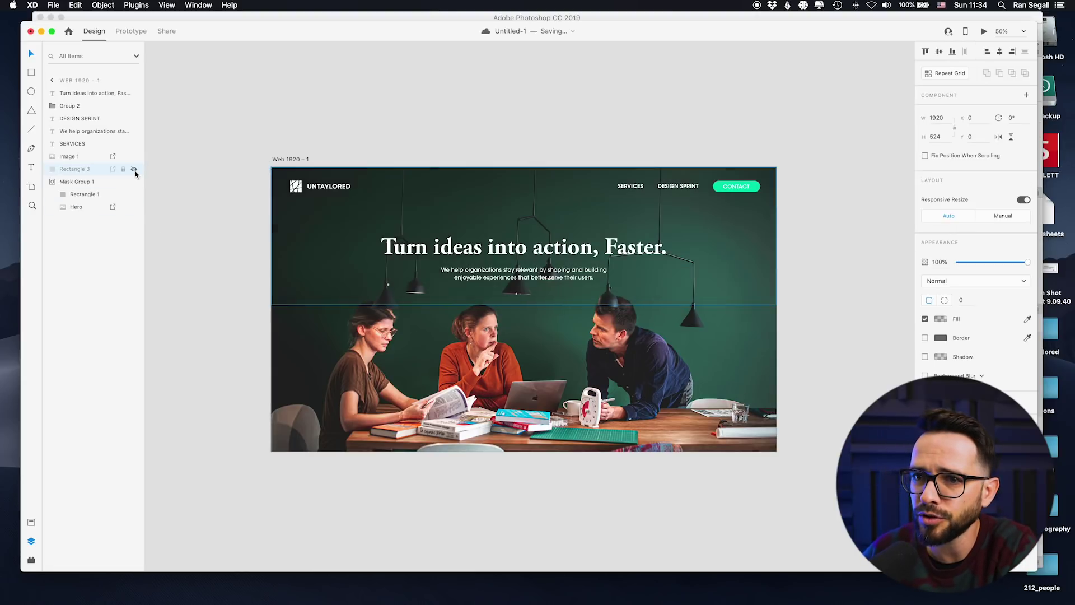
click(135, 170)
click(135, 171)
click(134, 171)
click(134, 171)
click(134, 170)
click(135, 170)
click(135, 170)
click(134, 170)
click(134, 170)
click(202, 192)
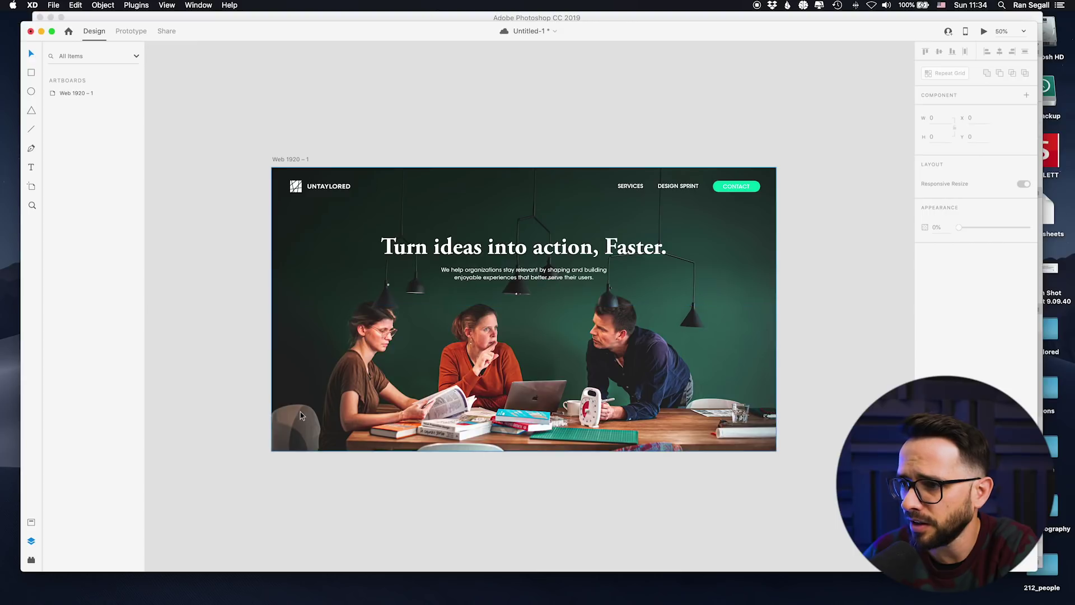
scroll(186, 246, right, 3)
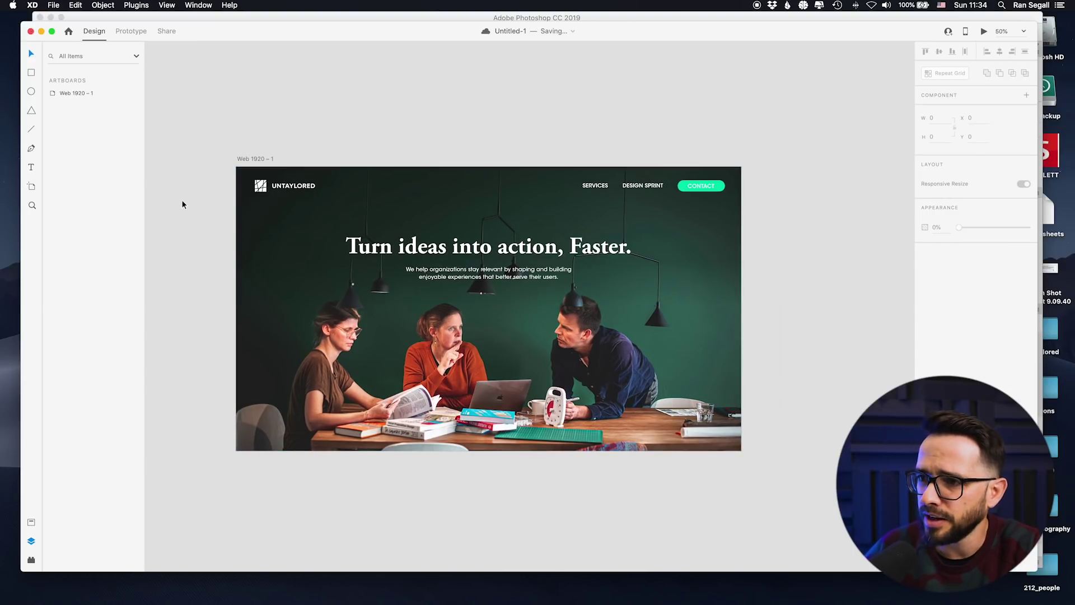
Duplicate the header's CONTACT button and place the copy centred below the supporting paragraph
key(super+equal)
click(799, 130)
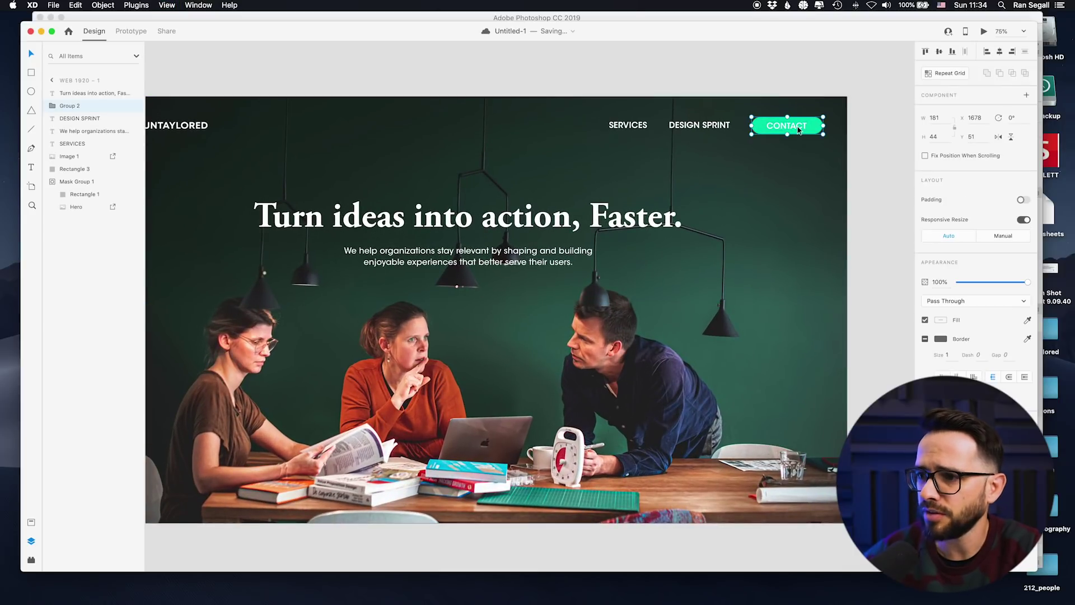
drag(815, 127, 496, 293)
drag(347, 261, 401, 282)
click(536, 66)
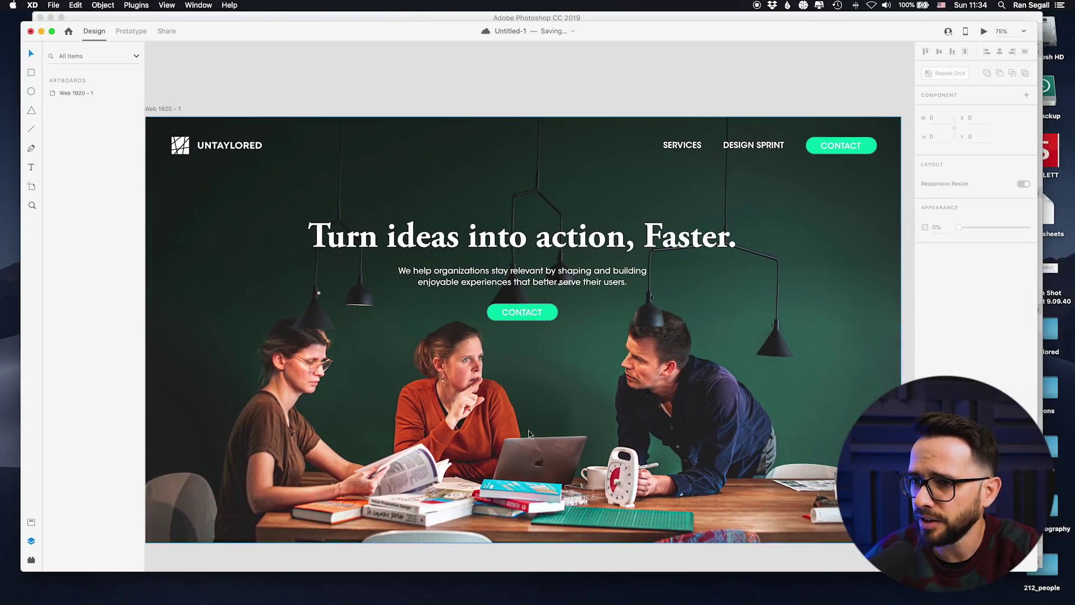
Move the supporting paragraph and the duplicated button slightly up toward the headline
drag(514, 284, 514, 281)
click(520, 304)
click(519, 313)
drag(521, 319, 512, 312)
Change the label of the duplicated hero button to BOOK A CALL
double_click(511, 312)
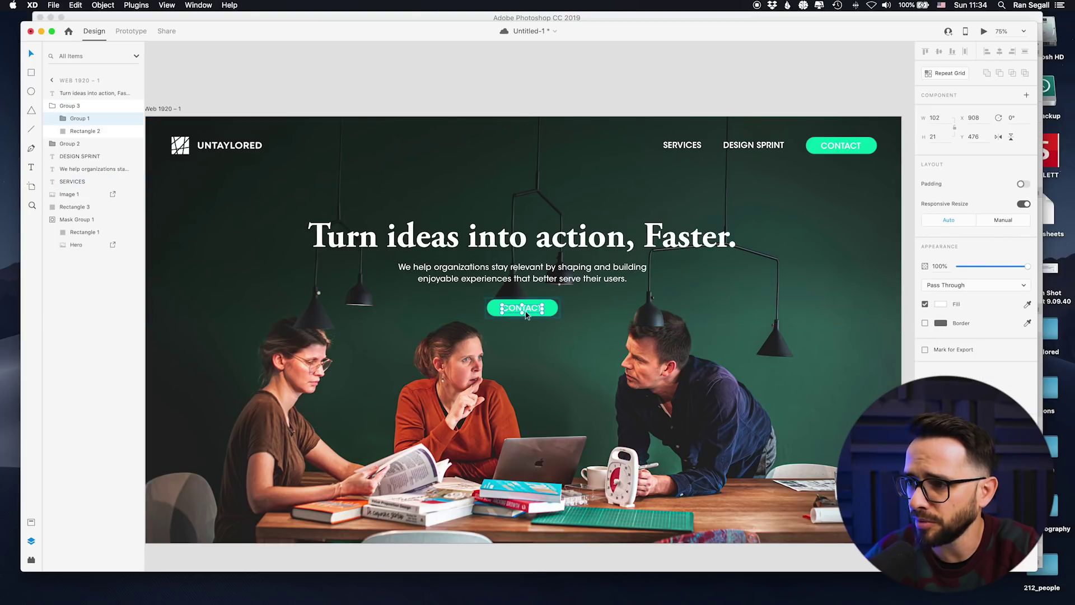
double_click(517, 310)
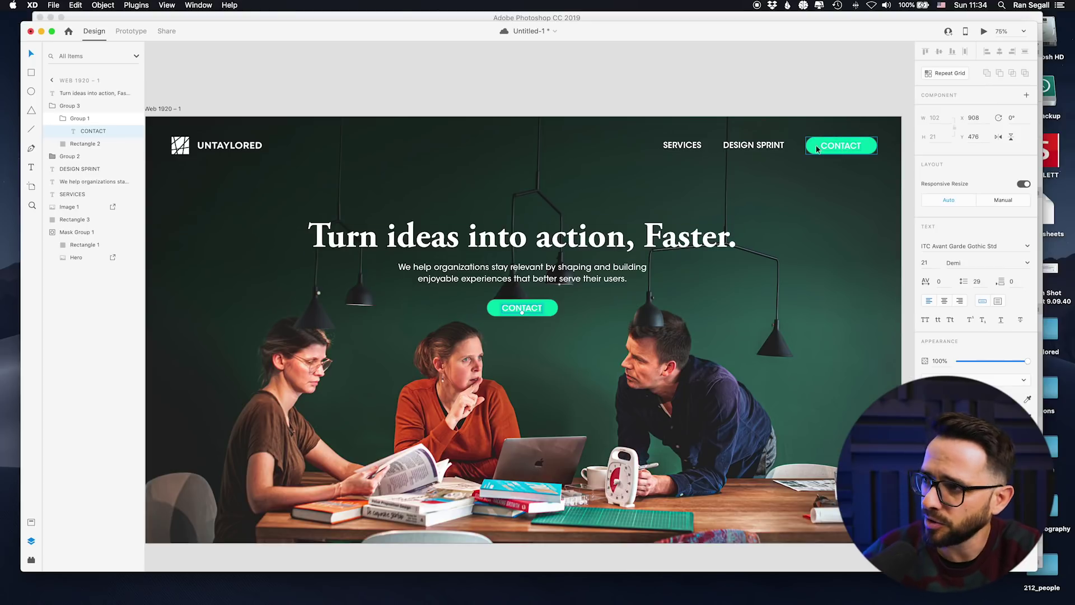
double_click(515, 310)
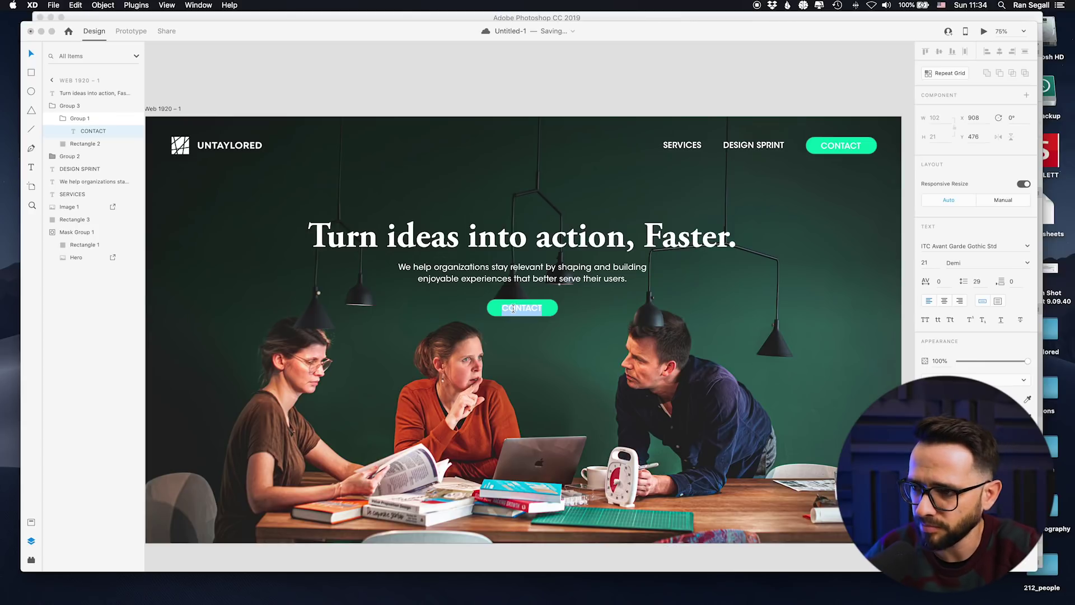
text(SH)
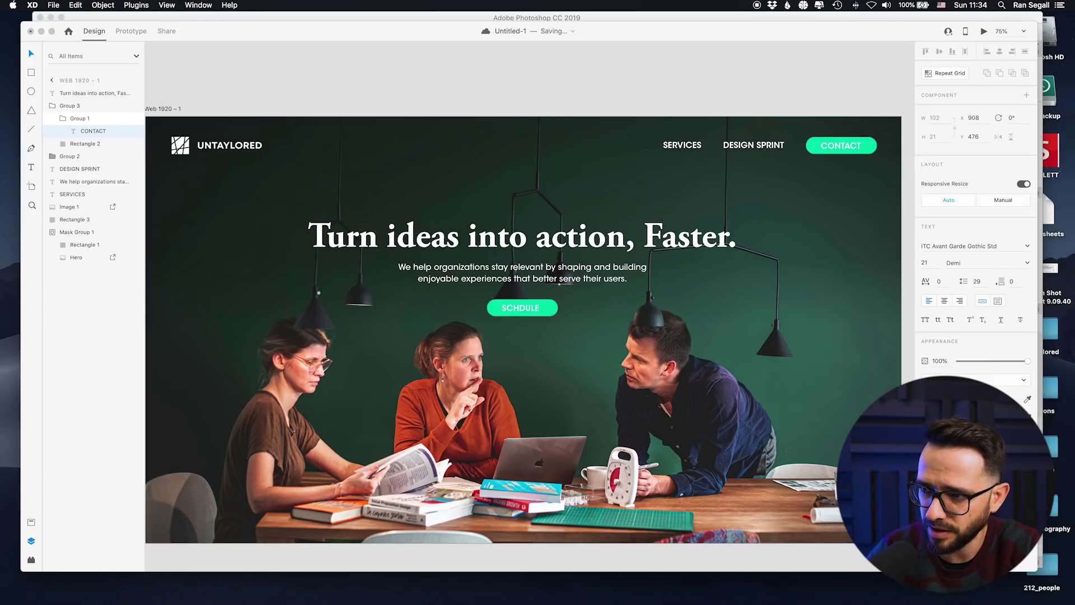
double_click(517, 305)
text(BOOK A CALL)
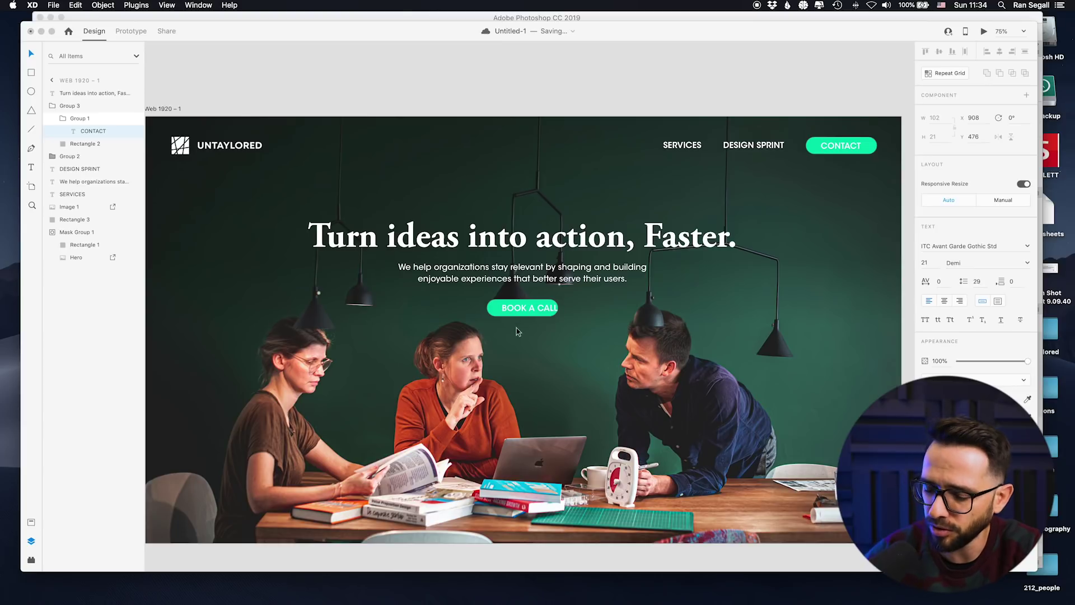
Enlarge the hero button's green background to about 216 by 56, keeping the BOOK A CALL label centred
click(554, 312)
drag(559, 307, 535, 311)
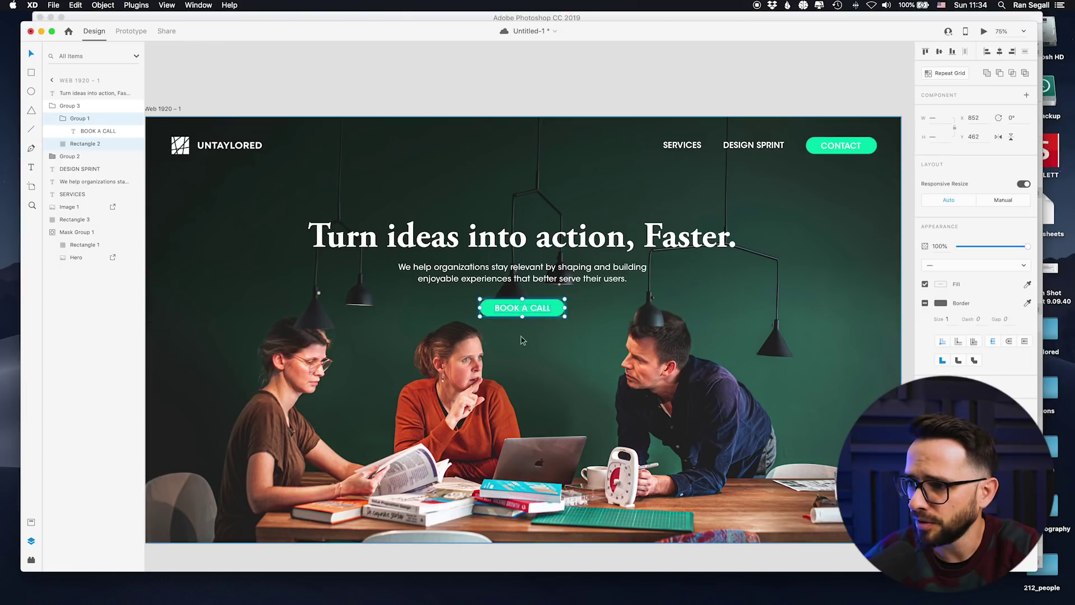
click(536, 185)
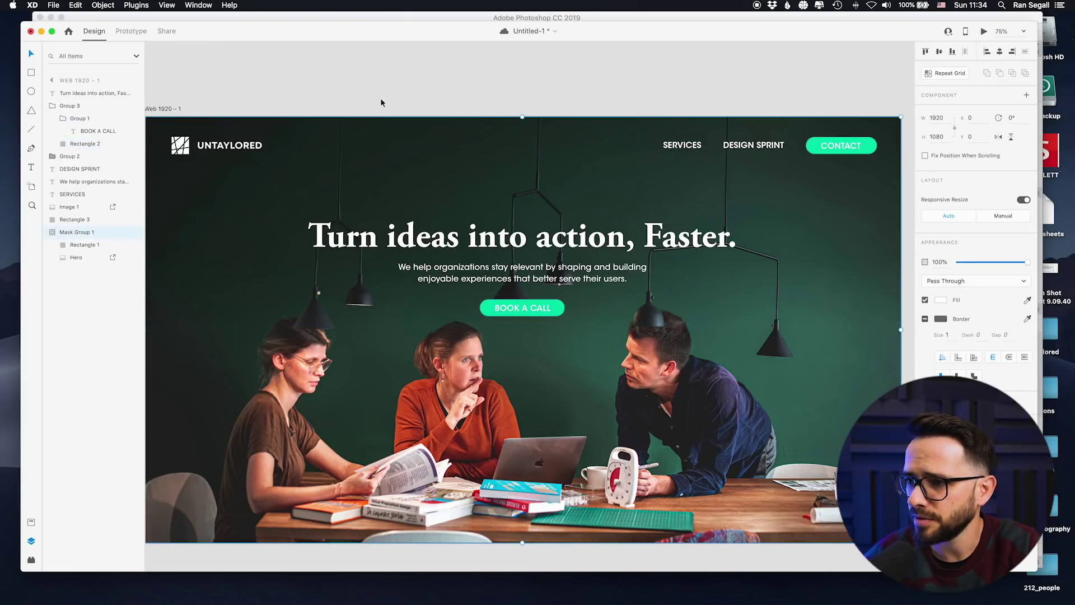
drag(371, 202, 375, 171)
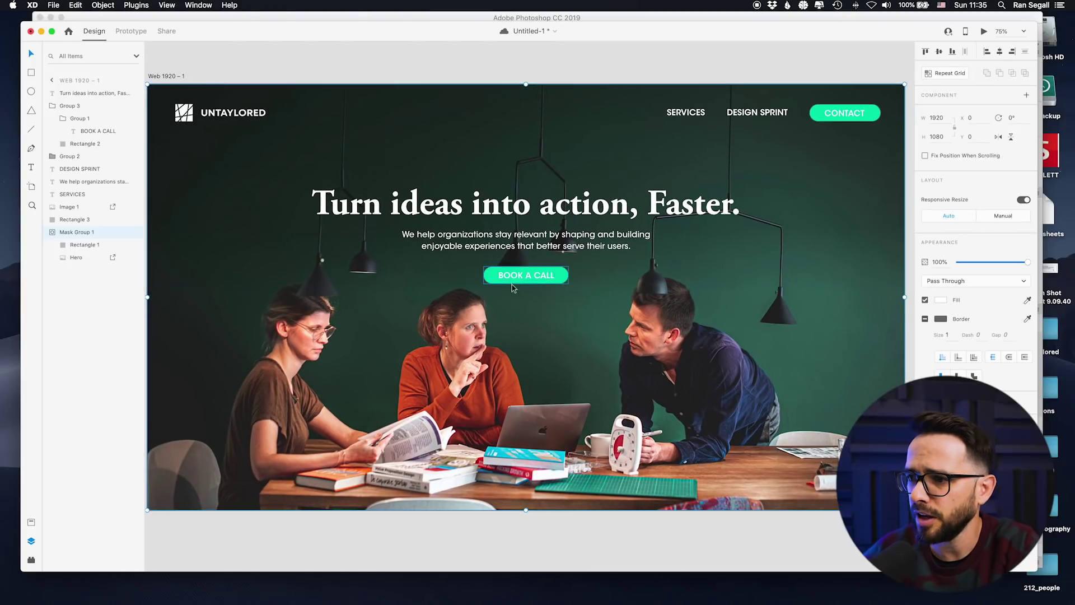
drag(519, 276, 527, 260)
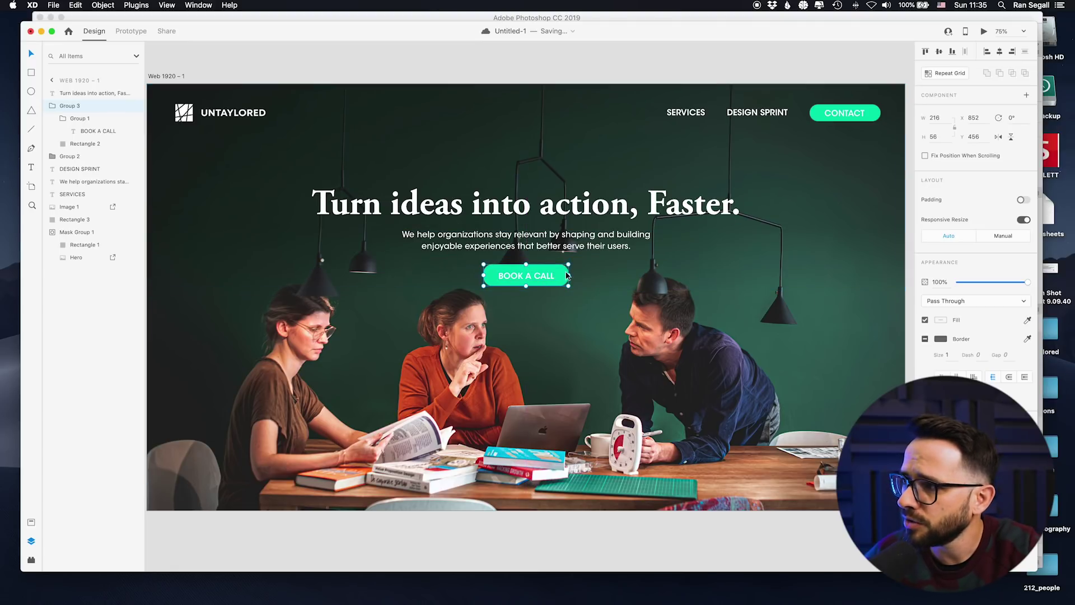
Set the corner radius of the BOOK A CALL button's background rectangle to 100
double_click(558, 272)
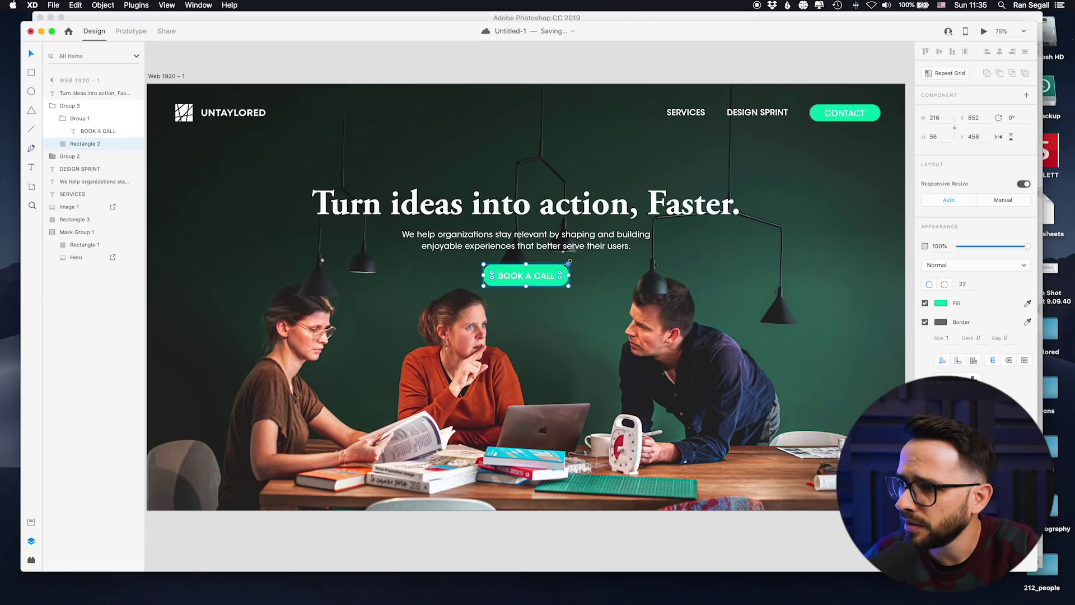
key(Escape)
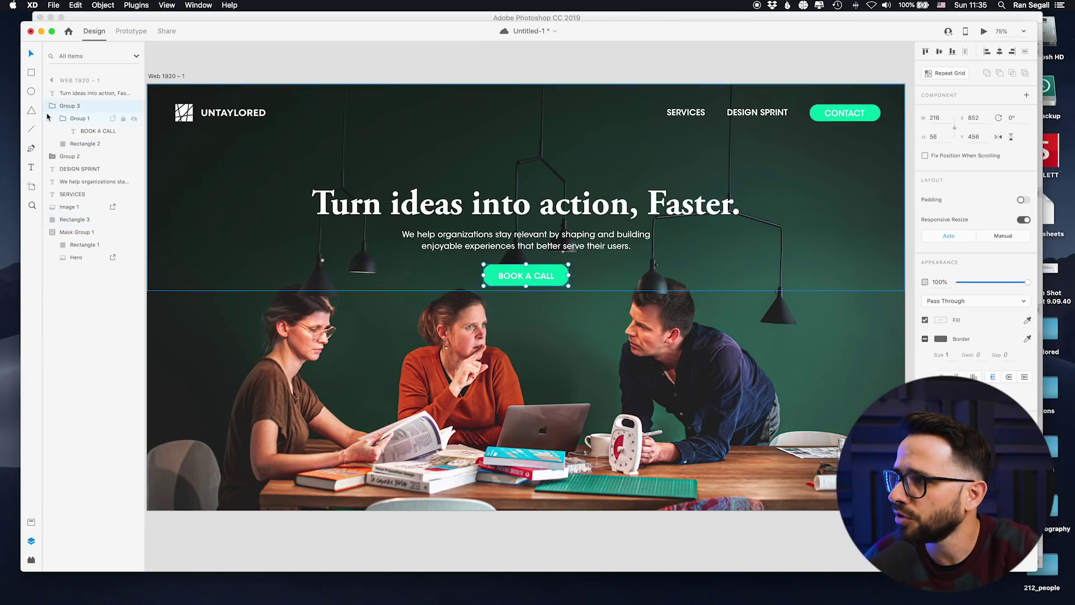
click(83, 144)
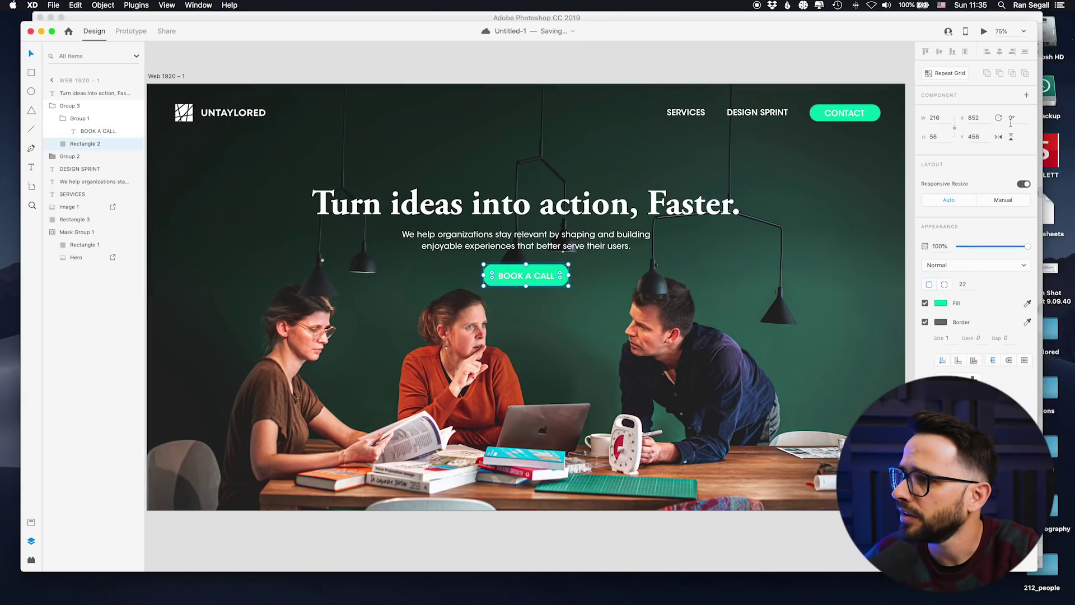
click(946, 285)
click(930, 285)
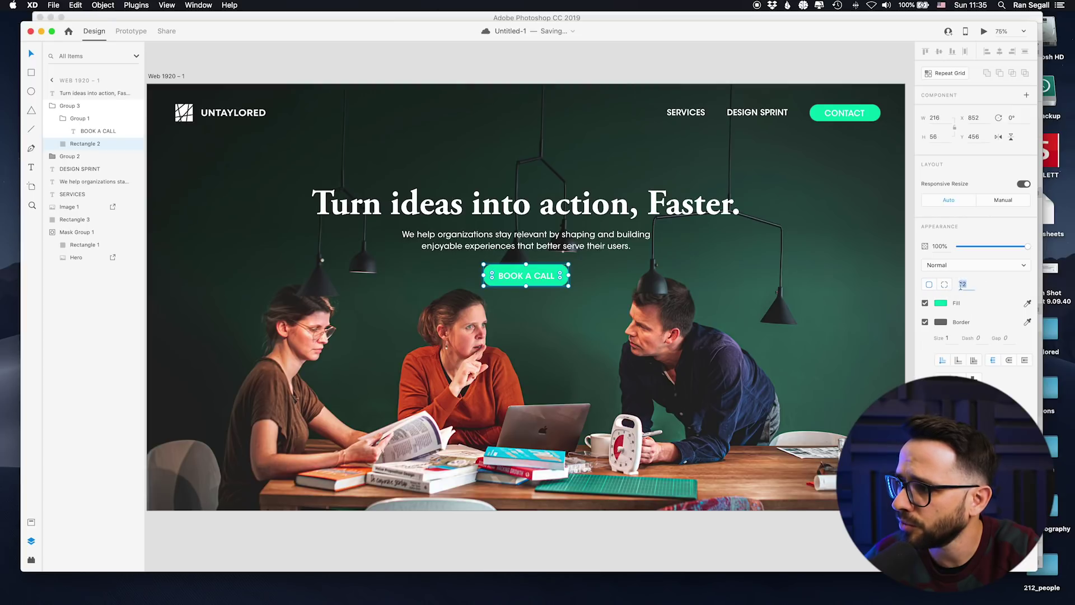
text(100)
key(Return)
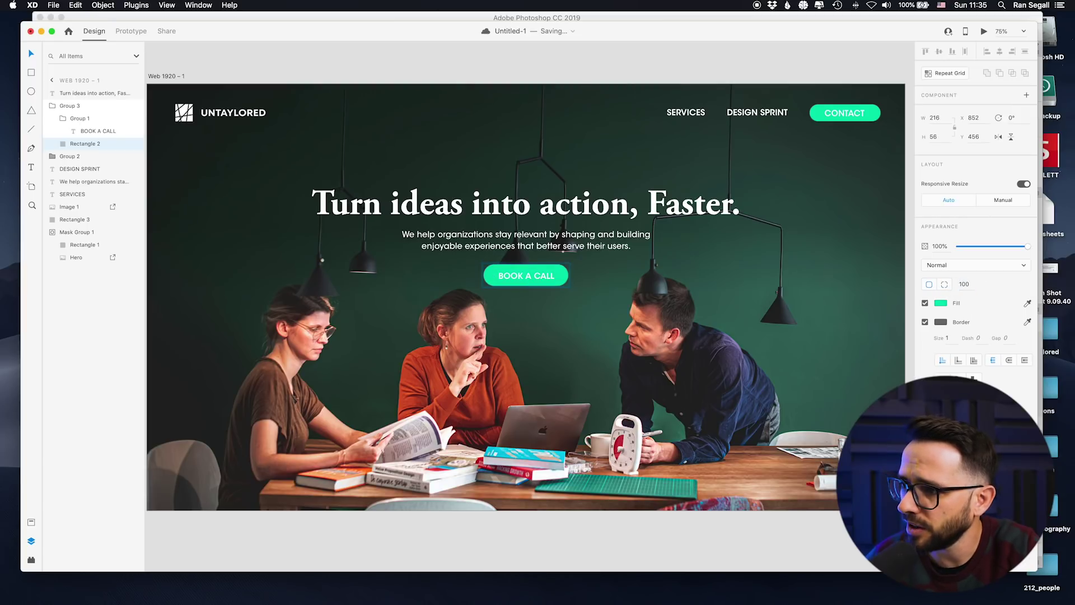
Nudge the BOOK A CALL button group up to Y 455 and deselect it
click(832, 258)
click(546, 276)
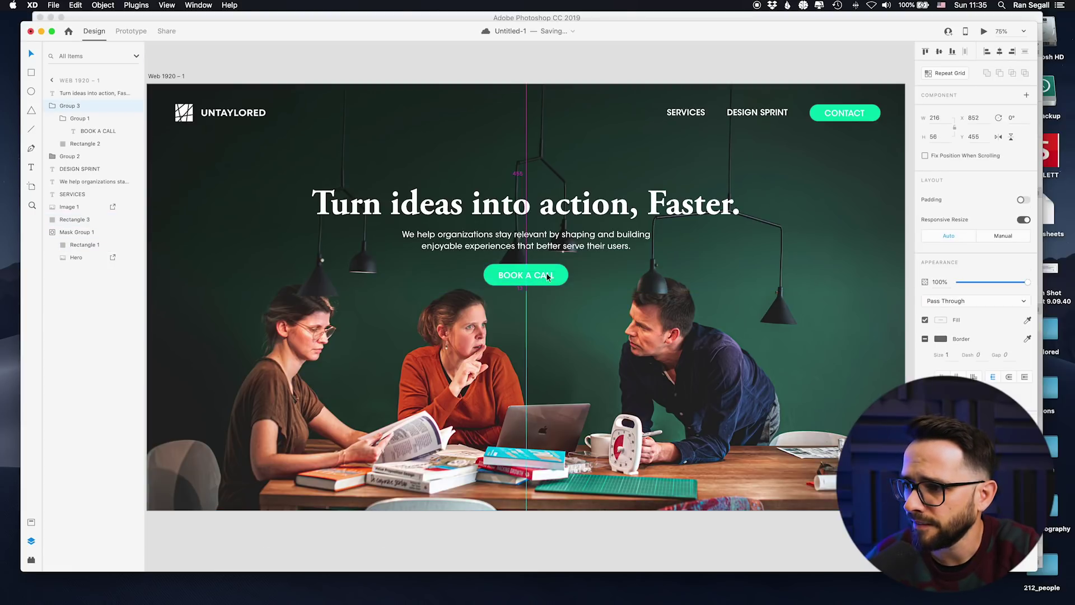
click(88, 132)
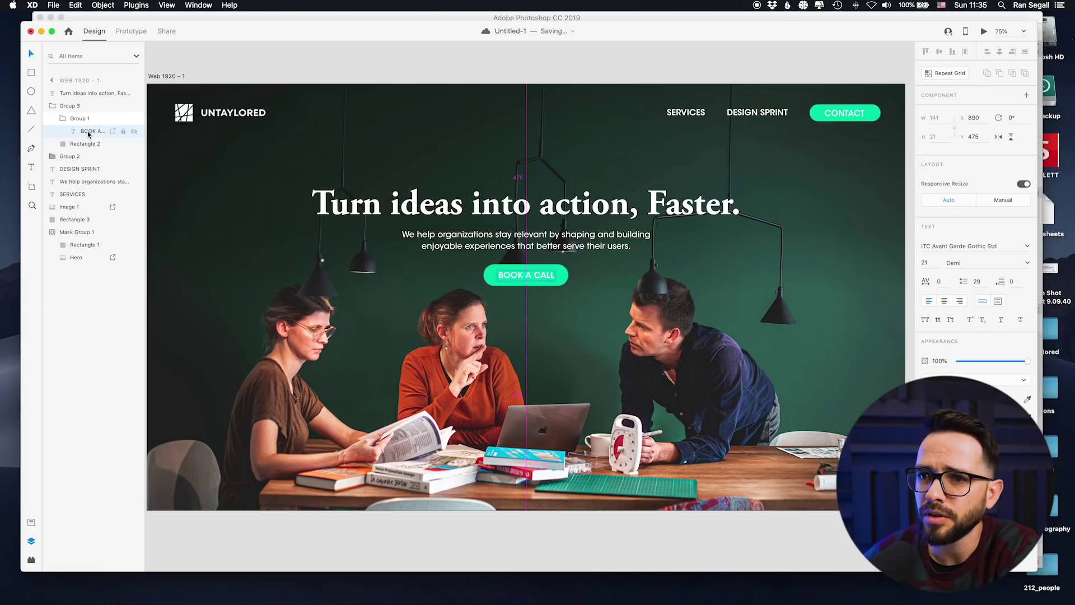
key(Escape)
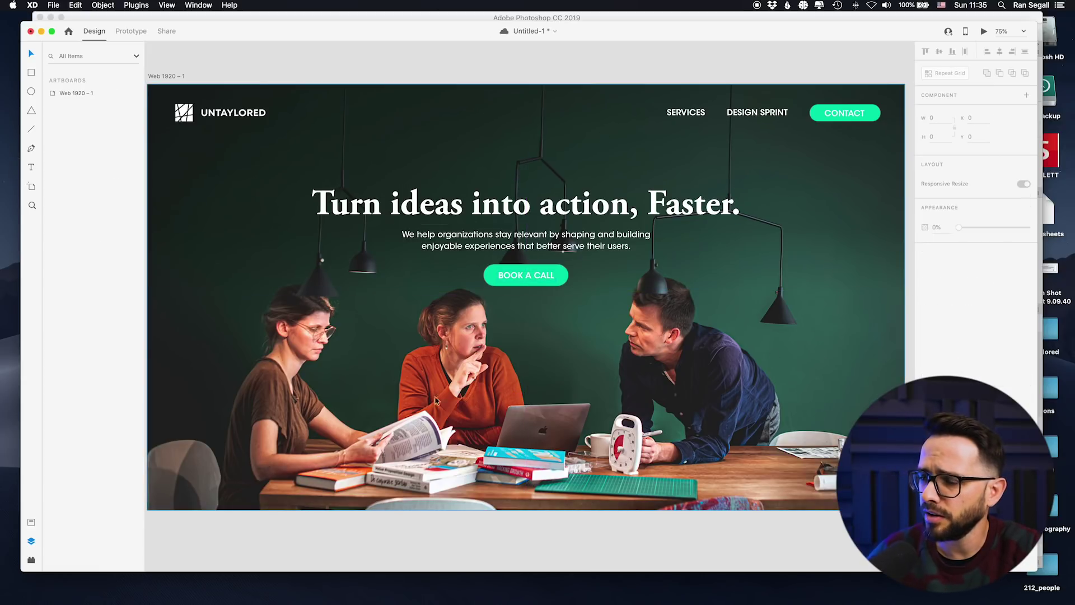
Switch to Chrome and look over the hero of the current untaylored.com homepage
key(super+Tab)
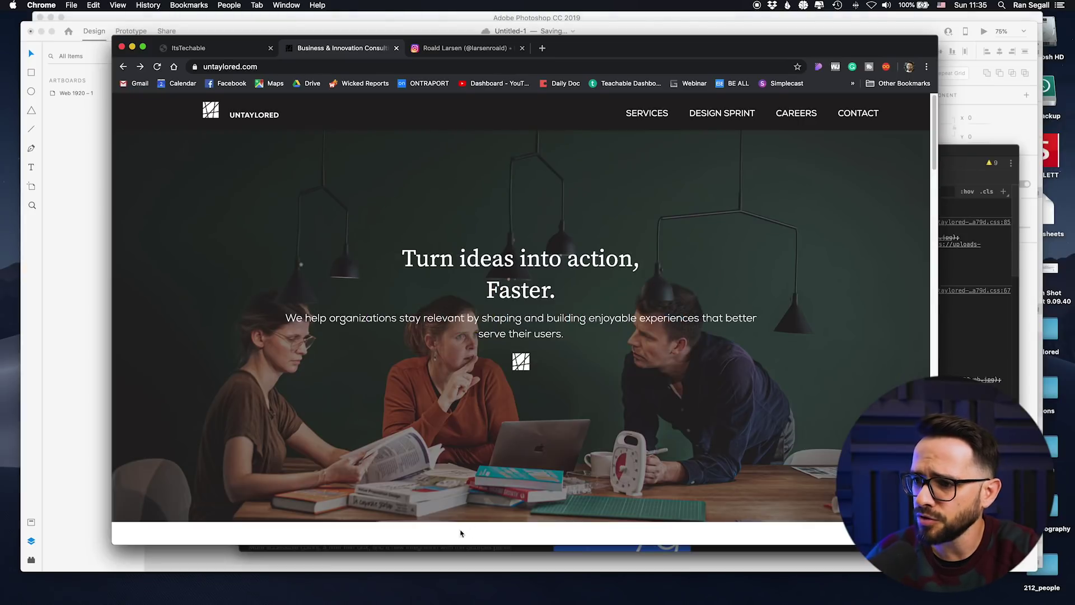
scroll(476, 490, down, 1)
scroll(504, 526, up, 1)
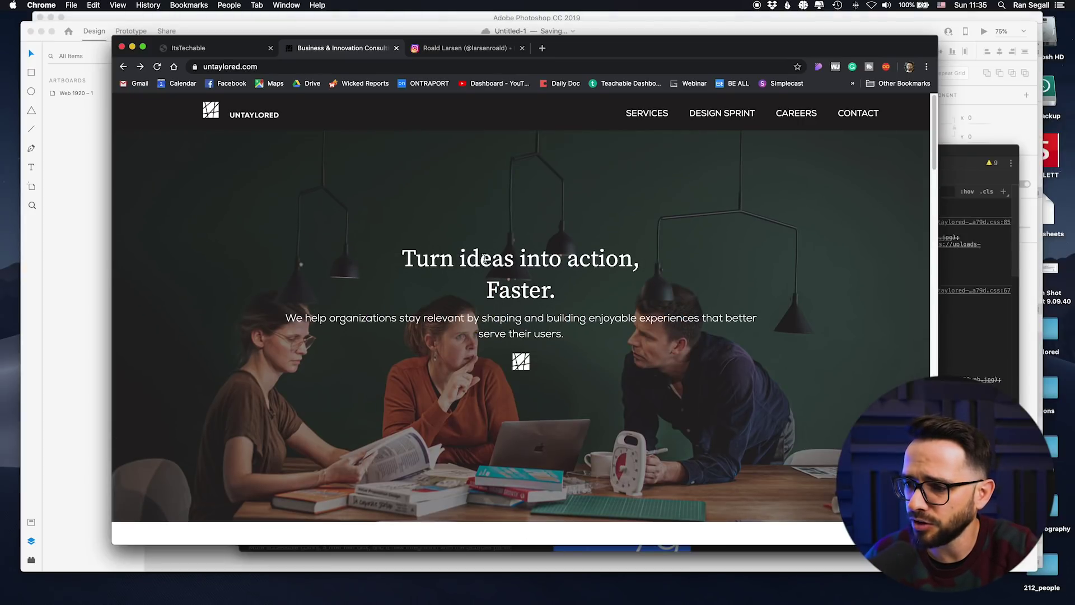
Open iconfinder.com in a new Chrome tab
key(super+Tab)
key(super+Tab)
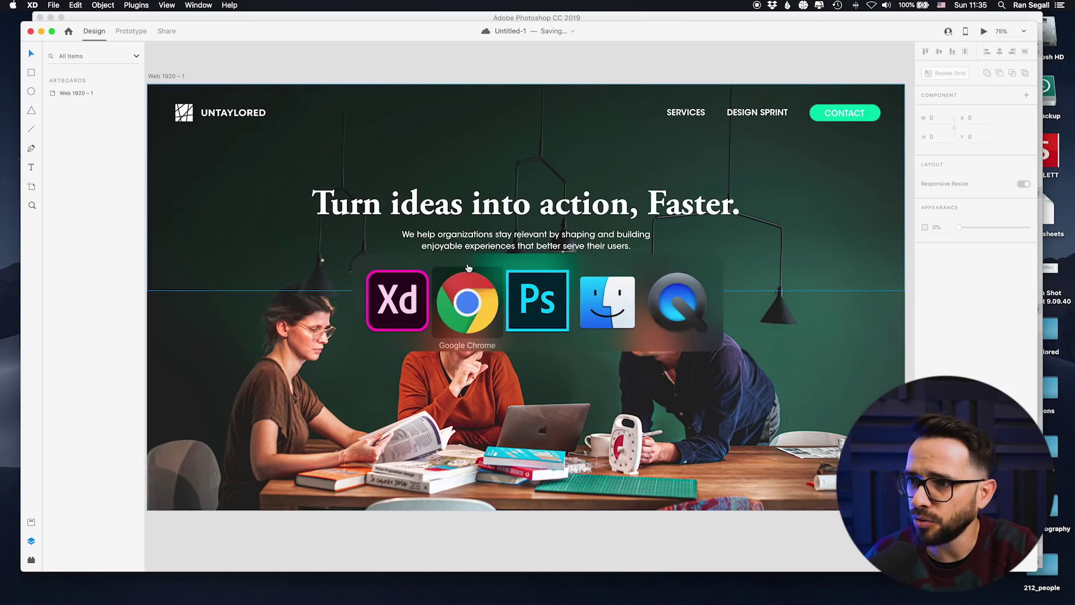
click(542, 48)
text(icon)
key(Return)
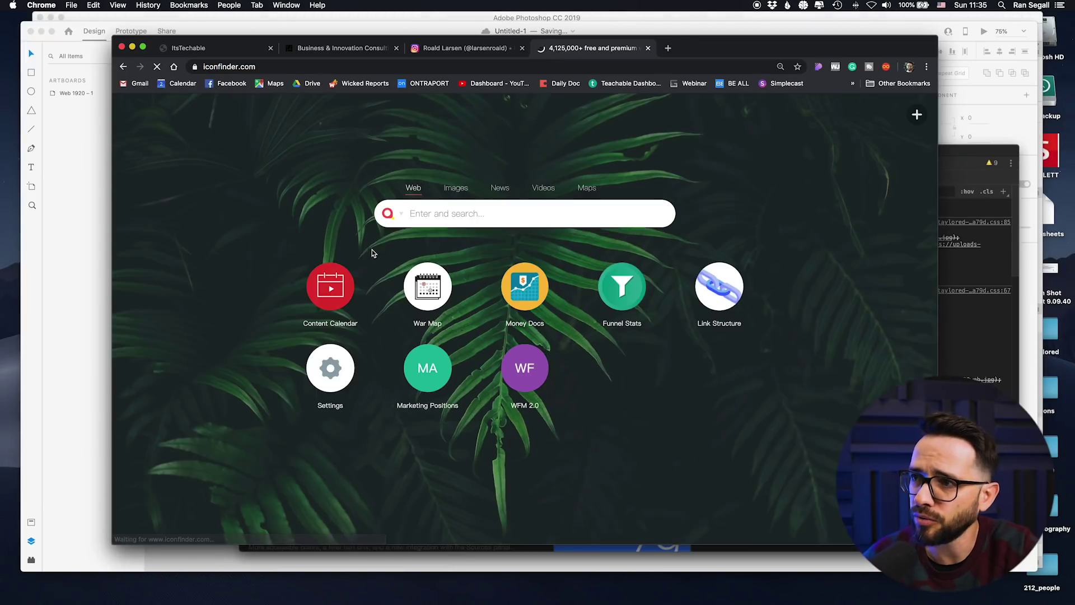
Search Iconfinder for free "scroll" icons, limit the format to vector and look through the results
text(scro)
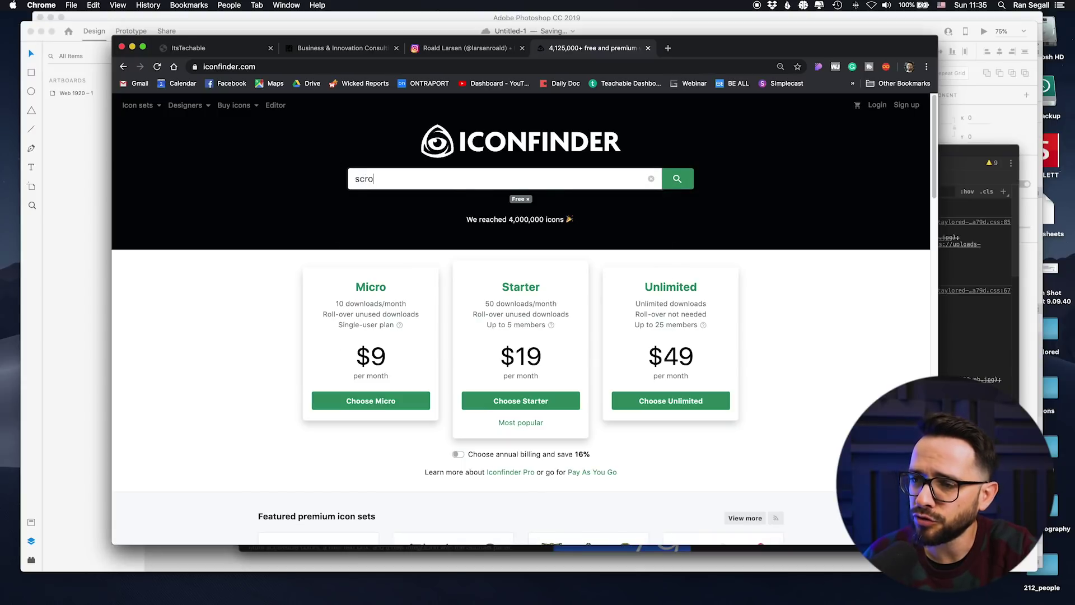
text(ll)
key(Return)
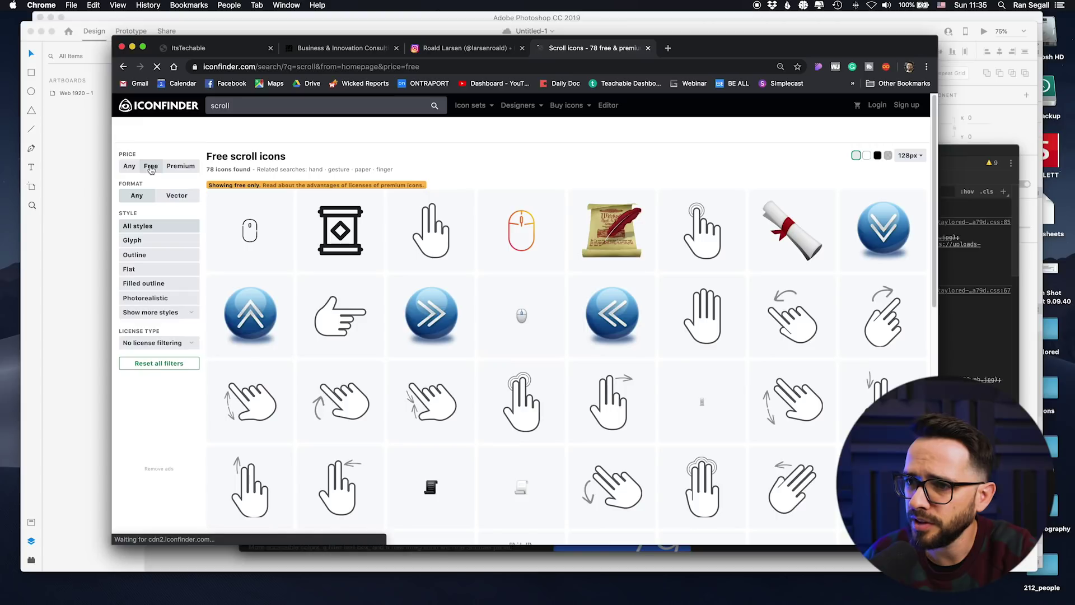
click(170, 196)
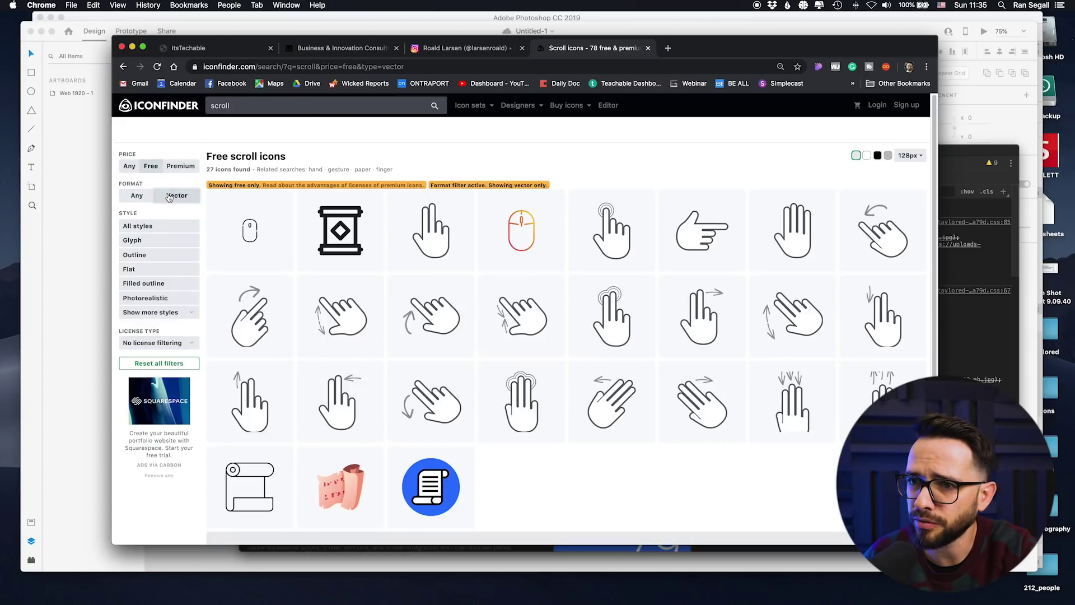
scroll(250, 239, down, 3)
scroll(250, 239, up, 3)
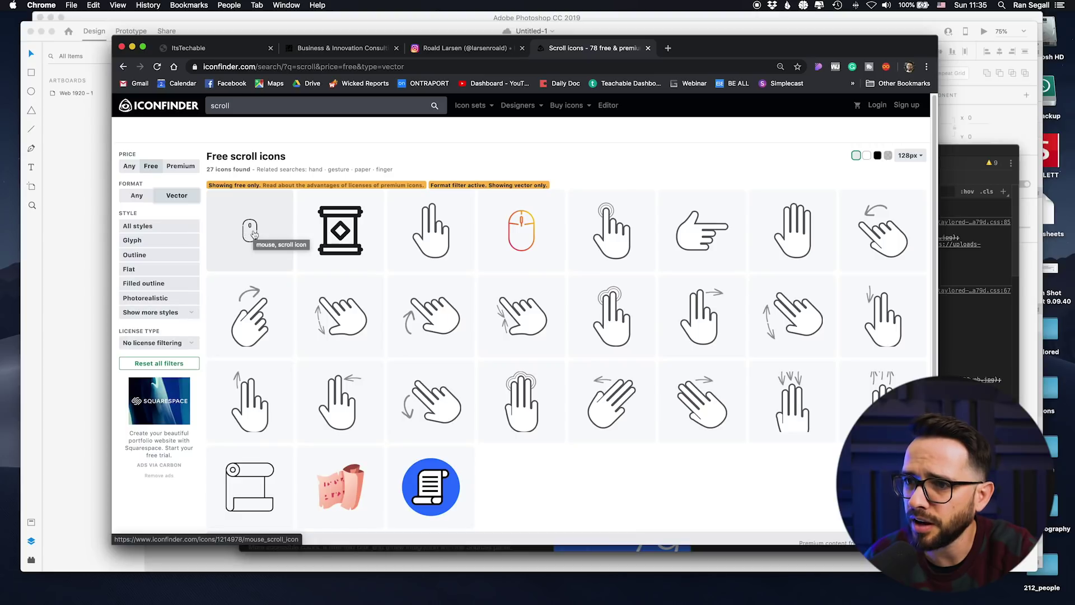
Download the outlined mouse scroll icon as an SVG into the untaylored folder
click(246, 232)
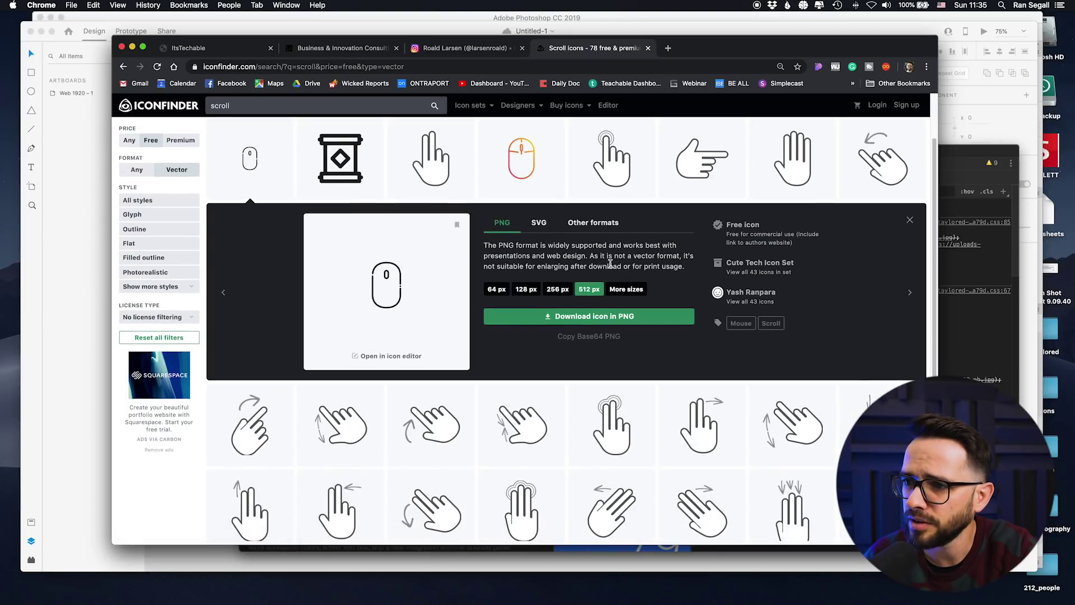
click(534, 223)
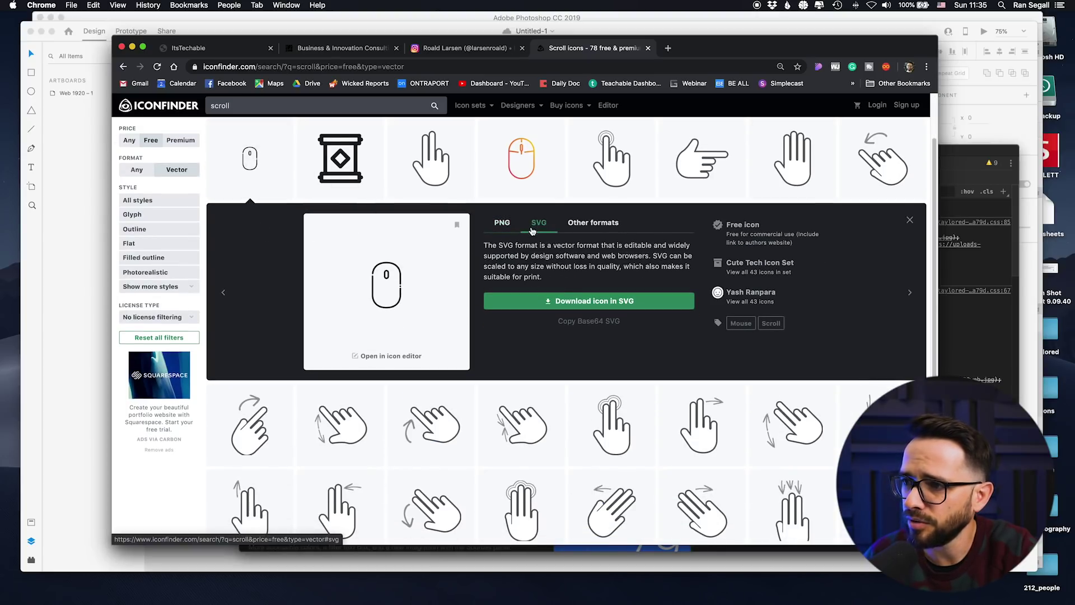
click(563, 304)
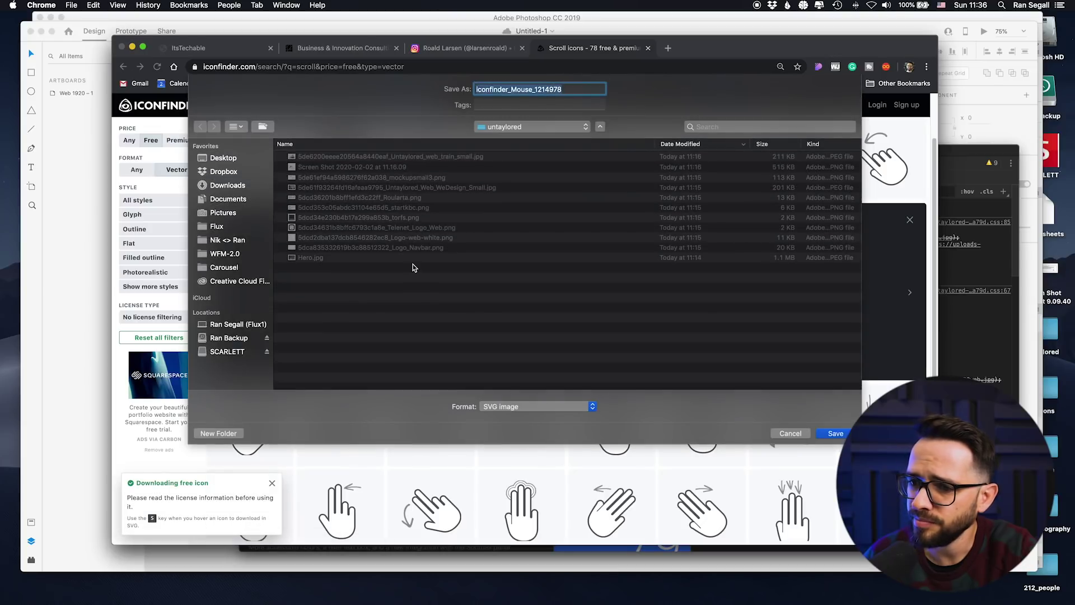
click(833, 433)
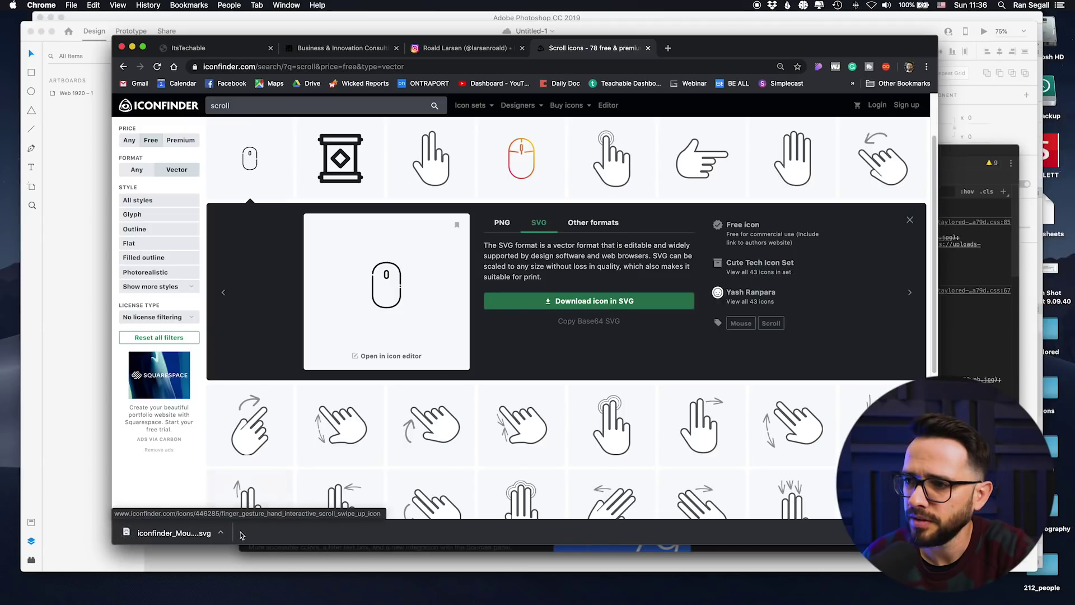
Reveal the downloaded iconfinder_Mouse_1214978.svg in Finder and try to carry it over to the Adobe XD design
click(221, 533)
click(255, 575)
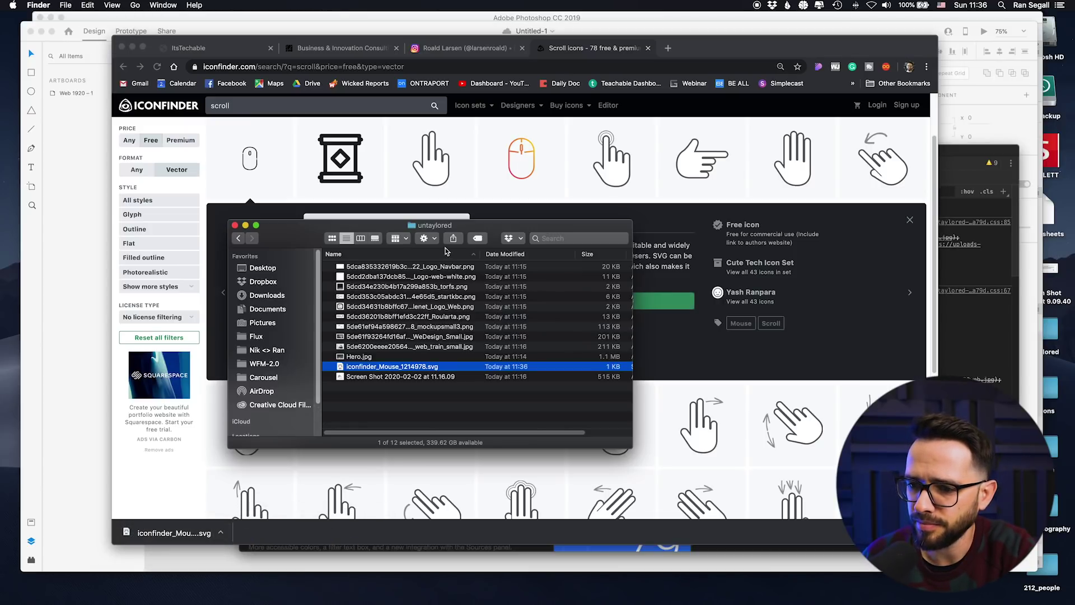
drag(383, 367, 98, 324)
key(super+Tab)
key(super+Tab)
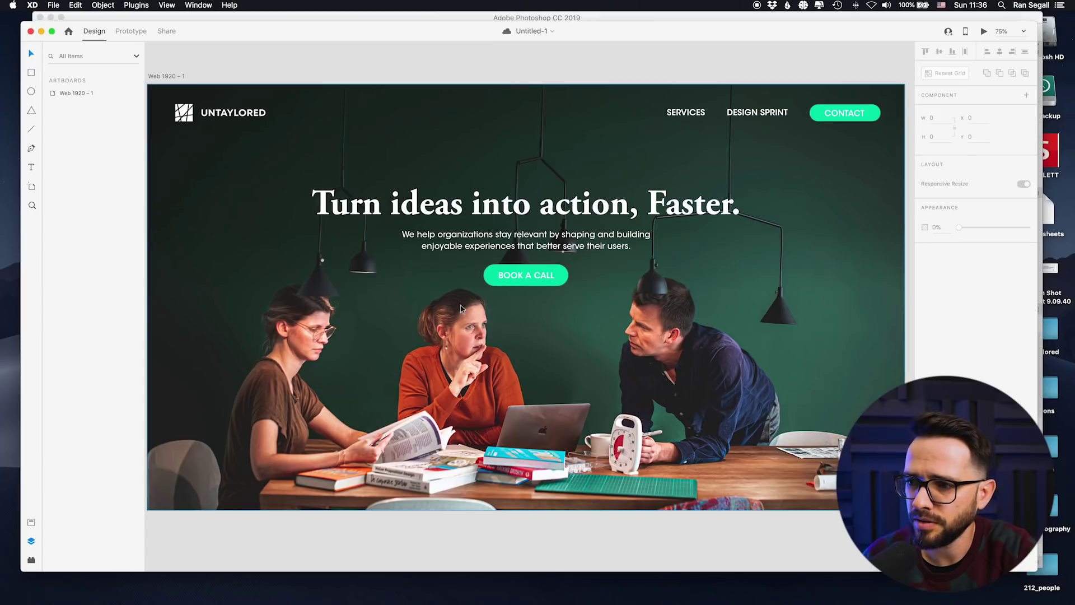
Try to bring iconfinder_Mouse_1214978.svg from Finder onto the hero artboard
click(252, 140)
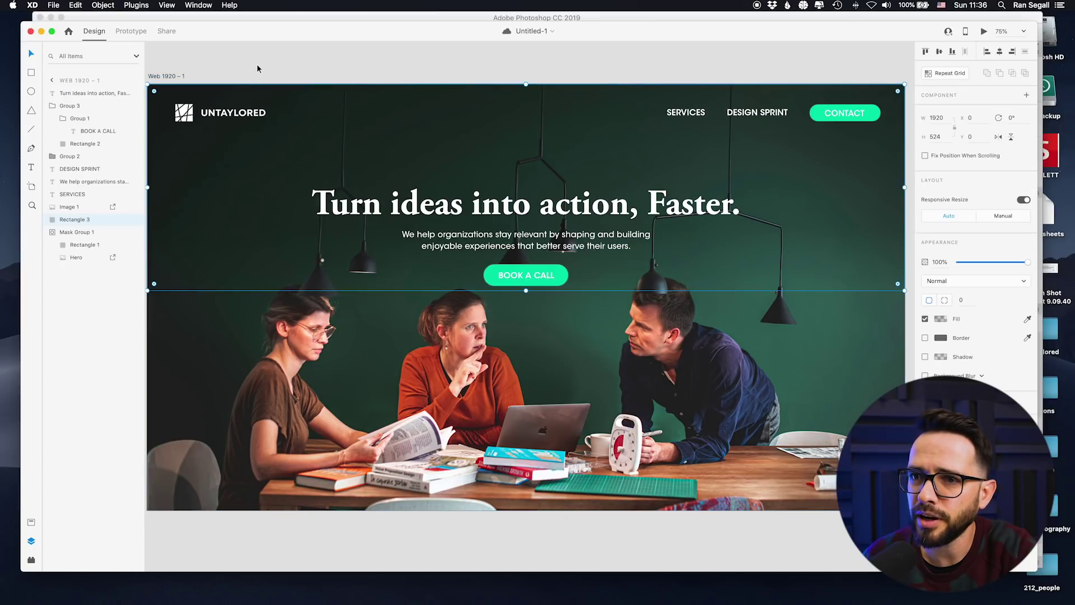
scroll(484, 392, down, 5)
scroll(484, 392, up, 5)
click(485, 405)
key(super+Tab)
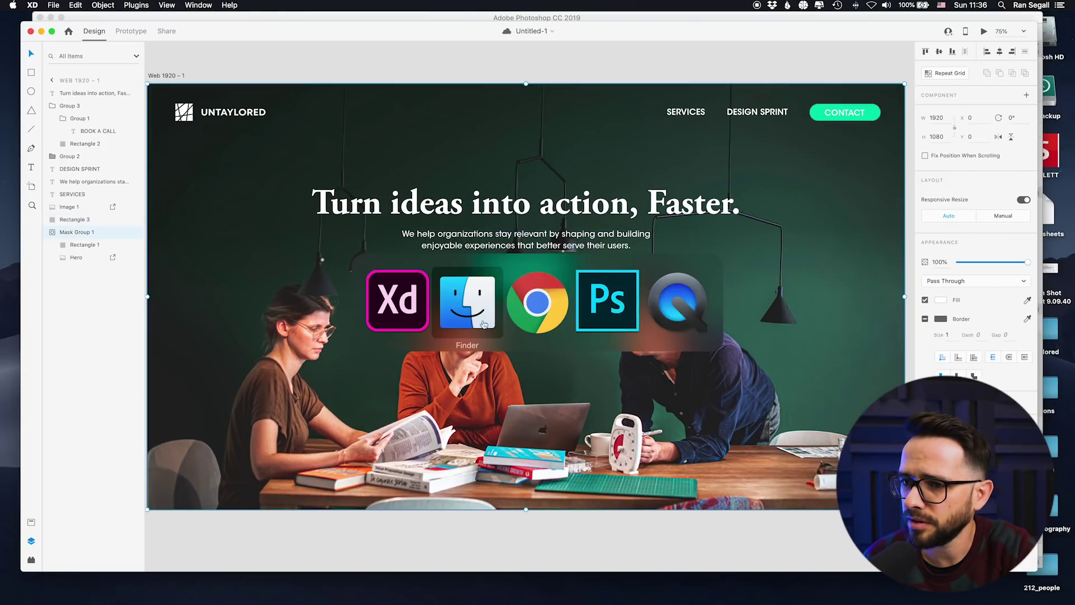
click(474, 301)
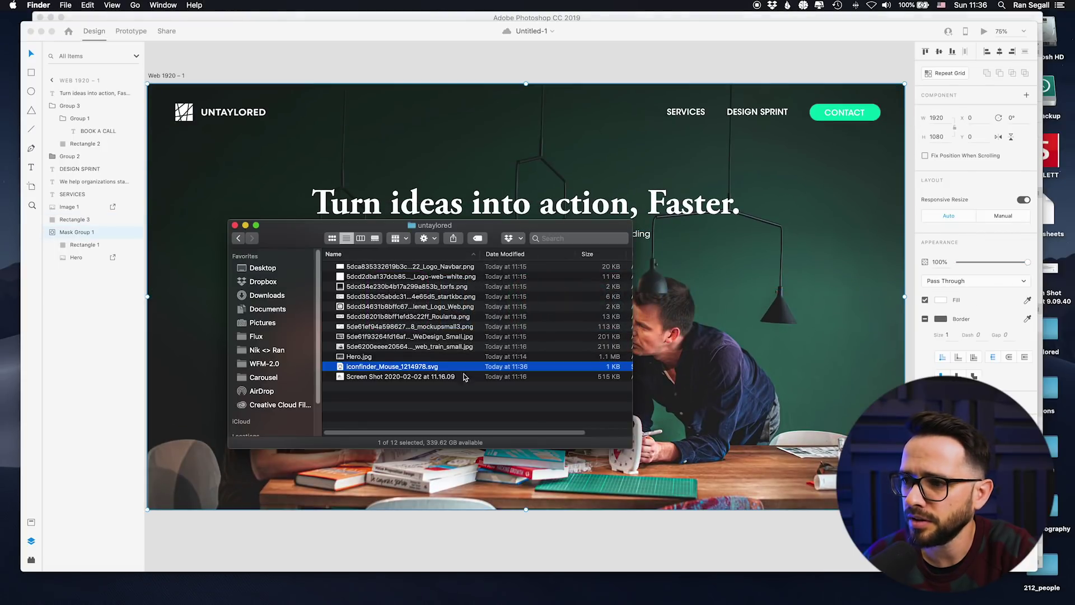
click(401, 367)
drag(401, 367, 737, 407)
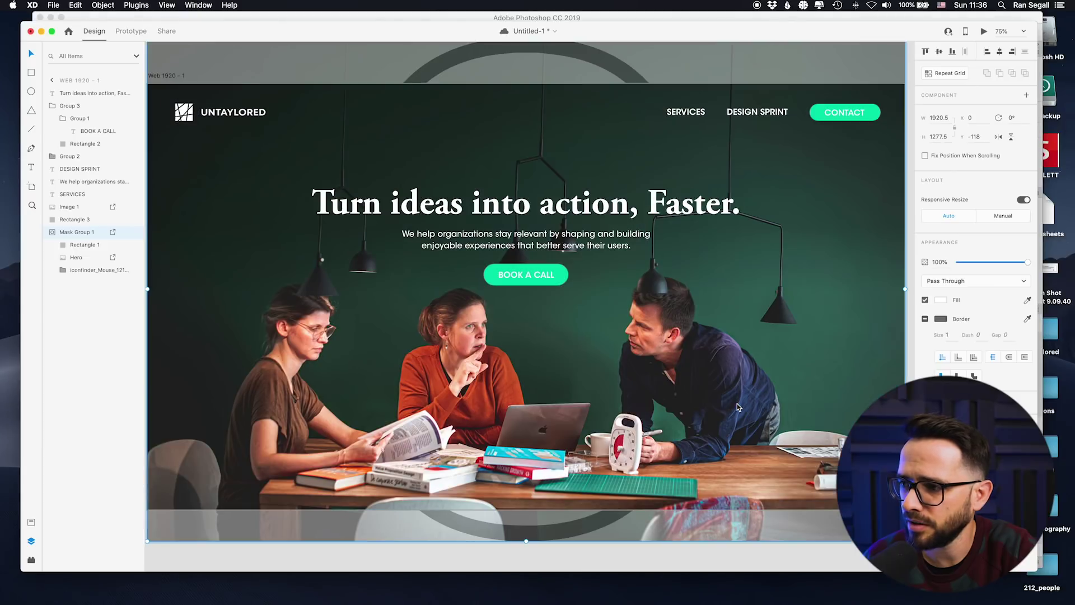
Remove the oversized mouse icon from Mask Group 1 and save the document
click(82, 271)
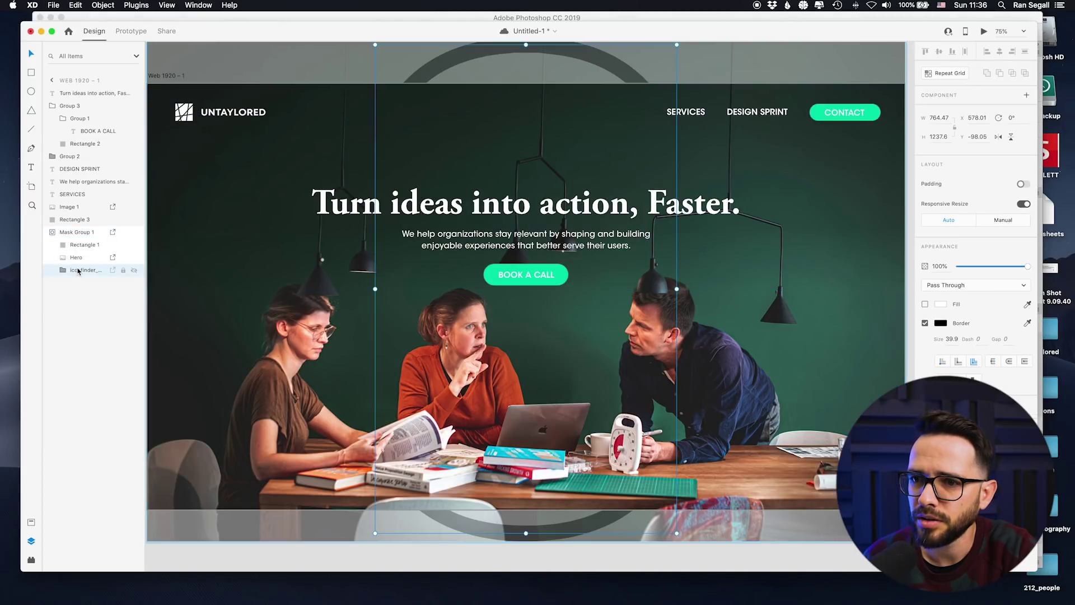
key(super+s)
key(super+minus)
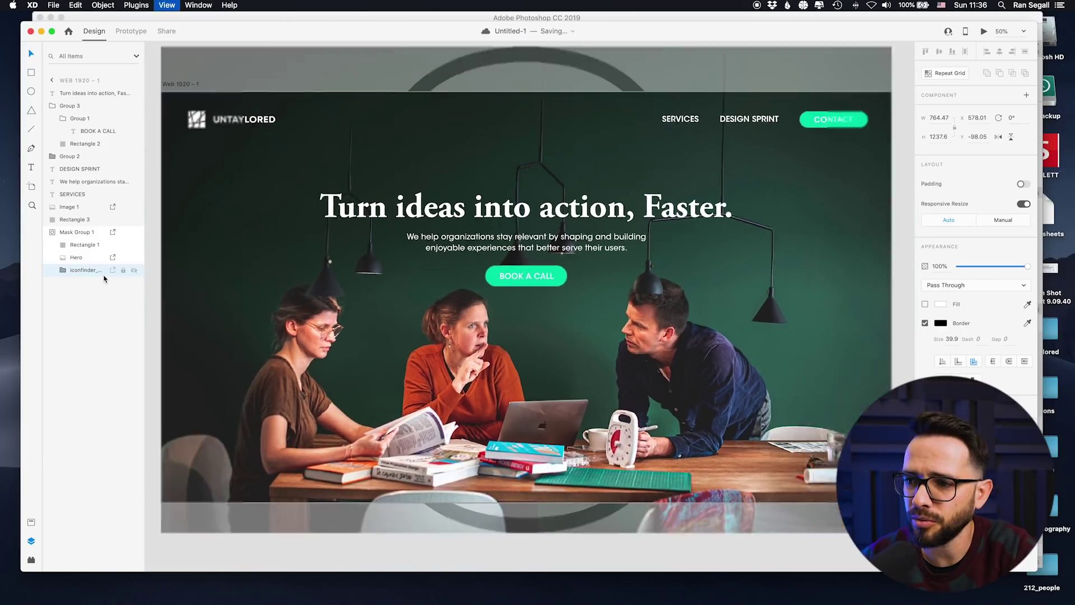
click(181, 161)
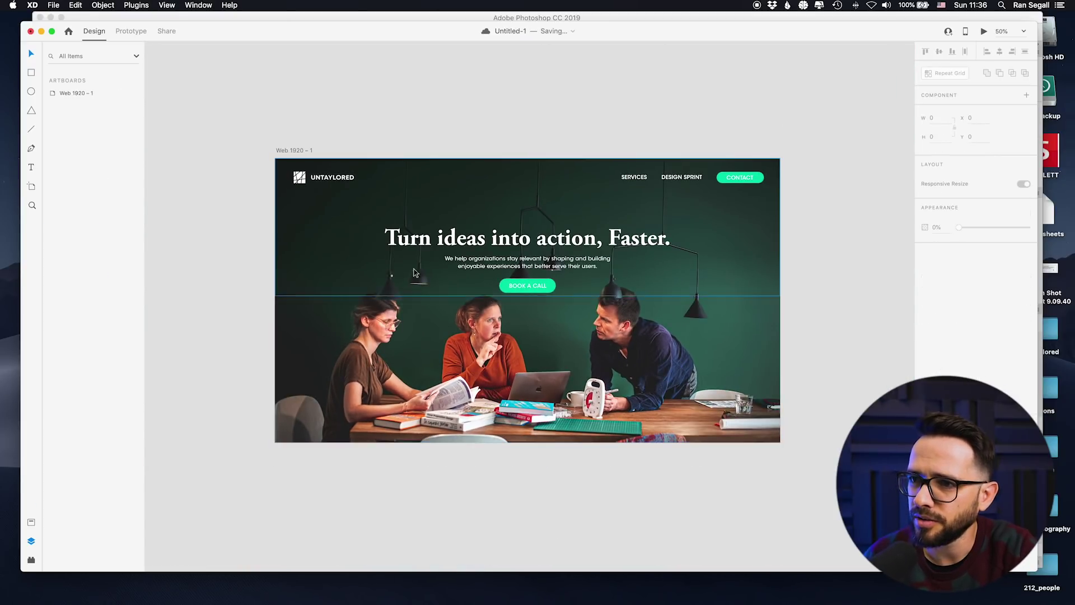
Bring iconfinder_Mouse_1214978.svg from Finder onto the artboard as a separate top-level layer, about 230 × 372
key(super+Tab)
drag(367, 369, 463, 241)
key(super+z)
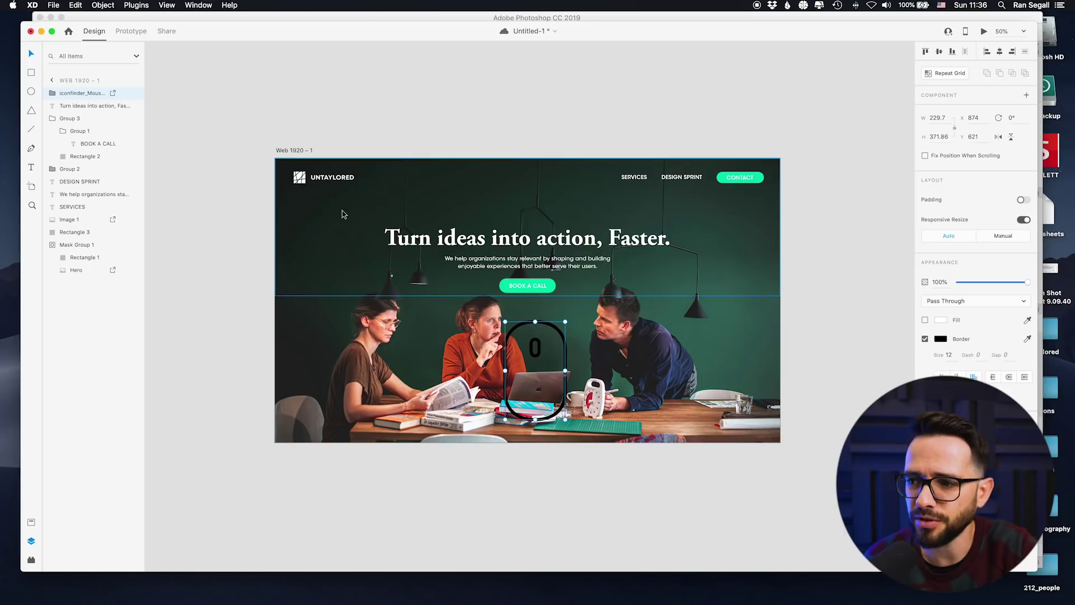
Duplicate the dark gradient rectangle, rotate the copy 180°, align it to the hero's bottom edge and reduce its height to 130
click(310, 238)
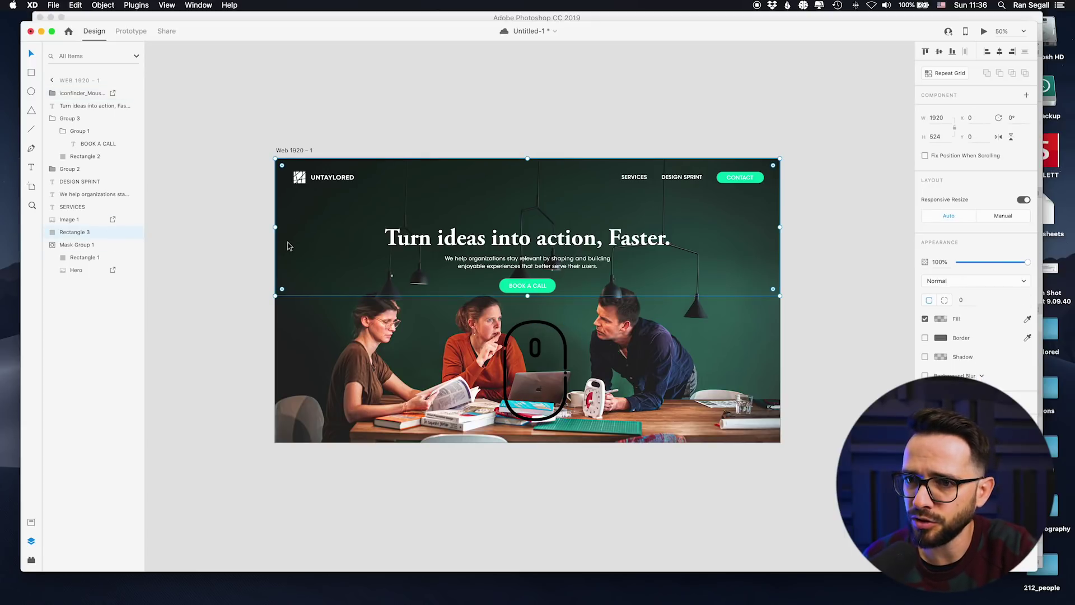
key(super+d)
drag(293, 243, 305, 367)
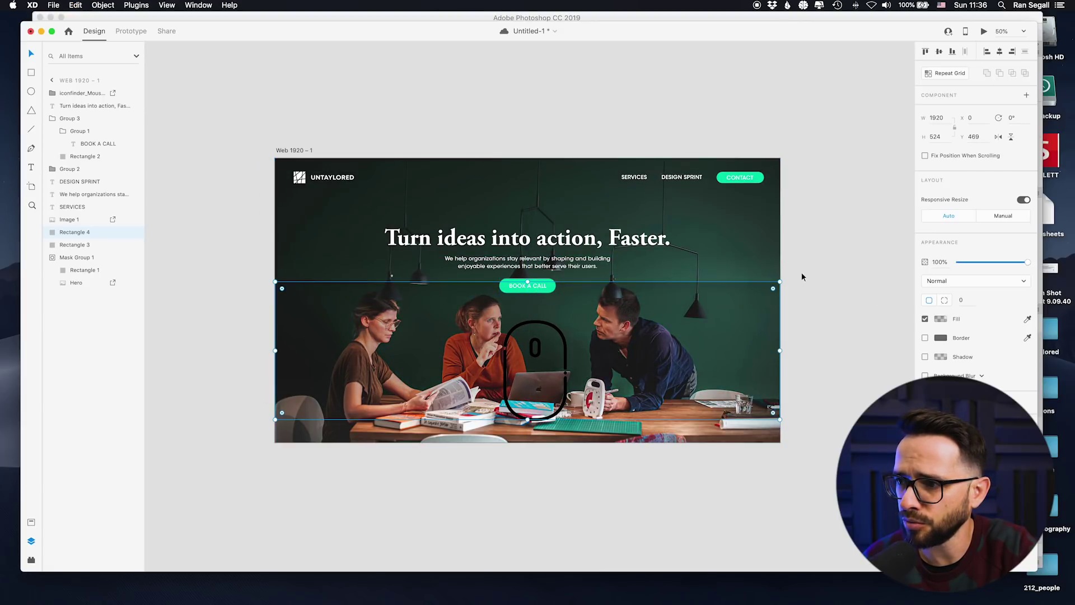
drag(780, 279, 415, 417)
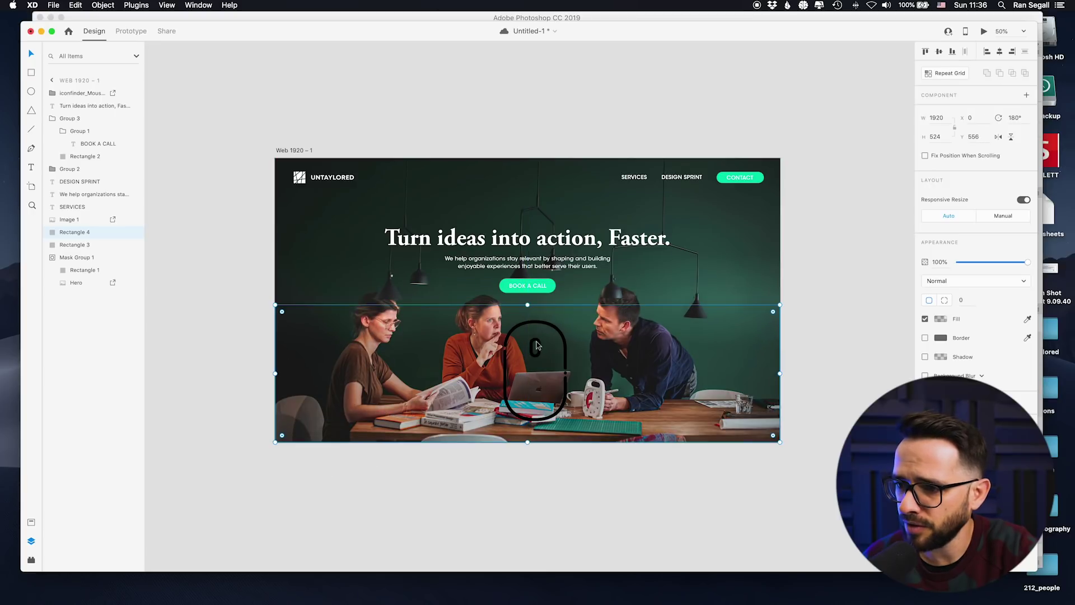
drag(527, 304, 528, 408)
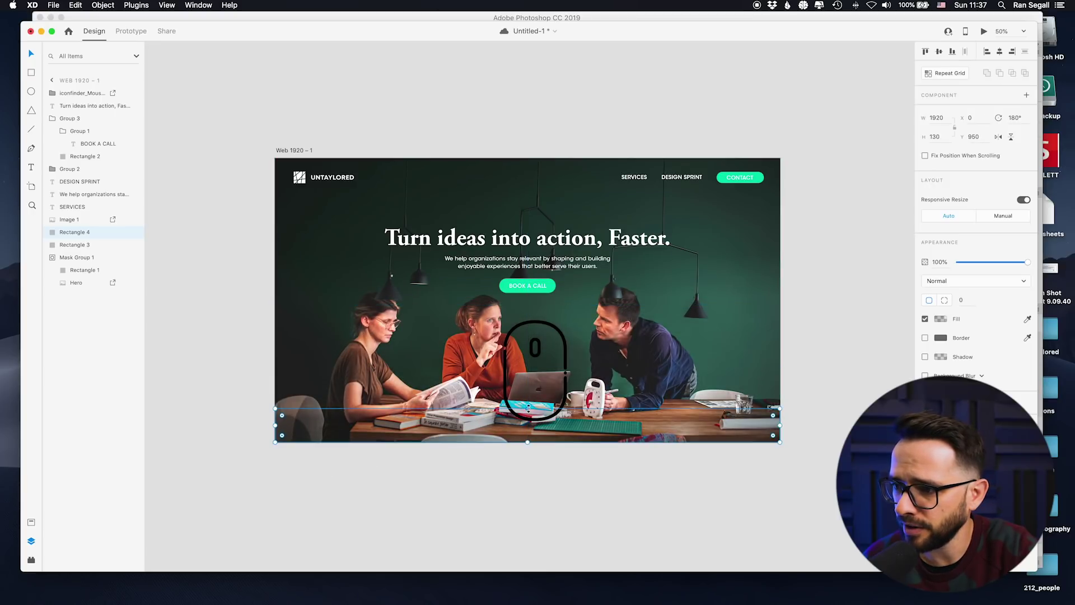
Make the black end of the bottom rectangle's gradient more opaque and extend the rectangle's height to about 148
click(942, 319)
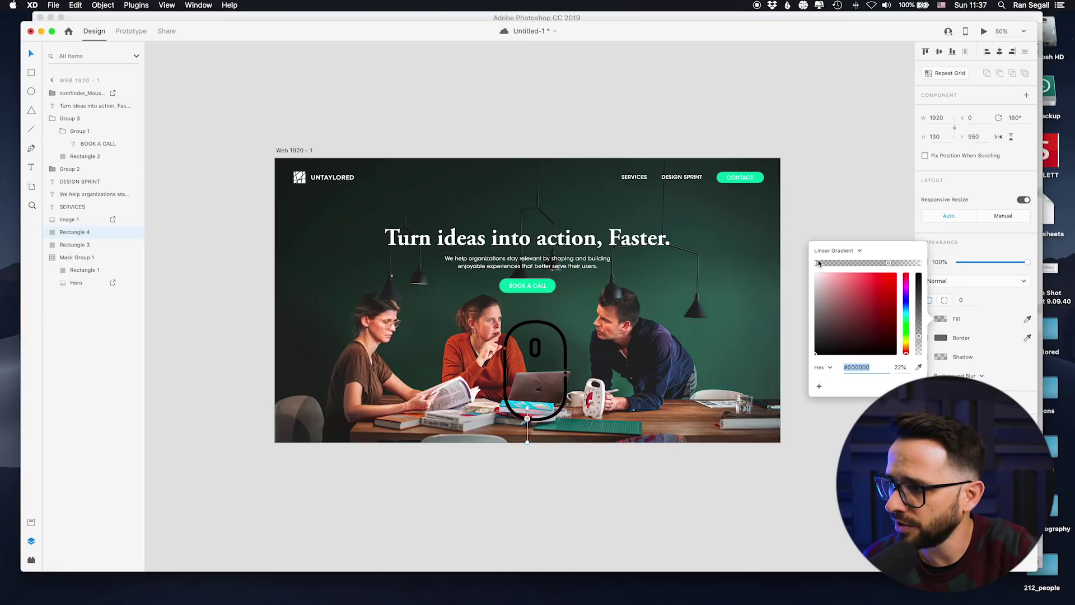
drag(915, 318, 915, 280)
click(605, 424)
drag(528, 408, 528, 403)
Change the mouse icon's border colour to white (#FFFFFF)
click(567, 358)
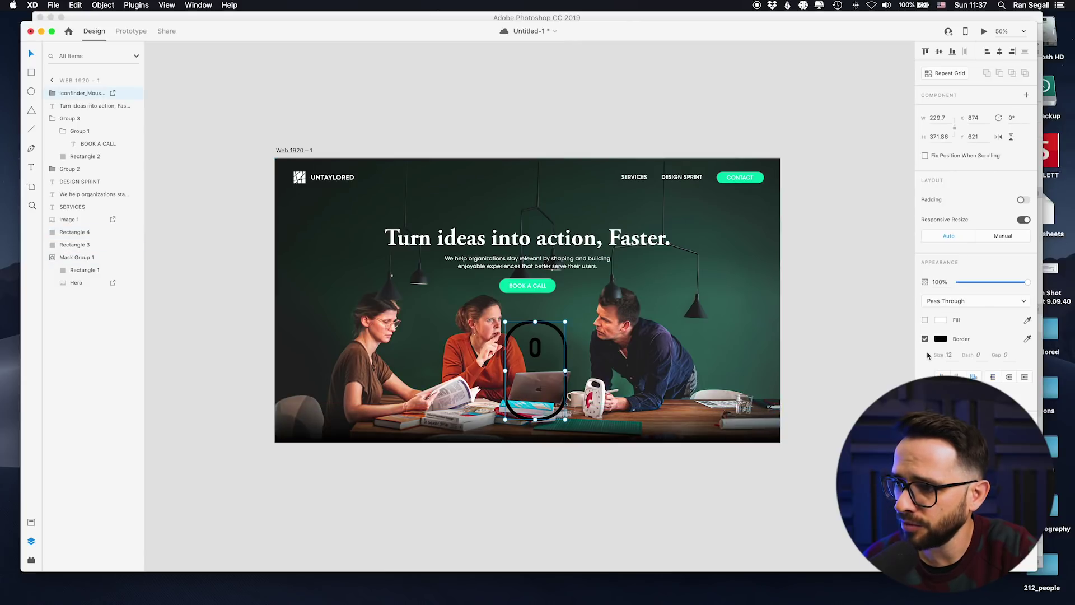
click(941, 339)
drag(890, 345, 742, 262)
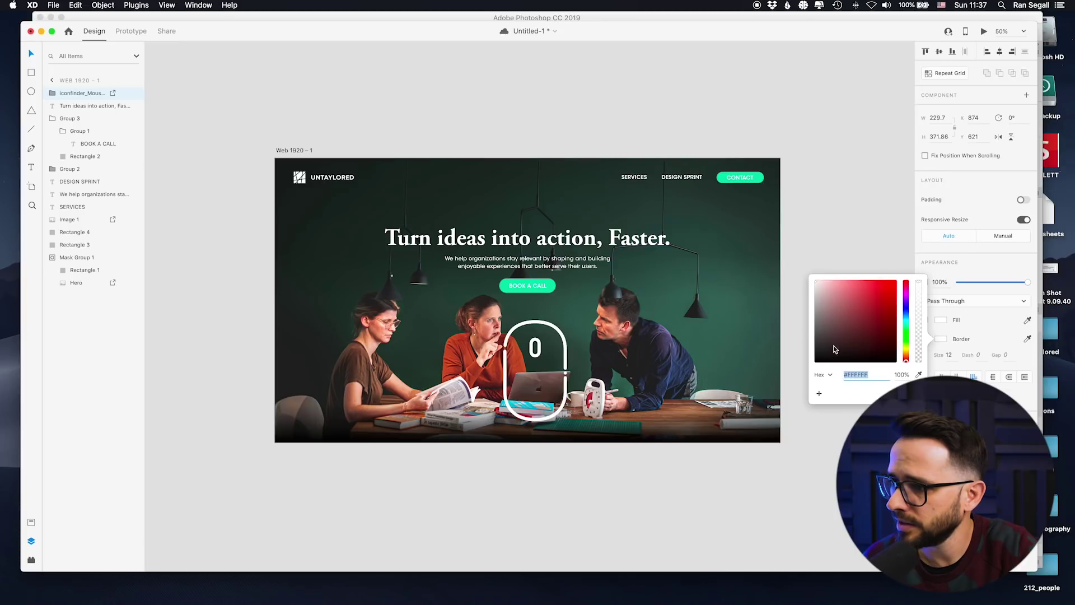
key(Escape)
Scale the mouse icon down to about 38 × 61 near the bottom of the hero
click(557, 350)
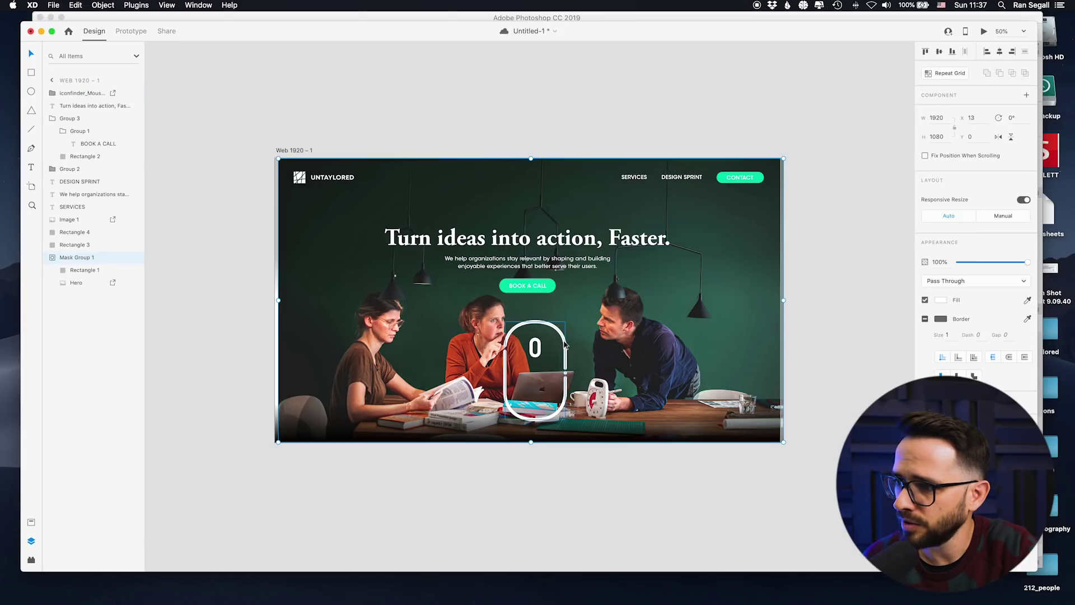
click(564, 345)
drag(566, 323, 520, 405)
Try a border size of 1 on the mouse icon, then settle on 2
key(super+1)
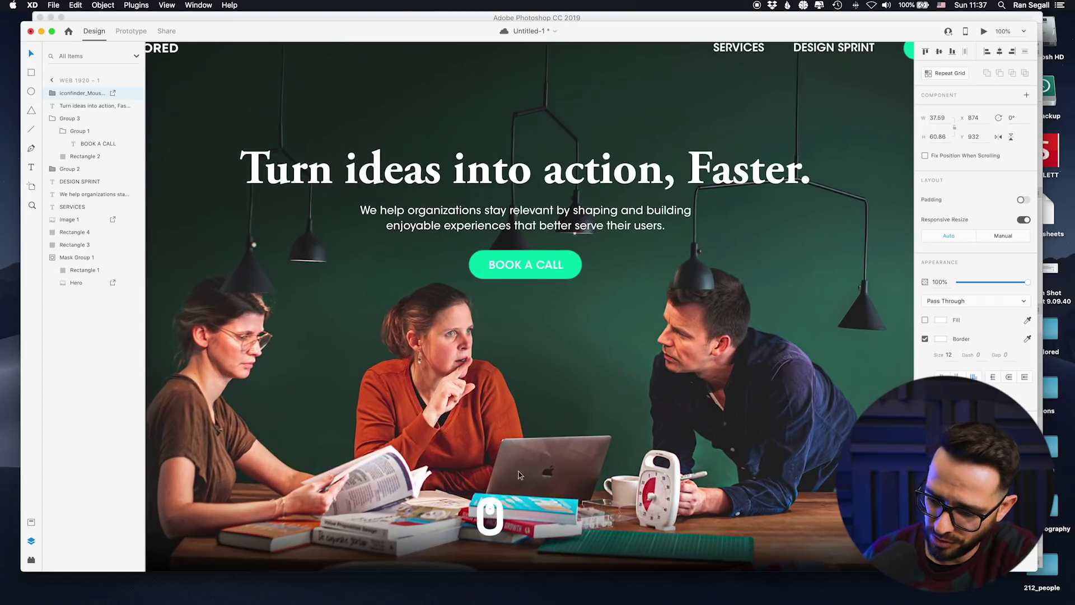
scroll(520, 475, down, 5)
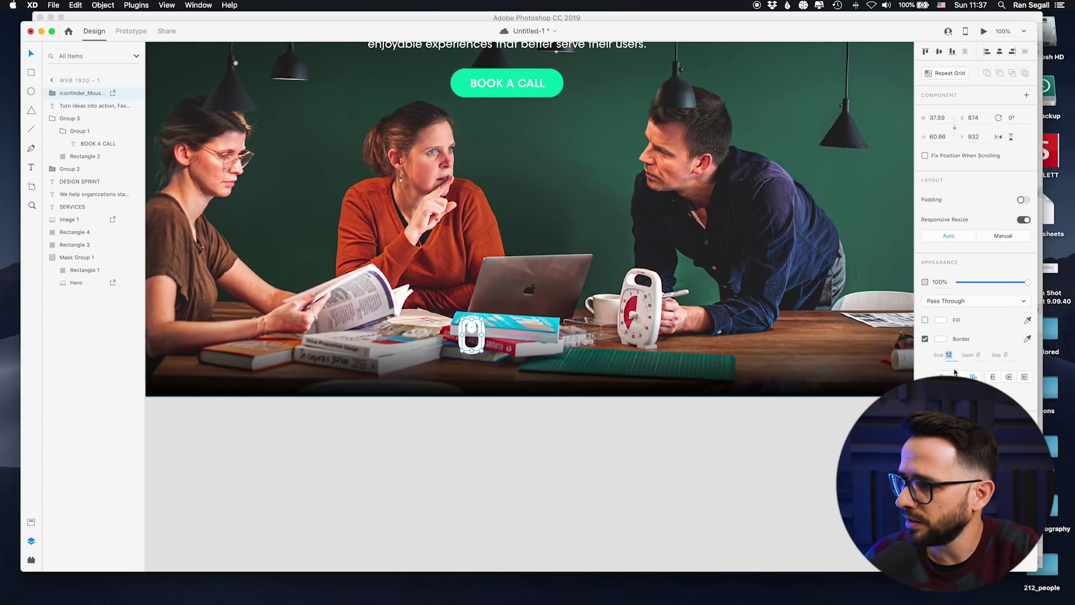
text(1)
key(Return)
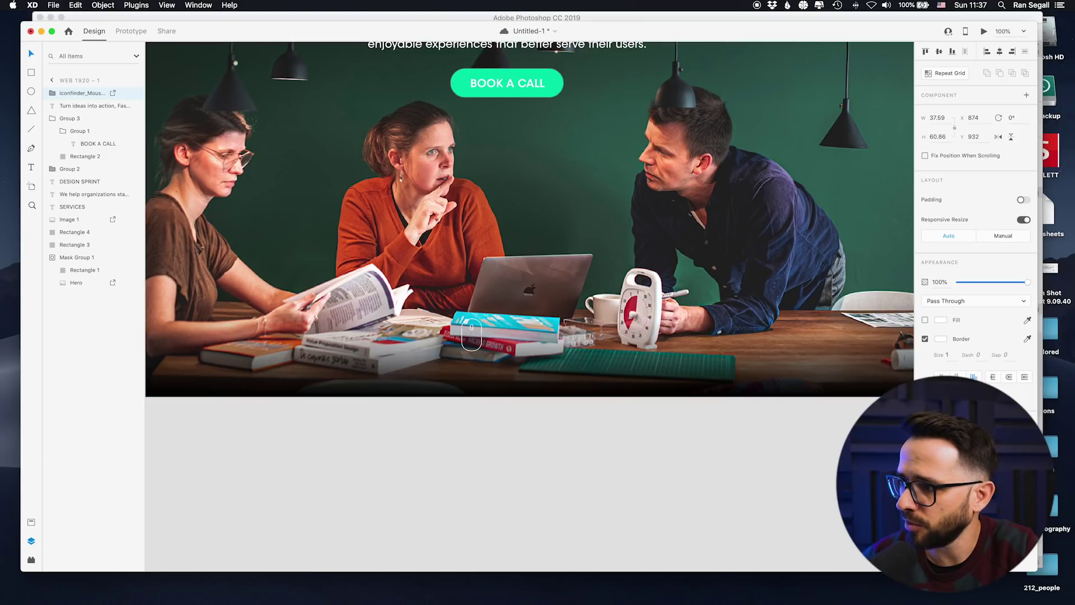
text(2)
key(Return)
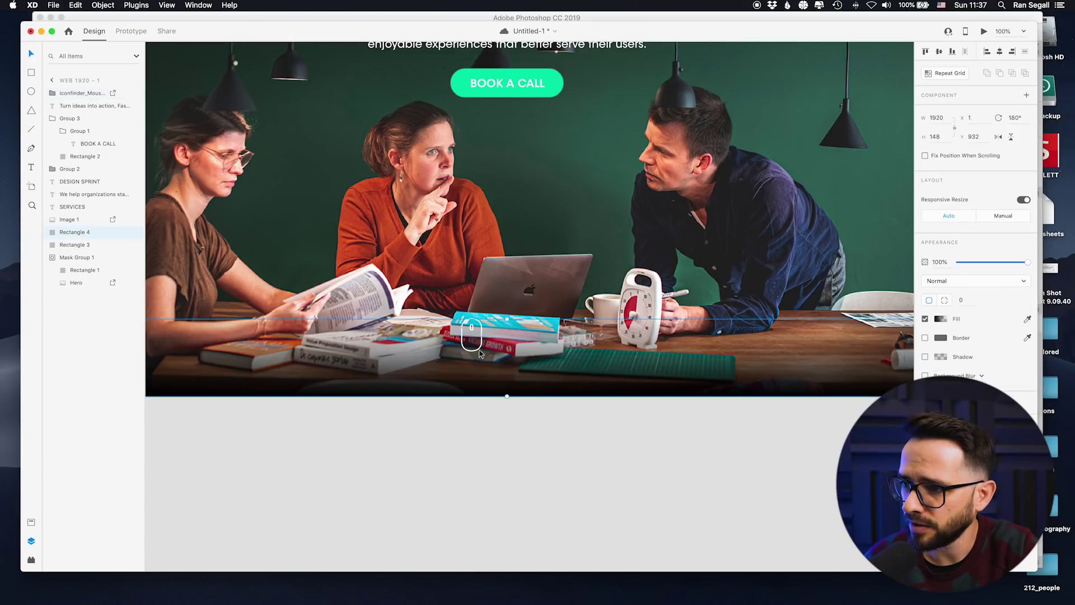
Shrink the mouse icon to about 25 × 40, centre it horizontally within the hero's bottom gradient and save the document
drag(481, 319, 515, 372)
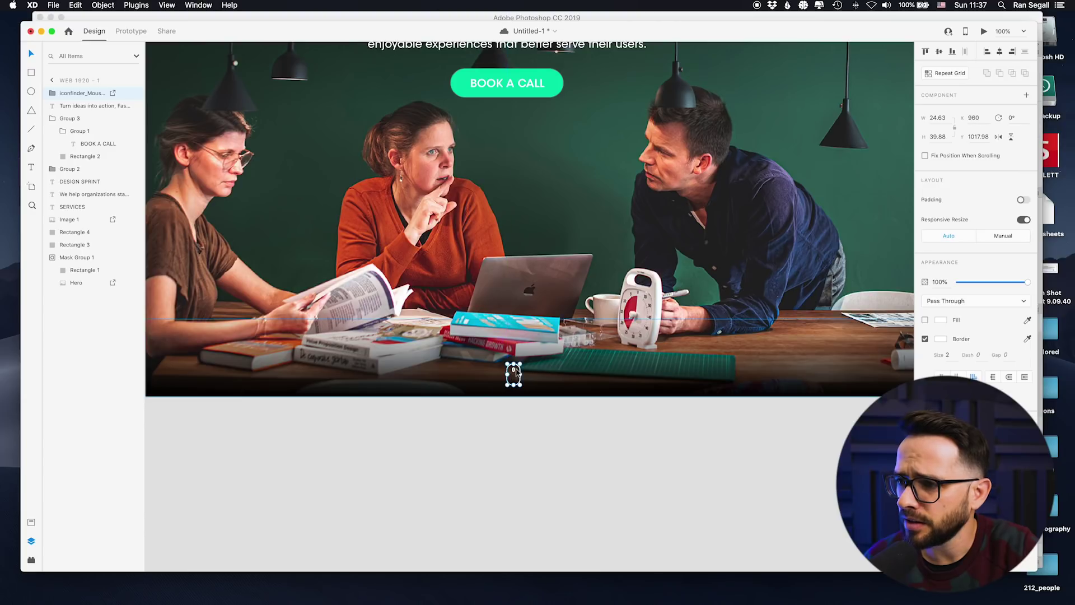
click(1000, 53)
key(super+minus)
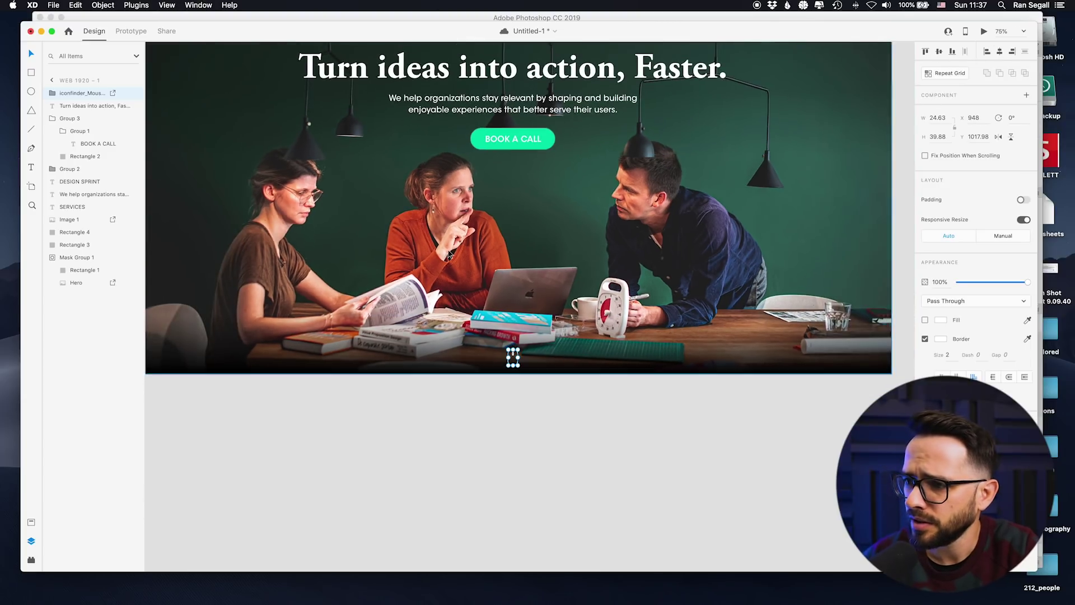
scroll(420, 428, up, 1)
click(420, 428)
scroll(427, 350, up, 2)
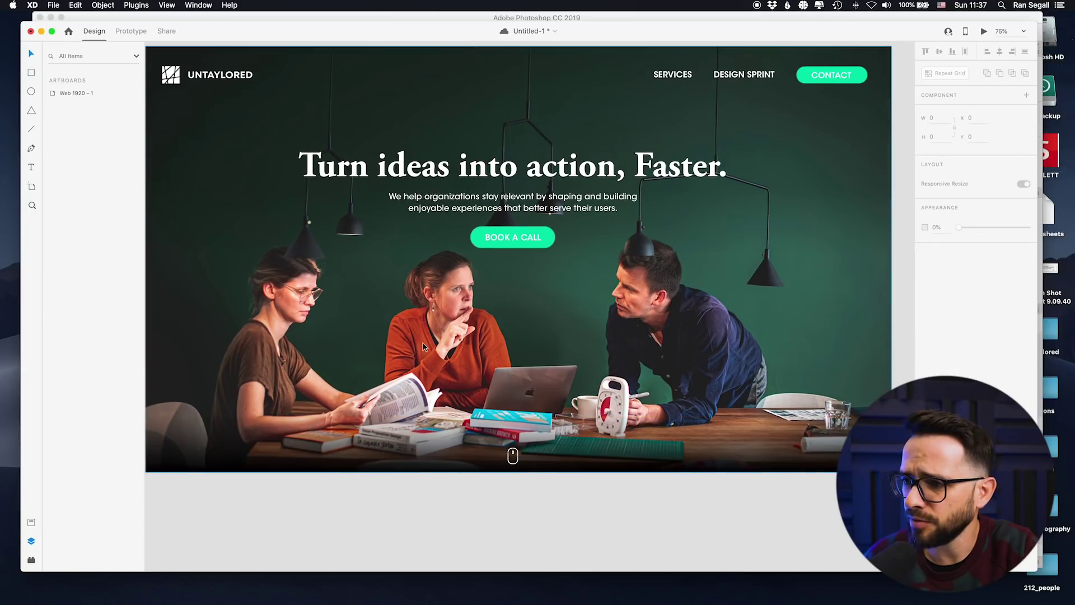
key(super+minus)
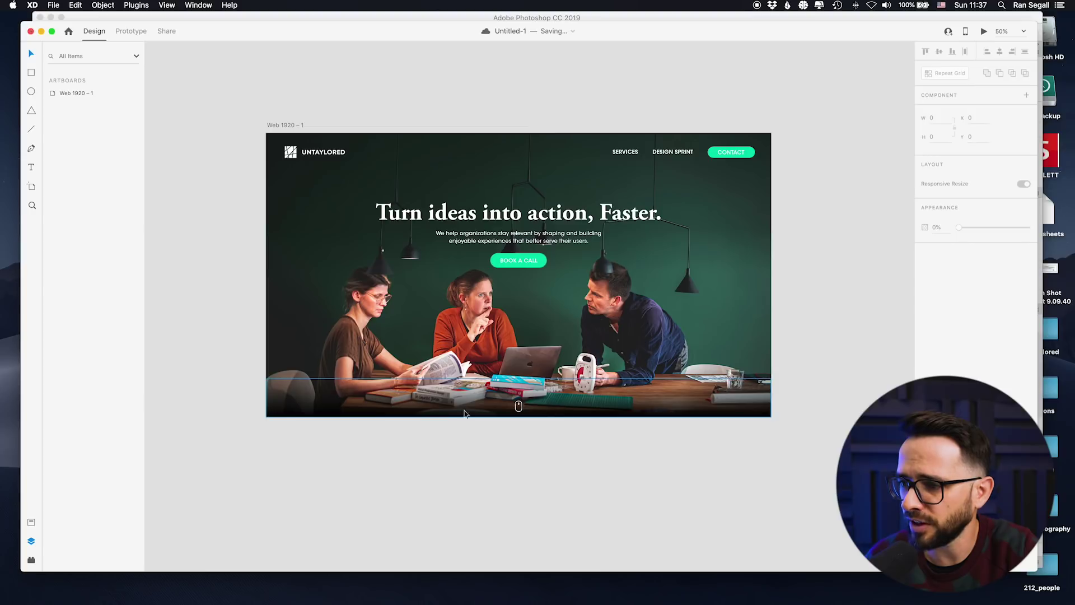
key(super+plus)
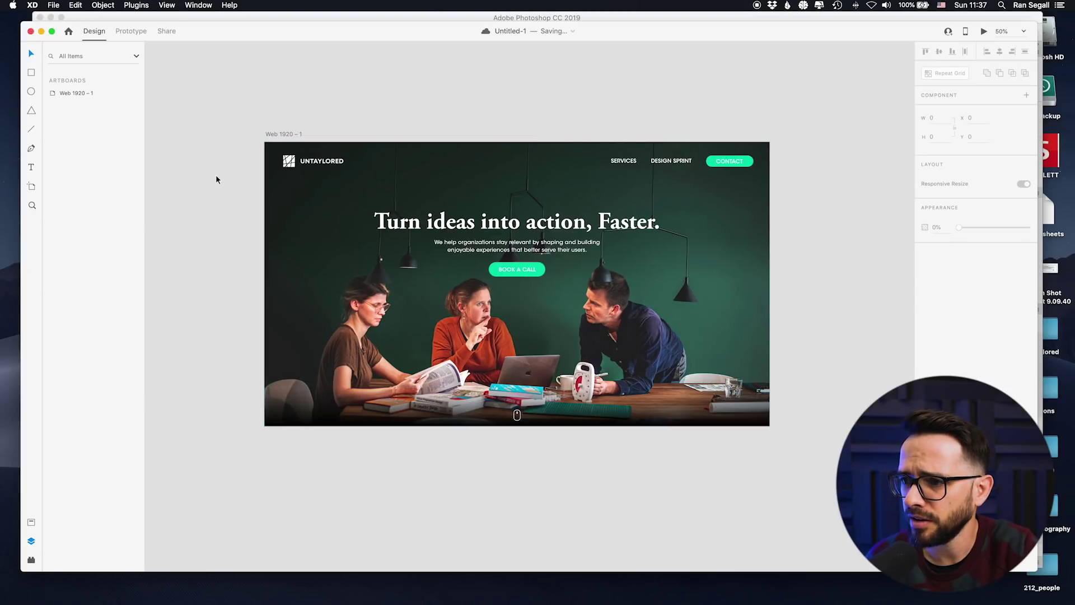
scroll(299, 211, left, 1)
scroll(300, 211, up, 1)
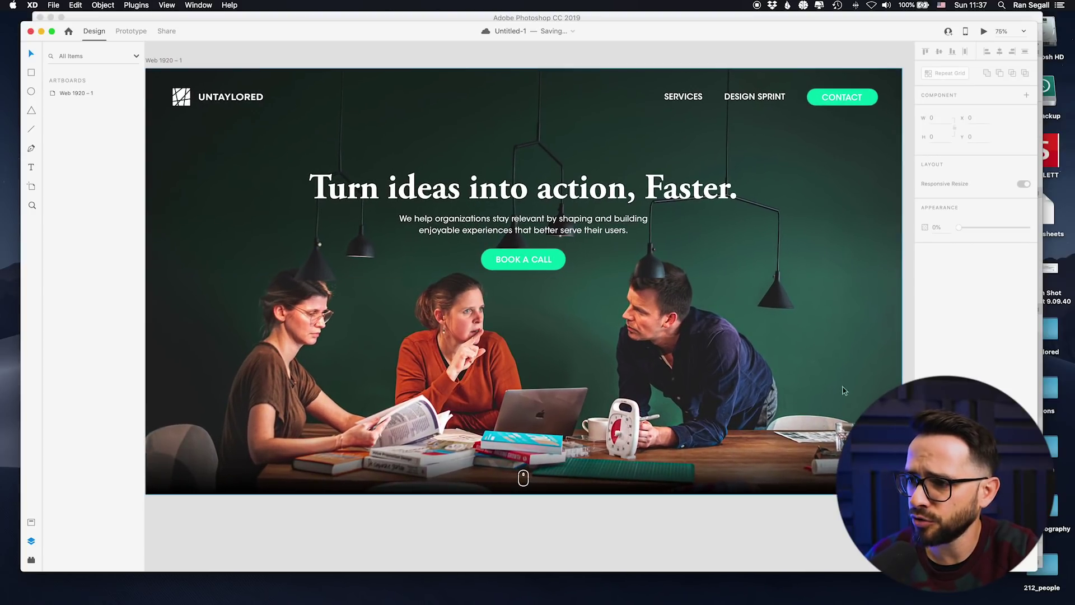
Switch to untaylored.com in Chrome and examine the "Accelerating corporate innovation." section below the hero
key(super+Tab)
key(super+Tab)
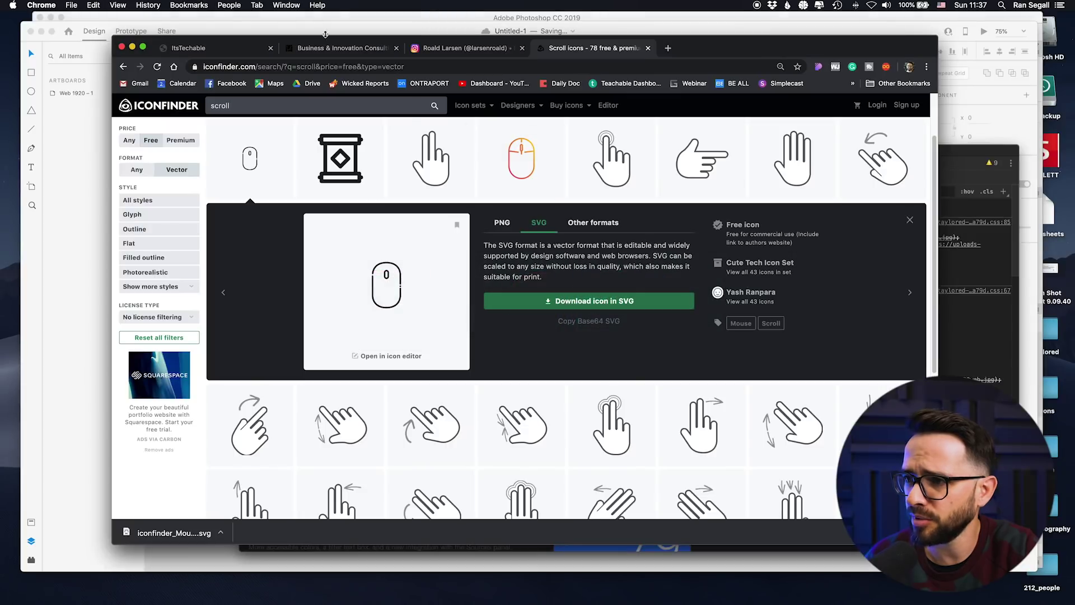
click(325, 51)
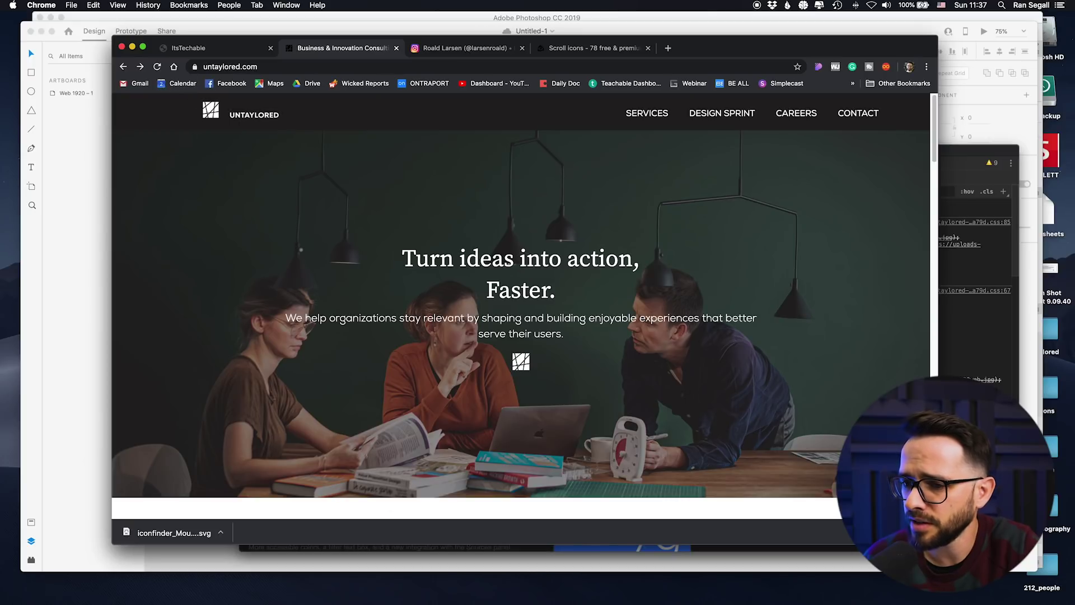
click(927, 533)
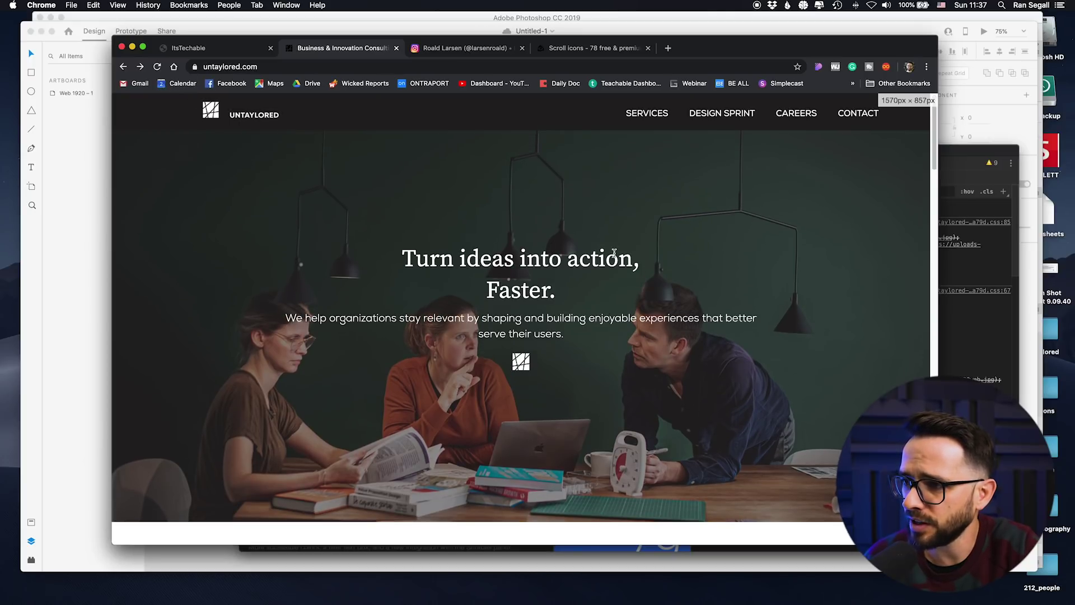
scroll(431, 253, down, 5)
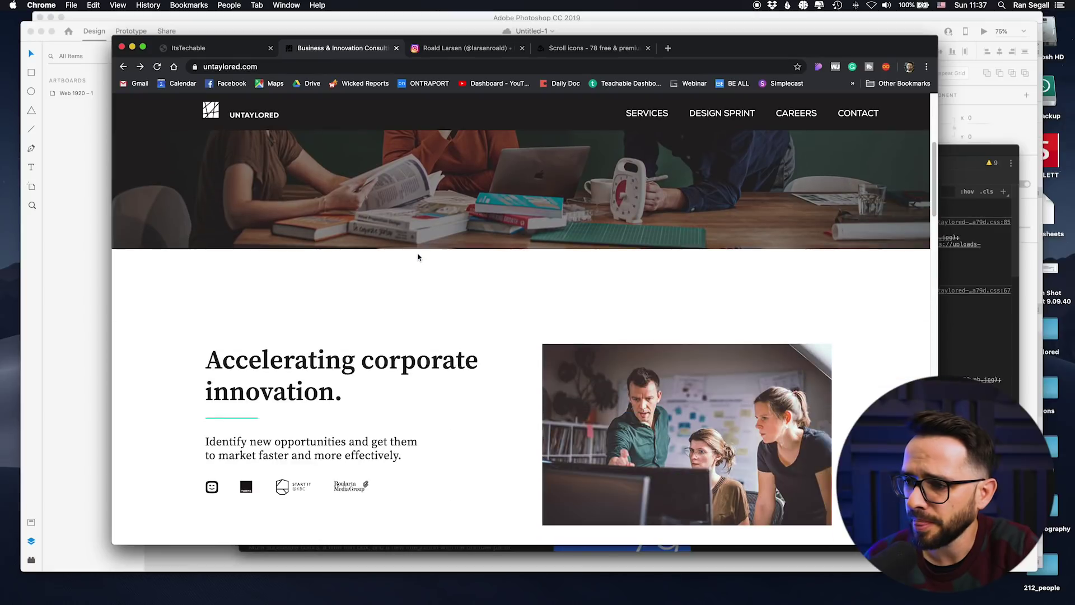
scroll(419, 257, down, 3)
scroll(420, 257, up, 2)
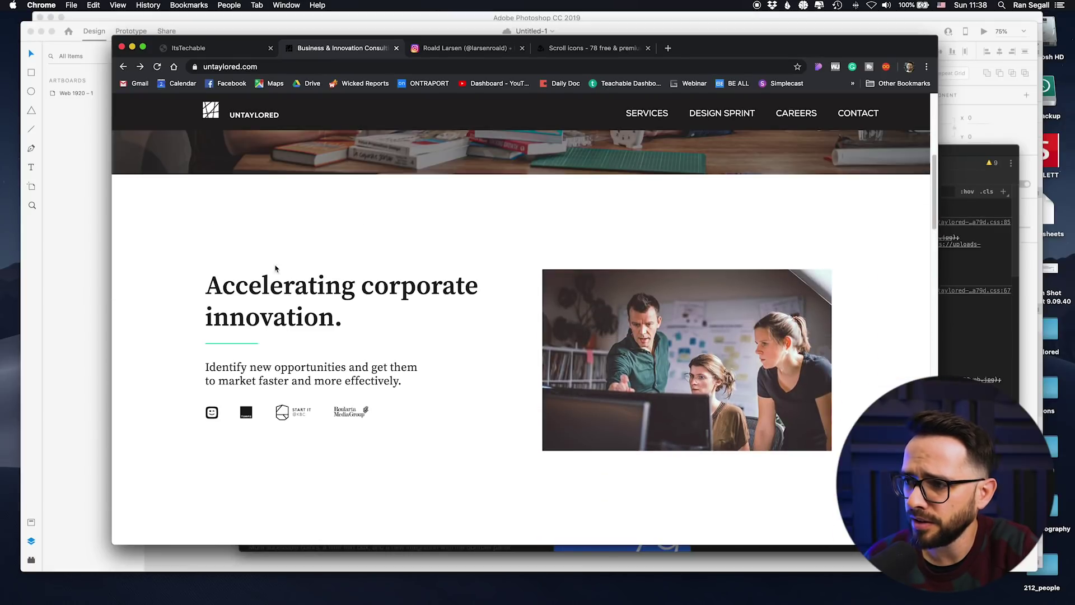
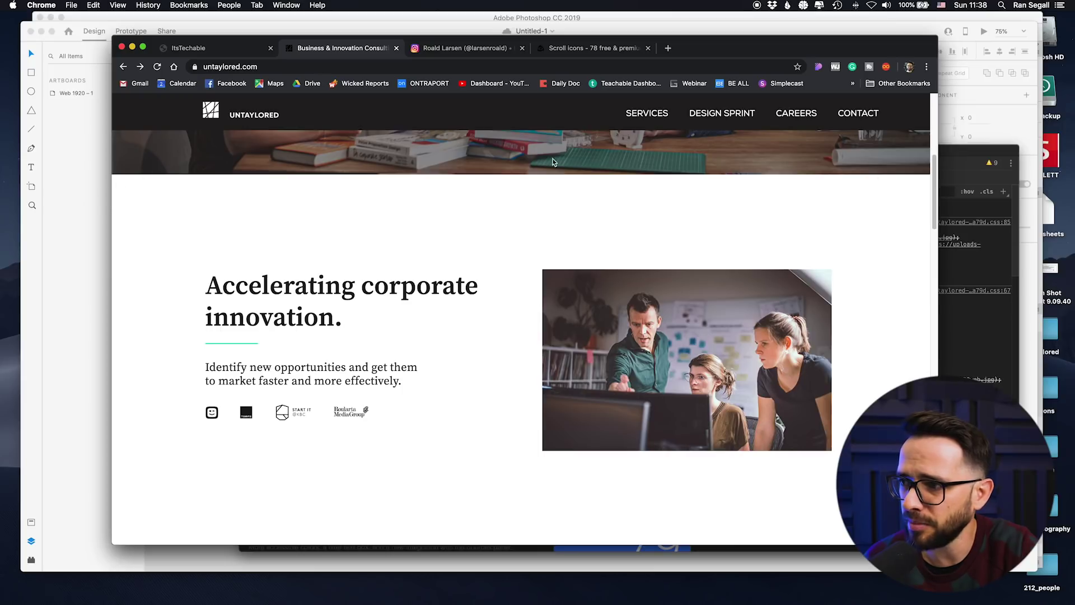
Return to Adobe XD and extend the Web 1920 – 1 artboard downward to make room for content below the hero
key(super+Tab)
scroll(295, 265, down, 1)
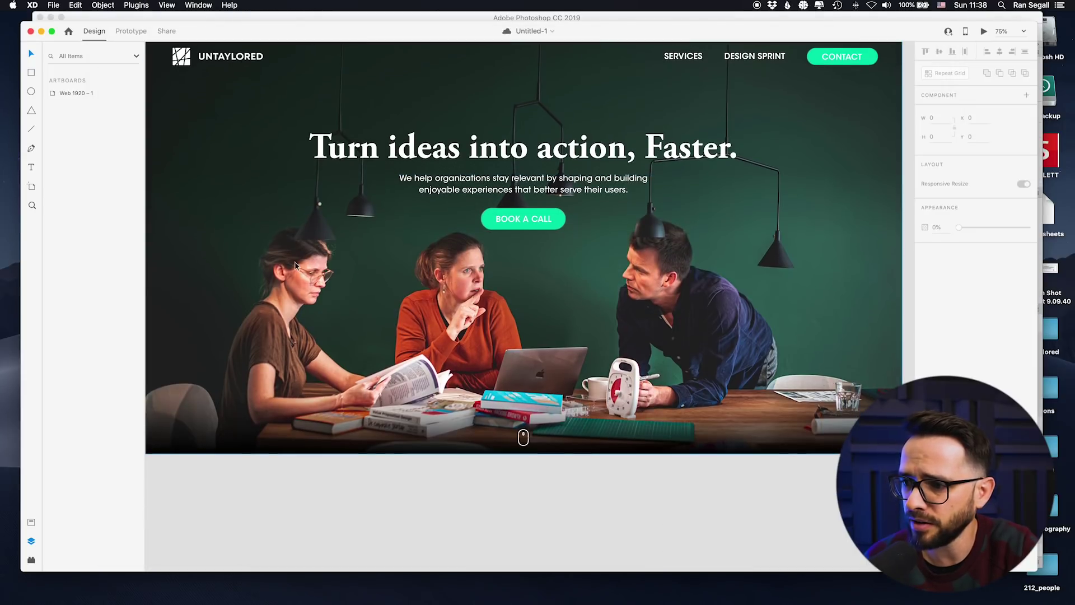
scroll(295, 265, up, 1)
key(super+minus)
click(288, 145)
drag(527, 438, 527, 530)
key(super+minus)
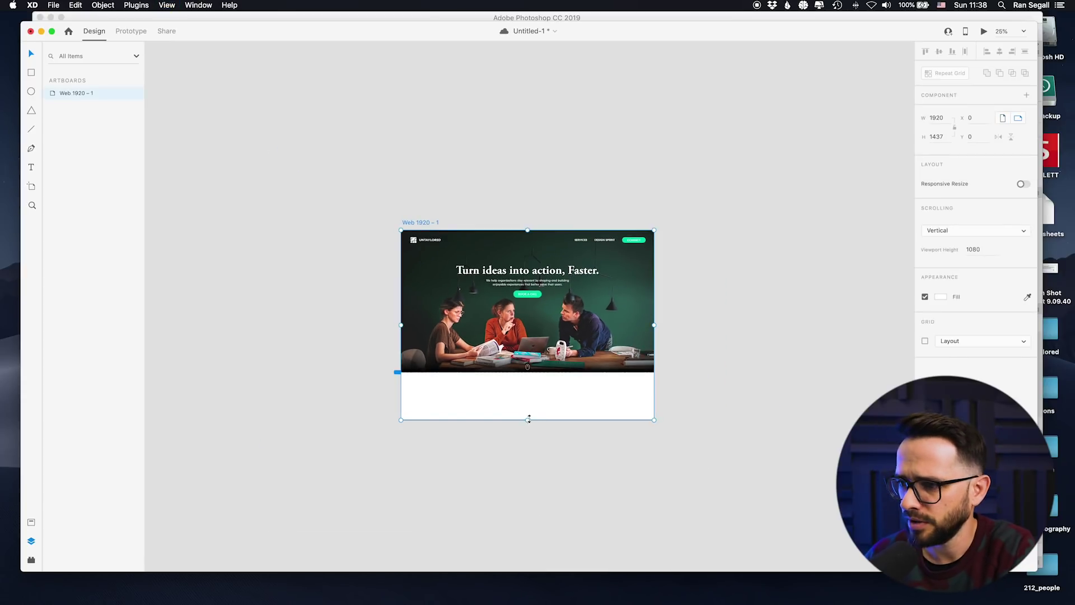
drag(527, 421, 528, 553)
click(342, 429)
key(super+plus)
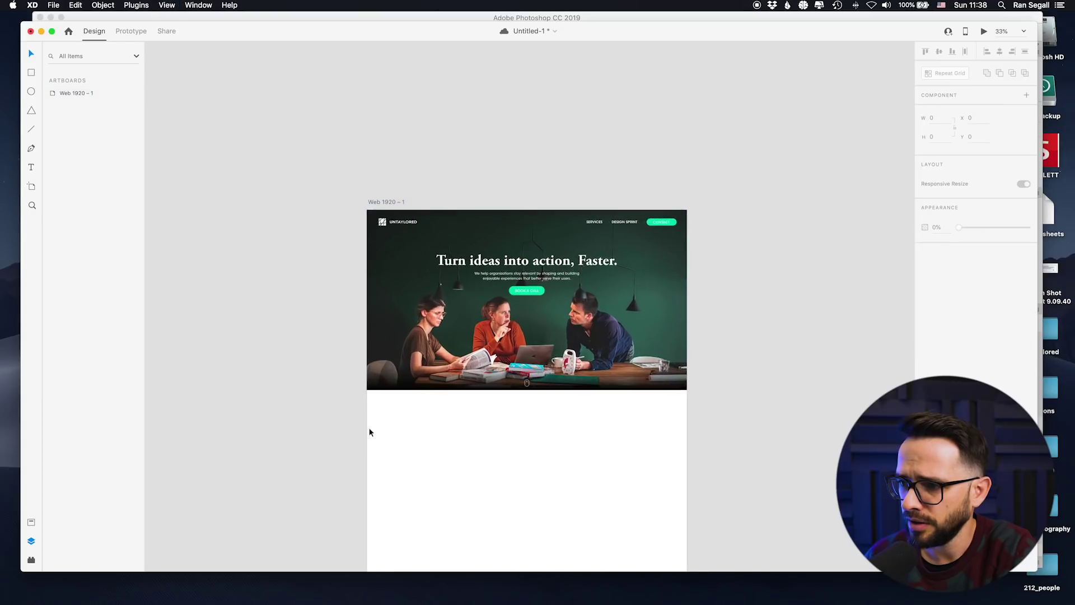
Switch to the untaylored folder in Finder and preview the PNG files to identify the client logos
scroll(436, 378, down, 3)
scroll(436, 377, down, 2)
key(super+Tab)
key(Tab)
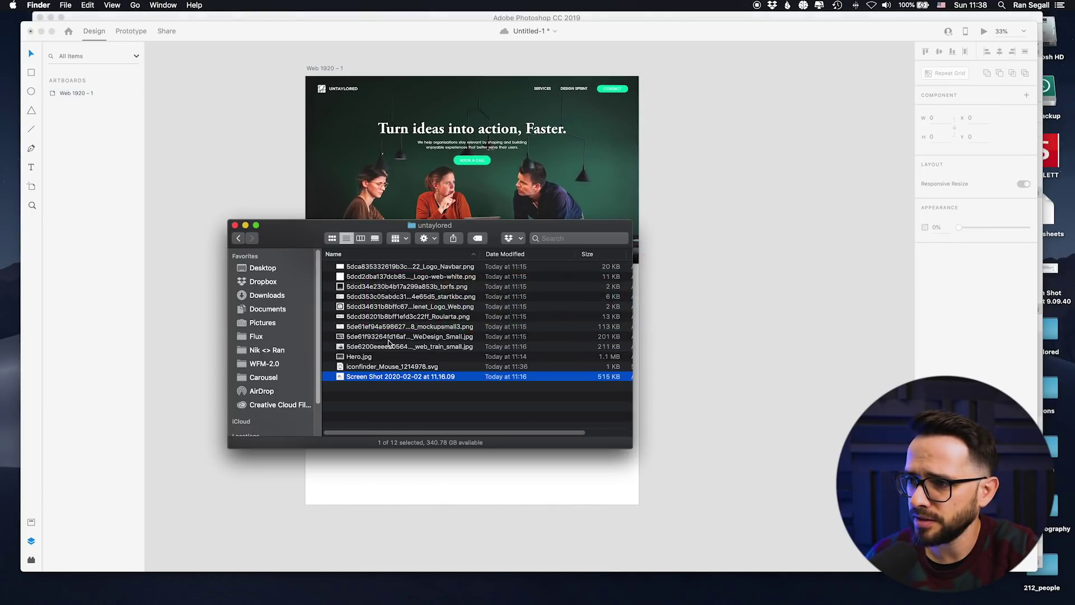
click(395, 267)
key(space)
key(Down)
key(Down)
key(Down)
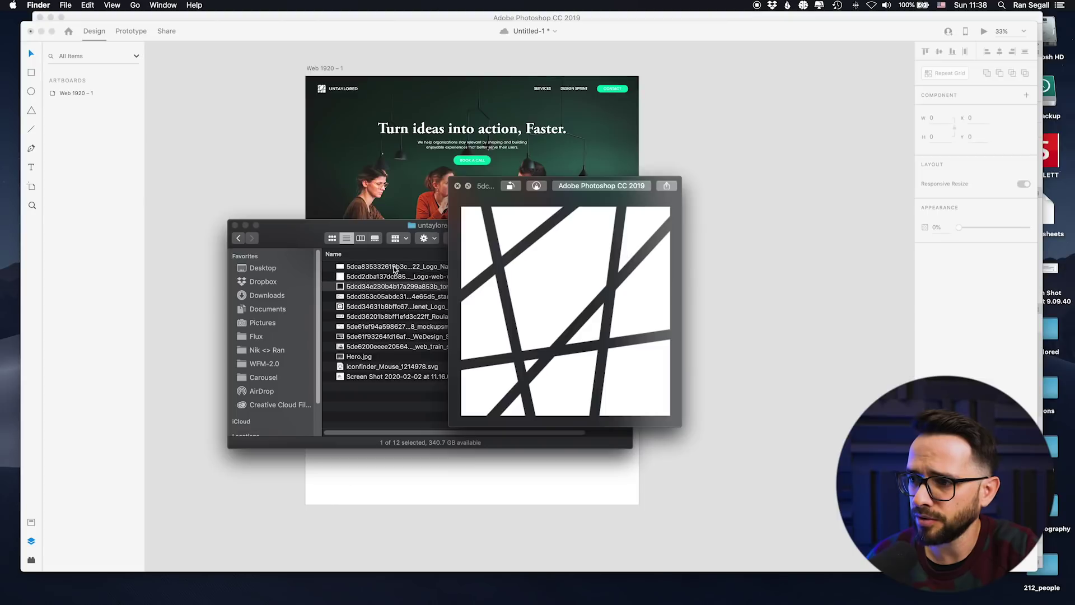
key(Up)
key(Down)
key(Up)
key(Down)
key(Down)
key(Down)
key(Down)
key(Up)
key(shift+Up)
key(shift+Up)
key(shift+Up)
key(space)
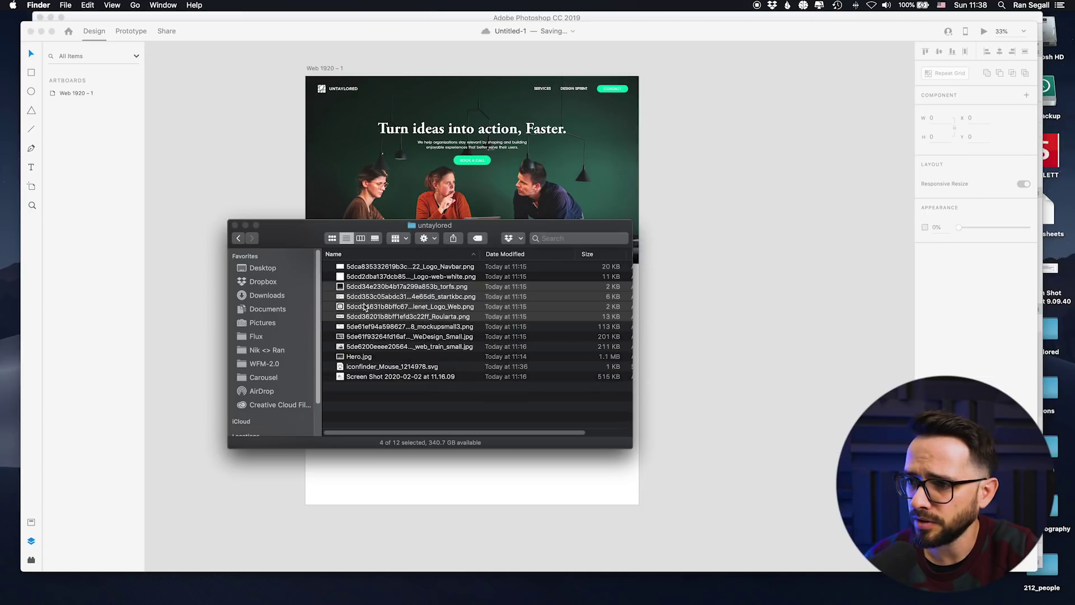
drag(370, 285, 465, 481)
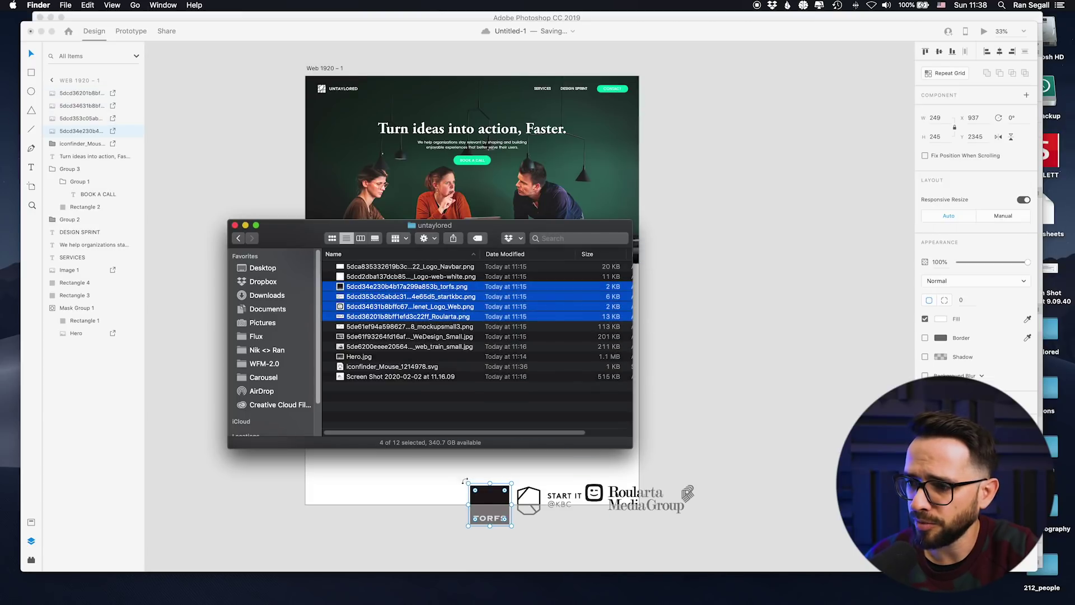
click(489, 500)
drag(423, 415, 682, 539)
drag(632, 499, 515, 300)
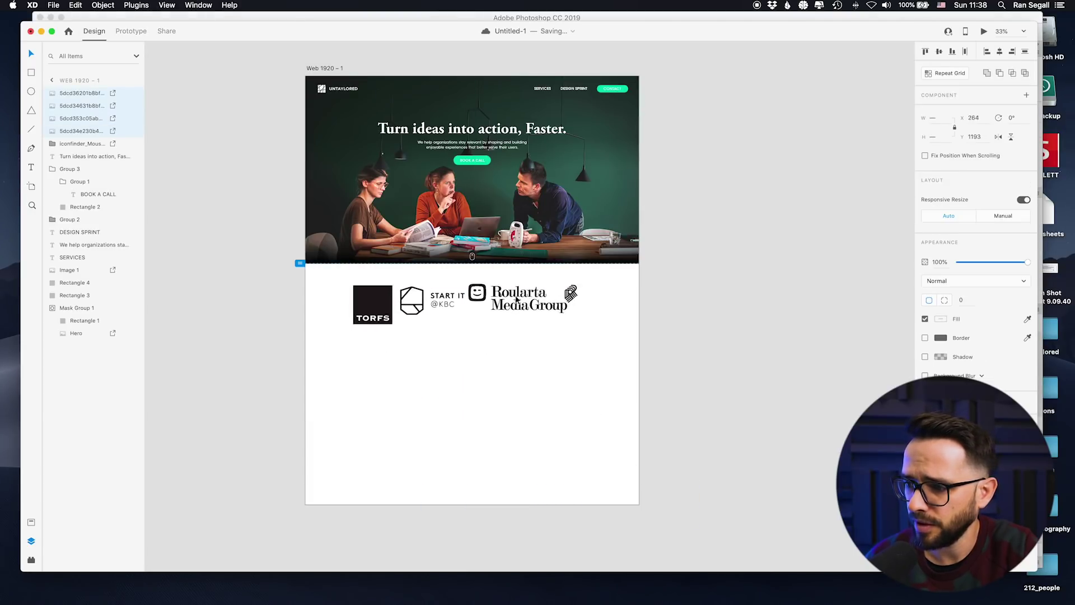
Scale down the four client logos and arrange them in a spaced horizontal row below the hero
key(super+equal)
click(372, 378)
click(230, 334)
drag(259, 364, 206, 304)
click(425, 342)
drag(425, 343, 285, 288)
drag(468, 307, 375, 289)
drag(660, 343, 532, 300)
drag(464, 284, 459, 291)
drag(369, 283, 362, 283)
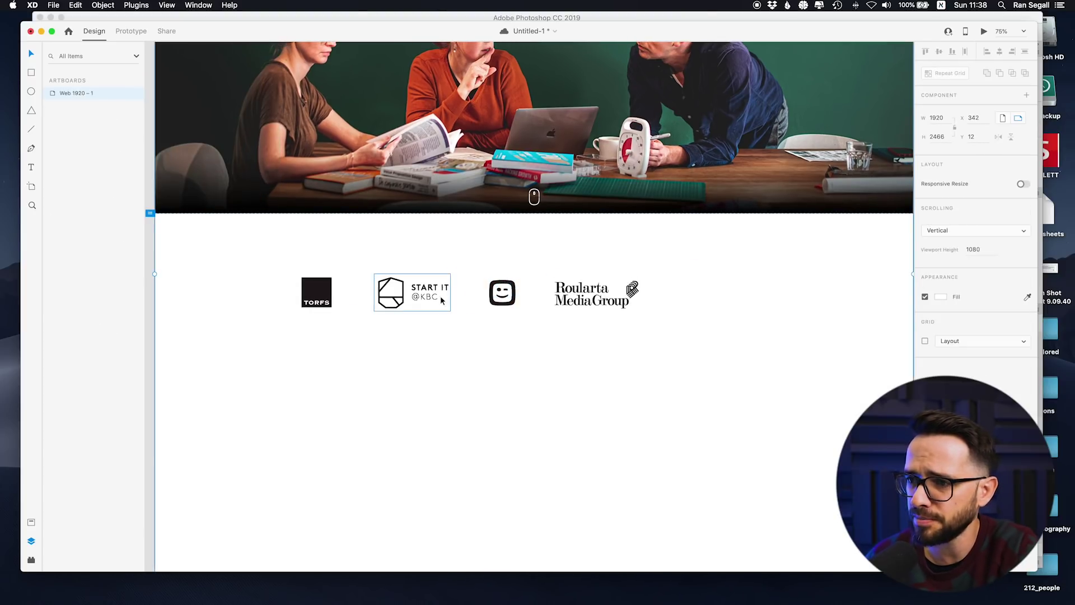
click(502, 292)
click(314, 298)
drag(332, 308, 330, 305)
click(350, 334)
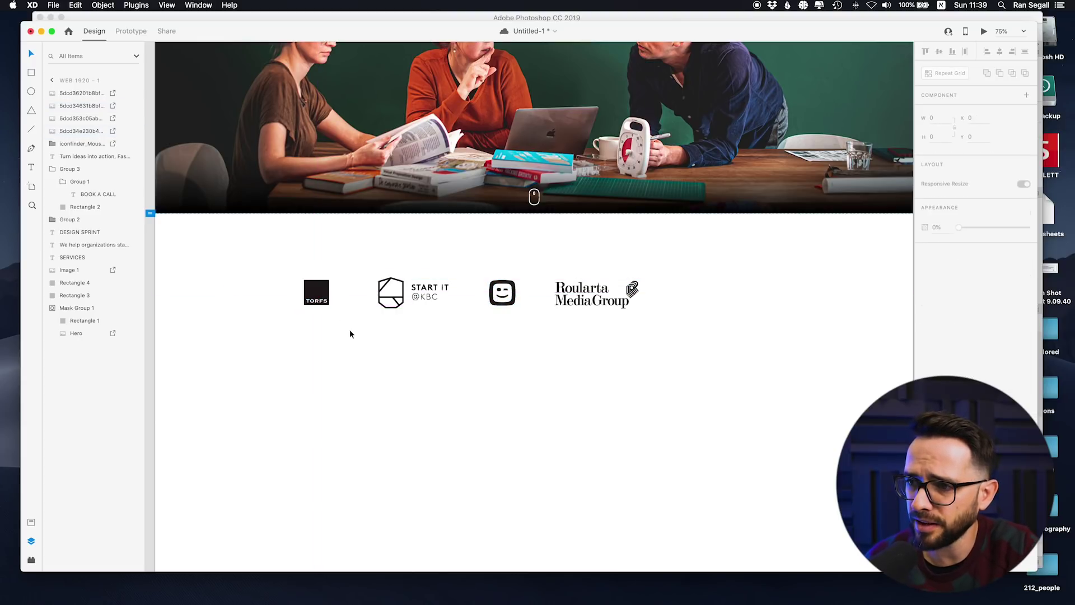
click(401, 289)
drag(449, 314, 503, 307)
key(alt)
click(500, 307)
Widen the gaps on either side of the smiley logo and distribute all four logos with equal horizontal spacing
drag(581, 295, 594, 295)
drag(500, 295, 508, 295)
drag(265, 277, 265, 277)
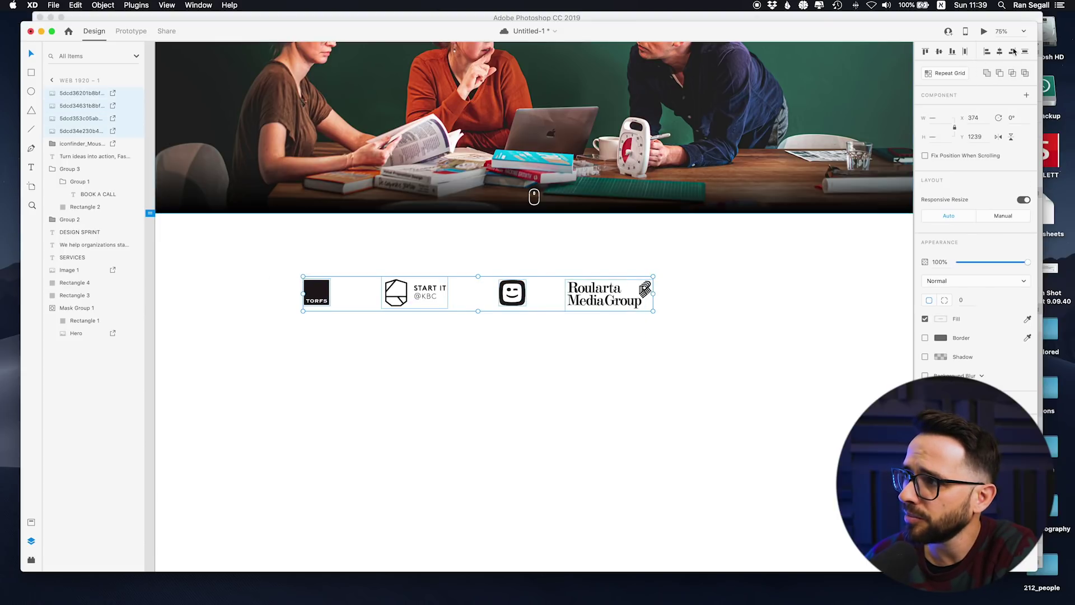
click(964, 54)
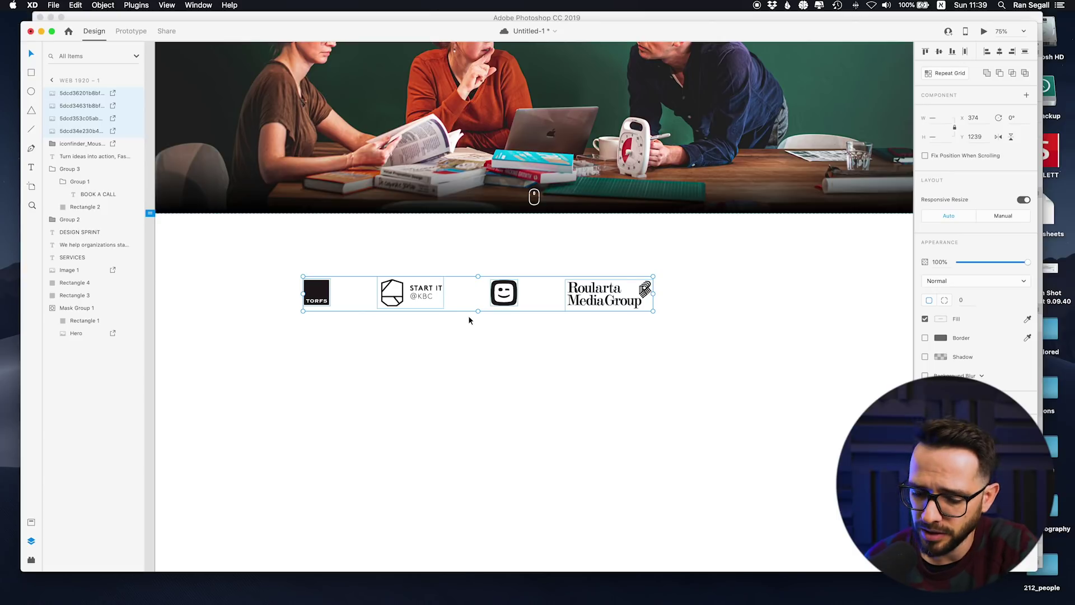
Group the four client logos and name the group Logos
key(super+g)
double_click(67, 94)
text(Logo)
key(Return)
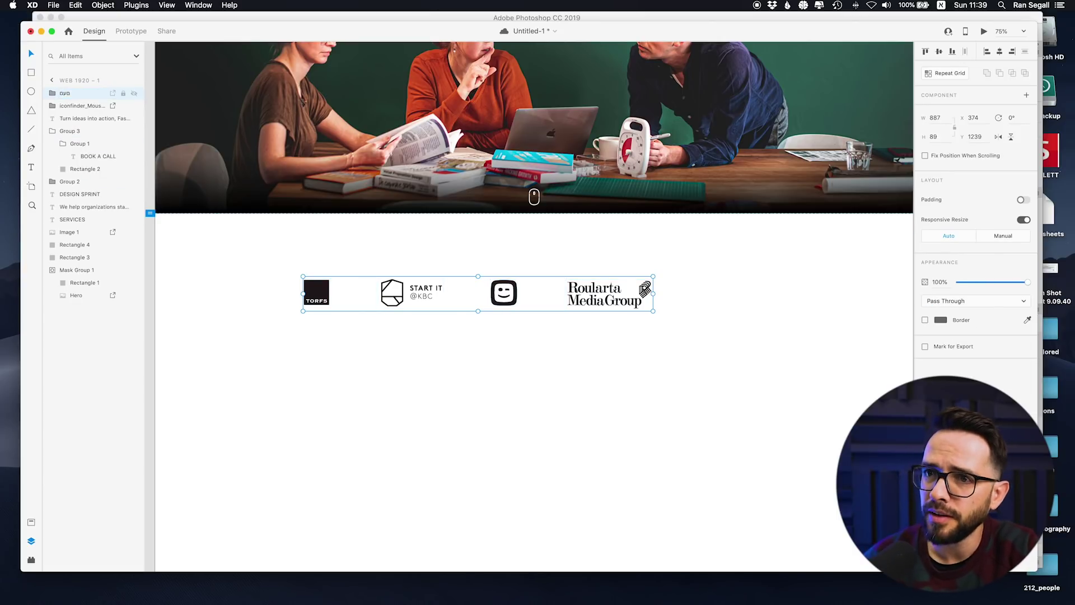
double_click(62, 93)
text(Logos)
key(Return)
Centre the Logos group horizontally on the artboard at about Y 1164 and reduce its opacity to 67%
drag(316, 291, 347, 278)
click(999, 52)
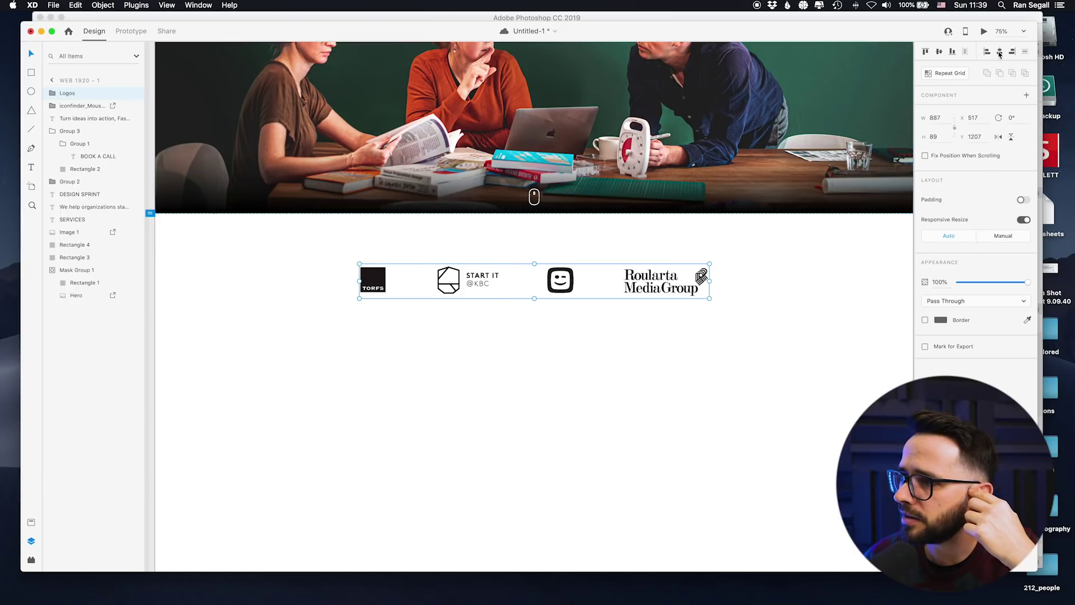
scroll(630, 303, up, 1)
drag(651, 312, 661, 280)
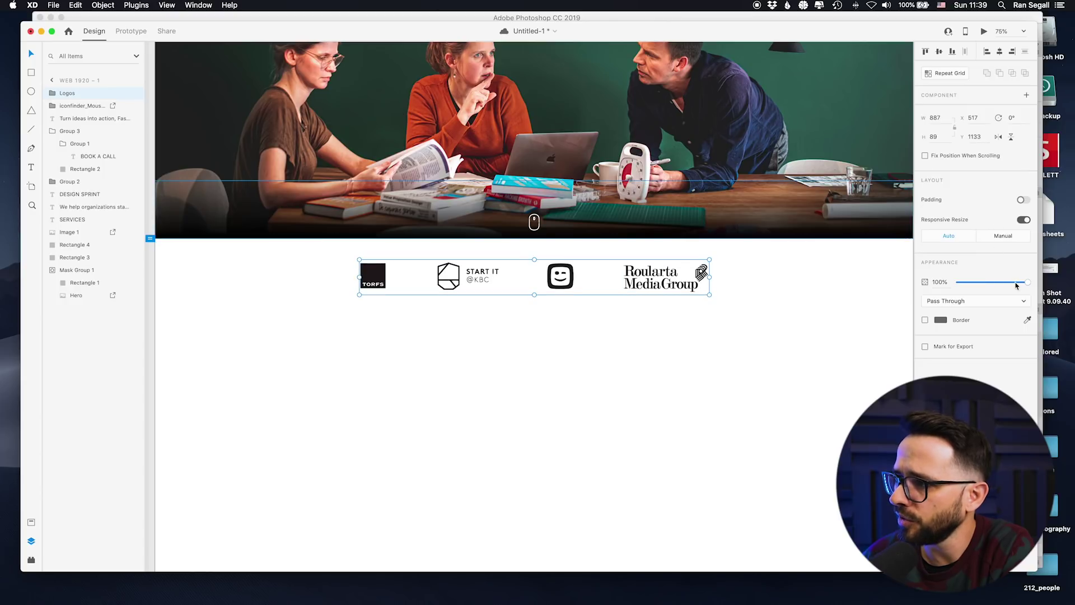
drag(1029, 285, 1006, 283)
drag(615, 270, 615, 283)
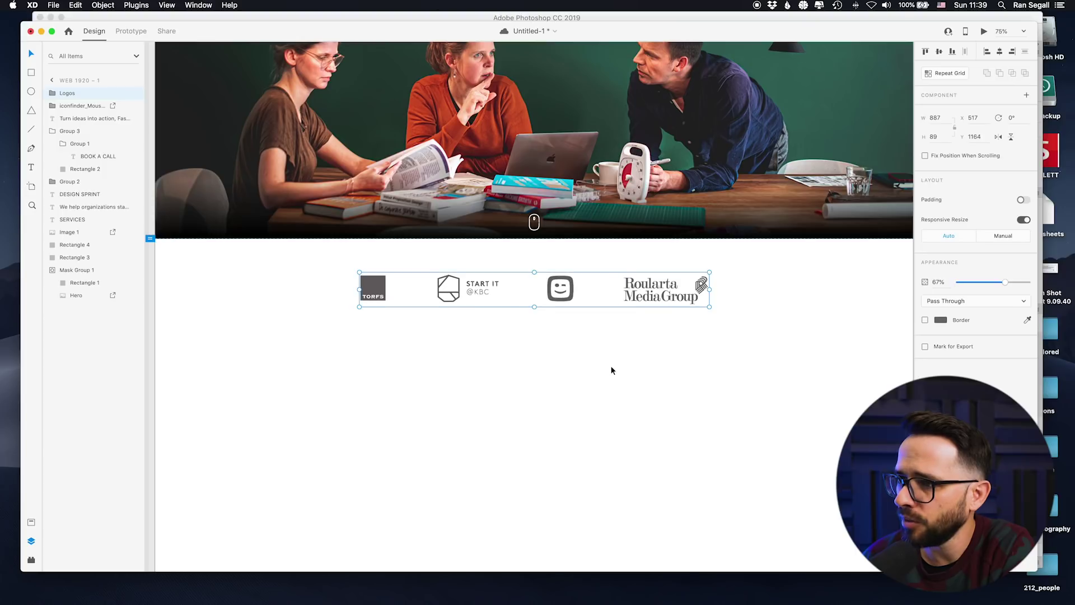
Duplicate the hero's "We help organizations…" text to about Y 1119, above the logos, and change its fill to black
scroll(612, 370, up, 5)
click(613, 278)
scroll(531, 207, down, 1)
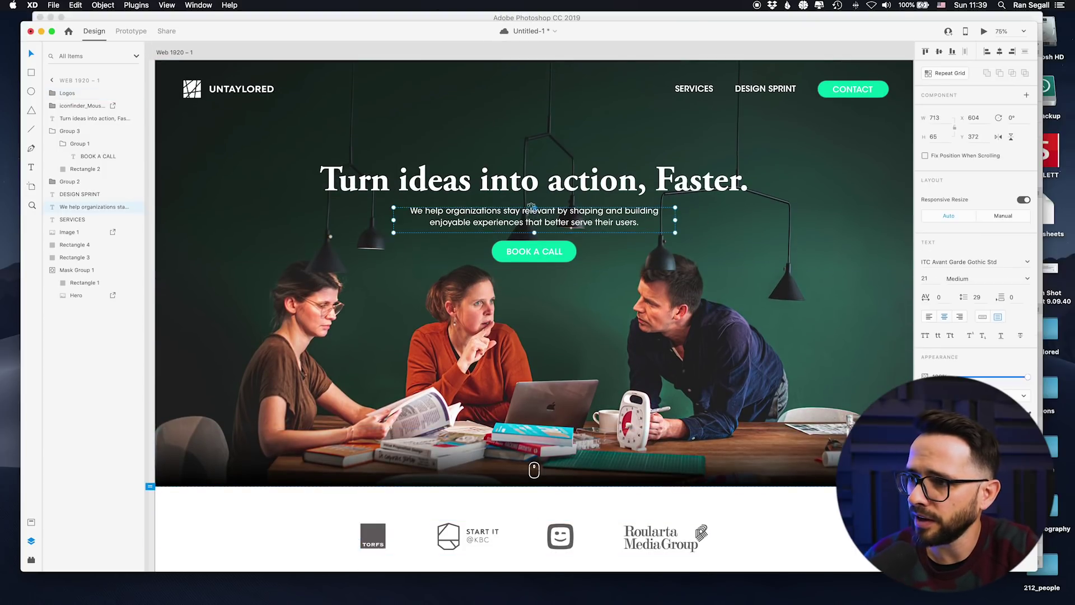
drag(531, 206, 532, 502)
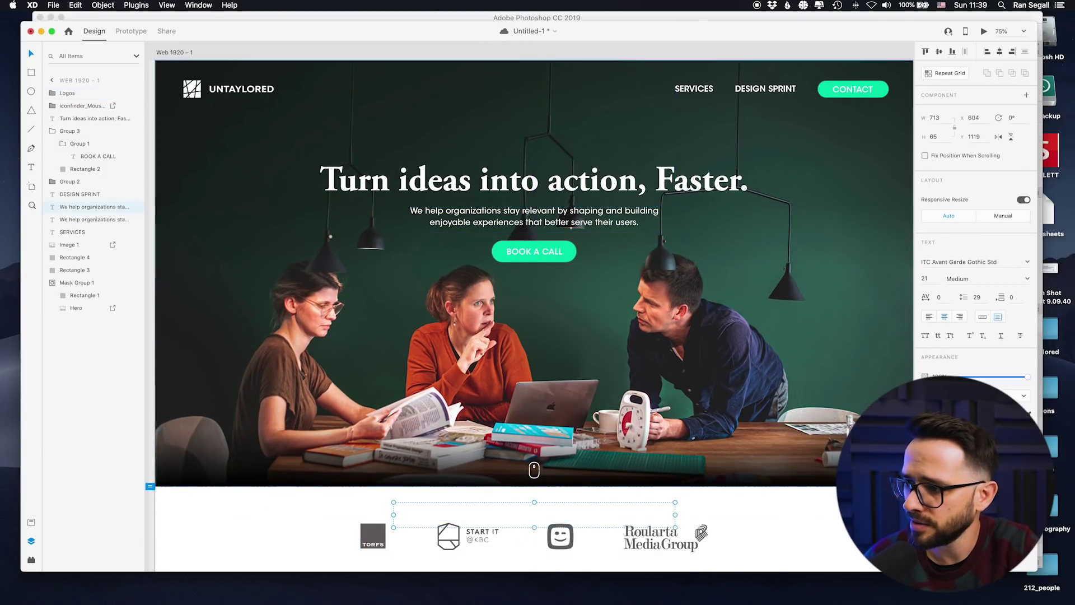
click(925, 414)
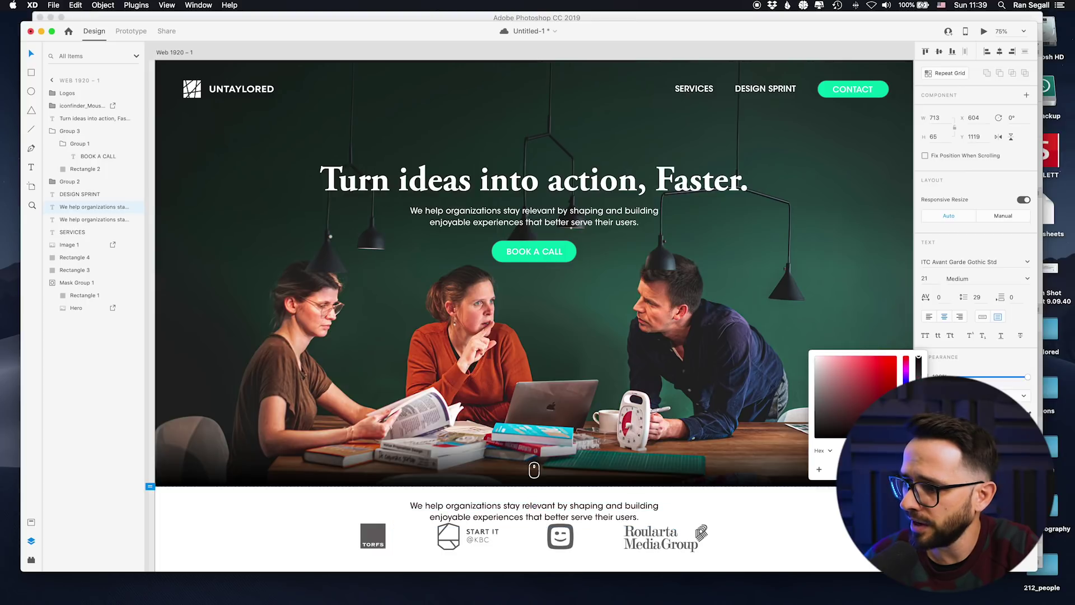
key(Escape)
Replace the duplicated text with "Our Clients Include" and reduce its text box height to 29
double_click(565, 511)
key(super+a)
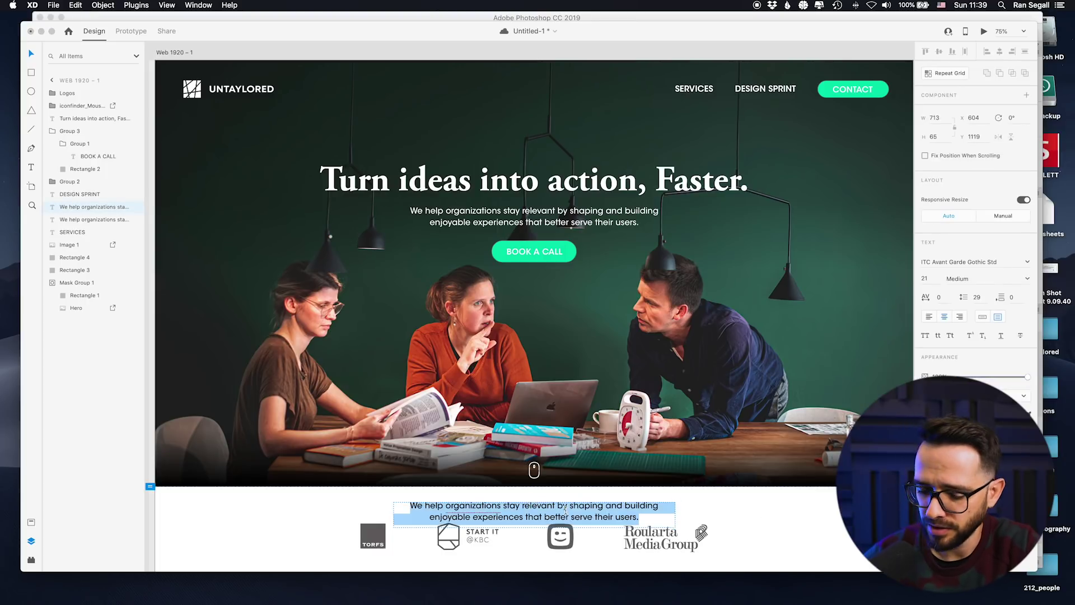
text(Ou)
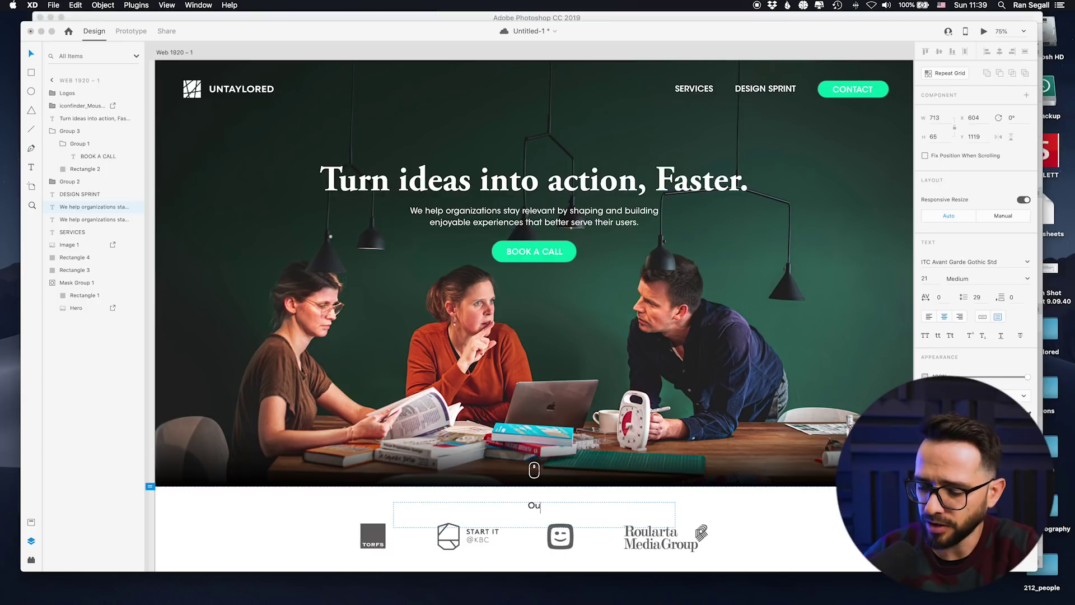
text(r Clients Include)
key(Escape)
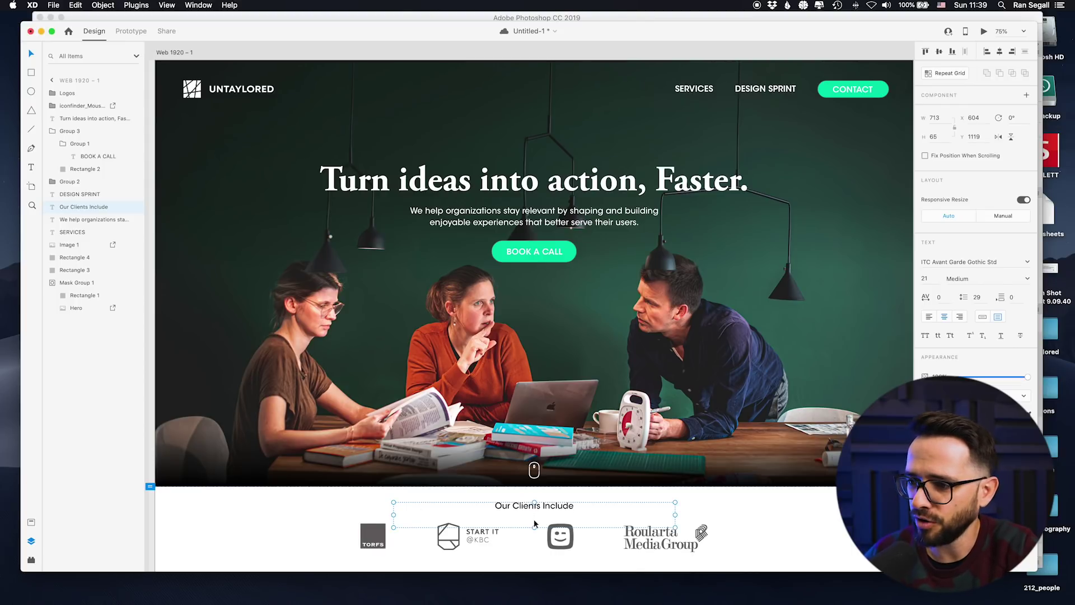
drag(534, 526, 534, 512)
scroll(504, 442, down, 3)
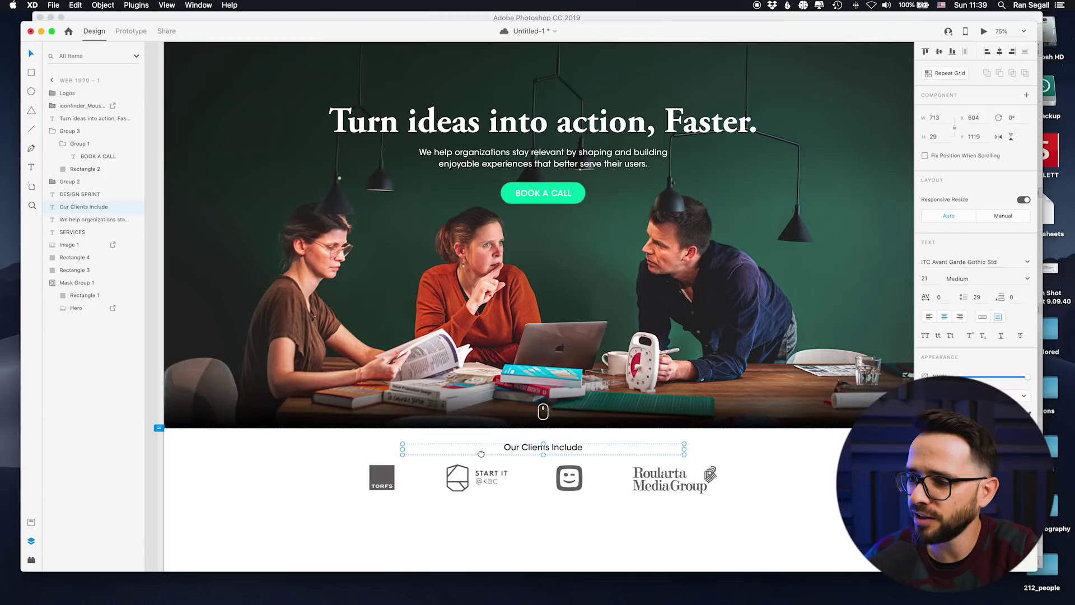
Move the "Our Clients Include" text up to about Y 1107, giving it more distance from the logos
key(Up)
key(Up)
key(Up)
key(Up)
key(Up)
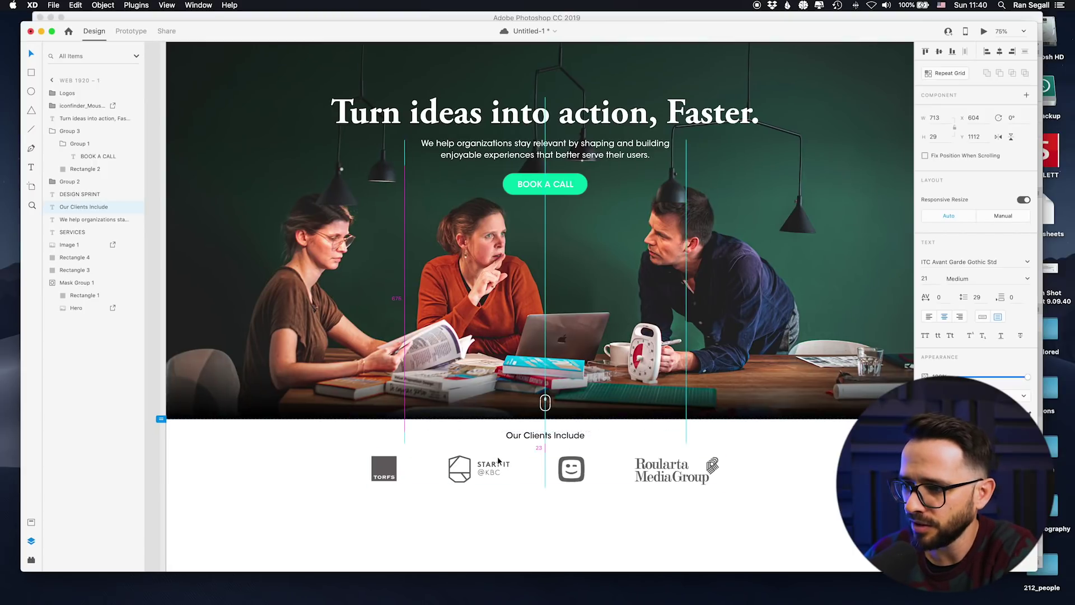
click(360, 476)
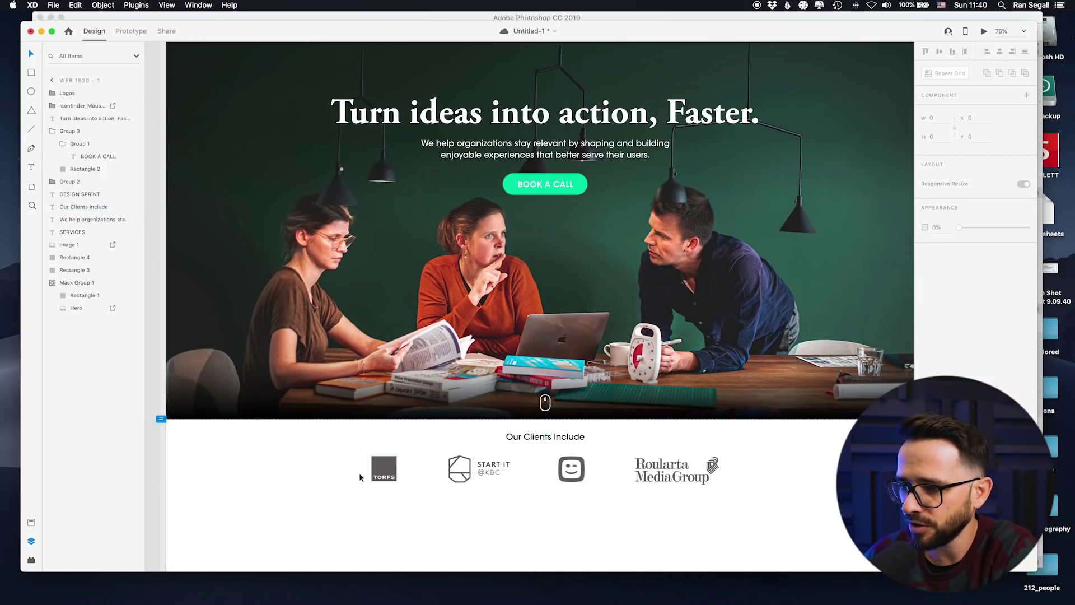
click(677, 480)
click(586, 457)
click(571, 440)
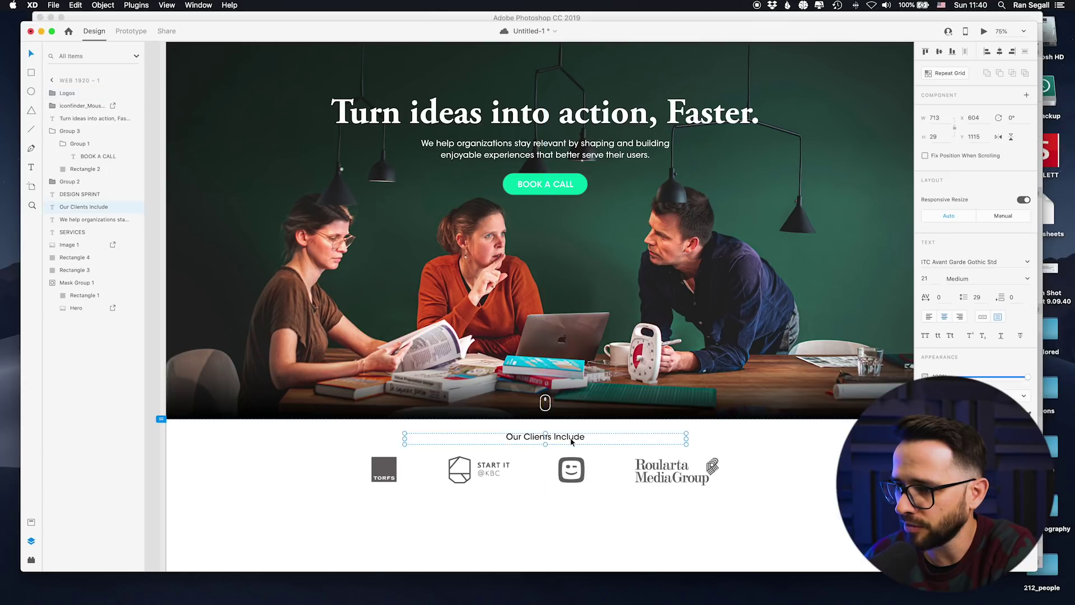
scroll(563, 506, down, 2)
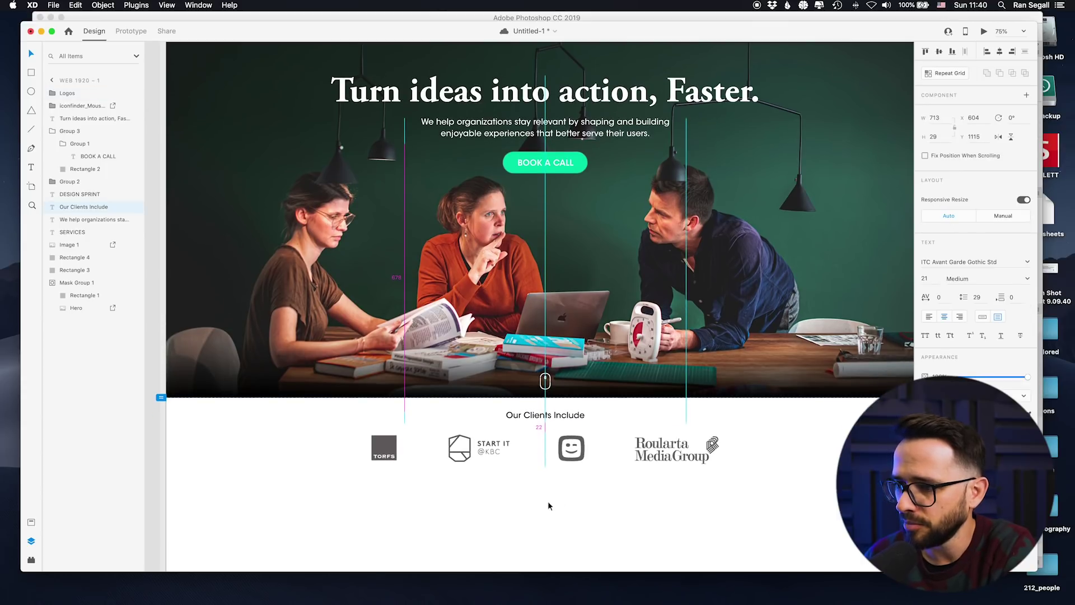
scroll(547, 493, up, 1)
drag(547, 428, 547, 424)
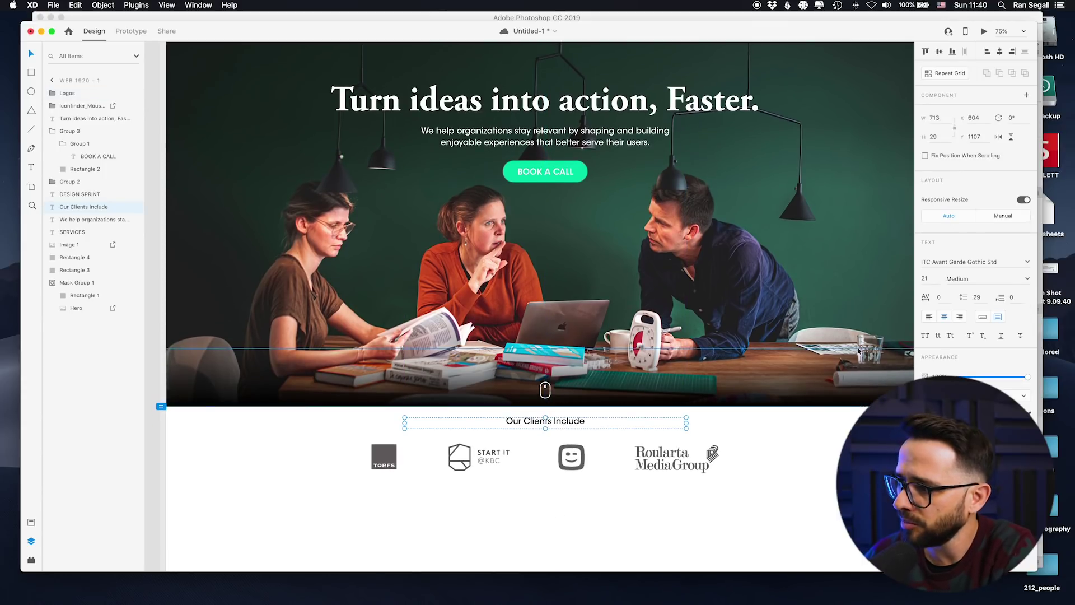
Set the "Our Clients Include" font size to 18 and shift the text up to about Y 1103
click(932, 278)
text(18)
key(Return)
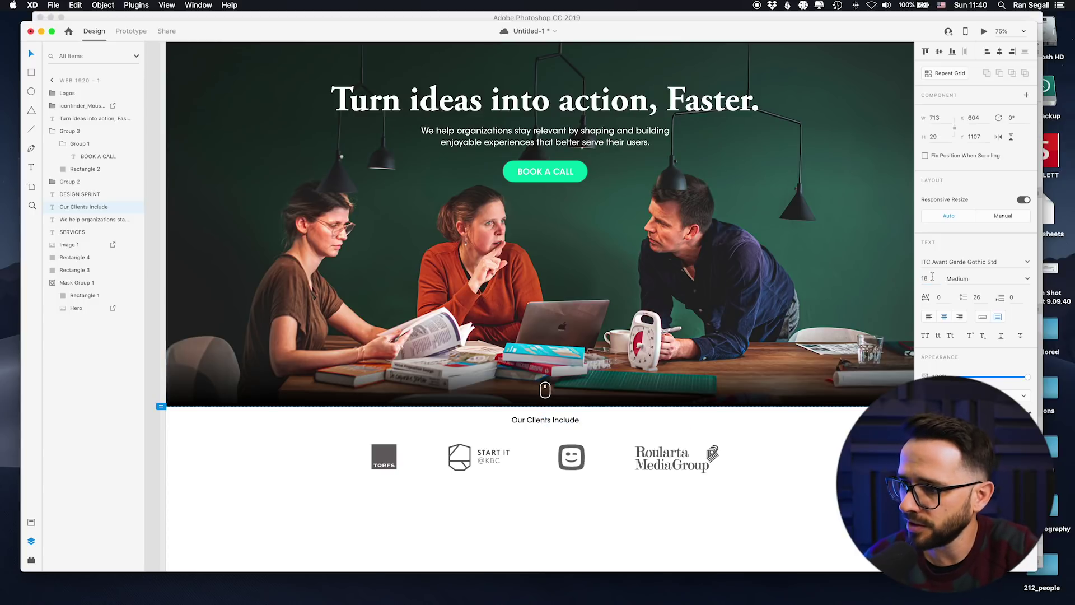
drag(518, 423, 518, 421)
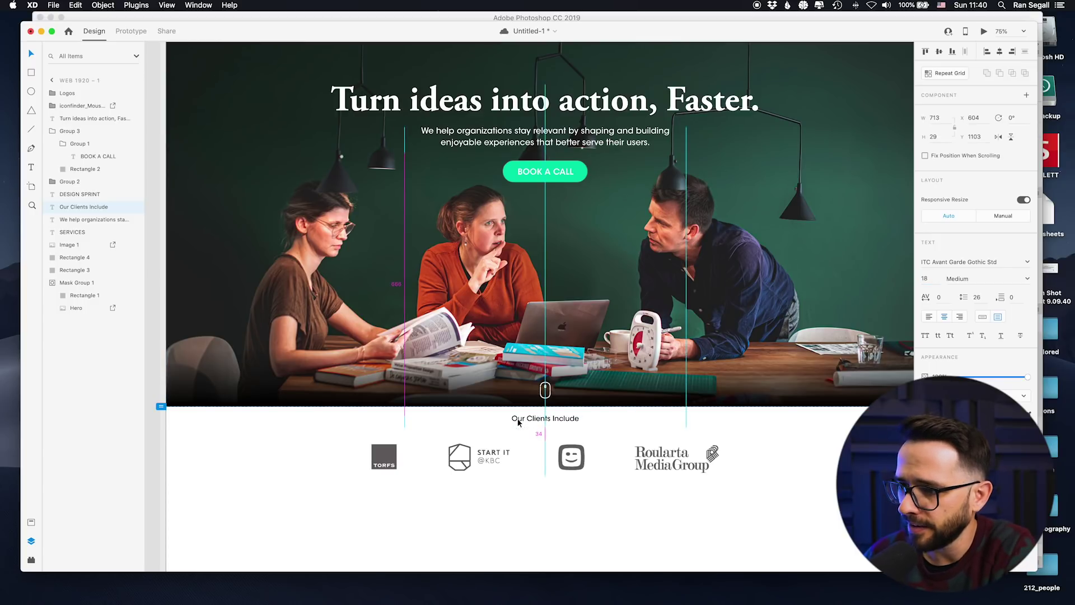
Move the Logos group up to about Y 1144, closer to the "Our Clients Include" text
click(482, 459)
scroll(482, 452, up, 5)
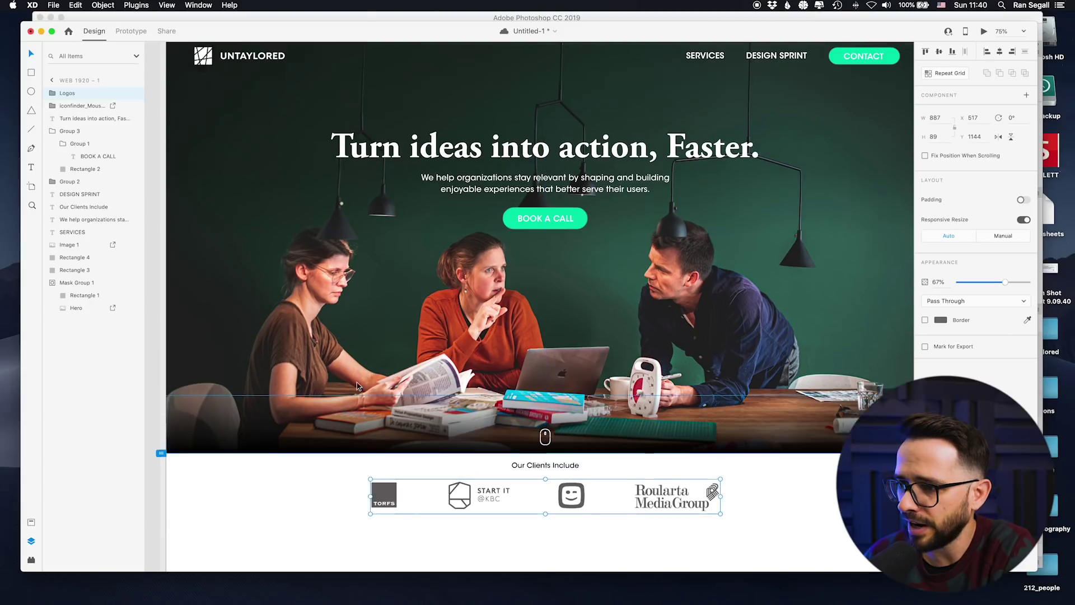
scroll(376, 302, down, 3)
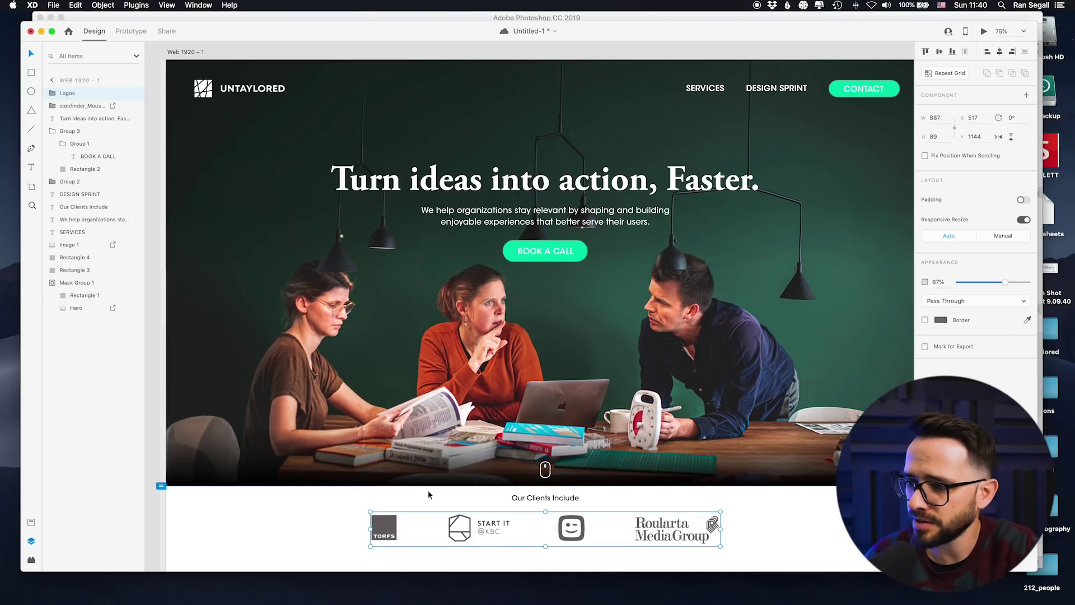
click(301, 541)
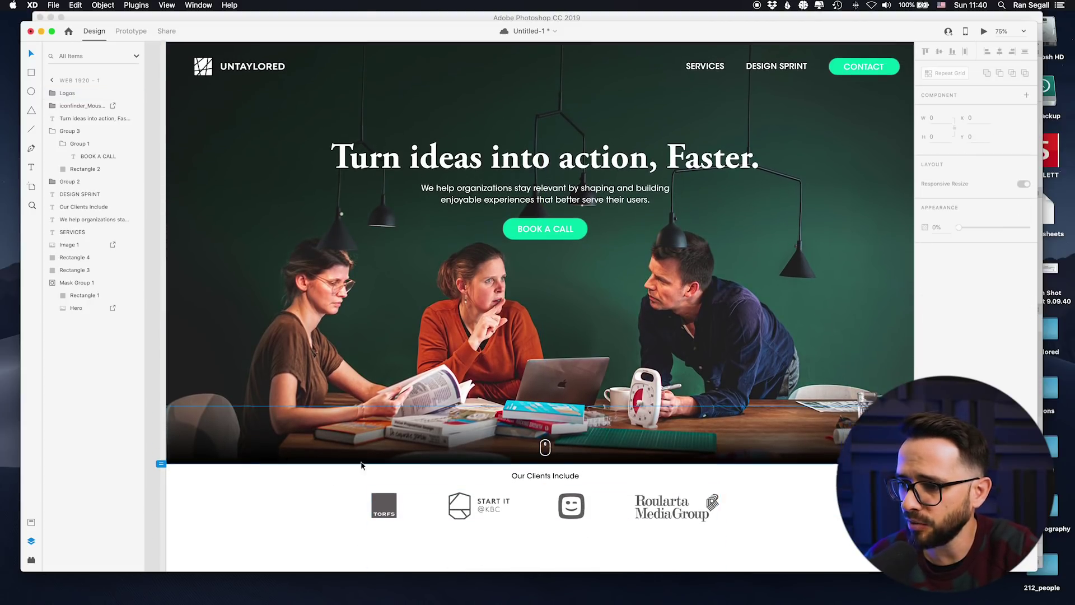
Switch to untaylored.com in Chrome and compare its hero with the "Accelerating corporate innovation." section below
scroll(372, 476, down, 5)
scroll(383, 392, down, 2)
key(super+Tab)
key(super+Tab)
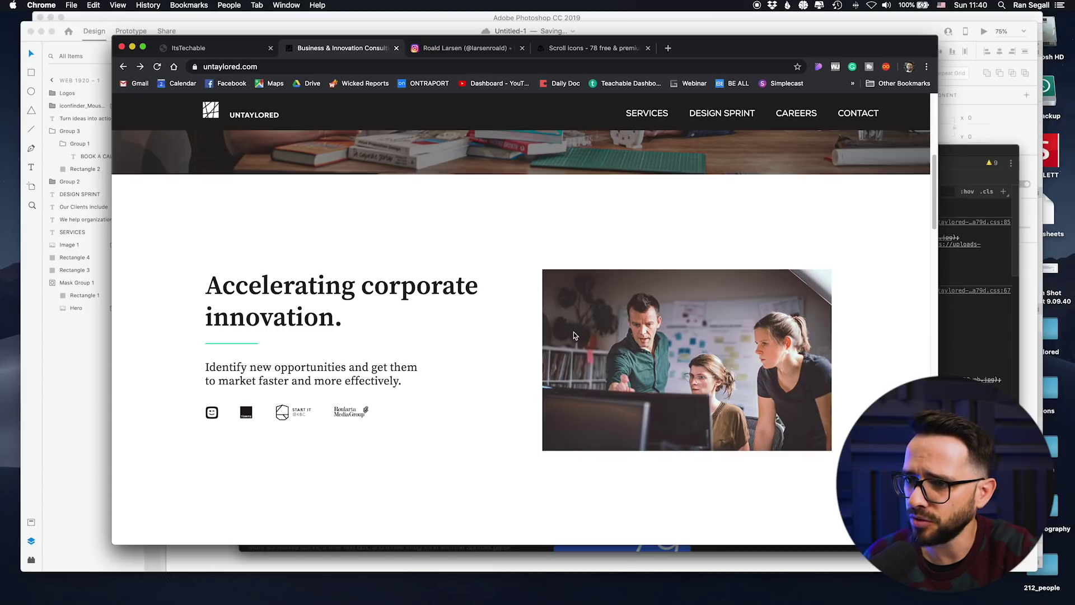
scroll(247, 313, up, 6)
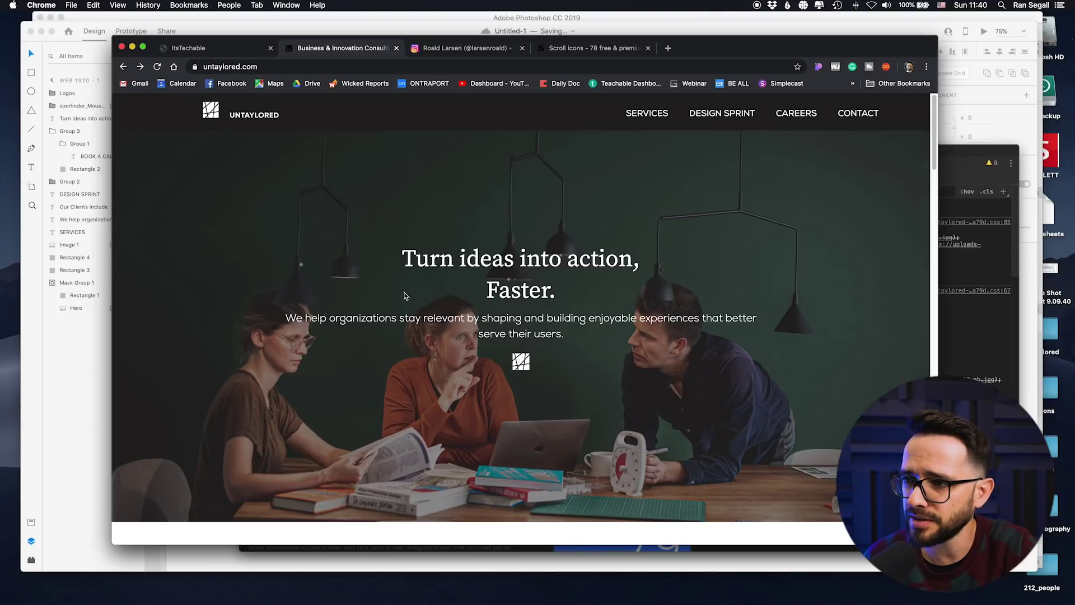
scroll(405, 296, down, 6)
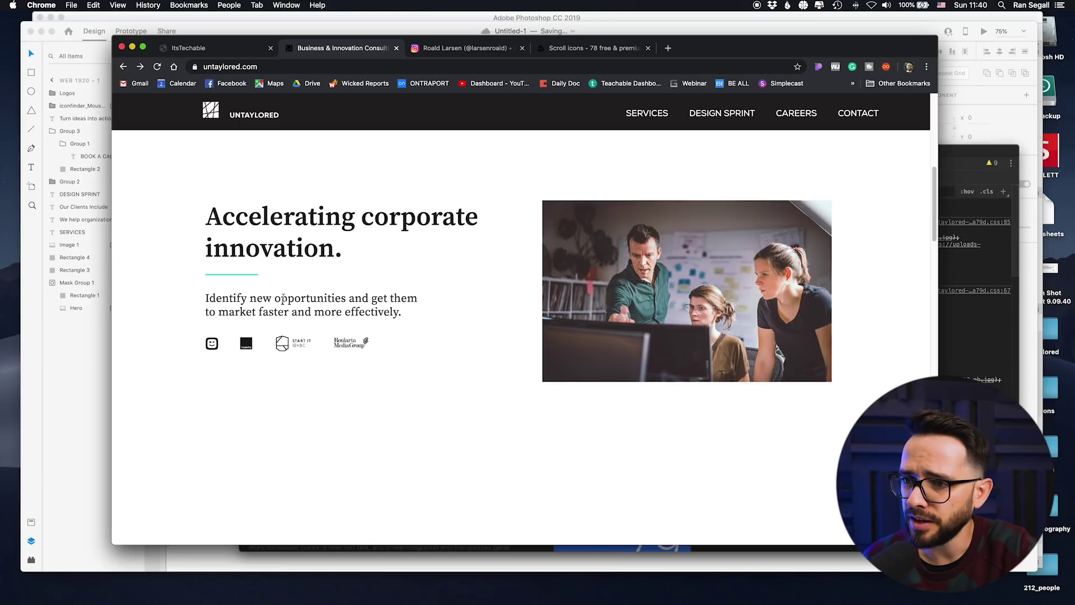
scroll(270, 307, up, 6)
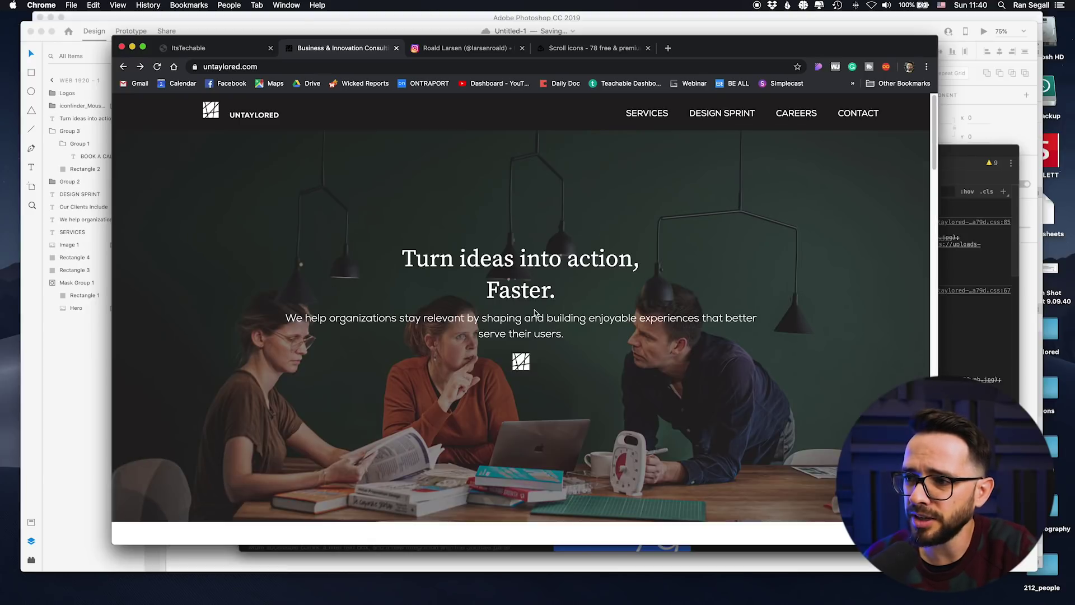
scroll(302, 406, down, 4)
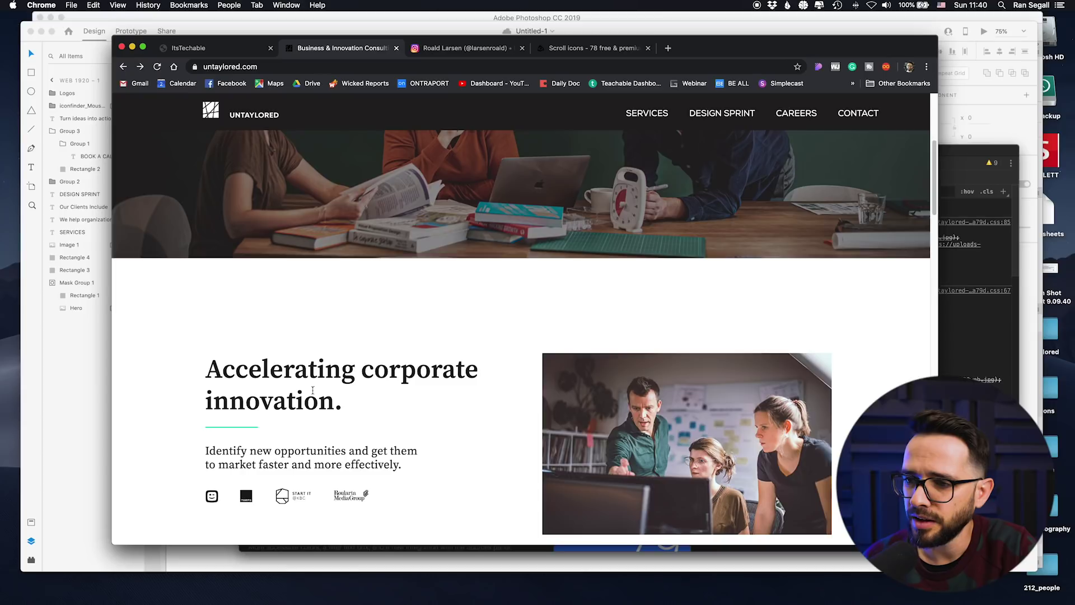
Copy the "Accelerating corporate innovation." heading from the section below the hero on untaylored.com
scroll(309, 385, down, 2)
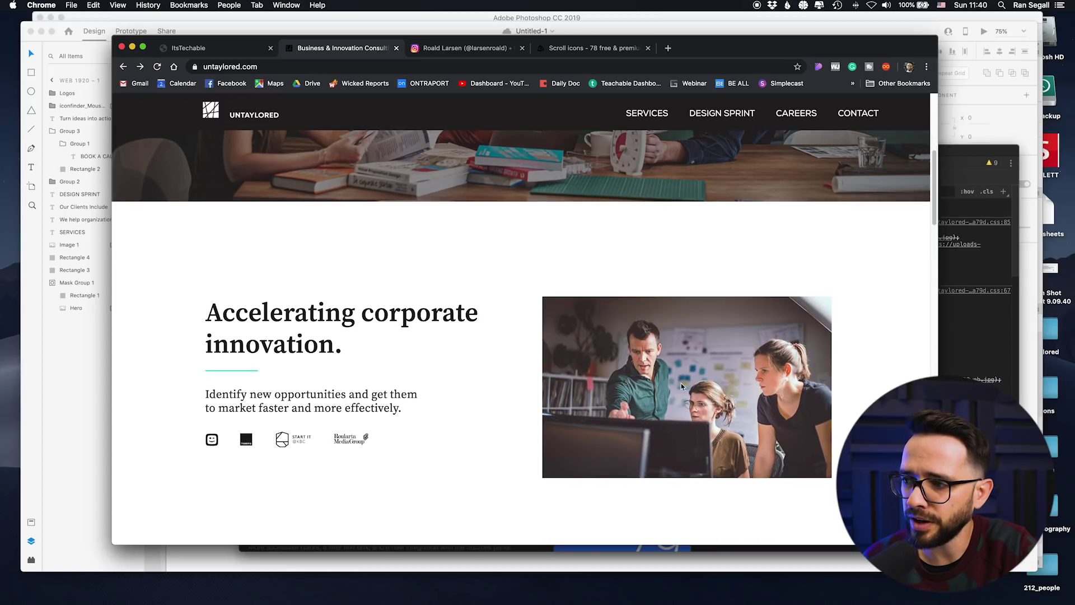
scroll(283, 332, down, 1)
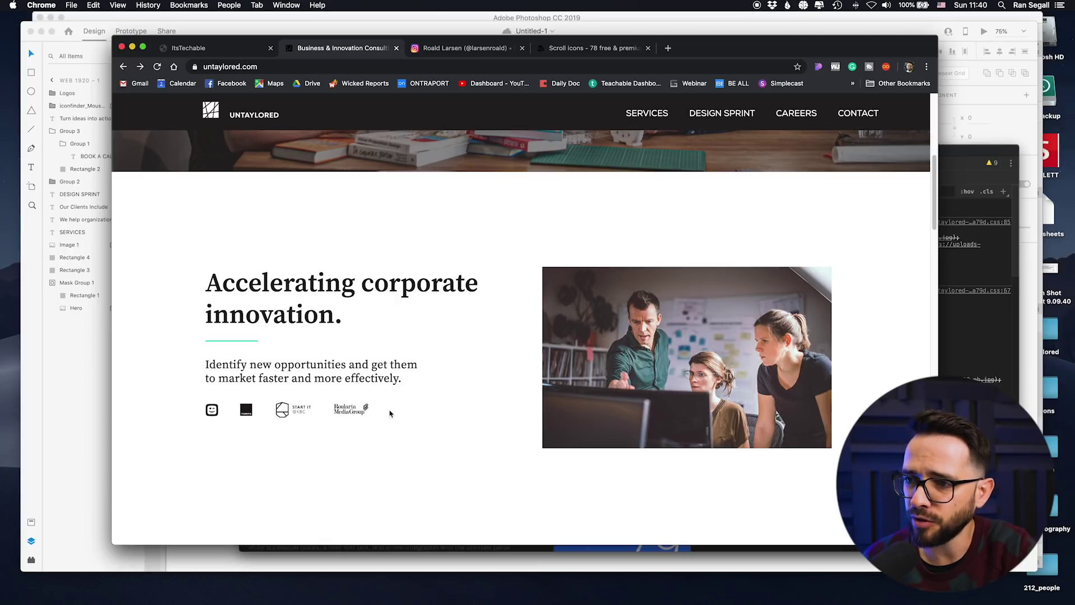
scroll(390, 414, down, 4)
scroll(368, 404, up, 6)
scroll(392, 428, down, 3)
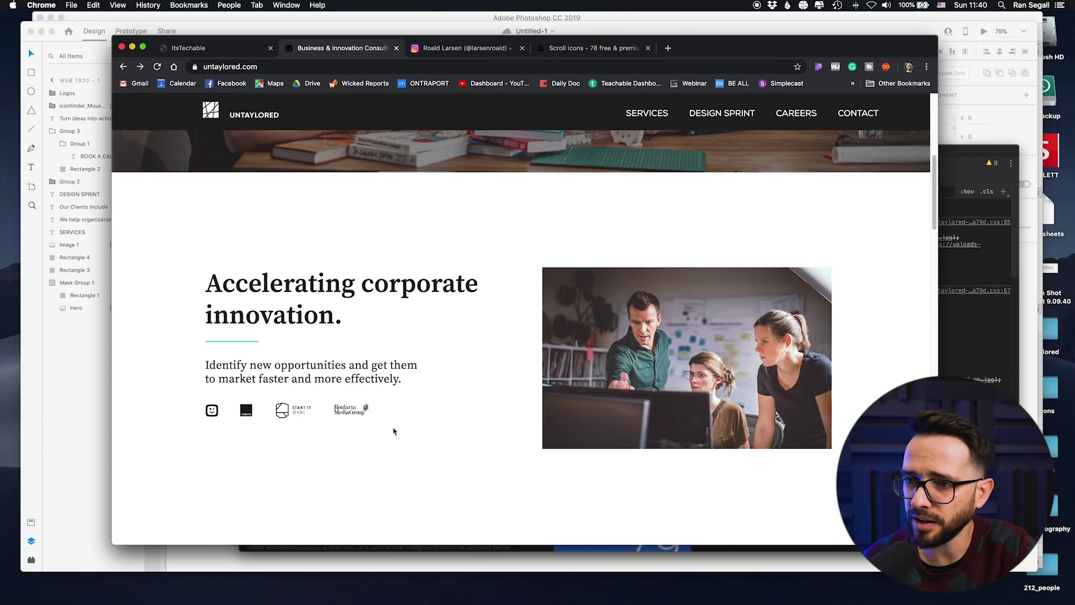
drag(346, 323, 182, 264)
key(super+c)
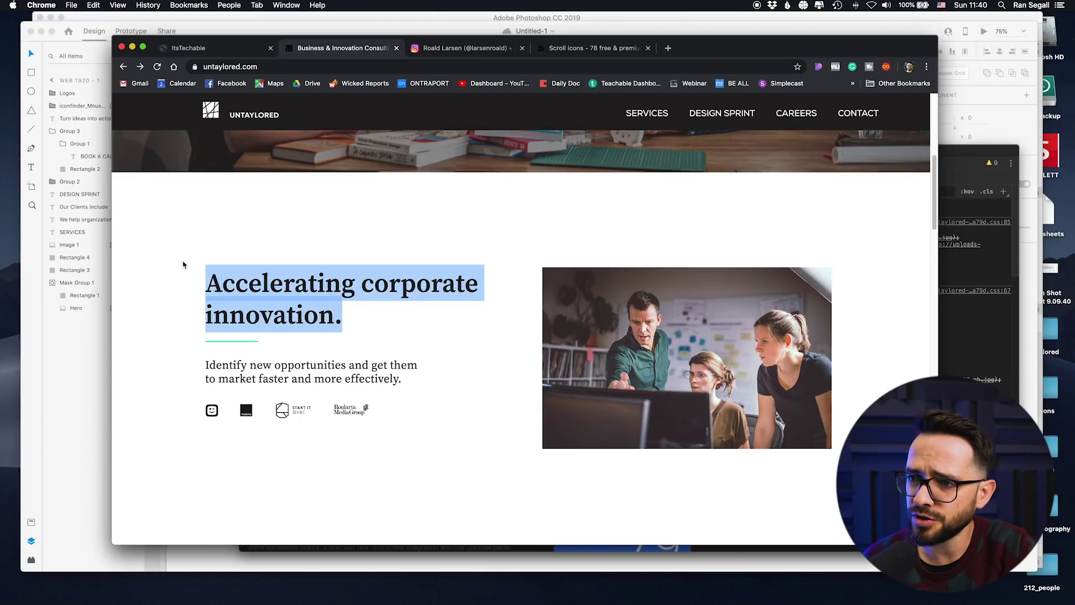
Switch to Adobe XD, place a copy of the hero headline below the client logos and colour it black
key(super+Tab)
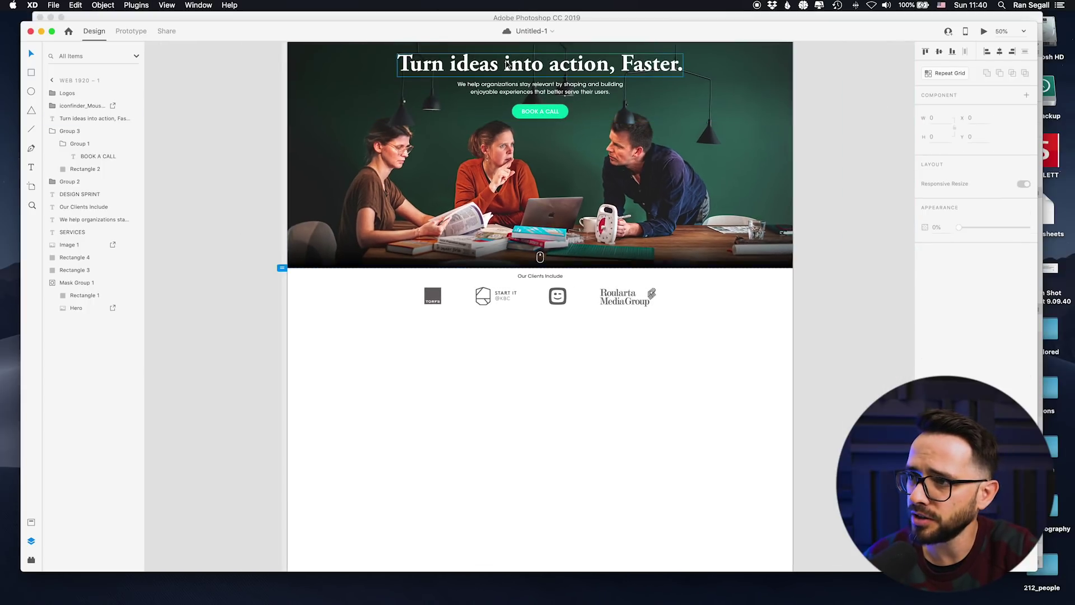
key(super+v)
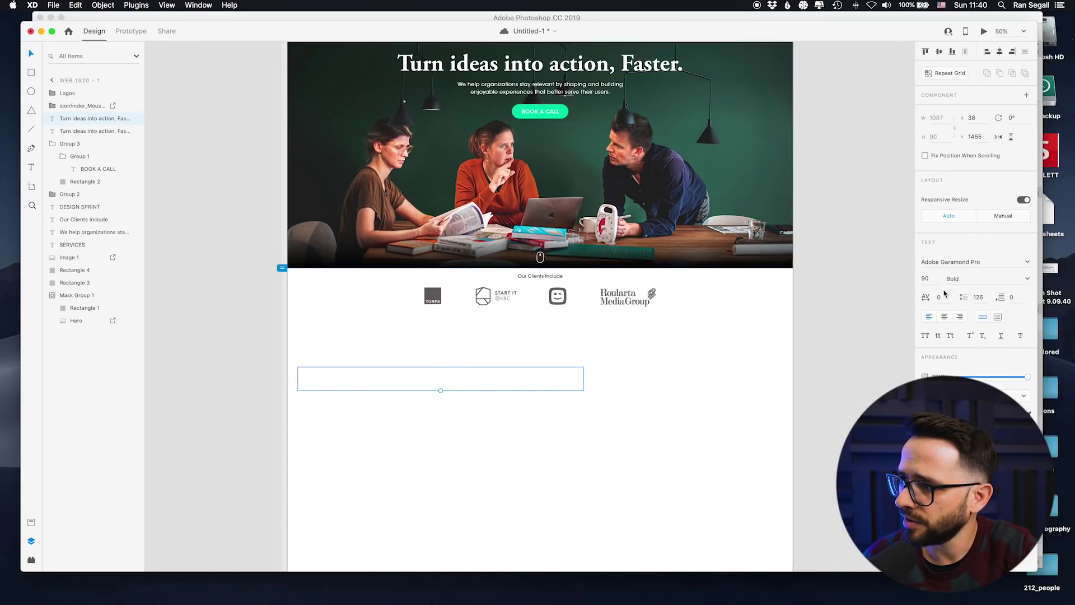
click(932, 418)
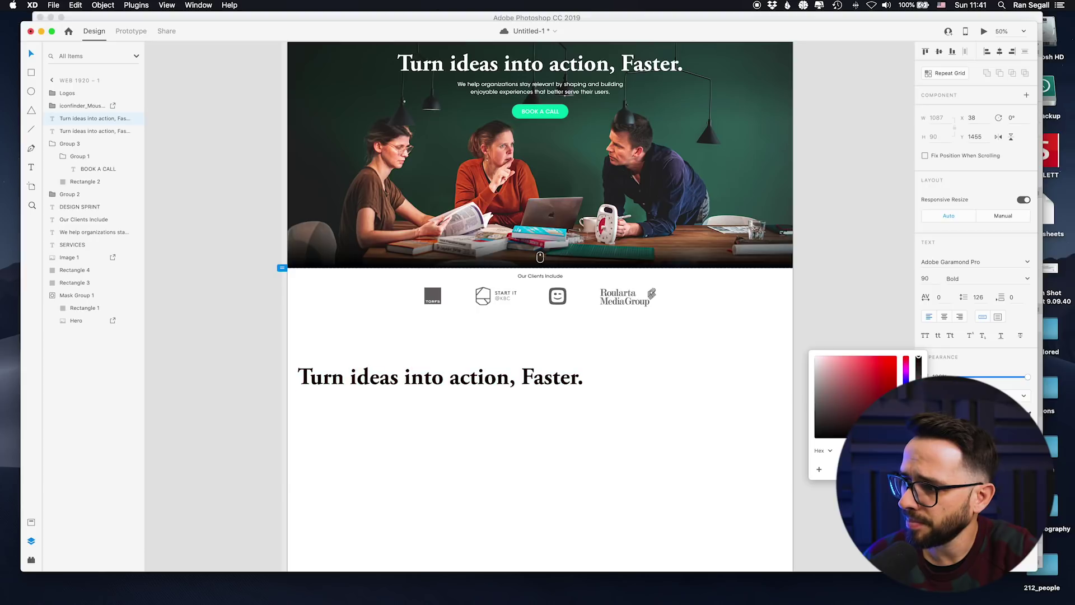
mouse_move(549, 378)
mouse_down()
mouse_move(592, 359)
mouse_move(559, 362)
mouse_up()
Convert the copied headline to area text, replace its wording with "Accelerating corporate innovation." and extend its box to about 529 high
click(997, 317)
double_click(554, 361)
key(super+a)
key(super+v)
key(Escape)
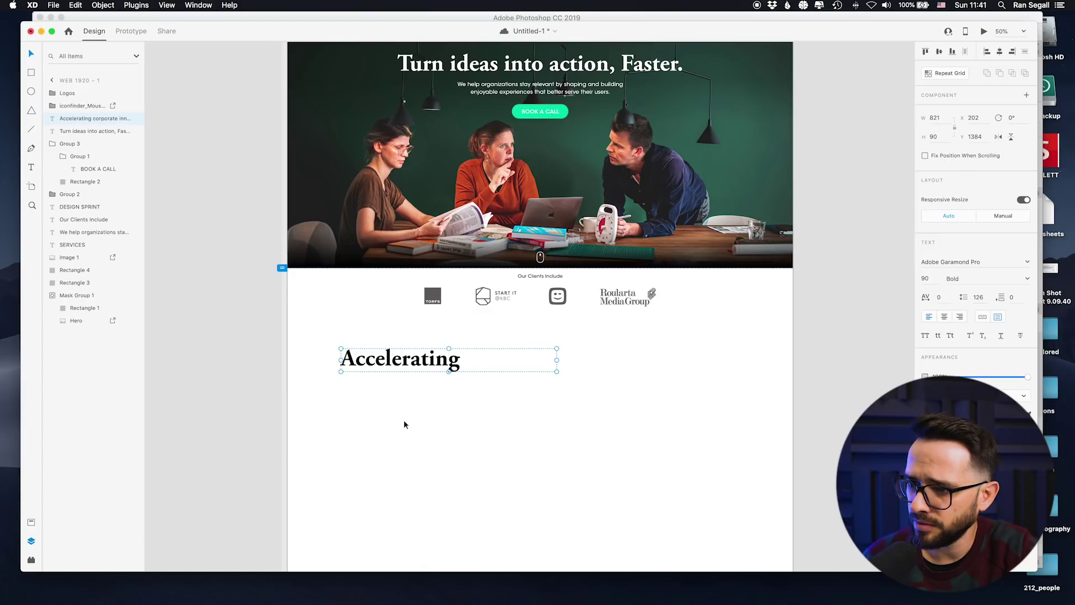
drag(450, 372, 449, 487)
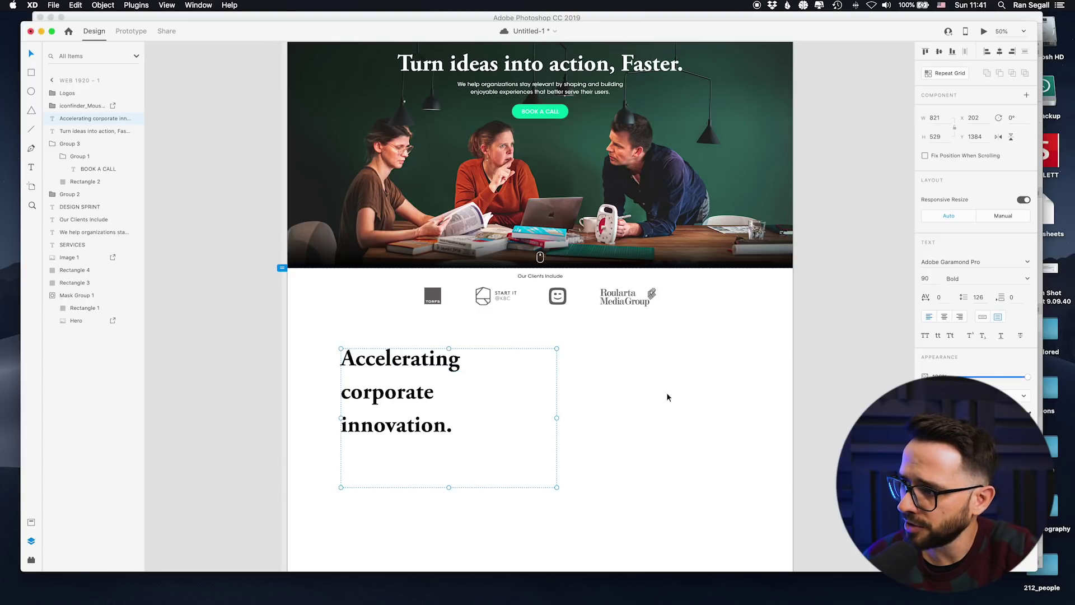
Set the "Accelerating corporate innovation." line spacing to 76 and narrow its text box to about 801 wide
click(977, 297)
key(shift+Down)
key(shift+Down)
key(shift+Down)
key(shift+Down)
key(shift+Down)
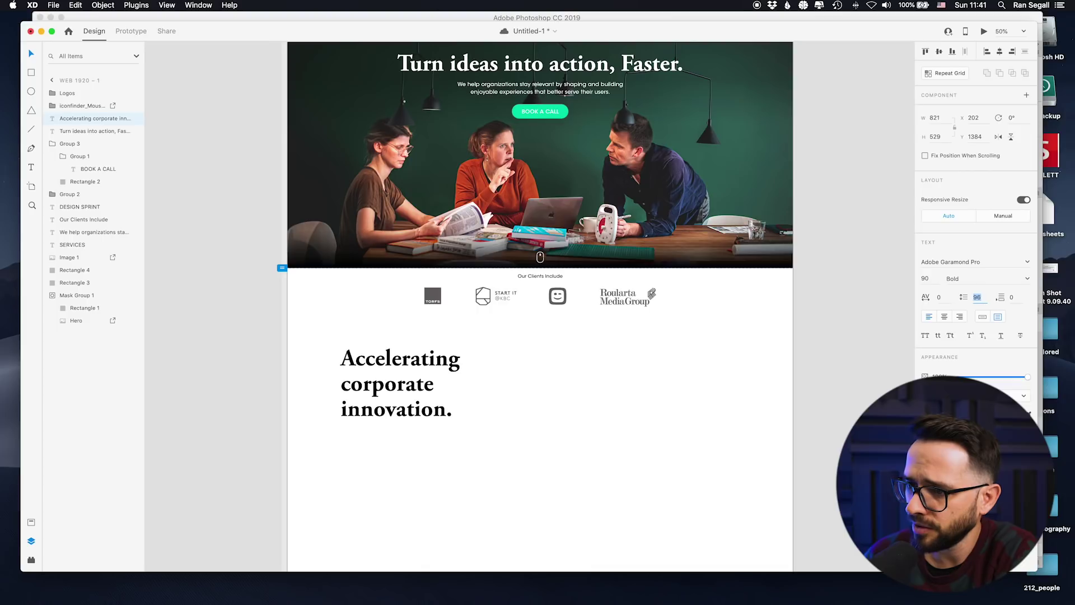
click(615, 390)
click(470, 389)
mouse_move(557, 419)
mouse_down()
mouse_move(598, 418)
mouse_move(551, 418)
mouse_up()
Compare the "Accelerating corporate innovation." section on untaylored.com in Chrome with the Adobe XD layout
key(super+Tab)
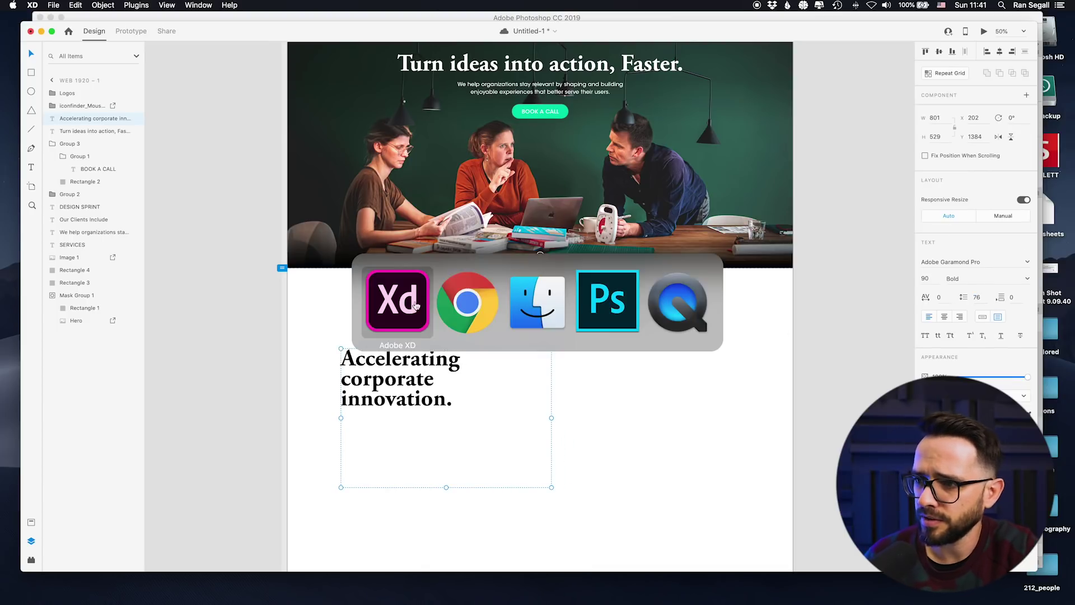
key(super+Tab)
click(250, 349)
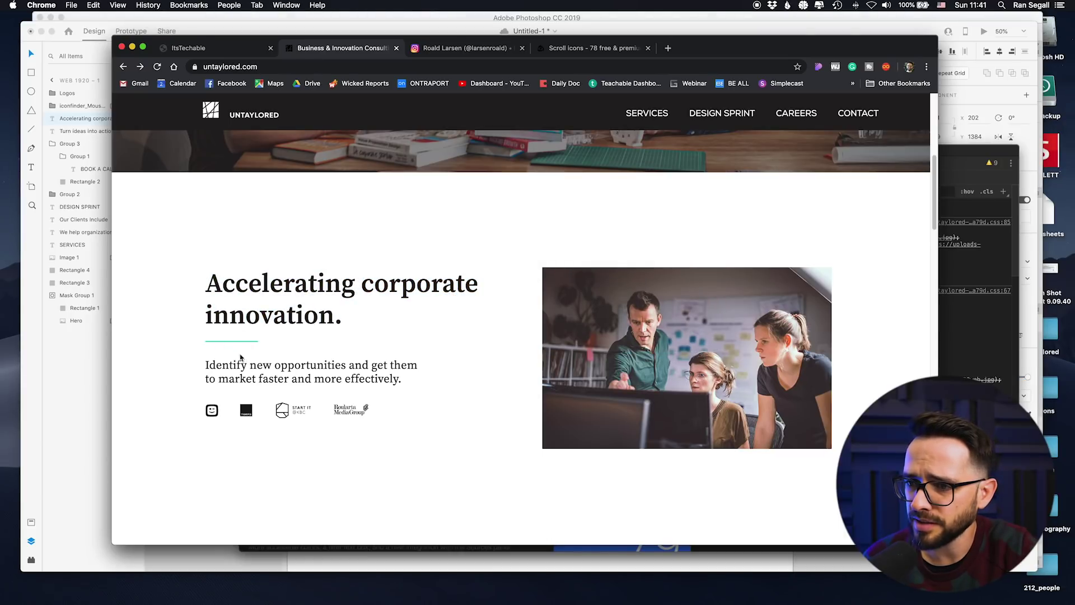
scroll(255, 340, up, 5)
scroll(254, 340, down, 5)
key(super+Tab)
key(super+shift+Tab)
key(super+Tab)
key(super+shift+Tab)
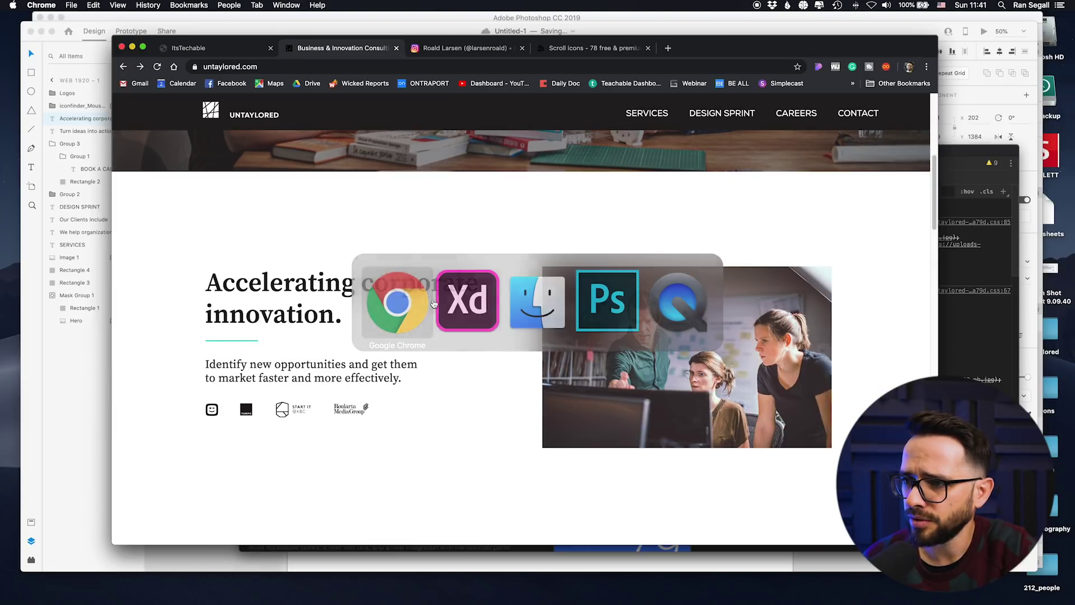
key(super+Tab)
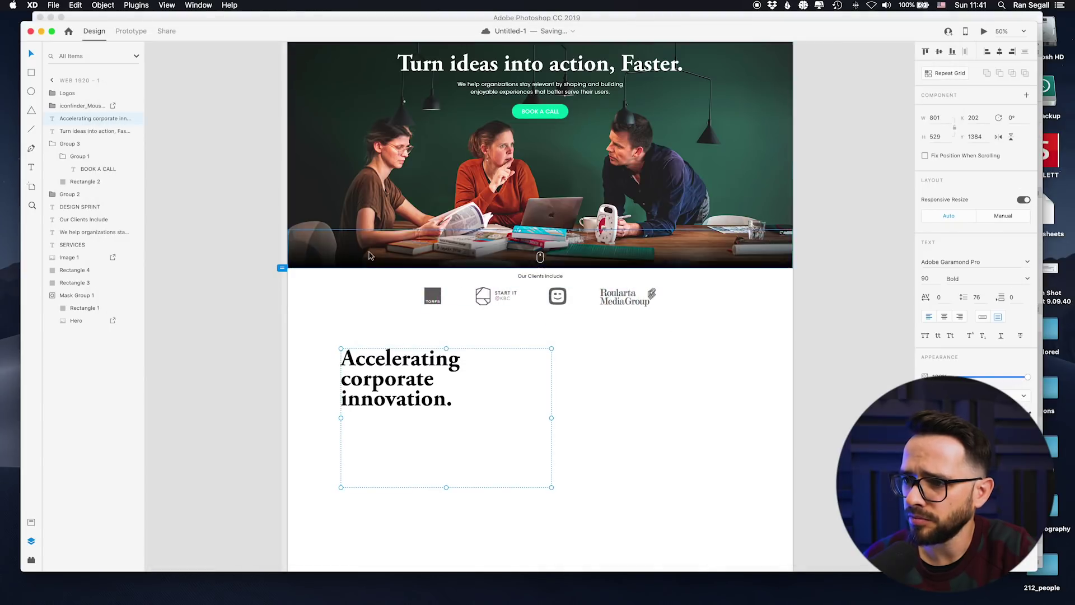
Set the "Accelerating corporate innovation." font size to 75 and shorten its text box to fit the wording
scroll(384, 375, up, 2)
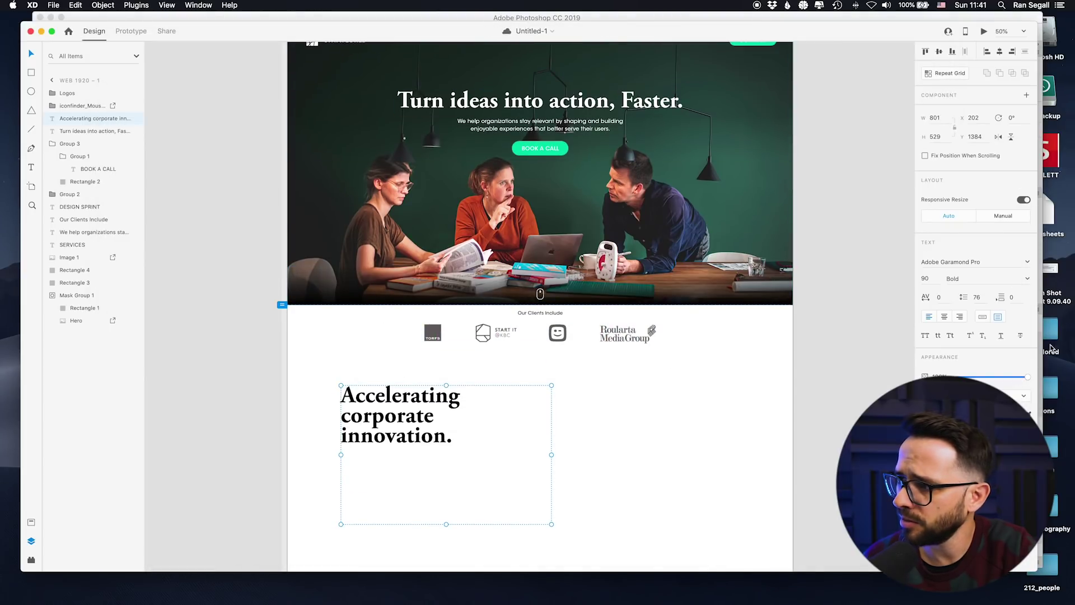
click(928, 279)
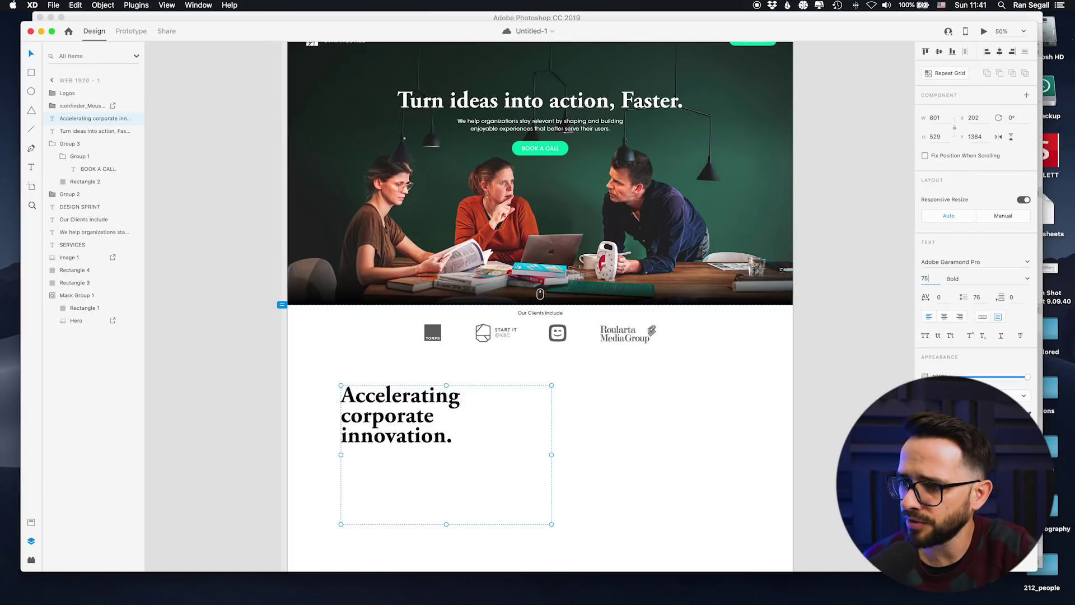
key(Return)
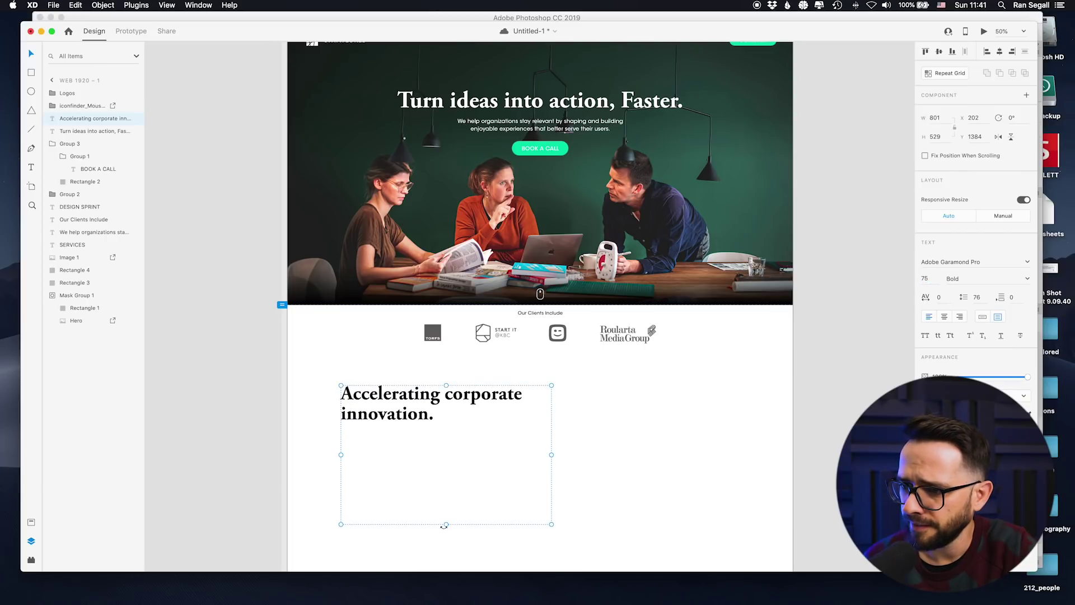
drag(445, 525, 439, 435)
Duplicate the hero's subtext below the new heading at about X 280, Y 1585, coloured black and left-aligned
drag(498, 128, 427, 454)
click(935, 417)
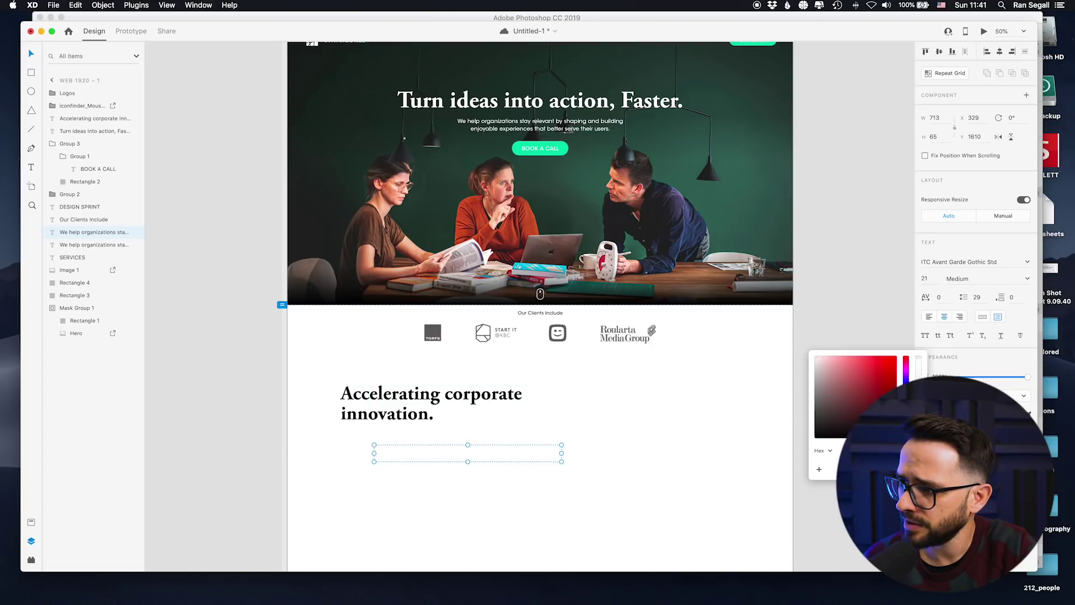
click(574, 473)
drag(480, 456, 467, 449)
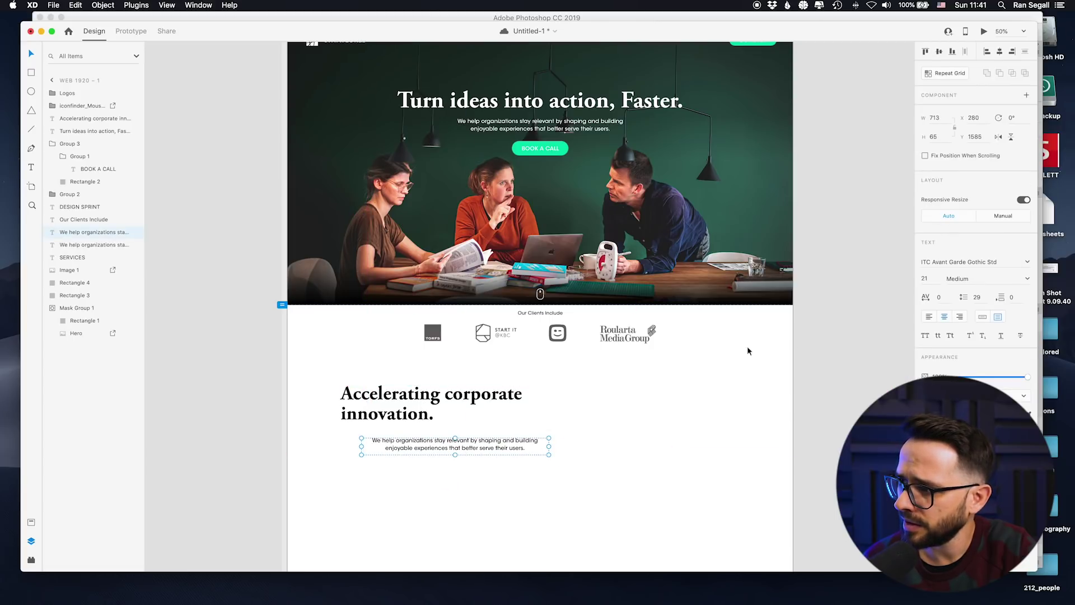
click(929, 317)
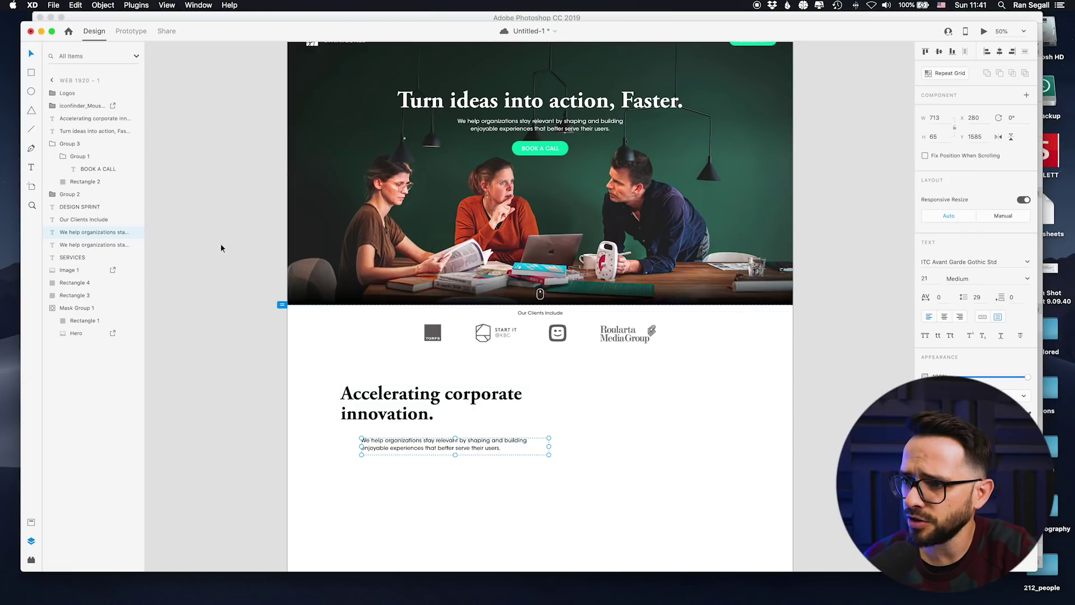
Switch to untaylored.com in Chrome and copy the "Identify new opportunities and get them to market faster and more effectively." text
key(super+Tab)
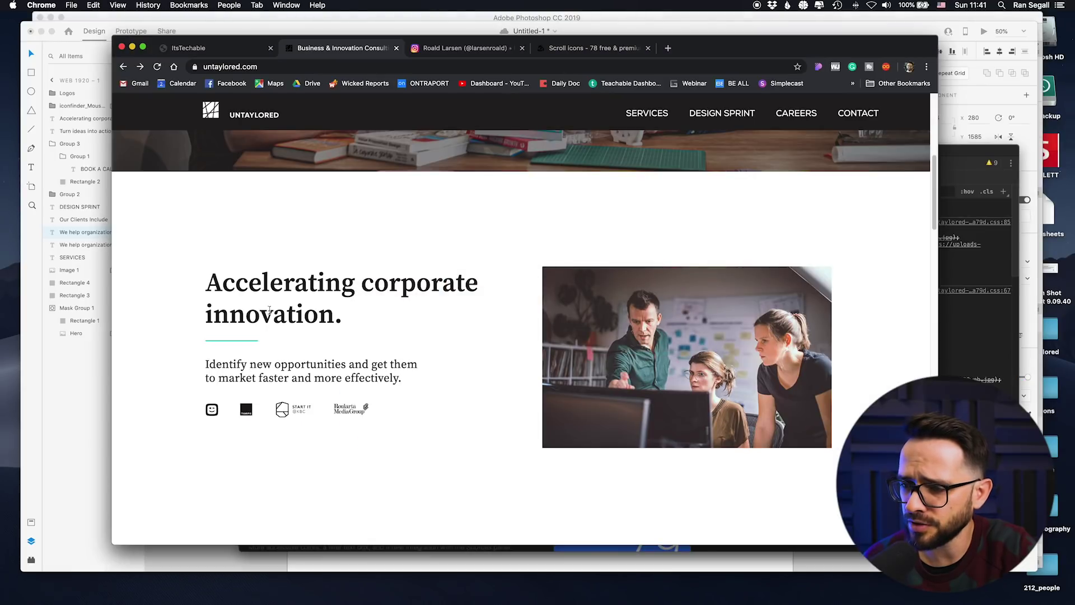
scroll(291, 339, up, 3)
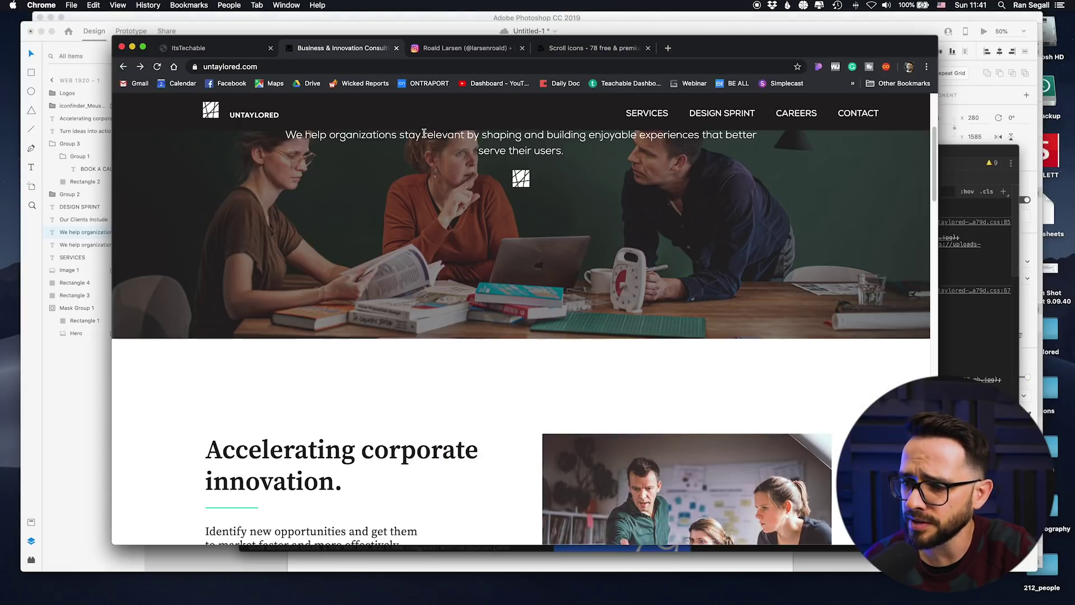
scroll(325, 411, down, 1)
scroll(328, 412, down, 2)
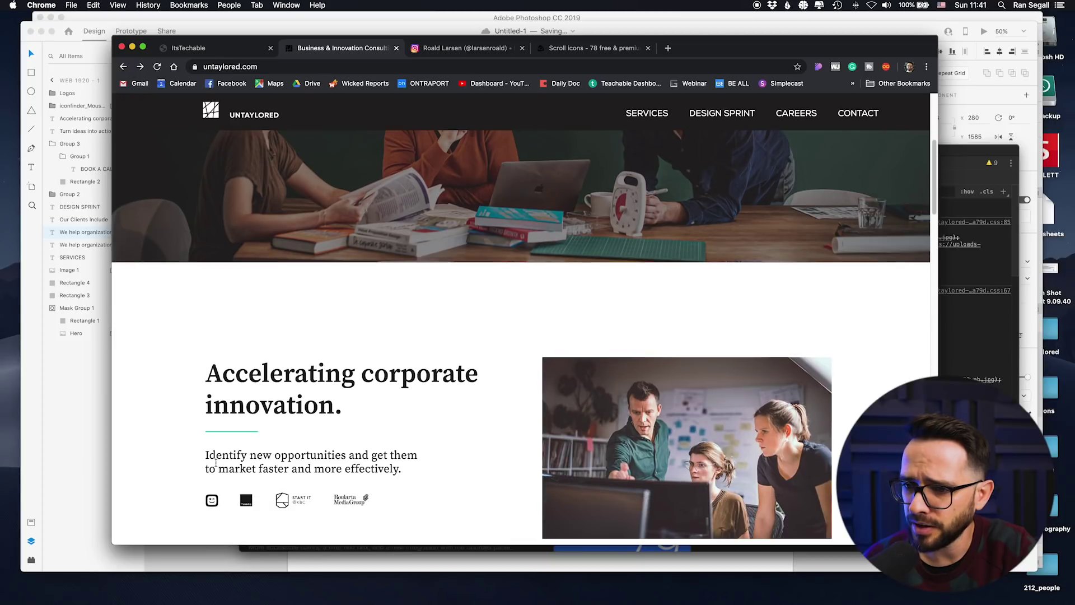
drag(207, 455, 406, 475)
key(super+c)
Back in Adobe XD, paste the copied sentence over the duplicated subtext, narrow its box to about 497 and align it at X 202, Y 1601
key(super+Tab)
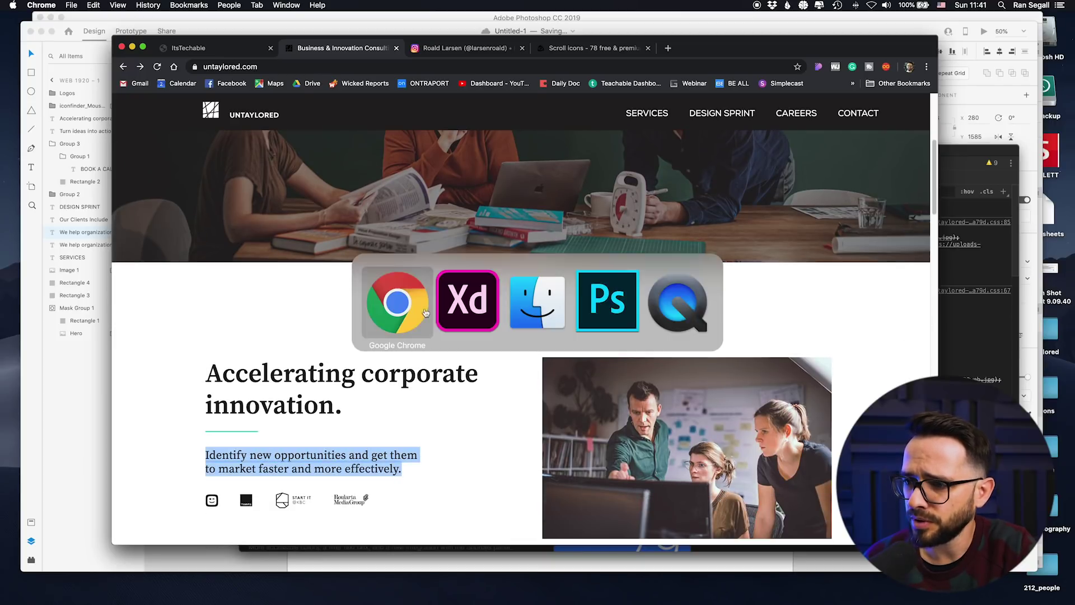
key(Return)
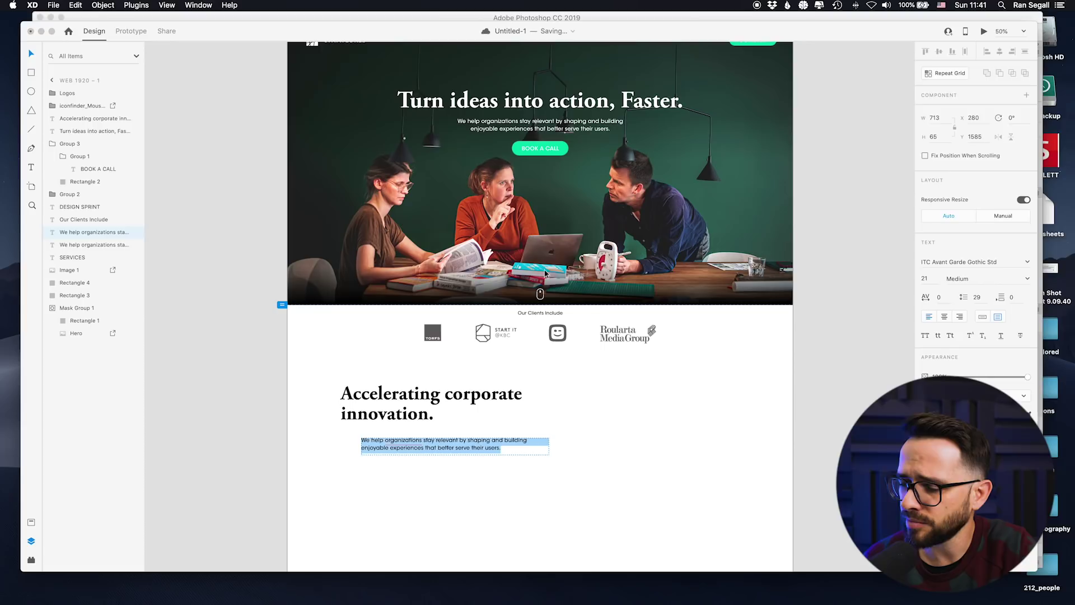
key(super+v)
key(Escape)
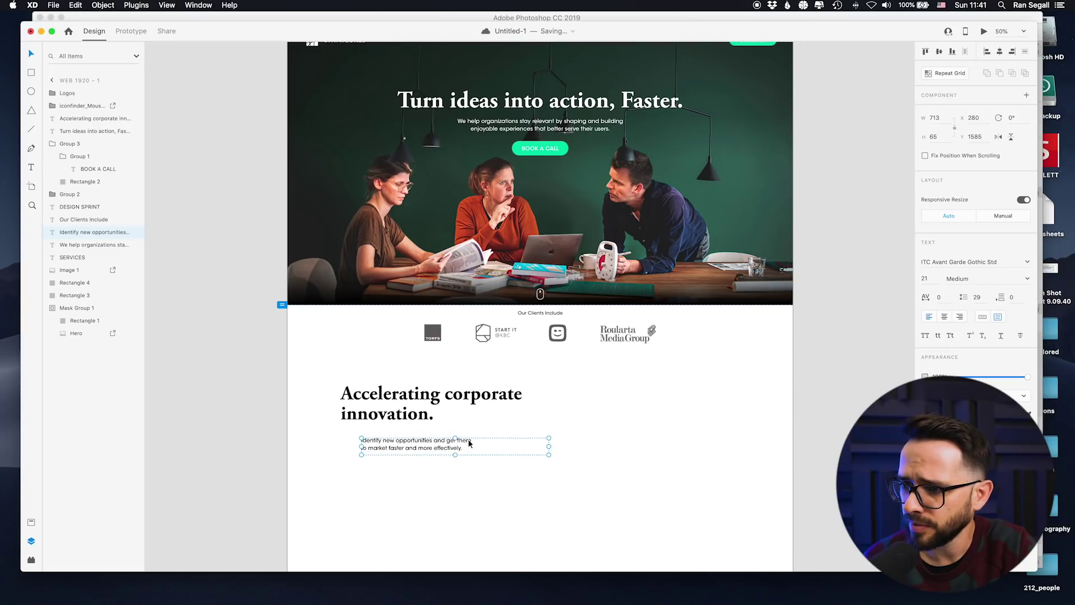
drag(548, 446, 411, 446)
key(super+z)
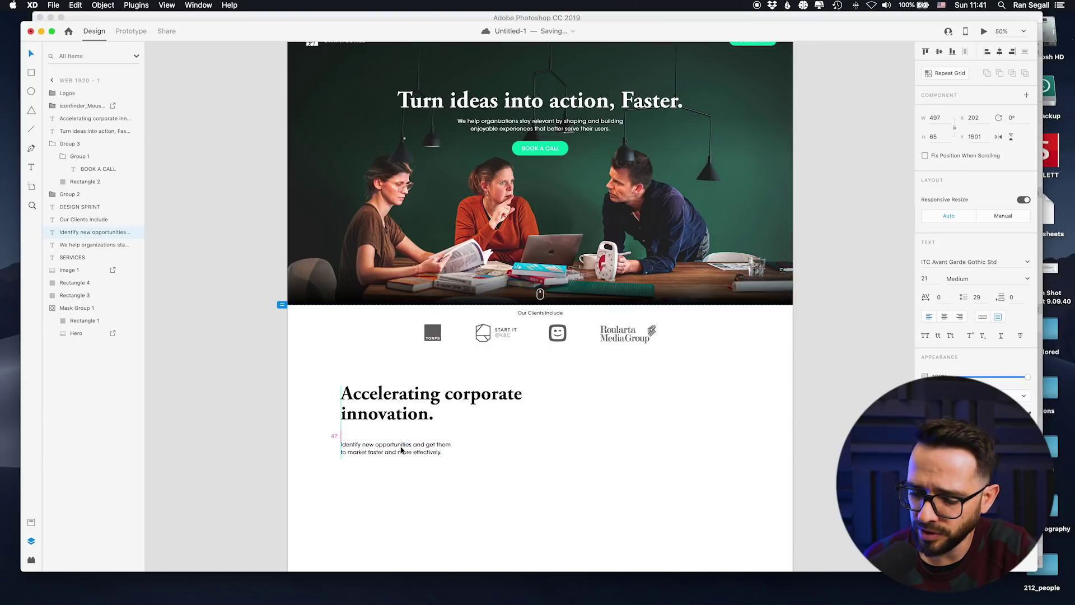
Draw a horizontal line about 131 long between the heading and paragraph, and colour it with the BOOK A CALL button's green
key(l)
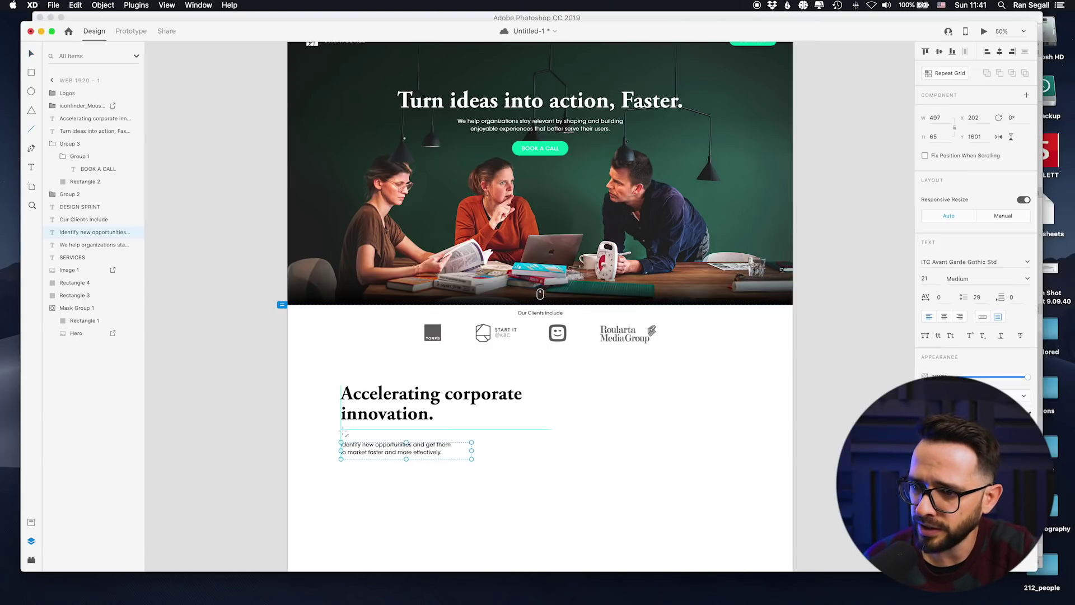
drag(340, 430, 375, 430)
key(Down)
key(Down)
key(Down)
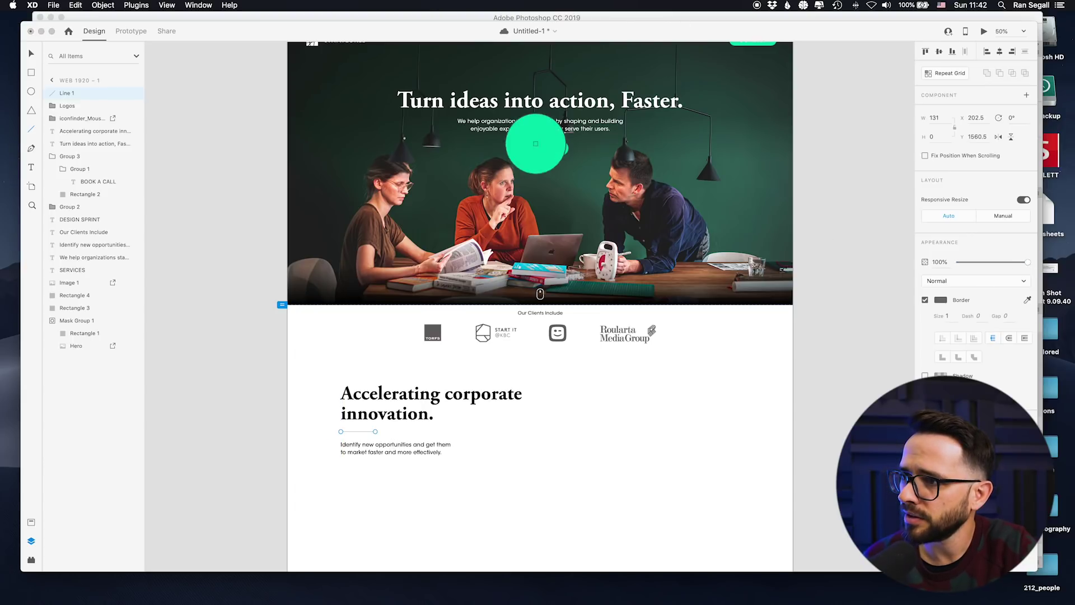
click(539, 148)
click(355, 460)
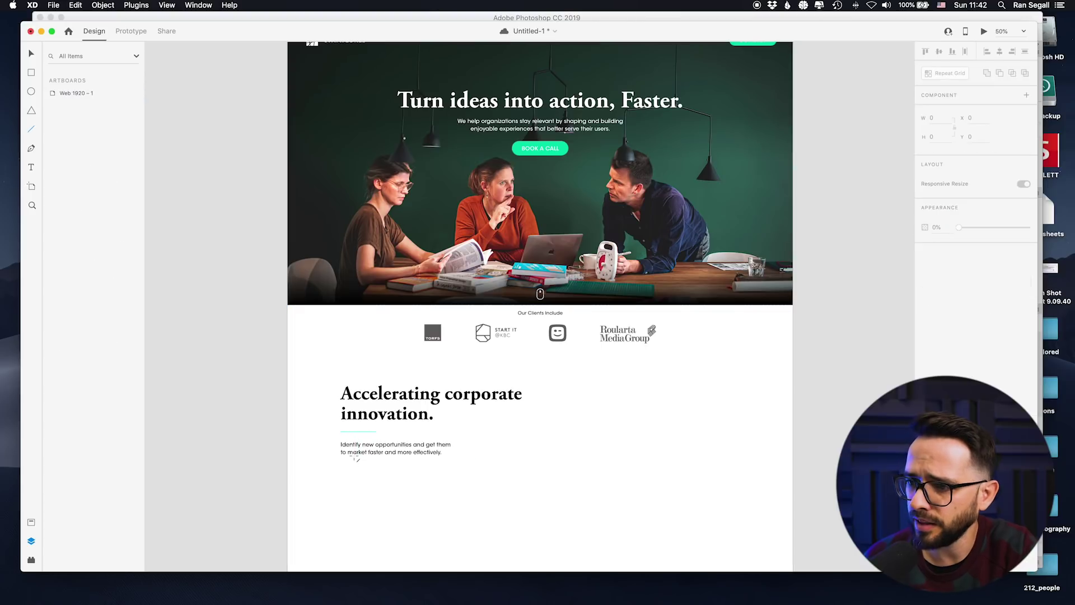
Duplicate the hero's BOOK A CALL button below the new paragraph and relabel the copy "ABOUT OUR SERVICES"
scroll(492, 343, up, 2)
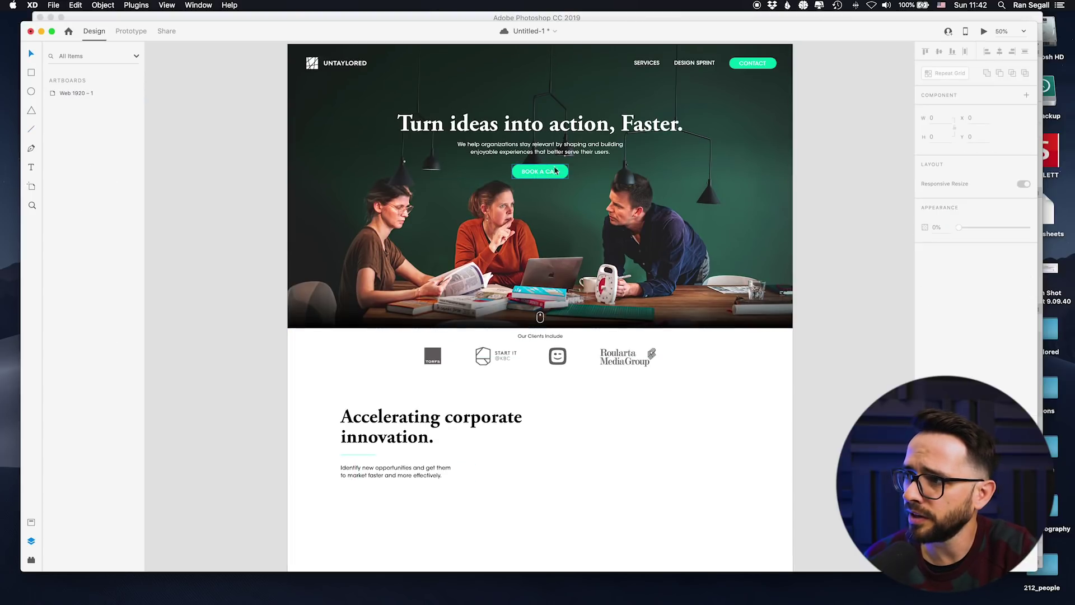
drag(551, 178, 370, 502)
double_click(371, 502)
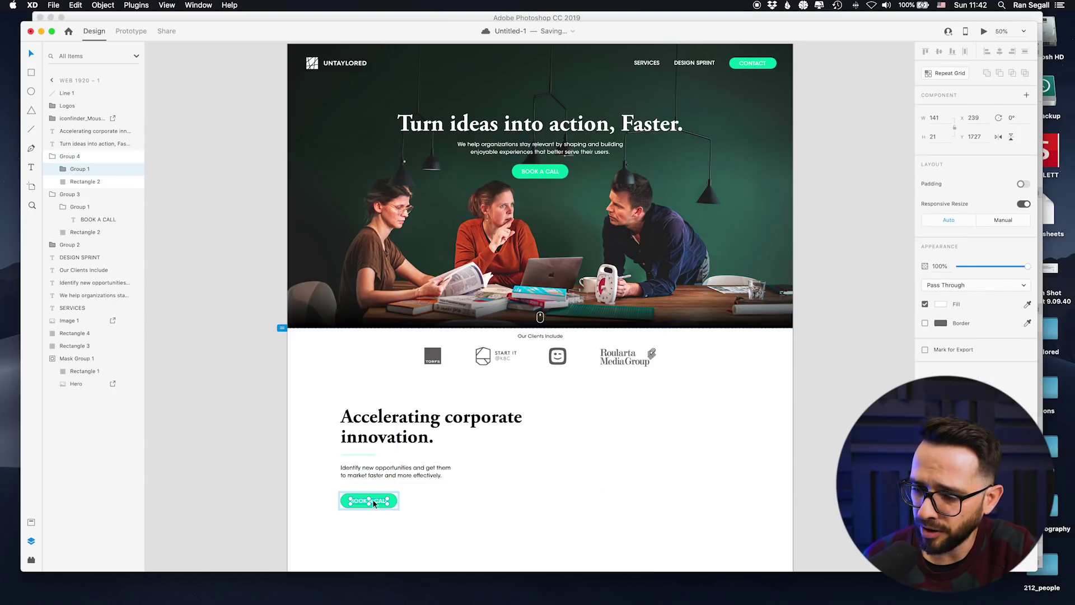
double_click(372, 501)
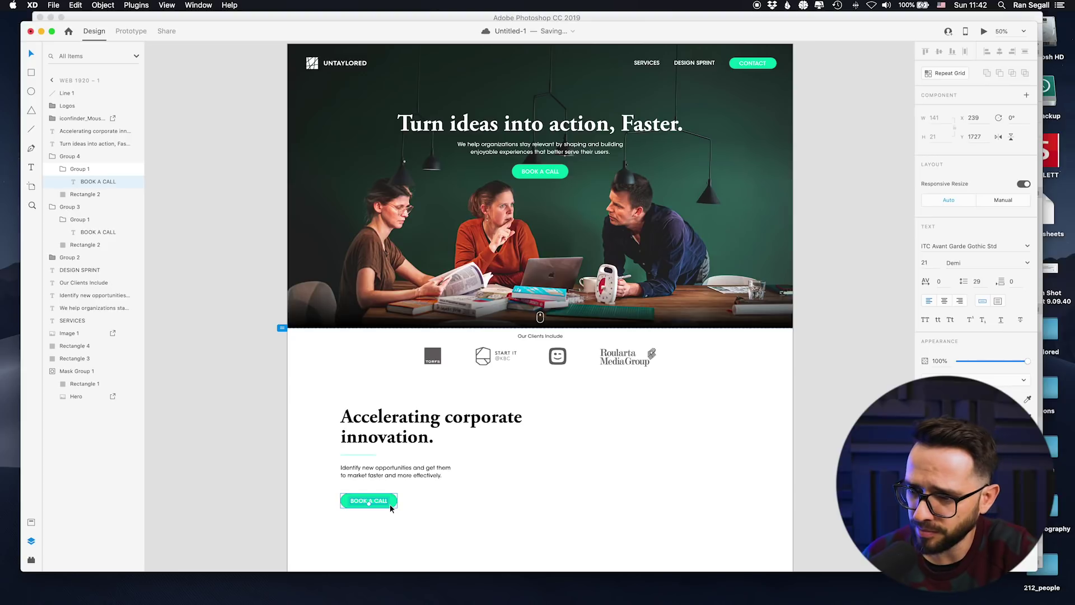
click(385, 505)
double_click(379, 503)
key(super+a)
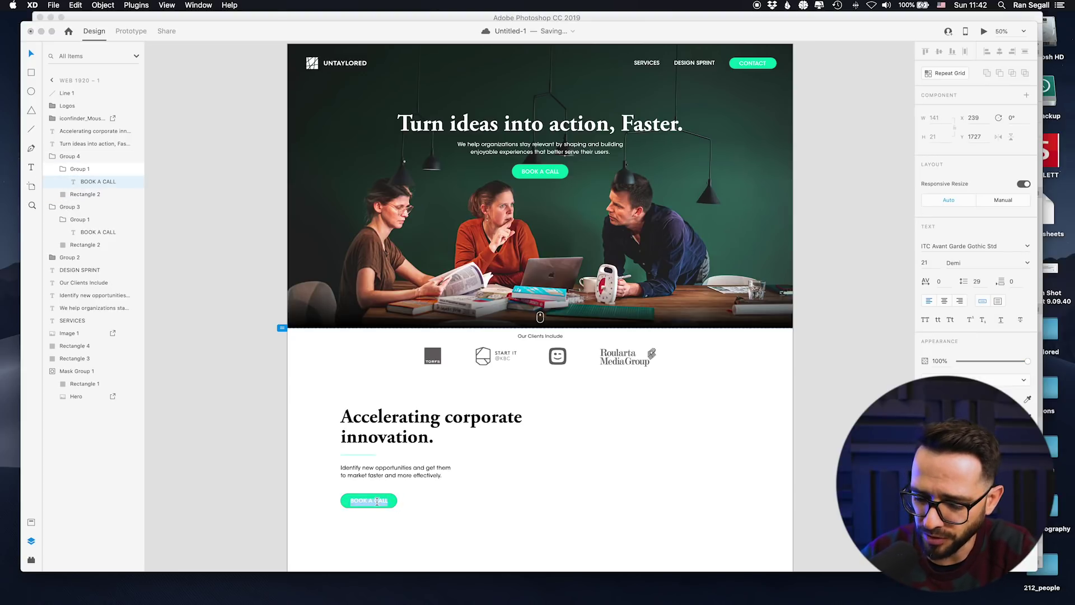
text(ABOUT OUR SERV)
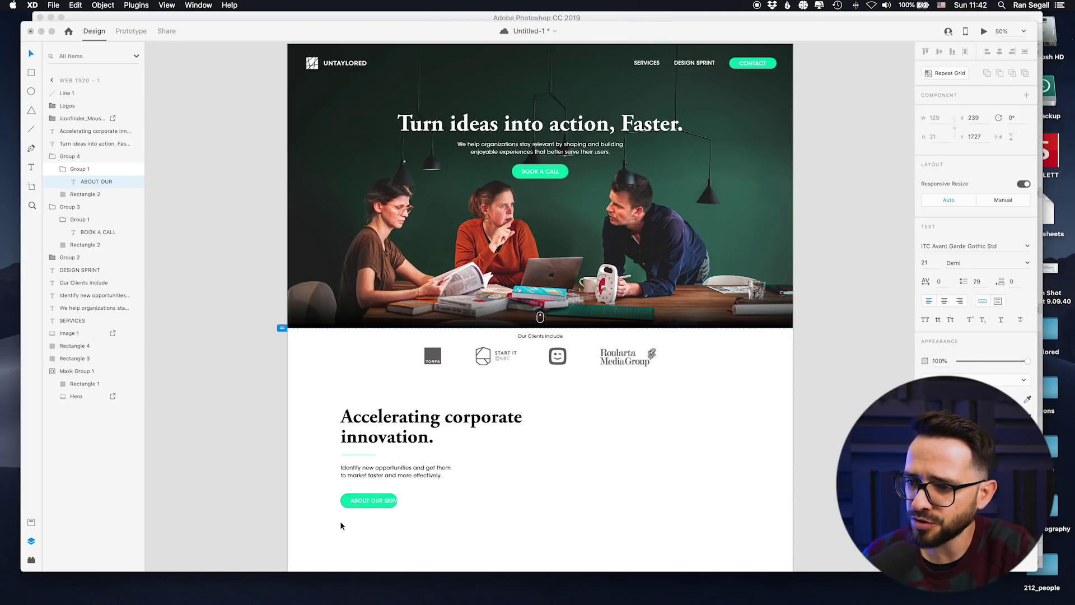
key(Escape)
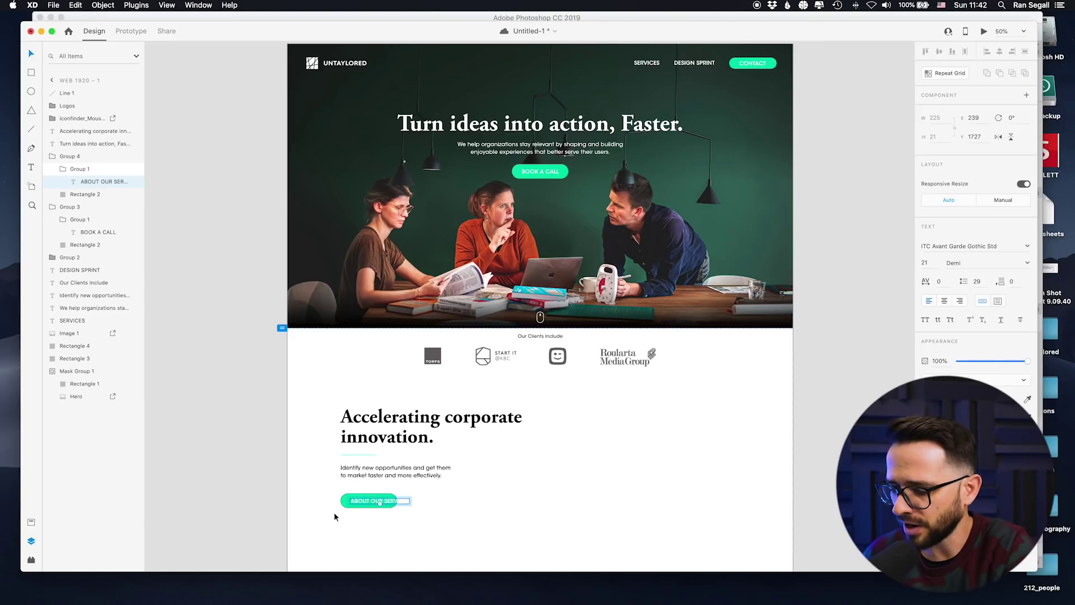
Widen the ABOUT OUR SERVICES button's green background so the whole label fits with even padding
key(super+equal)
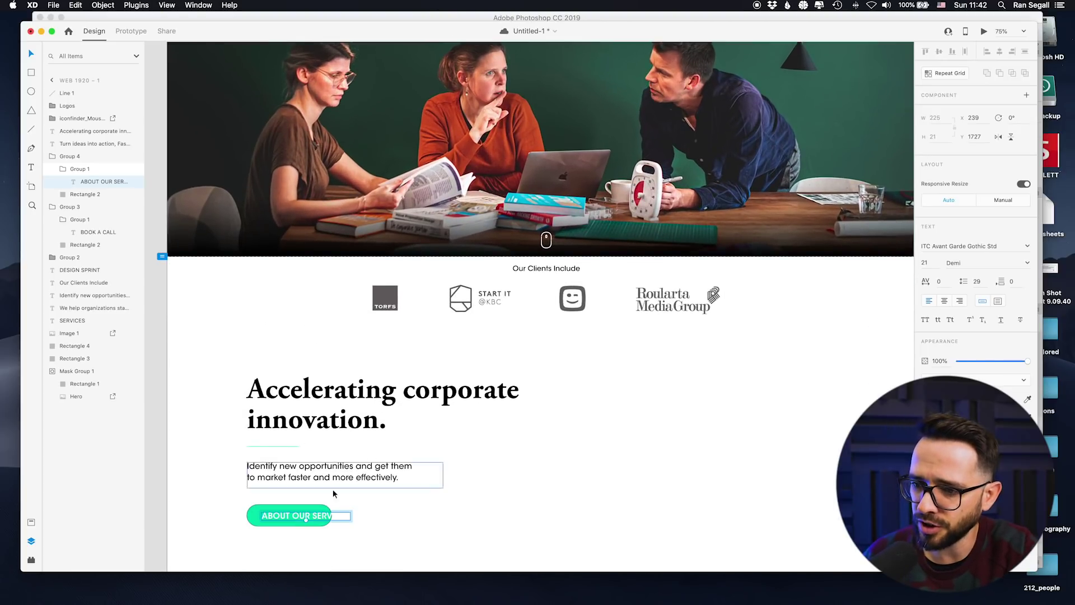
click(307, 518)
drag(332, 516, 368, 516)
click(288, 516)
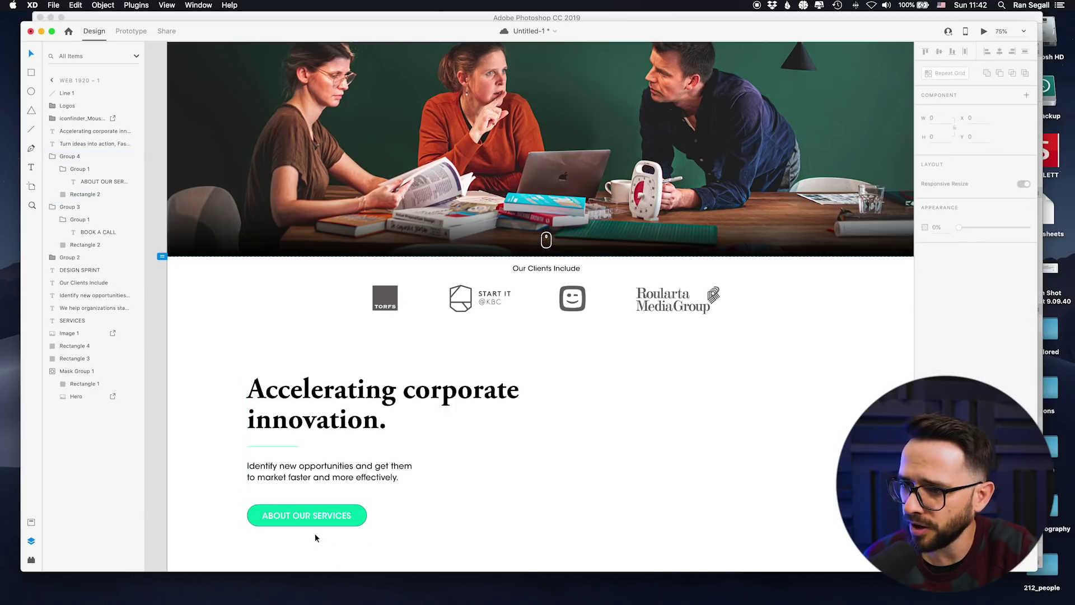
double_click(317, 525)
click(632, 487)
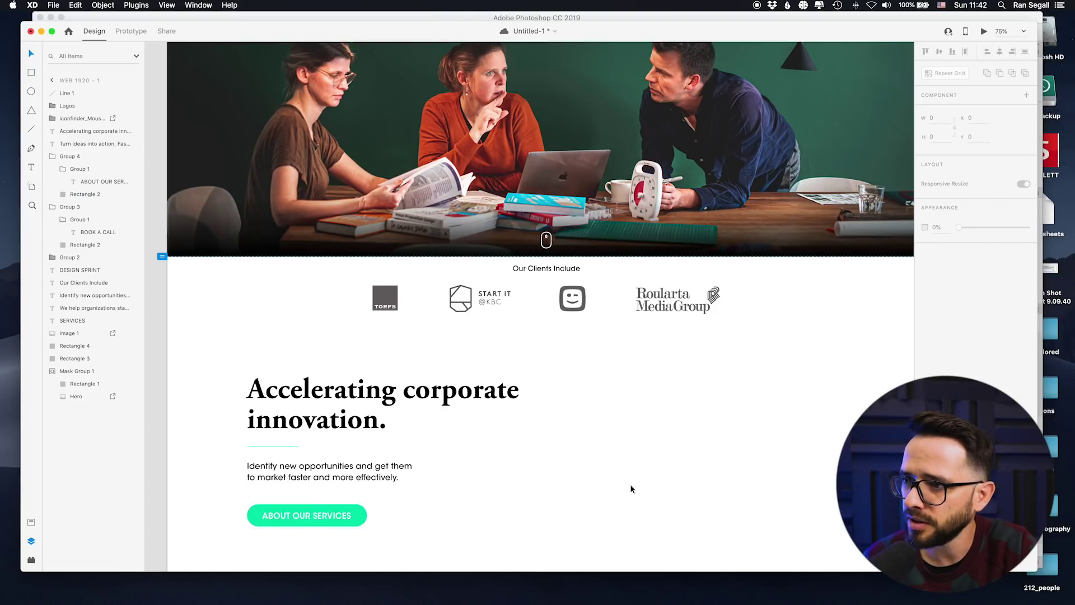
Move the new section's heading, accent line, paragraph and button slightly up together, closer to the client logos
scroll(631, 487, up, 4)
double_click(543, 219)
key(Escape)
scroll(581, 505, down, 5)
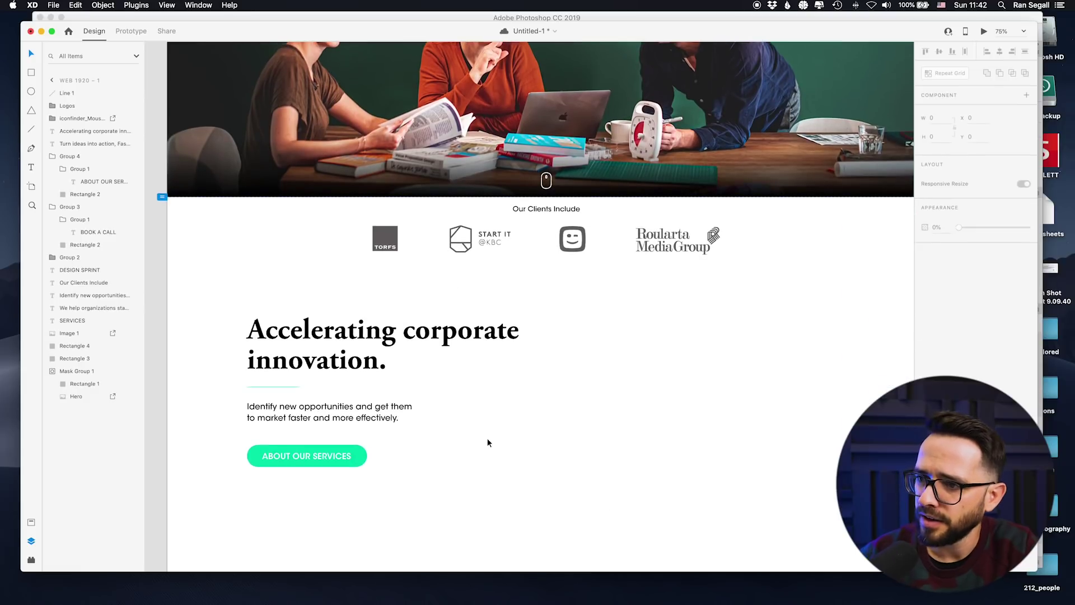
key(super+minus)
drag(324, 309, 381, 401)
Switch to untaylored.com in Chrome and examine the photo beside the "Accelerating corporate innovation." text
key(super+Tab)
scroll(498, 356, down, 2)
scroll(266, 241, up, 10)
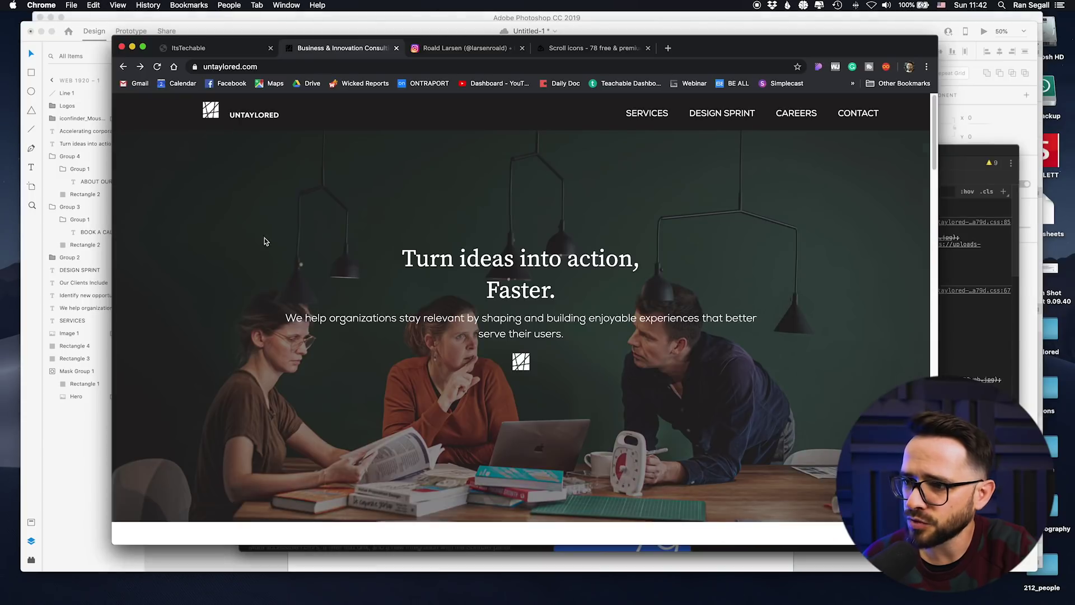
scroll(547, 263, down, 7)
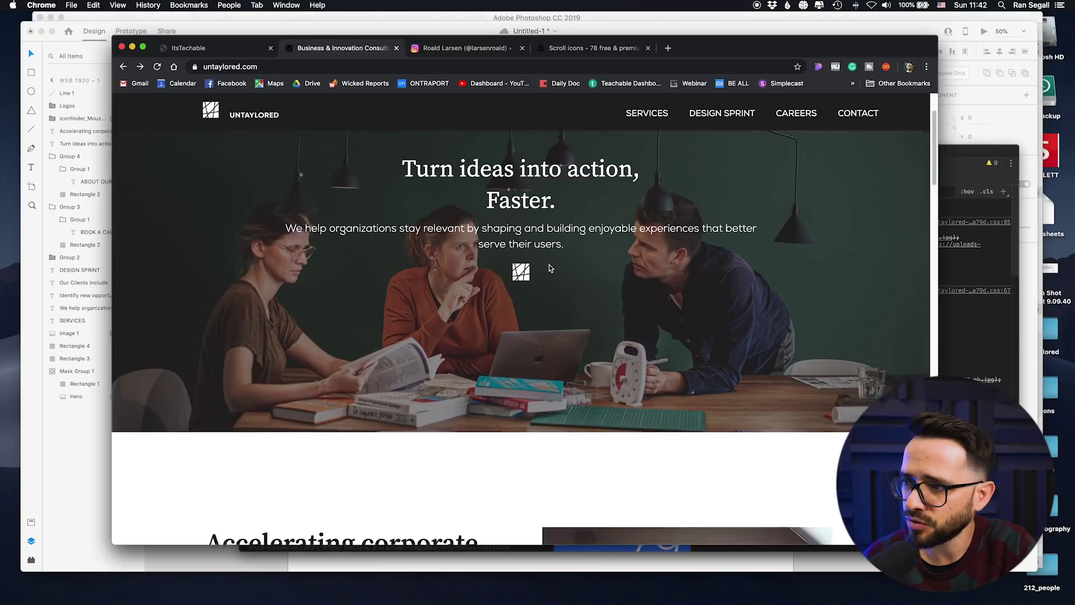
scroll(709, 219, up, 1)
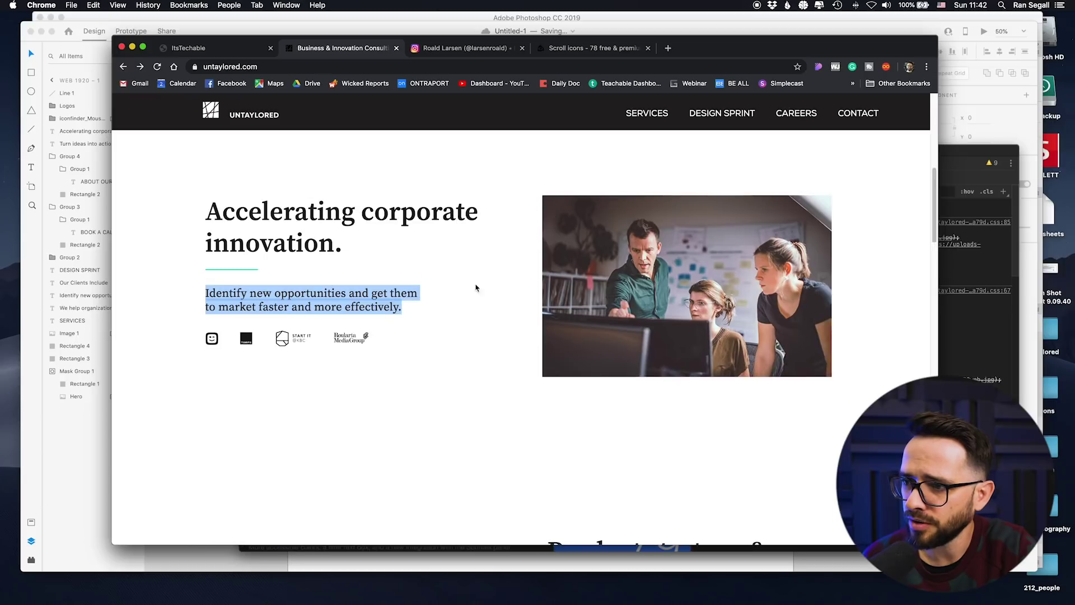
scroll(475, 285, up, 1)
Switch to the untaylored folder in Finder and preview its images to find the photo of three people at a monitor
key(super+Tab)
click(535, 305)
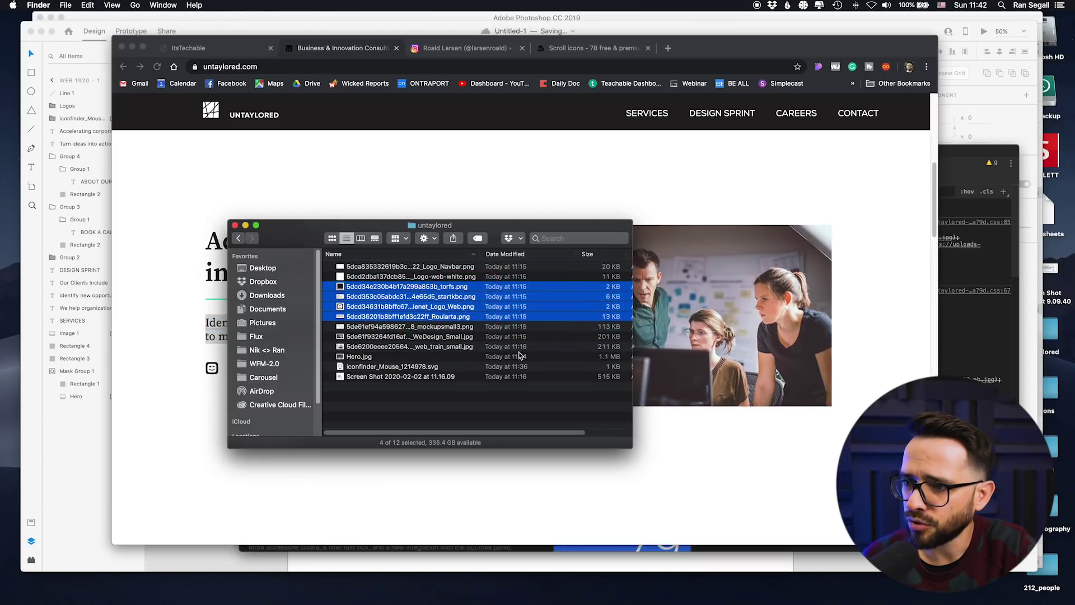
click(493, 415)
click(417, 266)
key(space)
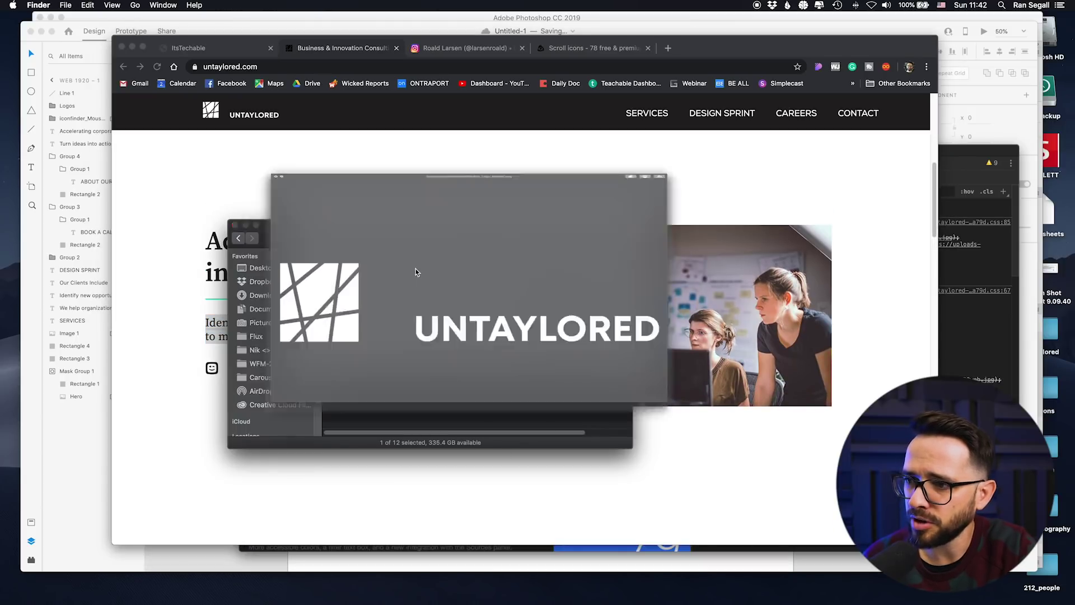
key(Down)
key(Down)
key(Down)
key(Down)
key(Down)
key(Down)
key(Down)
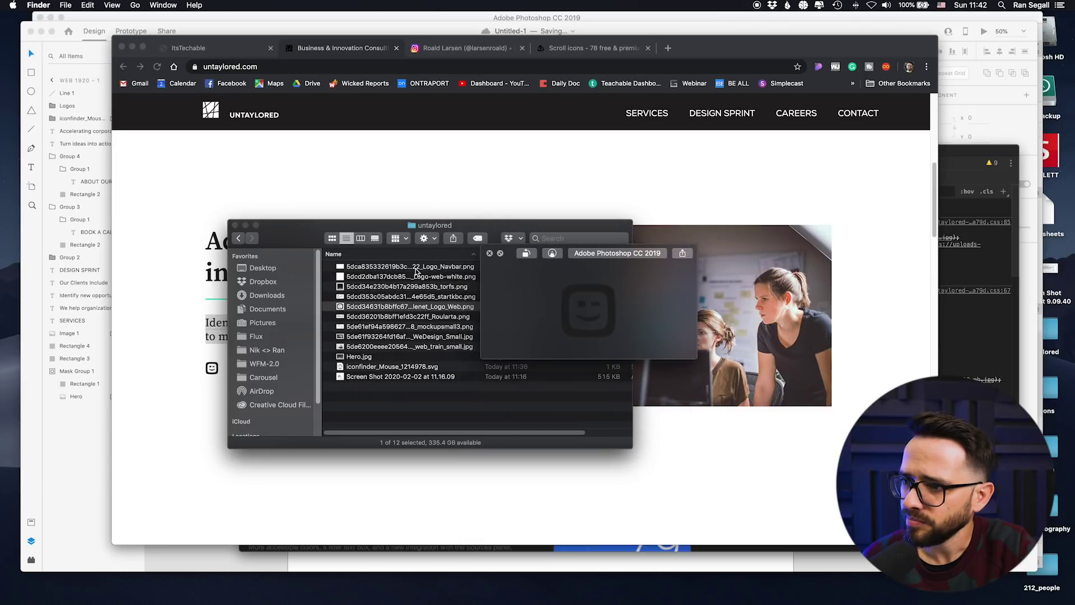
key(Down)
key(Up)
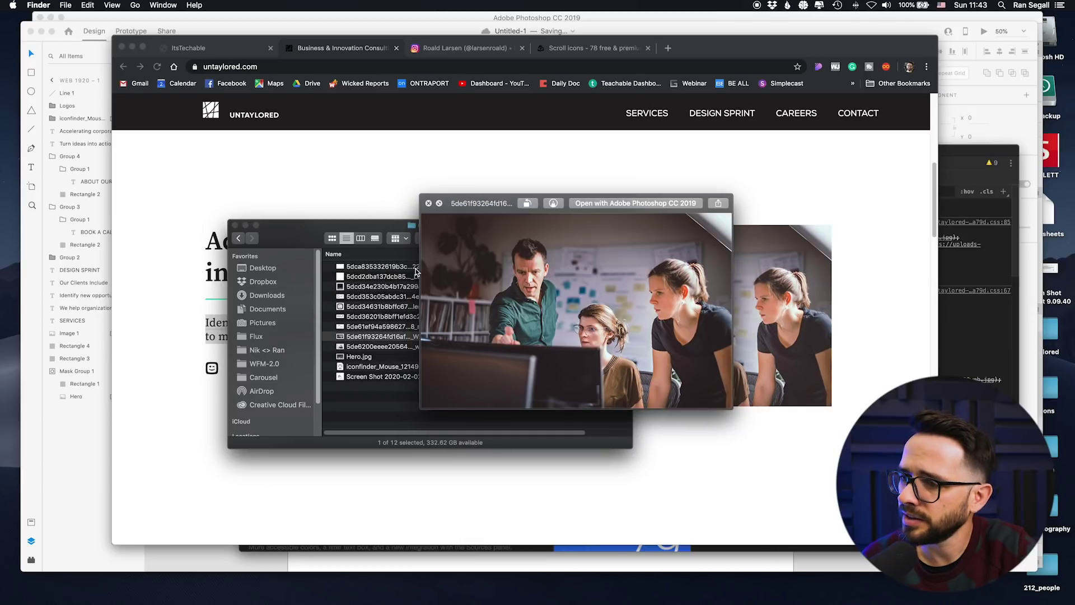
key(space)
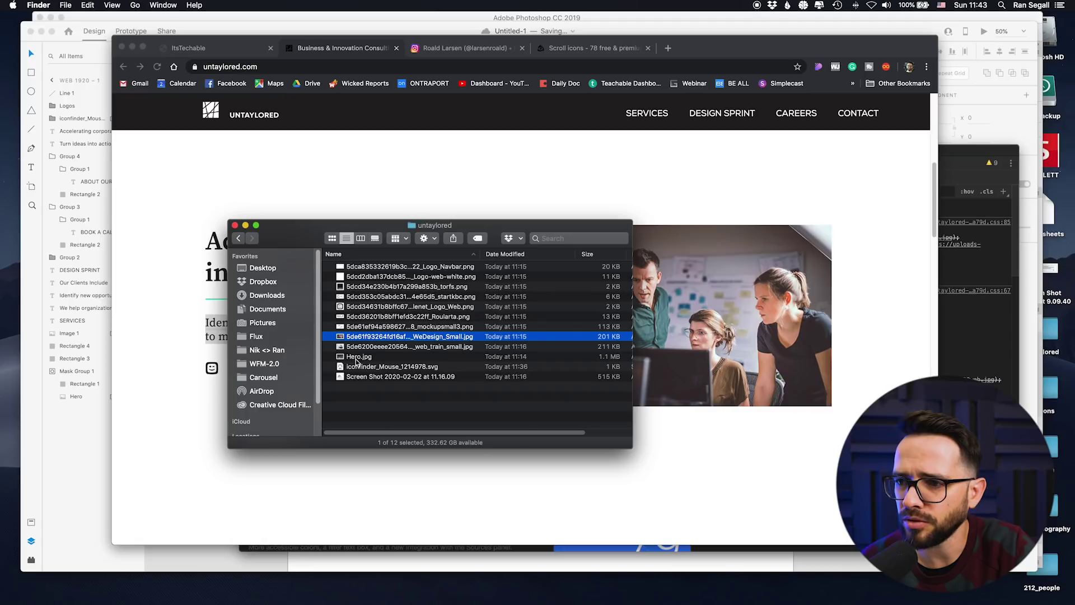
Bring the WeDesign_Small.jpg photo into the Adobe XD artboard beside the new text, against the right edge at about X 982, Y 1277
drag(364, 338, 537, 429)
key(super+Tab)
key(super+Tab)
drag(621, 492, 792, 498)
drag(632, 353, 628, 330)
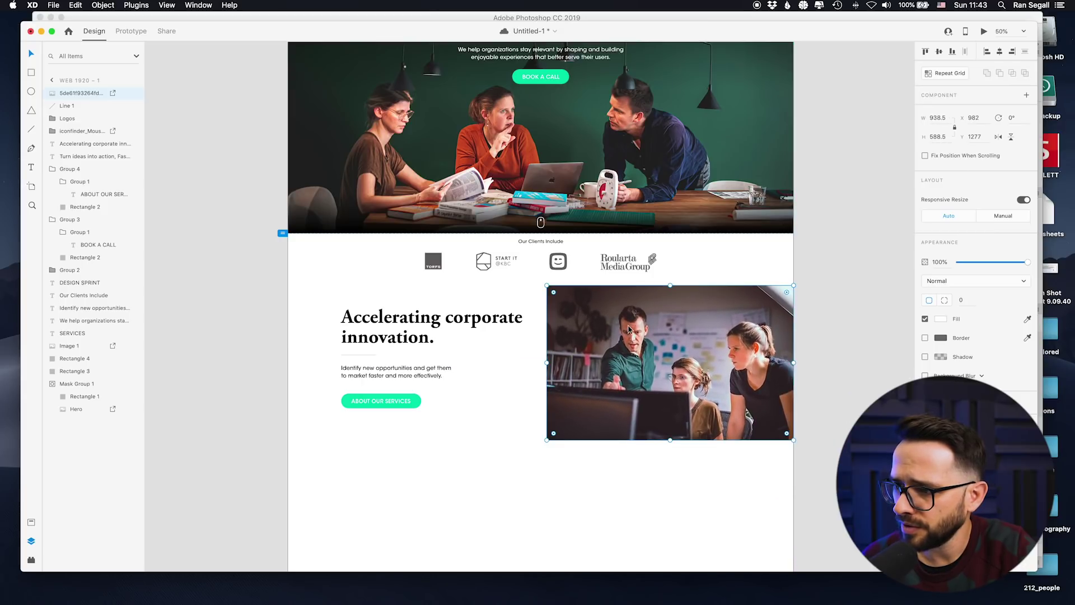
Enlarge the team photo proportionally to about 972.5 by 610.5 and position it at X 948, Y 1284
mouse_move(547, 440)
mouse_down()
mouse_move(531, 454)
mouse_move(547, 442)
mouse_up()
drag(599, 346, 600, 356)
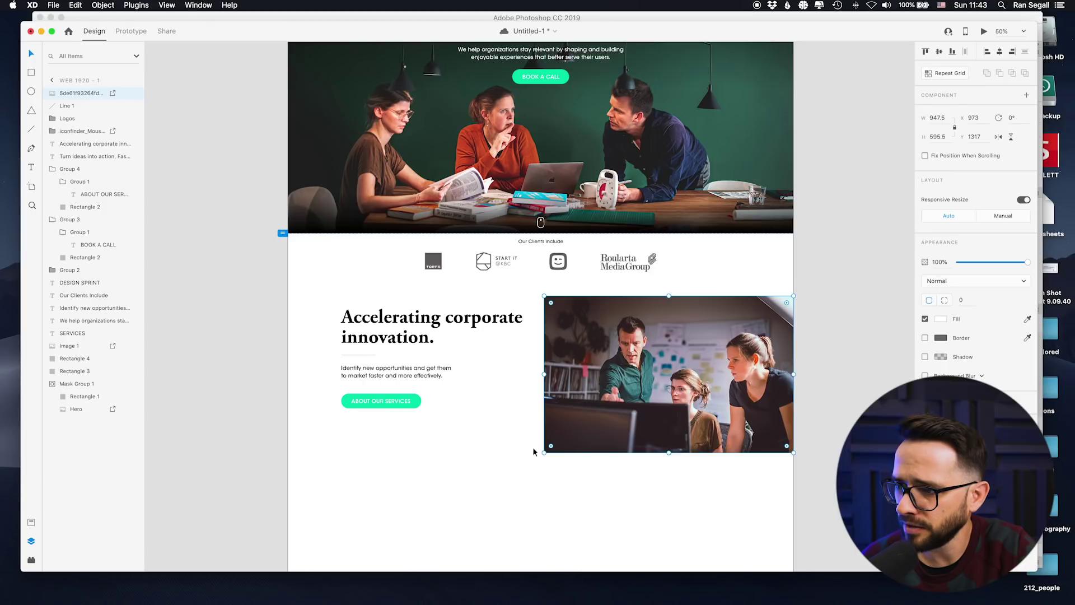
drag(542, 454, 545, 457)
drag(616, 418, 601, 409)
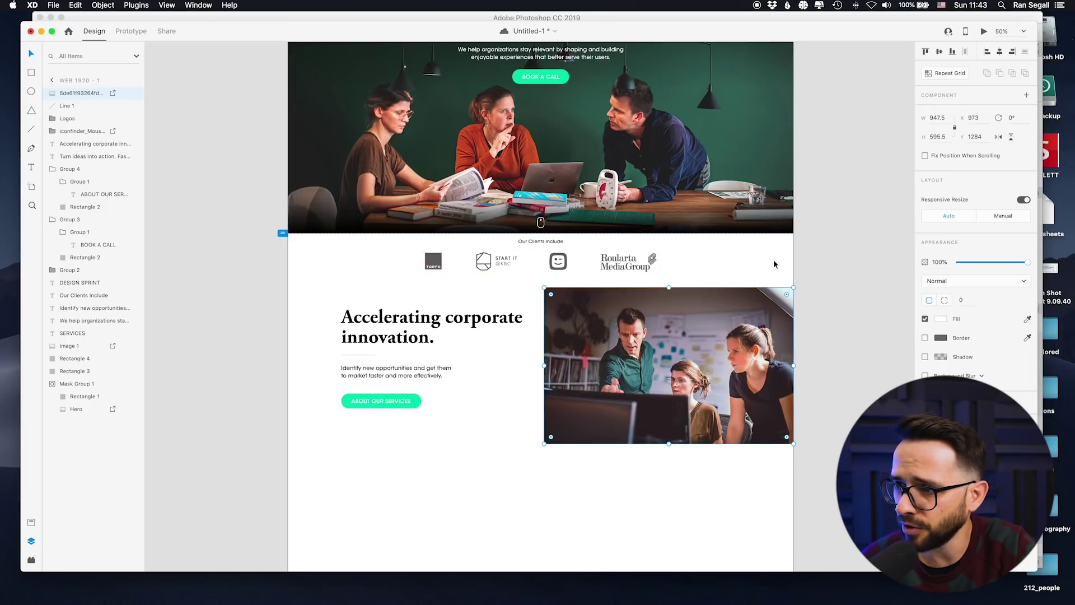
drag(541, 446, 536, 451)
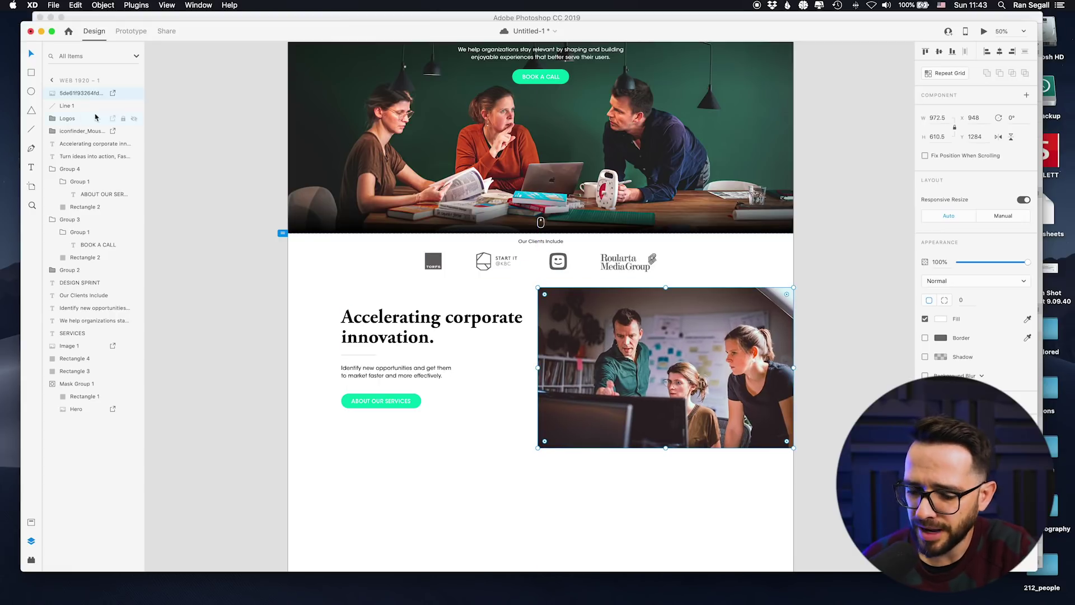
Draw a rectangle about 881 by 752 over the photo at X 1039, Y 1284, and select it together with the photo
drag(562, 287, 792, 485)
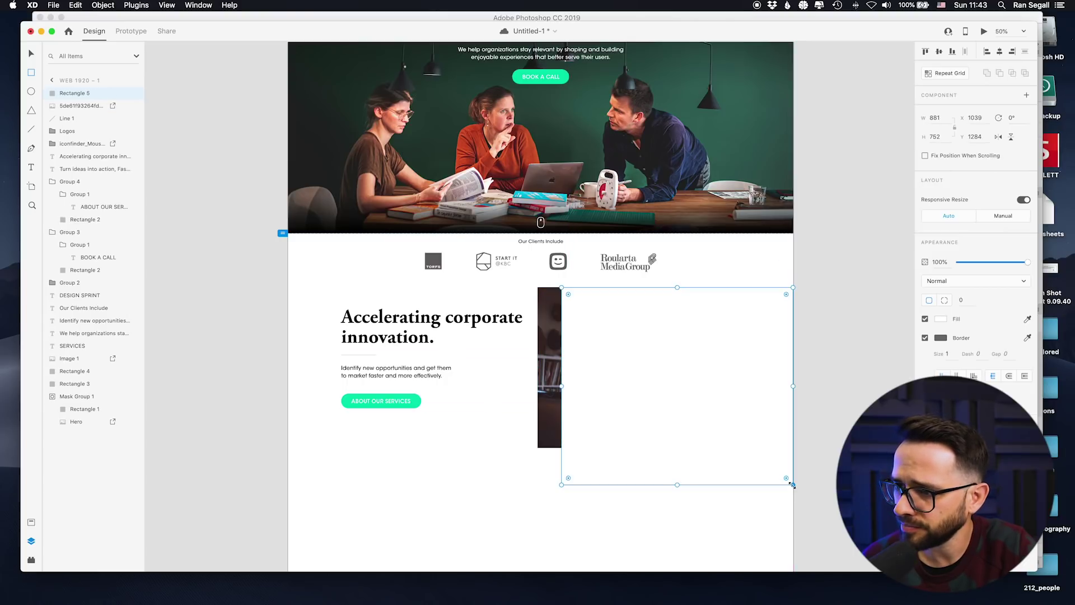
shift+click(549, 408)
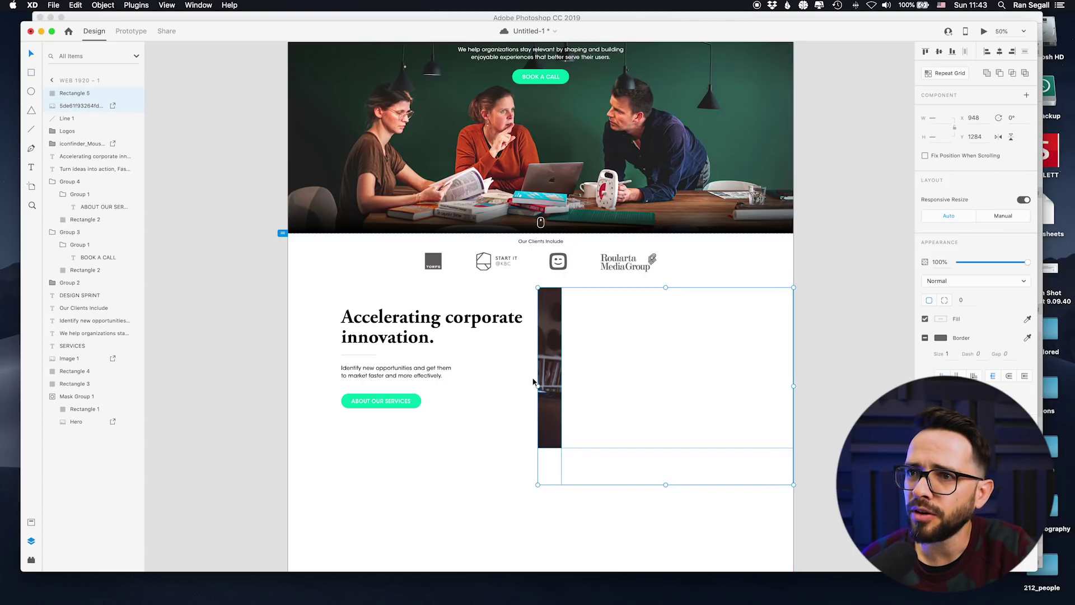
click(229, 5)
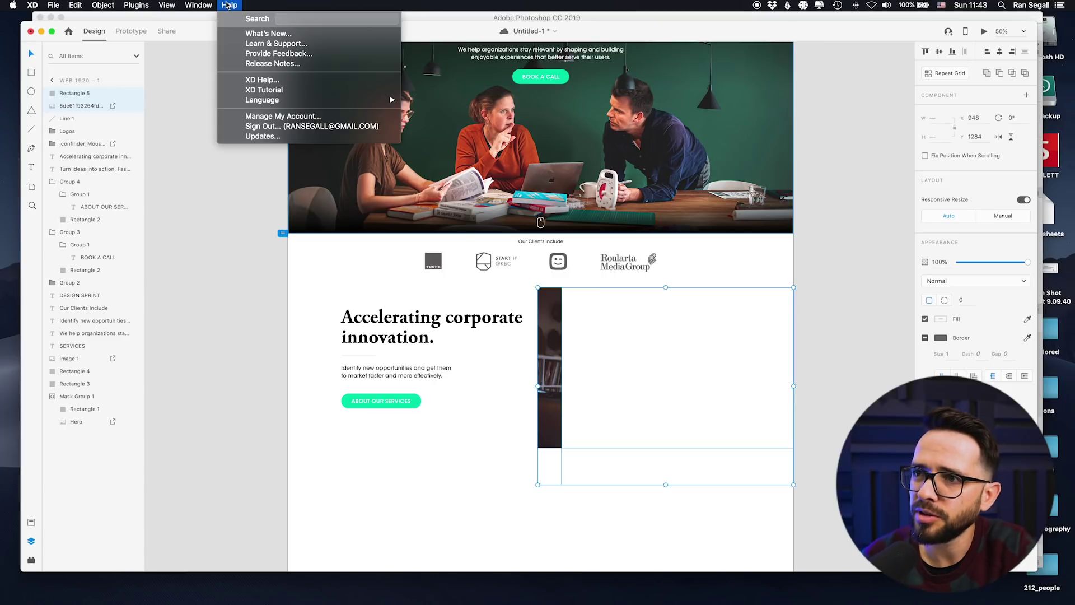
text(mak)
key(Down)
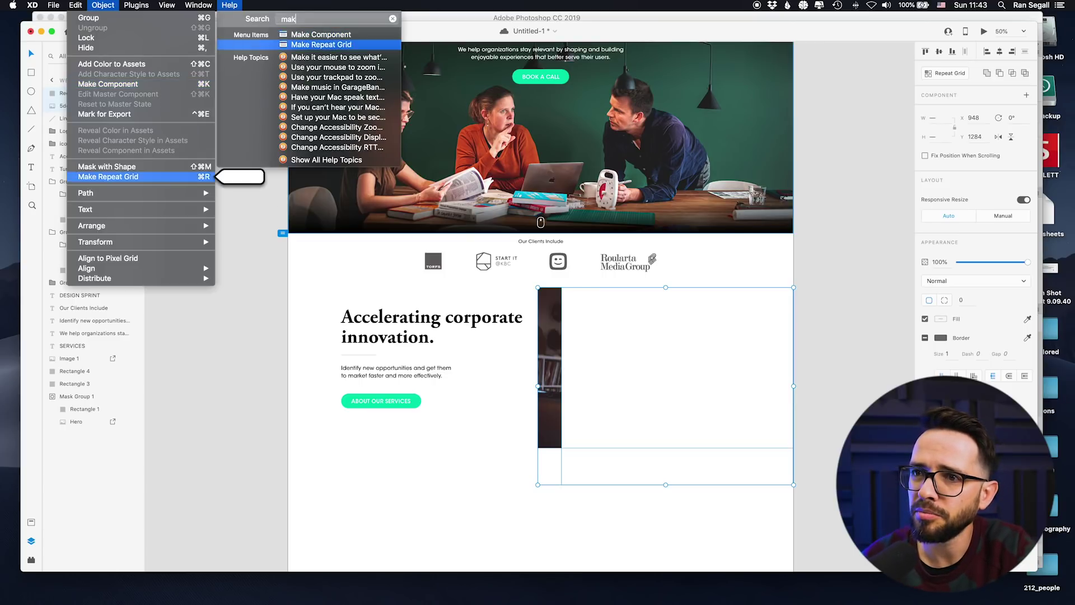
key(Up)
key(Escape)
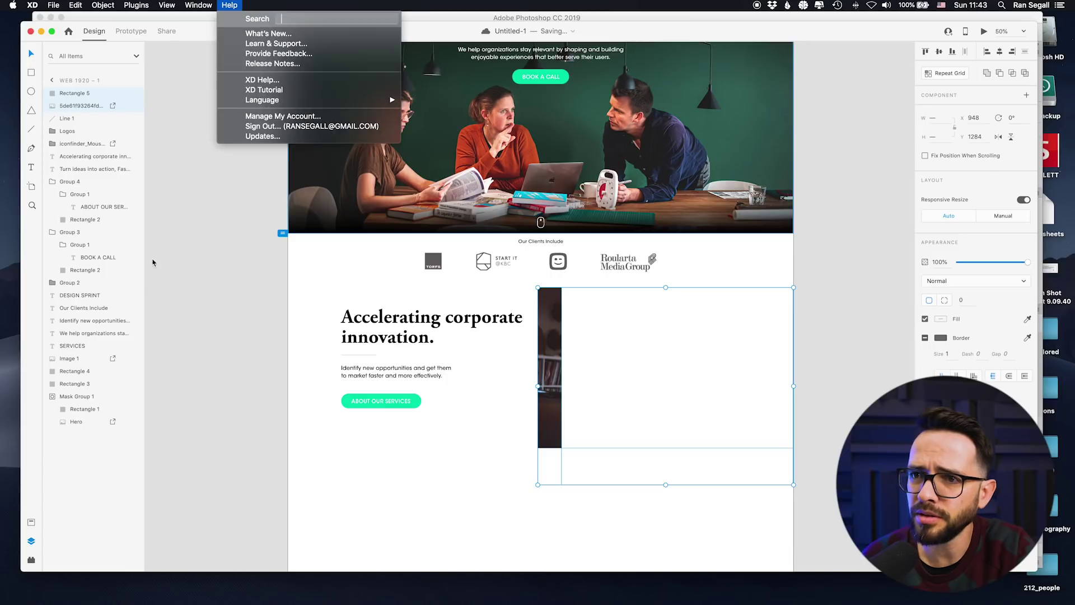
key(Escape)
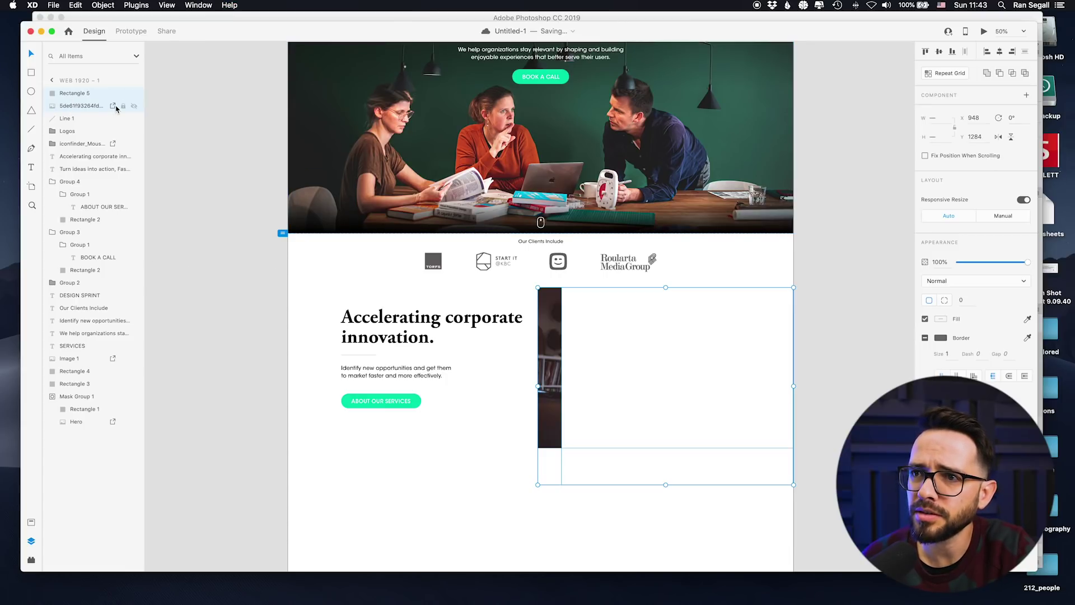
Find the Mask with Shape command by searching for "mask" and apply it to the photo and rectangle
click(232, 5)
text(mask)
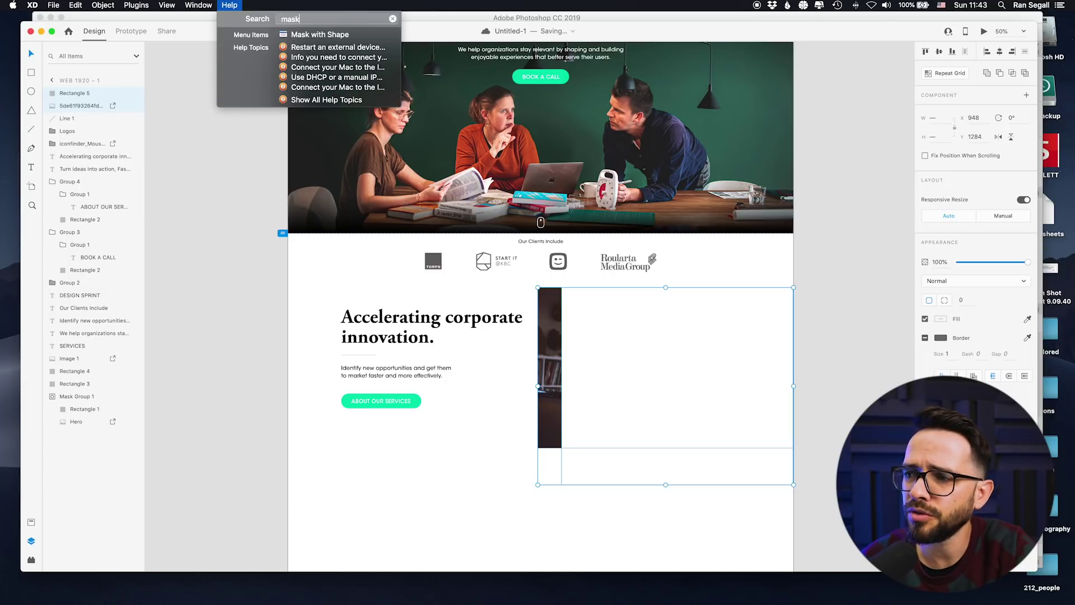
key(Down)
key(Return)
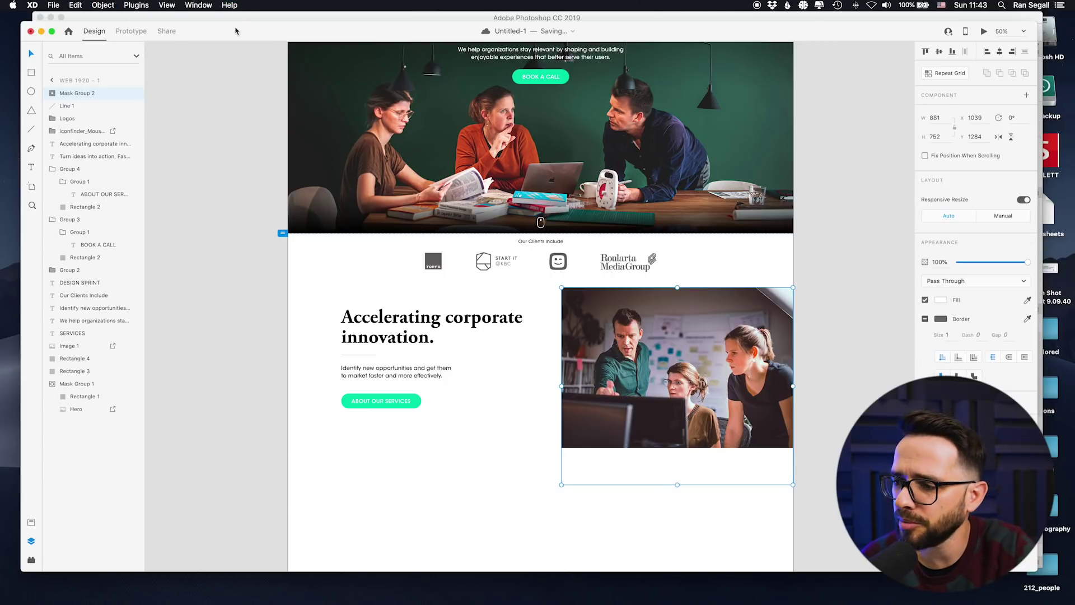
Scale the photo inside the mask to about 1215.5 by 763.5 at X 789, and move the mask group to Y 1280
double_click(632, 407)
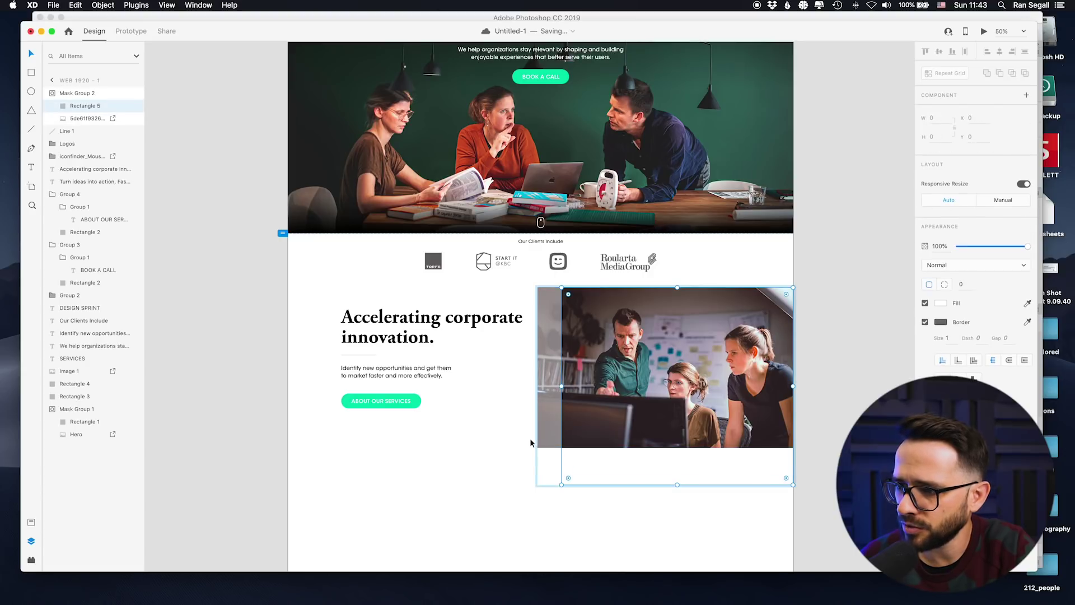
click(617, 403)
click(75, 120)
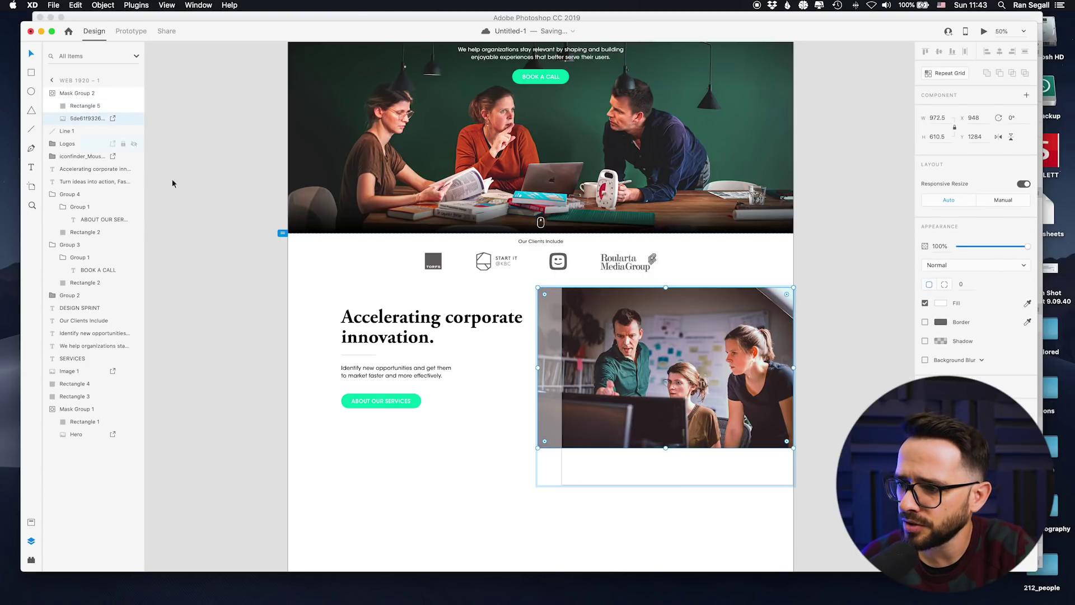
drag(538, 447, 427, 489)
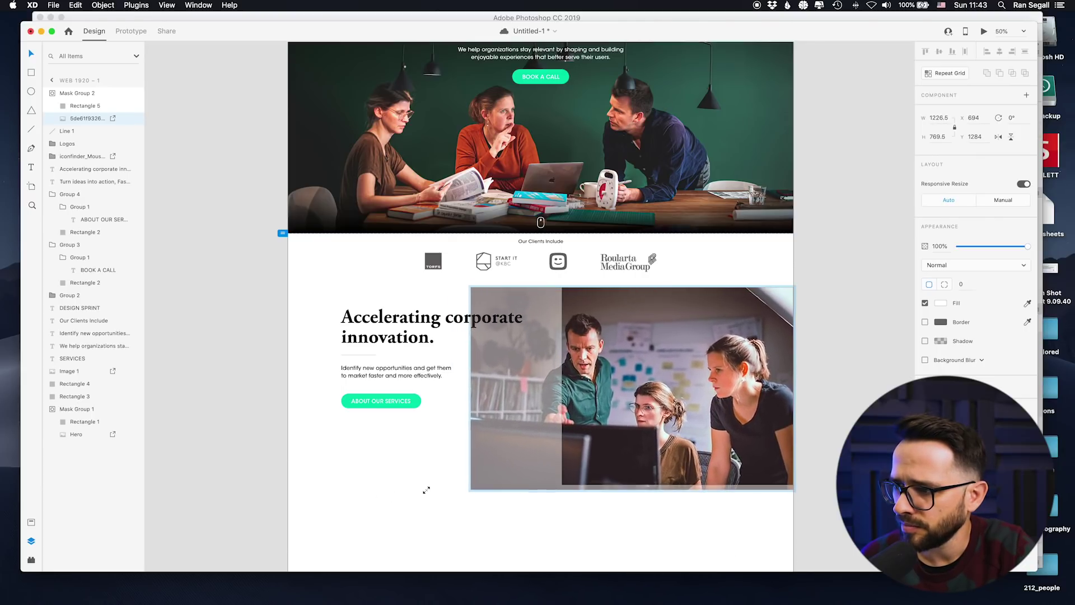
drag(690, 374, 714, 374)
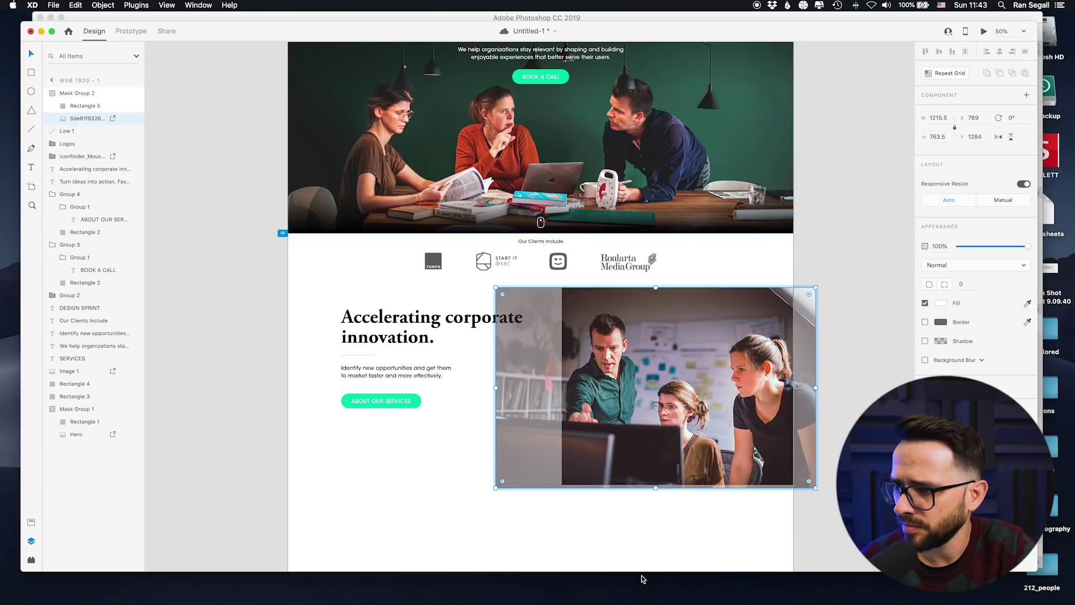
click(536, 498)
click(677, 371)
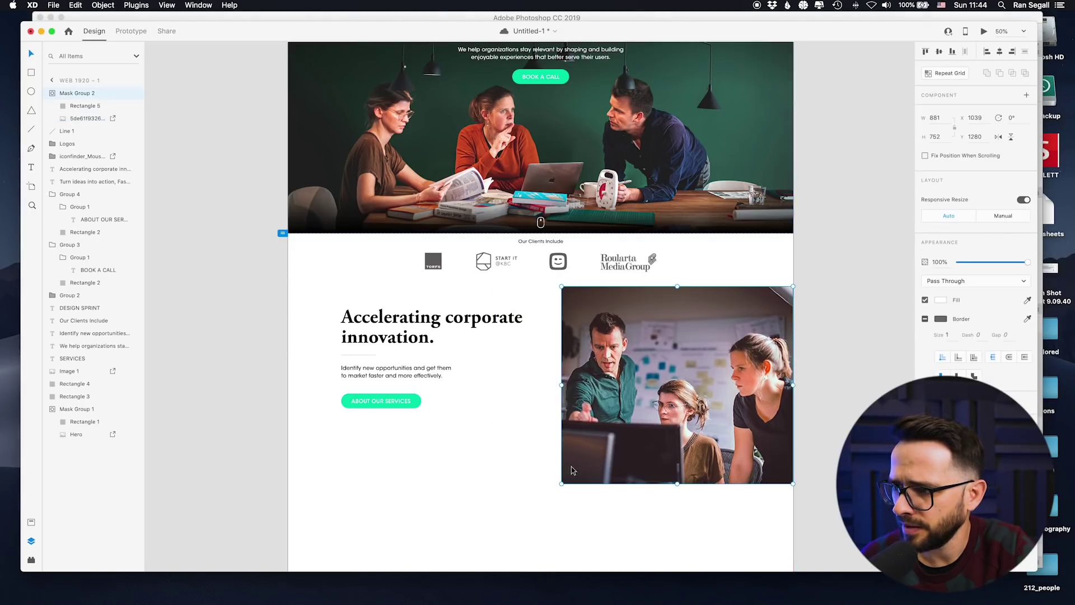
Enlarge the masked team photo to about 896 by 765 at X 1024, and move the heading, accent line, text and services button down beside it
drag(562, 483, 558, 487)
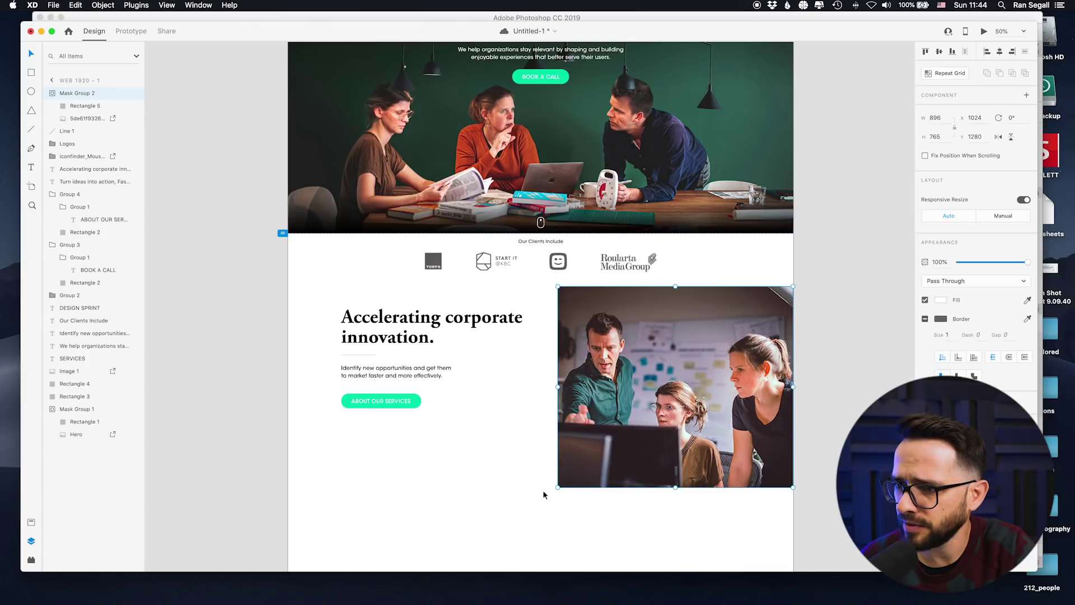
drag(298, 323, 398, 403)
drag(398, 332, 396, 362)
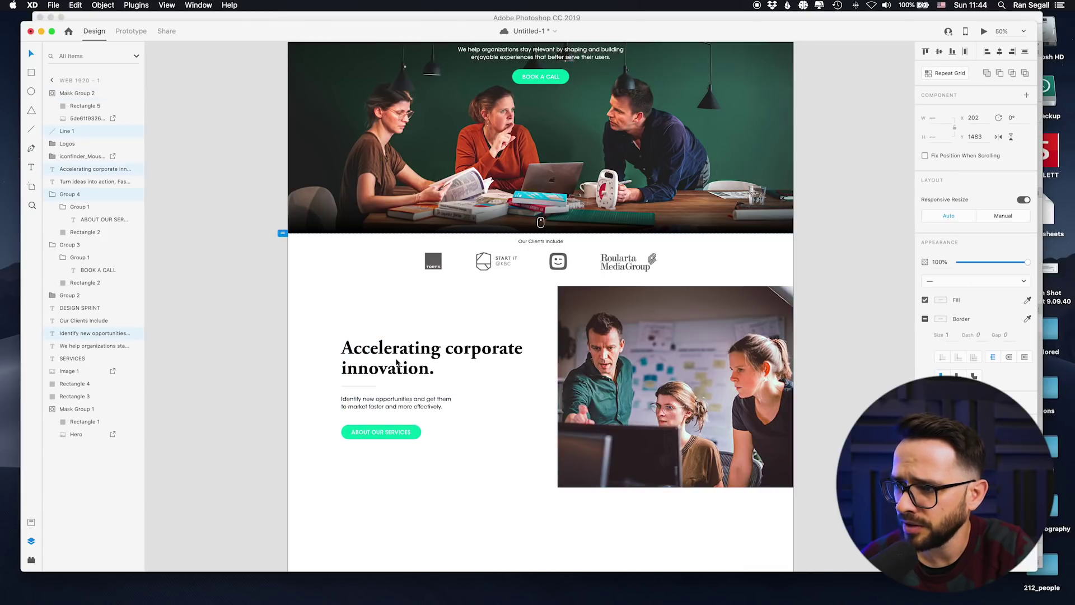
click(259, 322)
Review the homepage design up close from the hero to the "Accelerating corporate innovation." section, finishing with an overview of the whole artboard
key(super+equal)
drag(444, 206, 435, 242)
scroll(612, 287, up, 5)
scroll(612, 286, up, 4)
scroll(537, 302, down, 2)
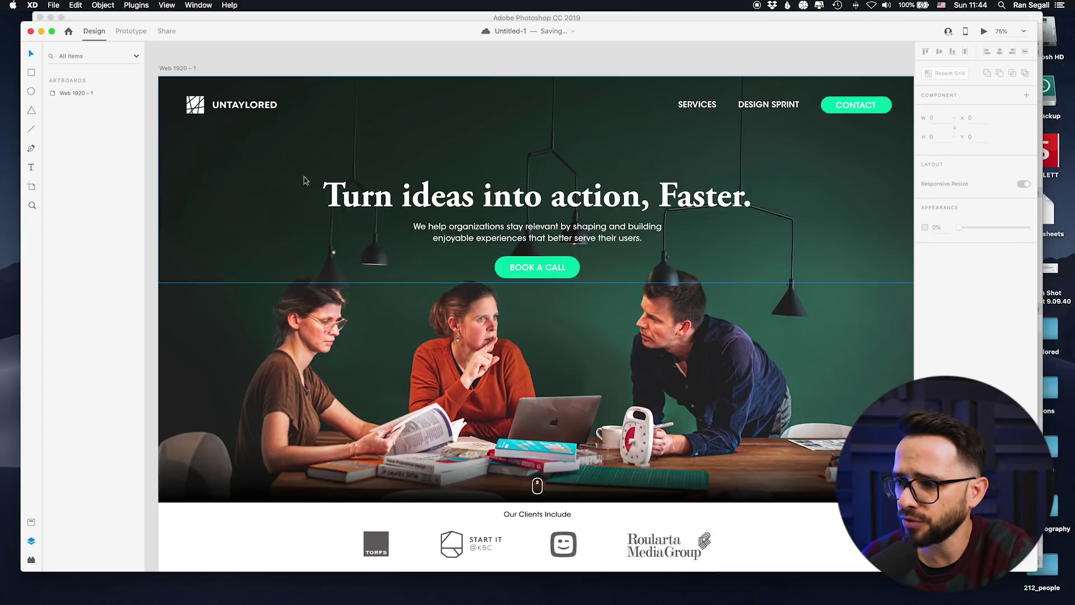
scroll(504, 303, down, 2)
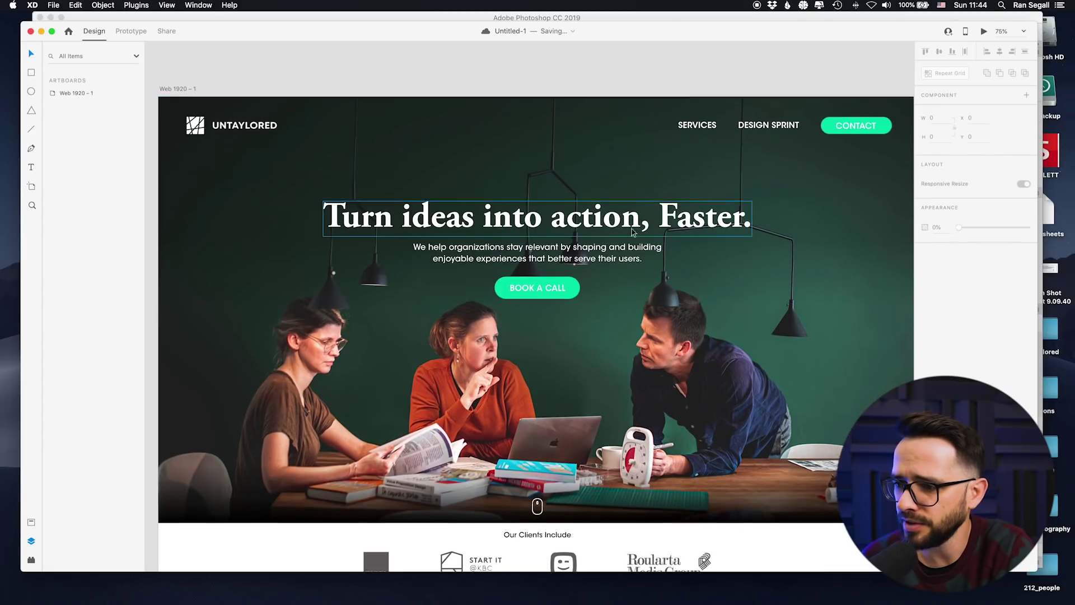
scroll(353, 450, up, 3)
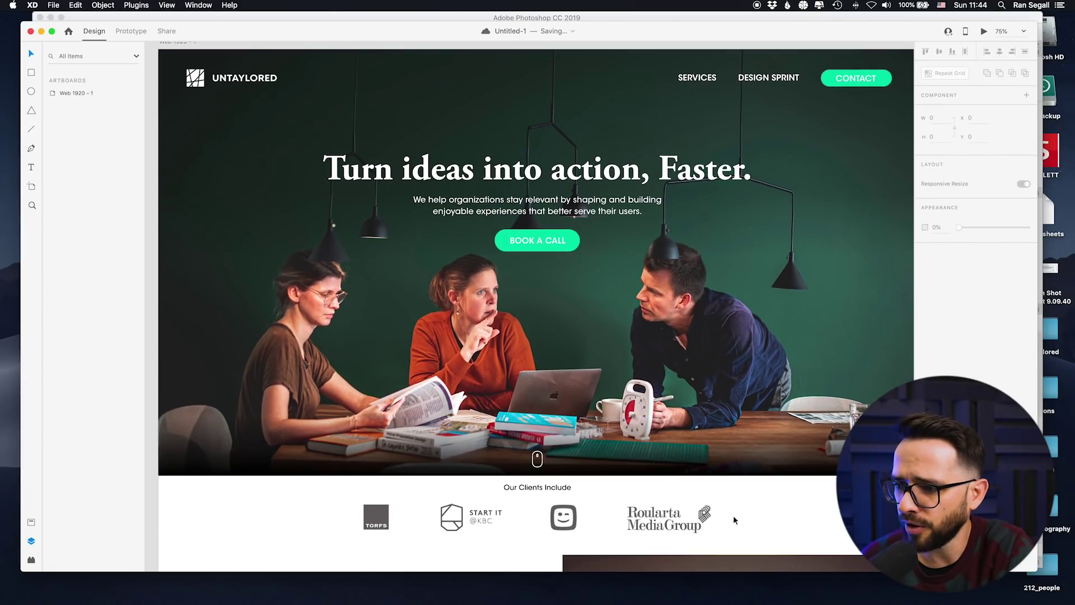
scroll(668, 440, down, 12)
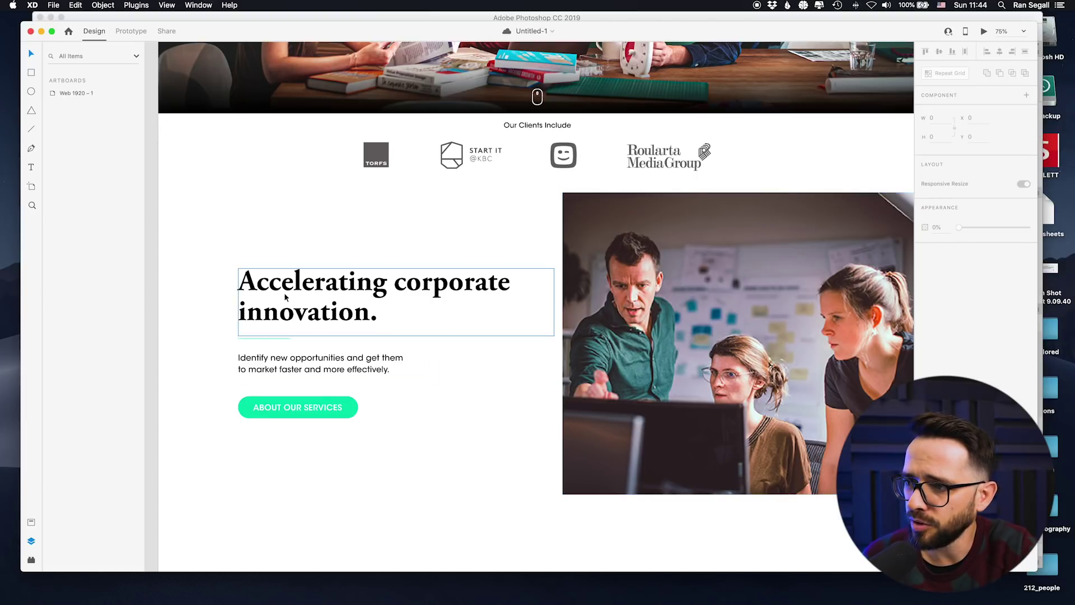
scroll(321, 317, down, 2)
scroll(318, 315, down, 8)
scroll(318, 315, up, 2)
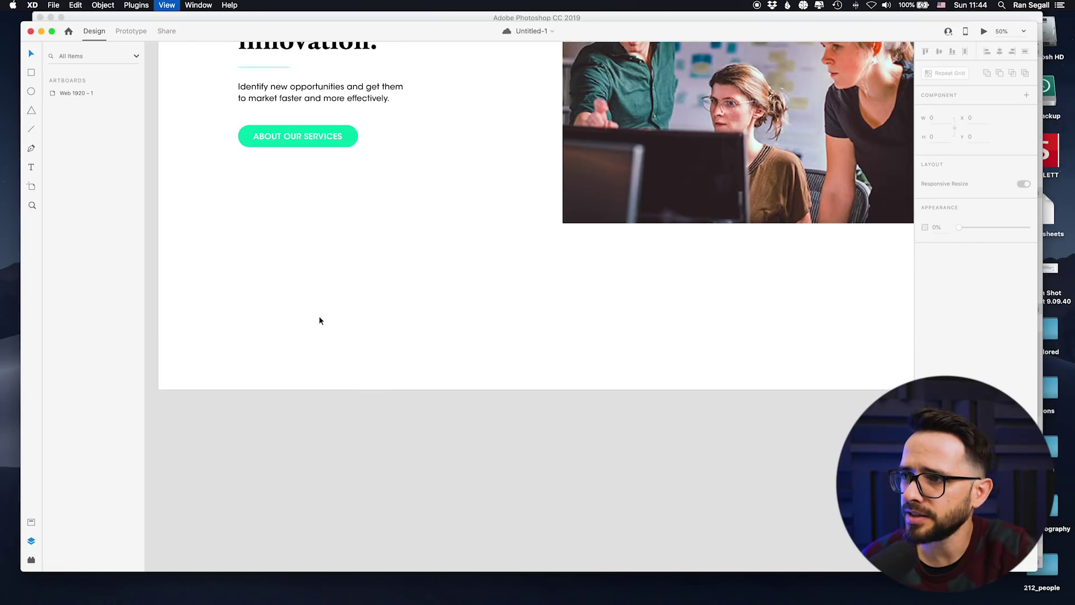
key(super+minus)
key(super+minus)
scroll(319, 320, up, 5)
scroll(319, 321, right, 2)
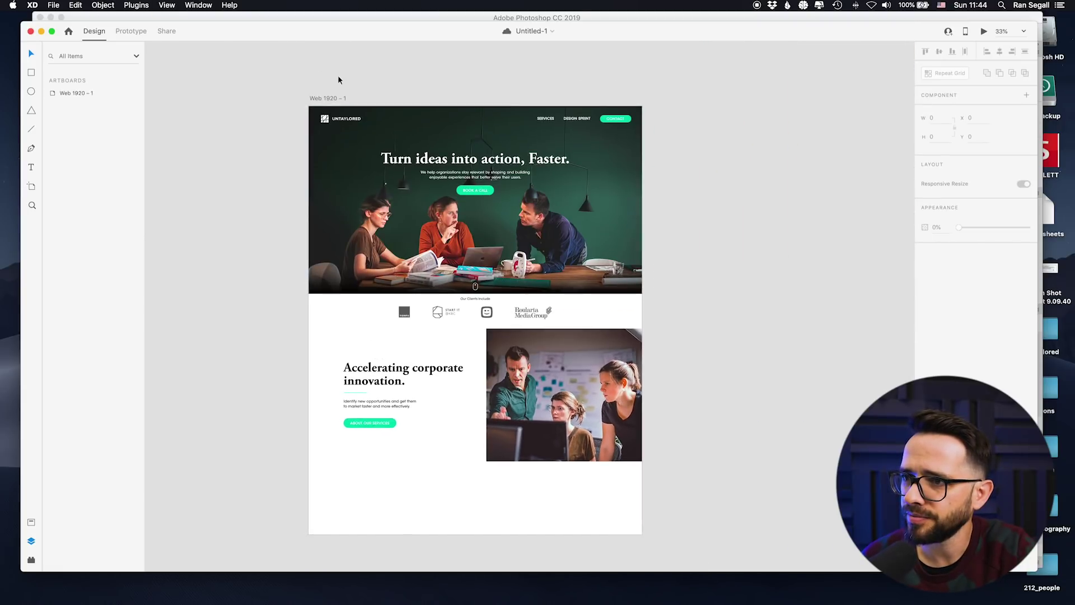
Switch to Chrome and bring up the "Product strategy & venture design." section on untaylored.com as reference
click(353, 131)
key(super+Tab)
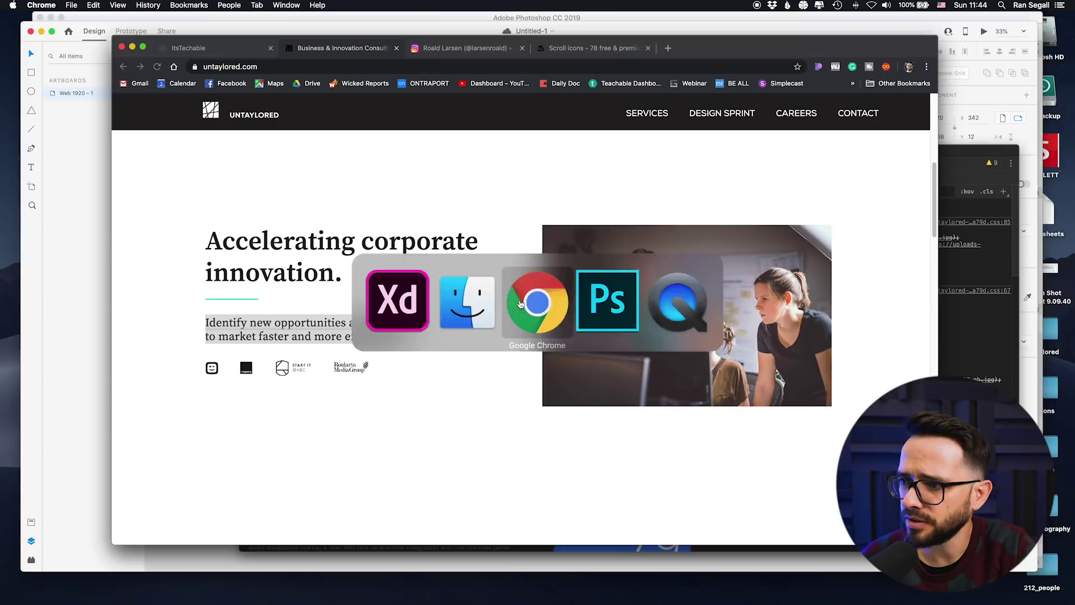
scroll(385, 305, down, 5)
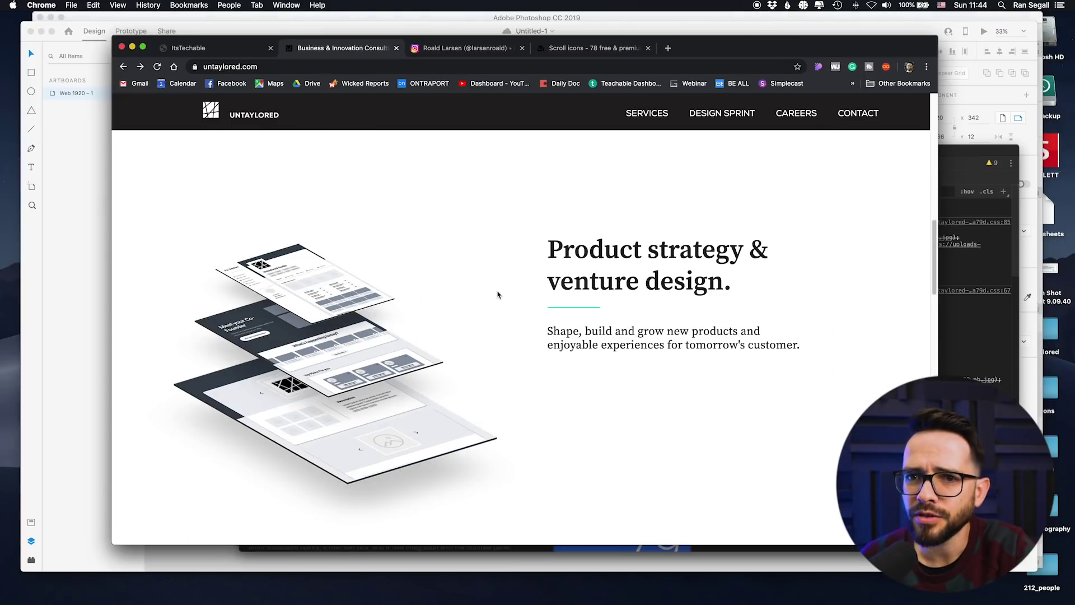